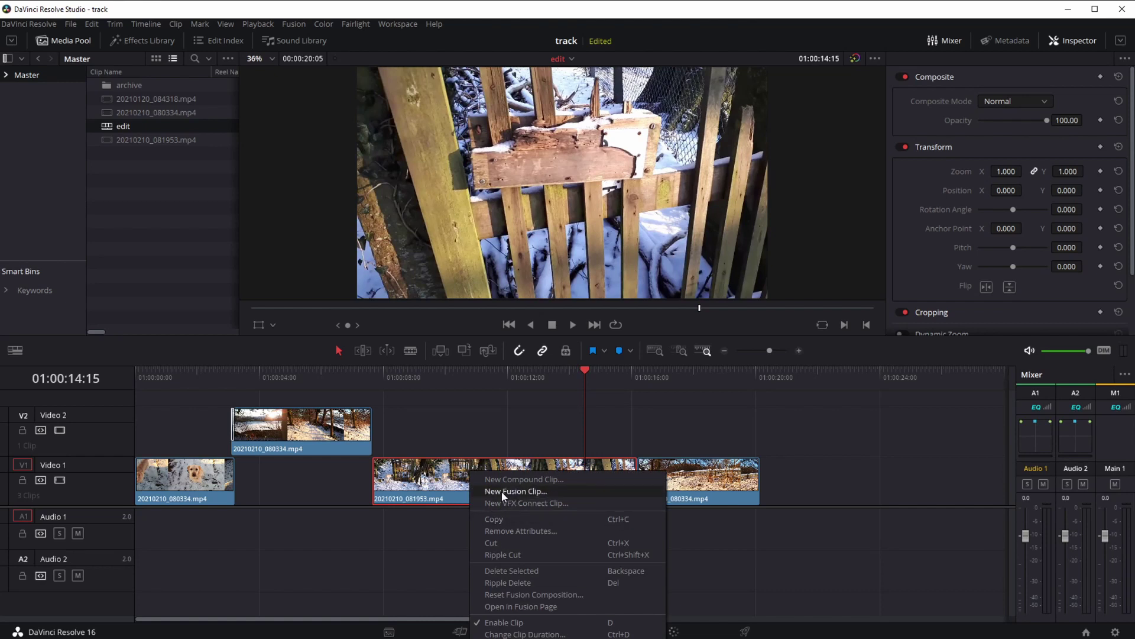
- Convert the selected 20210210_081953.mp4 clip on Video 1 into a Fusion clip and open it in the Fusion page
click(490, 492)
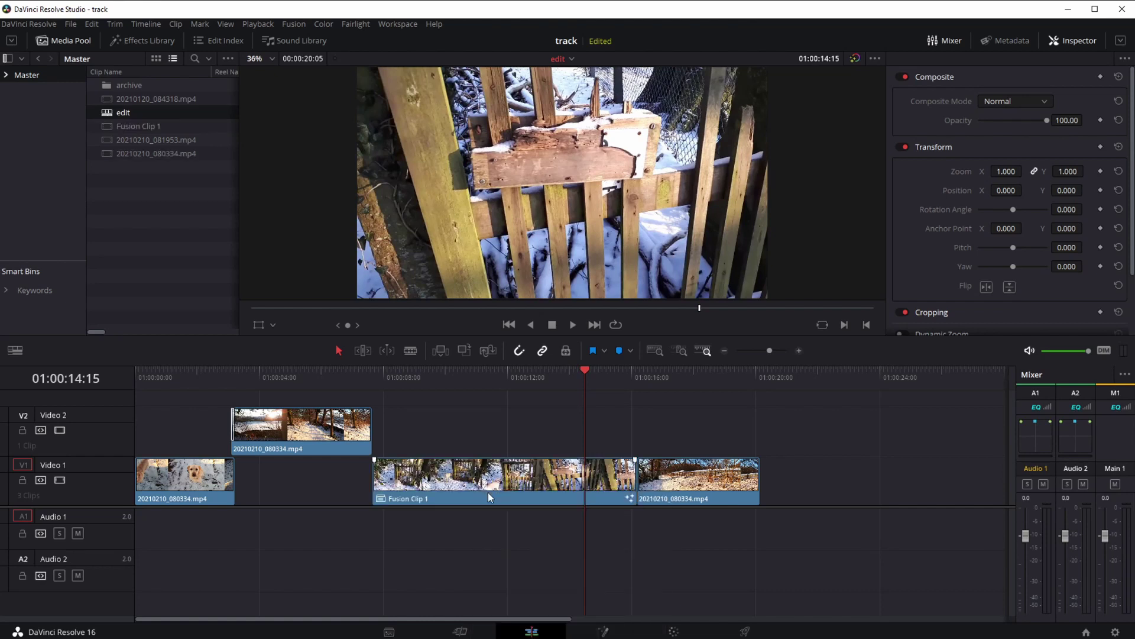
click(489, 491)
right_click(502, 479)
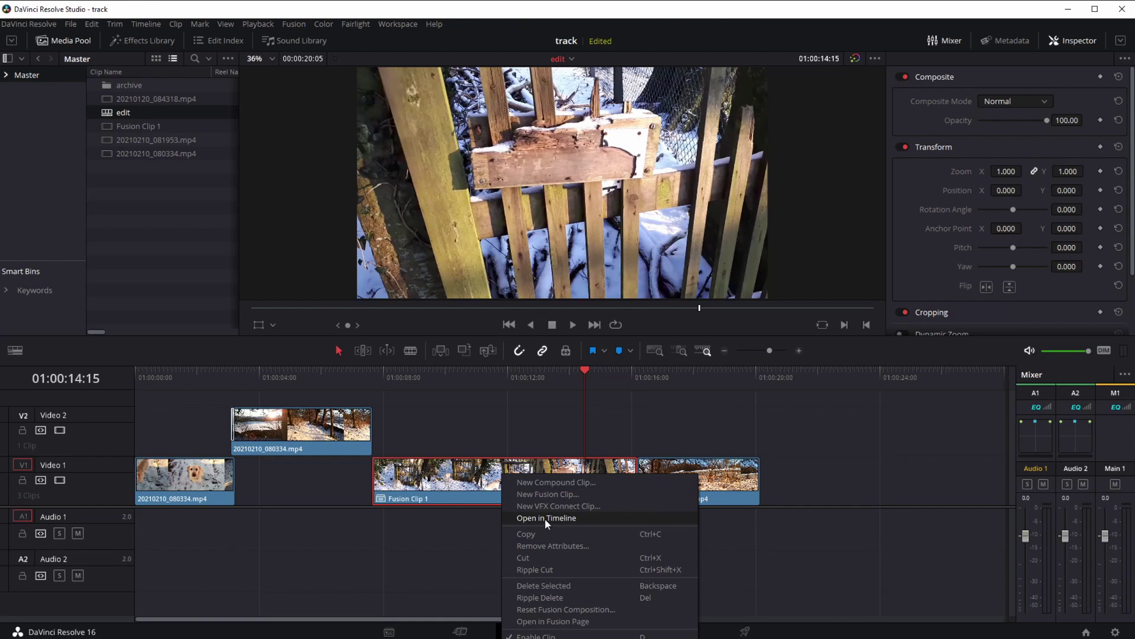
click(538, 621)
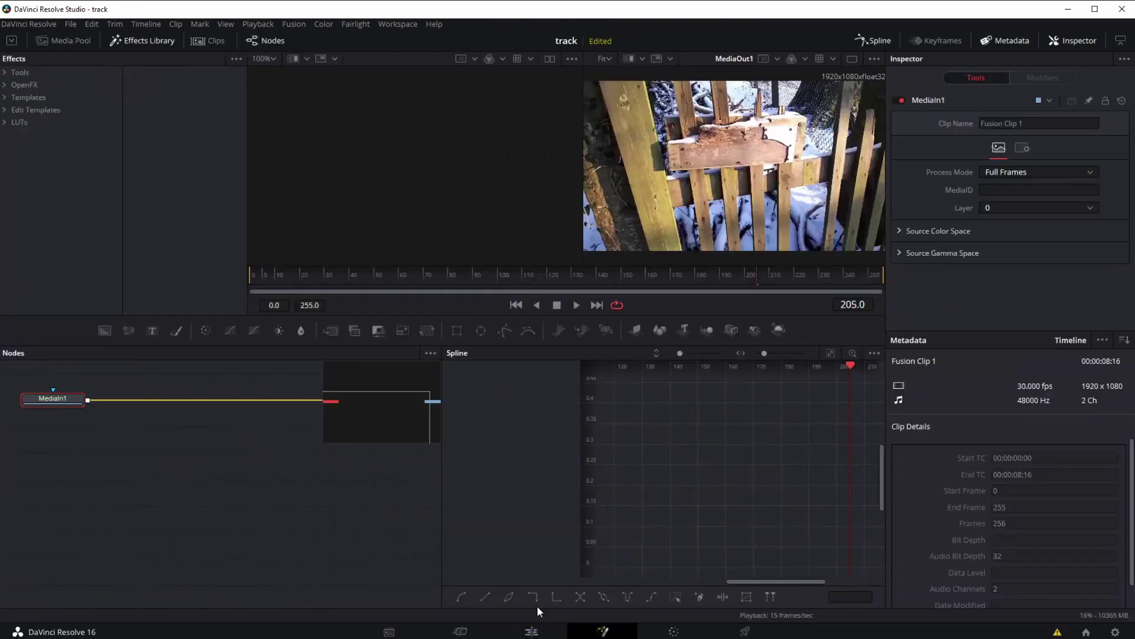
- Hide the metadata and spline views, and reposition the MediaIn1 and MediaOut1 nodes lower and further apart in the node graph
click(994, 44)
click(874, 42)
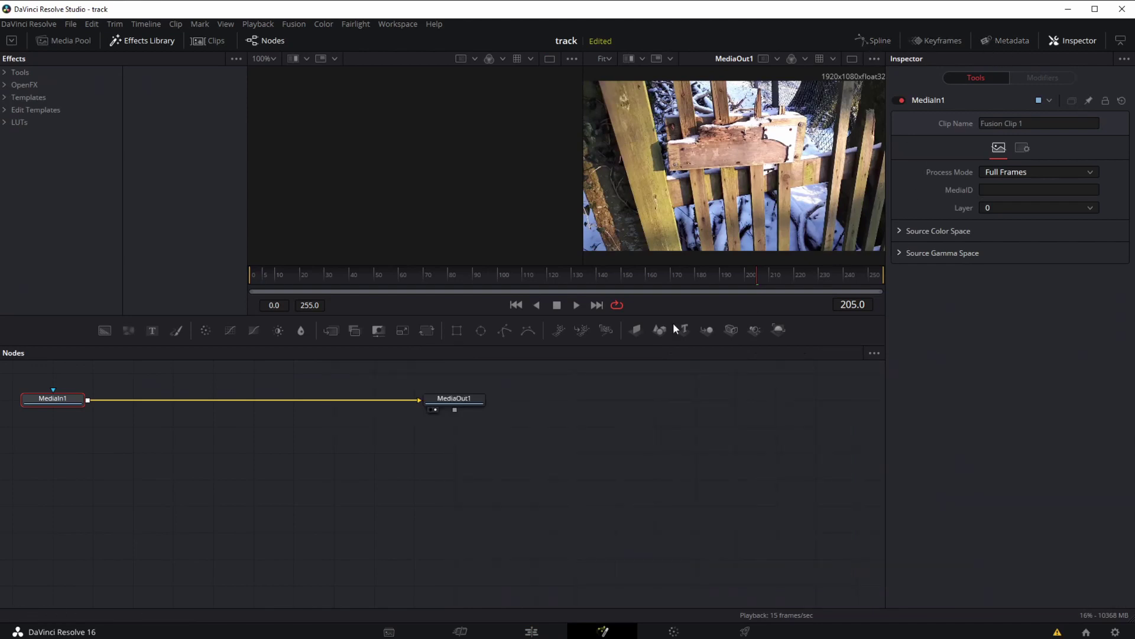
drag(455, 400, 577, 505)
drag(57, 399, 87, 501)
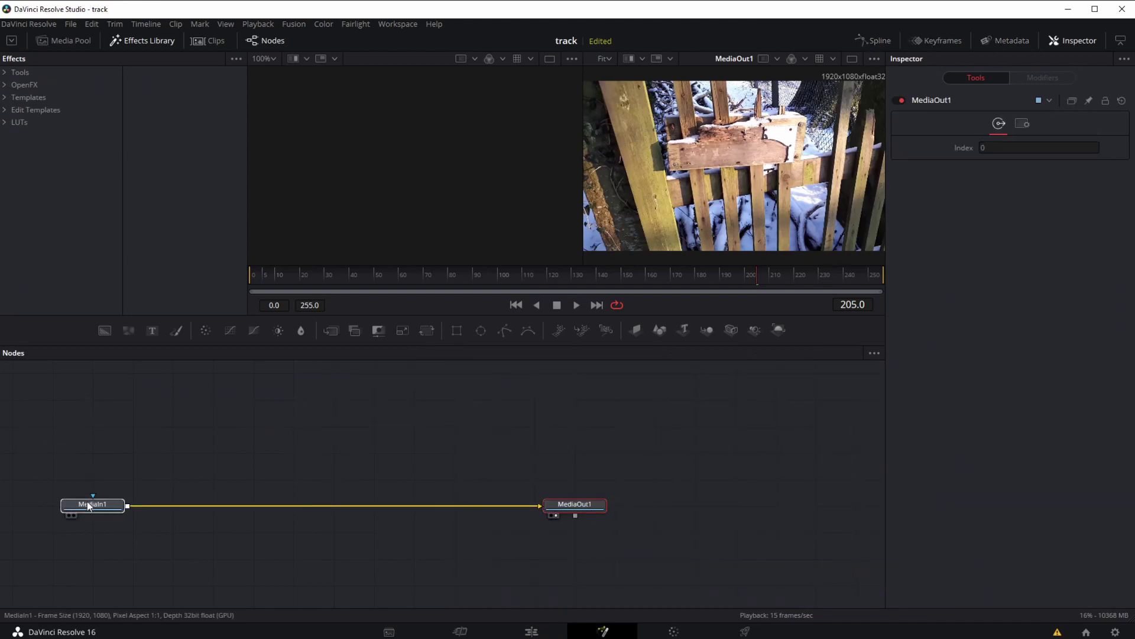
- Switch to a single, enlarged viewer and go to frame 0 of the clip
click(853, 59)
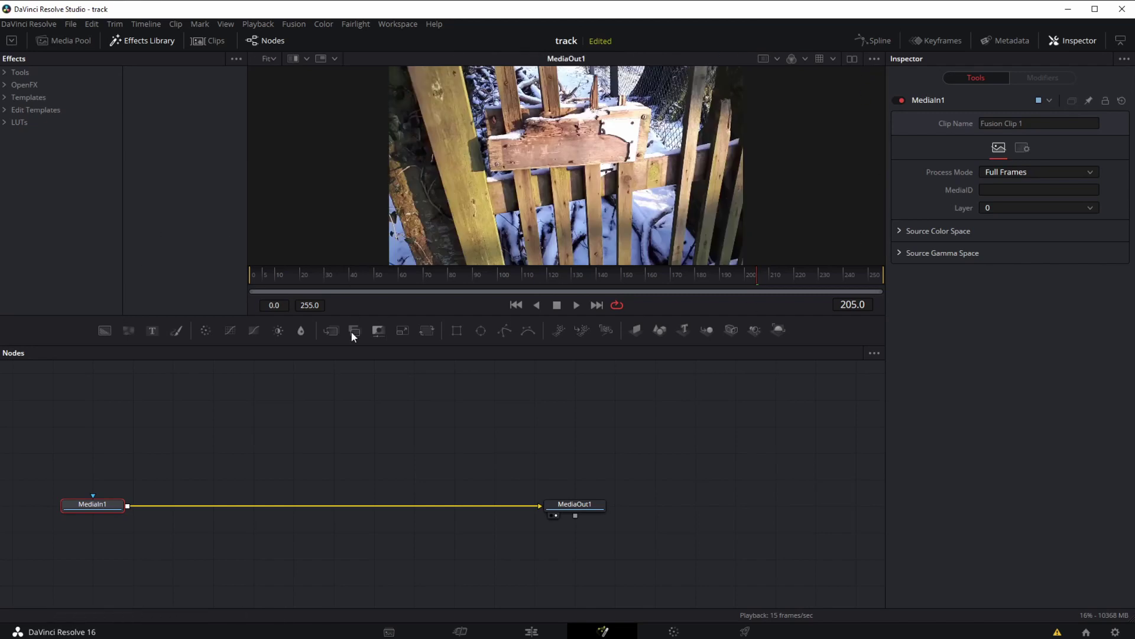
drag(333, 347, 332, 401)
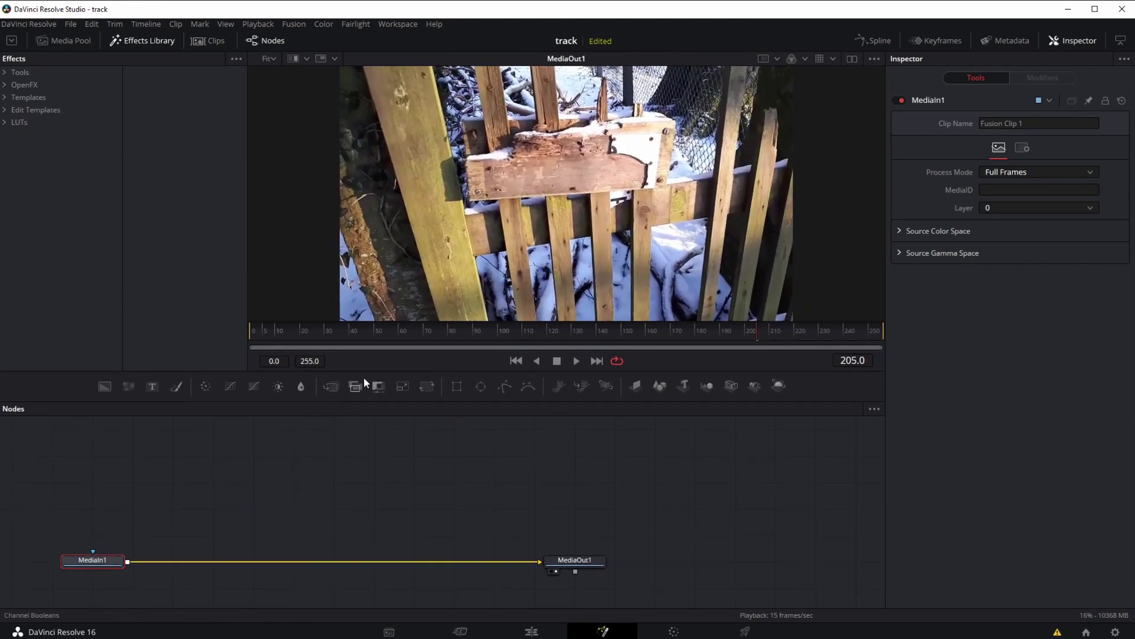
drag(254, 329, 238, 332)
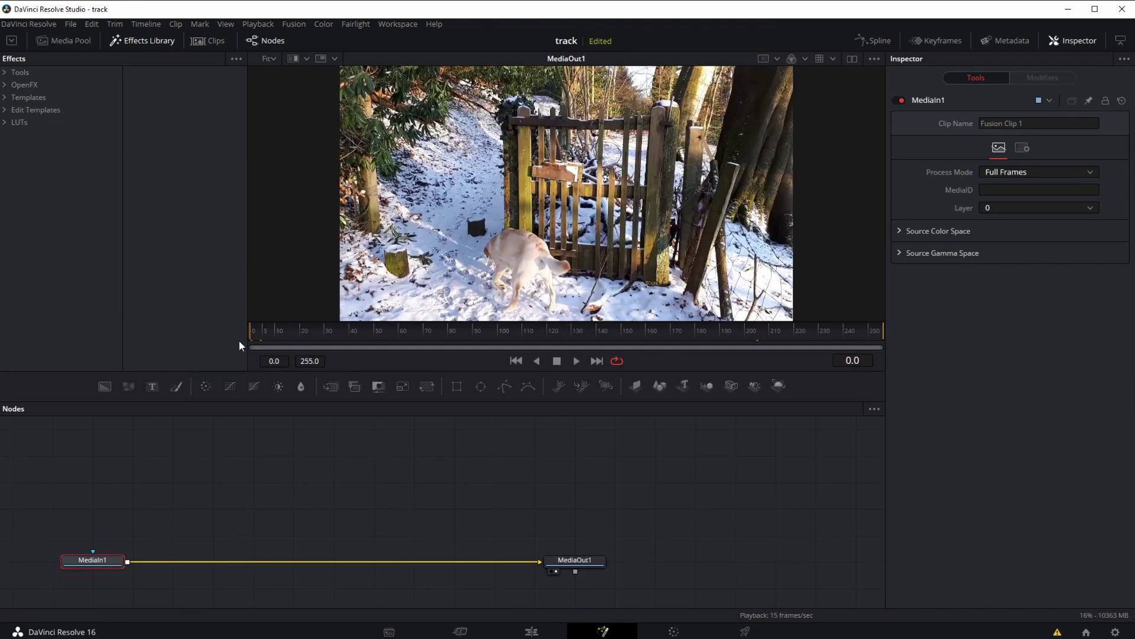
- Show the Fusion clip's metadata and enlarge its area to examine the start frame, end frame and other clip details
click(1006, 41)
scroll(1130, 467, down, 2)
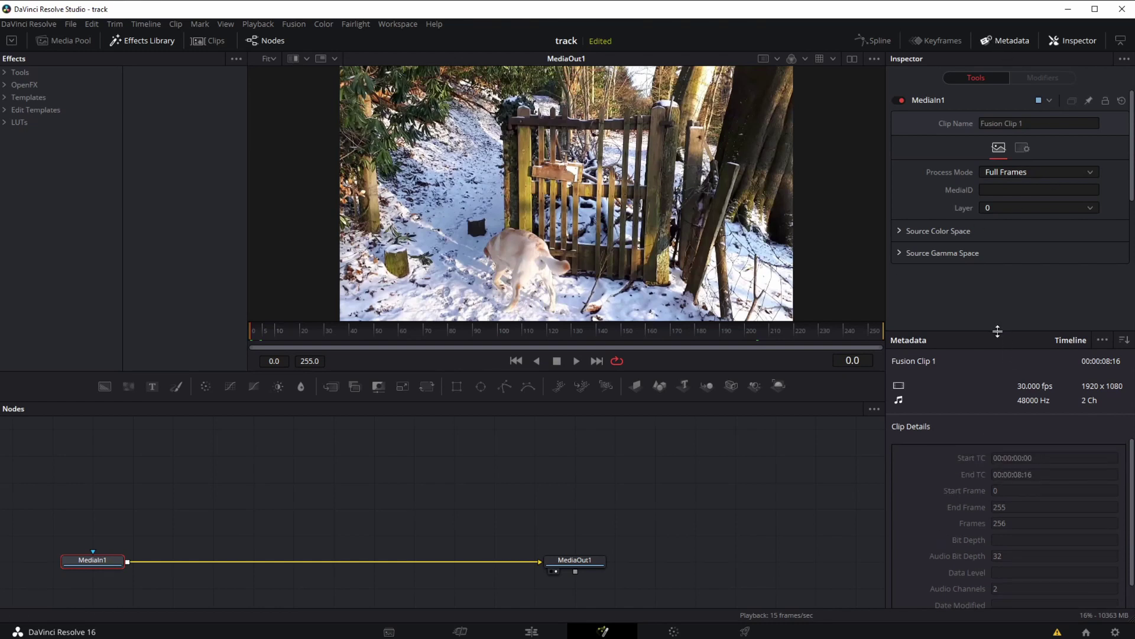
drag(999, 333, 995, 293)
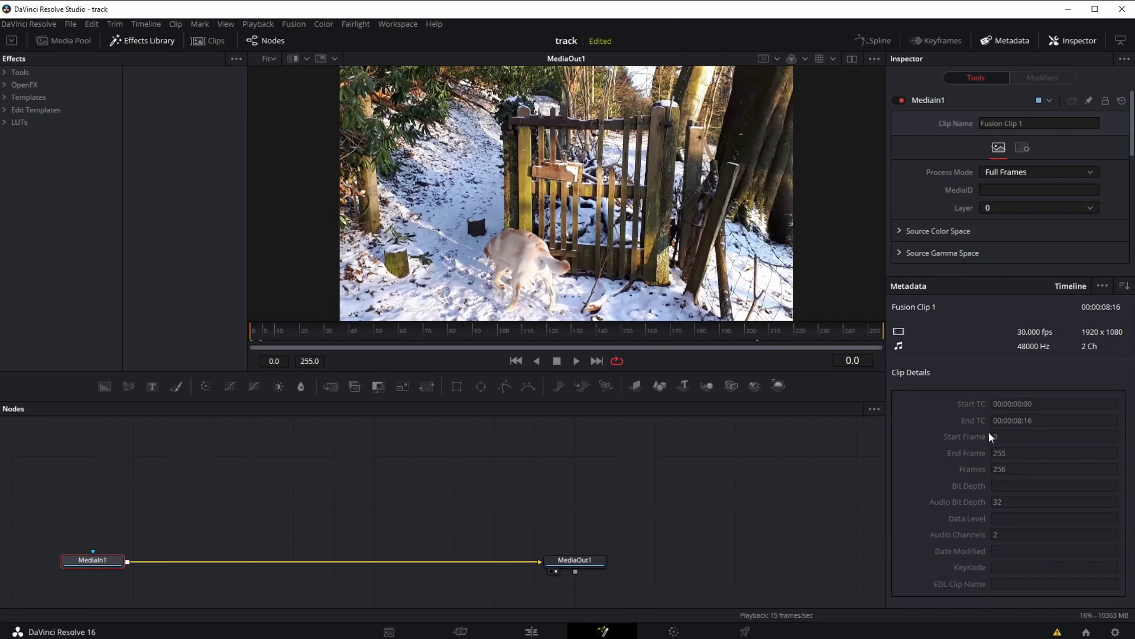
- Move the MediaIn1 node slightly higher and place MediaOut1 level with it and further along, leaving MediaIn1 selected
drag(93, 562, 94, 537)
drag(565, 567, 686, 542)
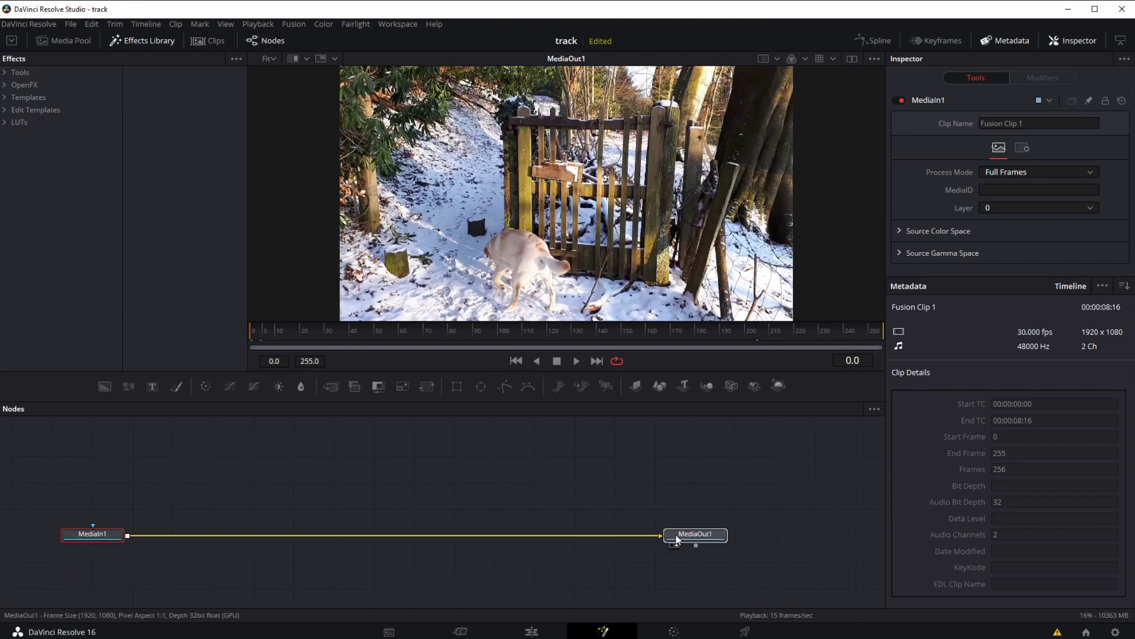
click(96, 537)
right_click(234, 451)
mouse_move(252, 461)
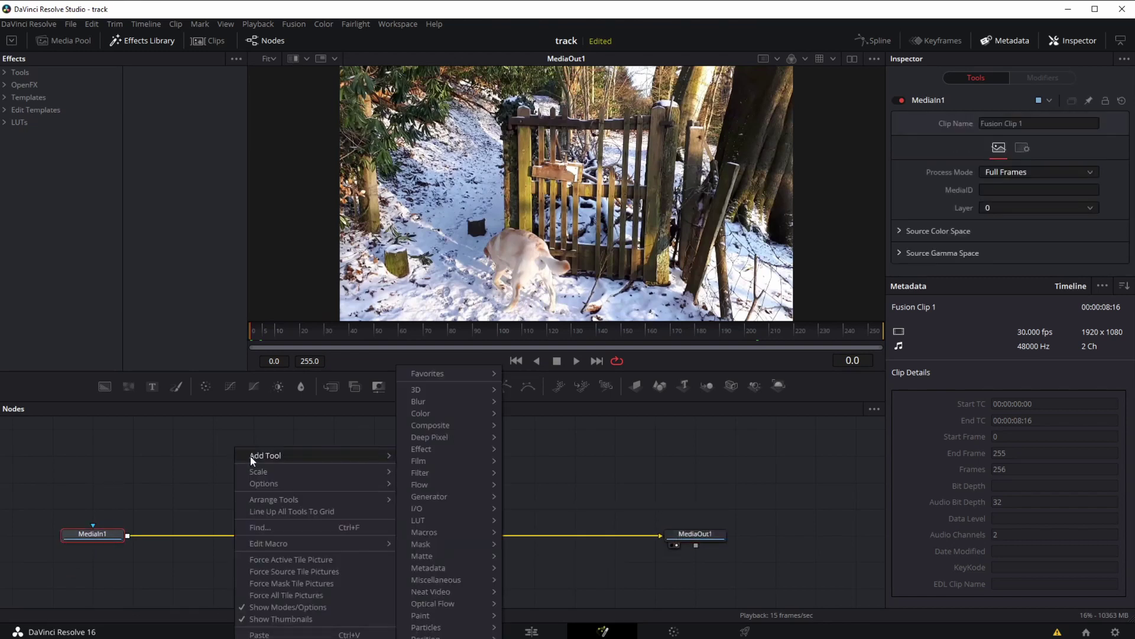
mouse_move(444, 459)
mouse_move(451, 585)
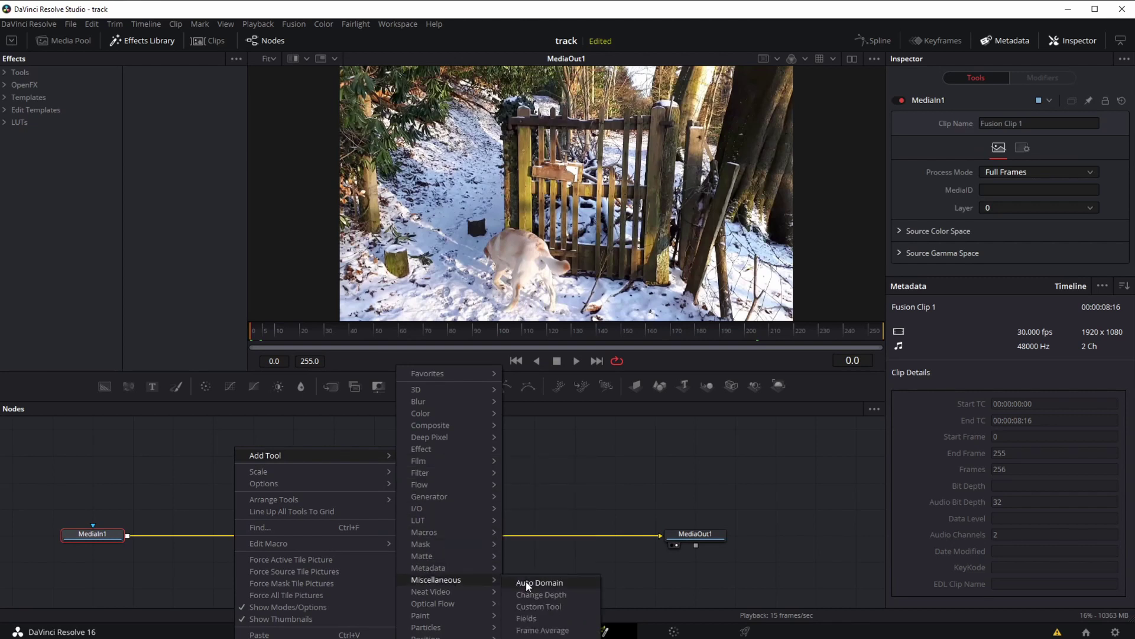
click(165, 471)
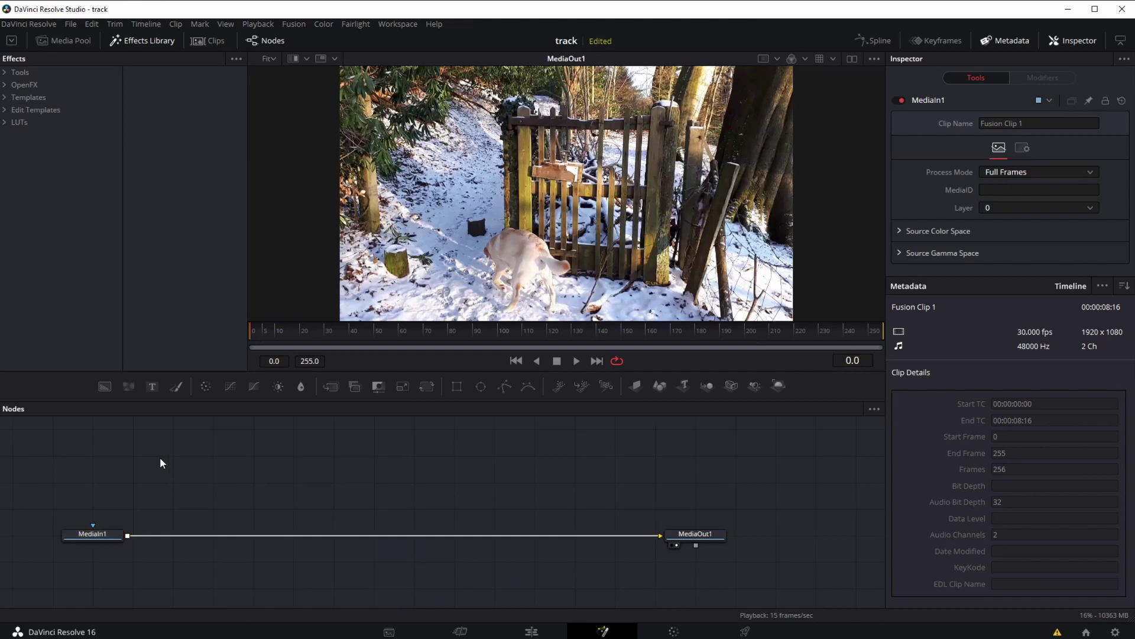
- Insert a Time Stretcher tool directly after the MediaIn1 node
right_click(103, 534)
mouse_move(143, 282)
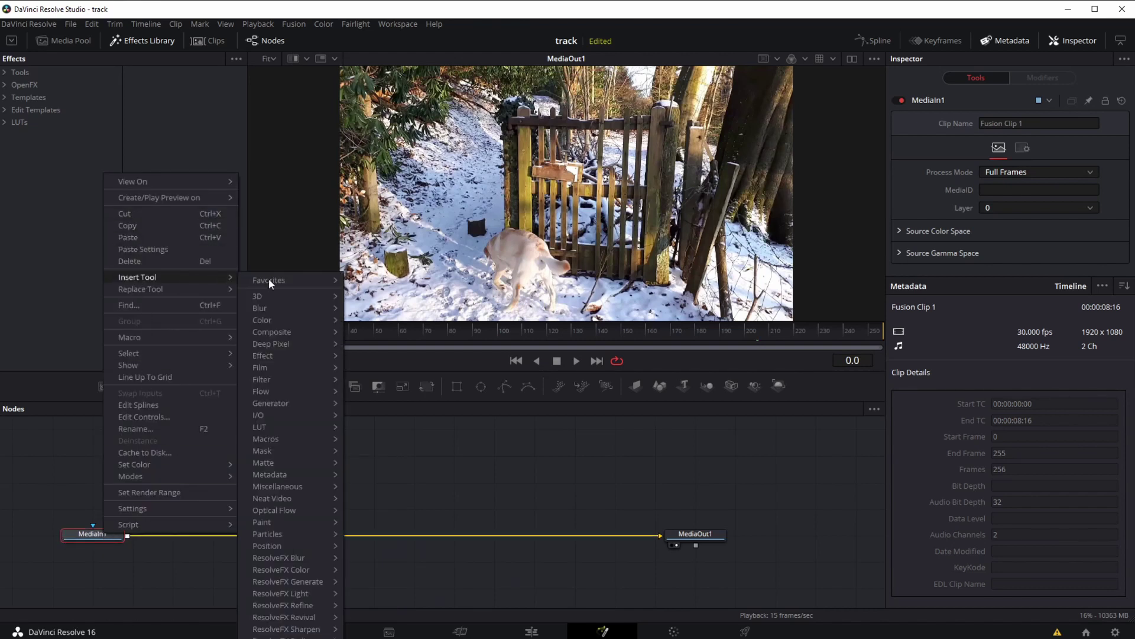
mouse_move(302, 487)
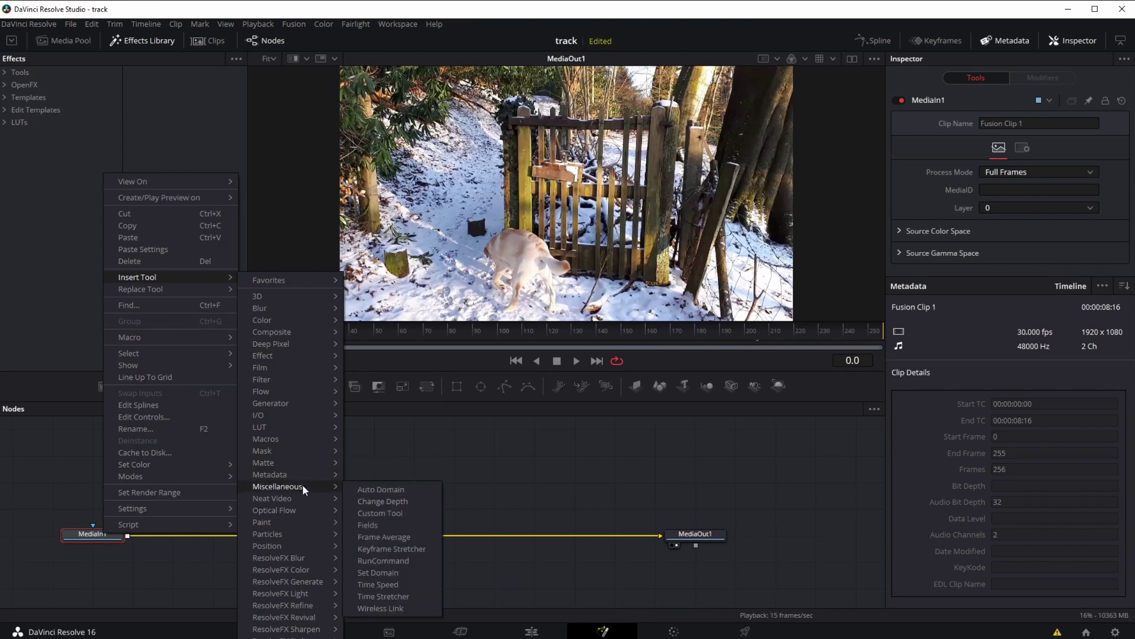
click(395, 598)
- Place TimeStretcher1 above the main line as a separate branch and connect MediaIn1 directly to MediaOut1
drag(201, 536, 196, 474)
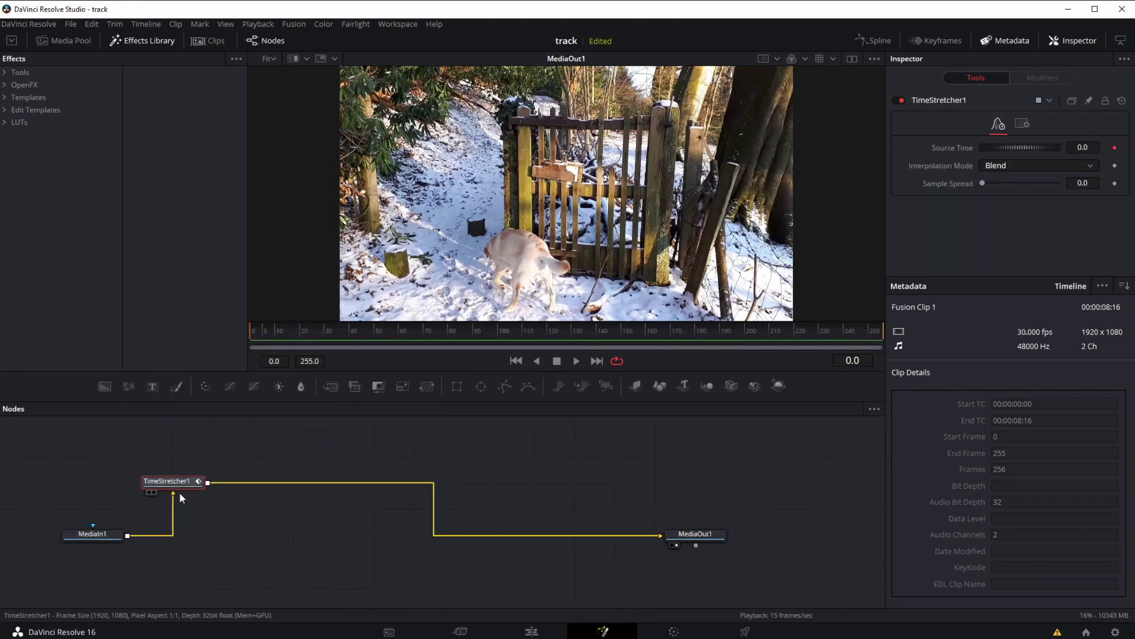
drag(127, 535, 662, 535)
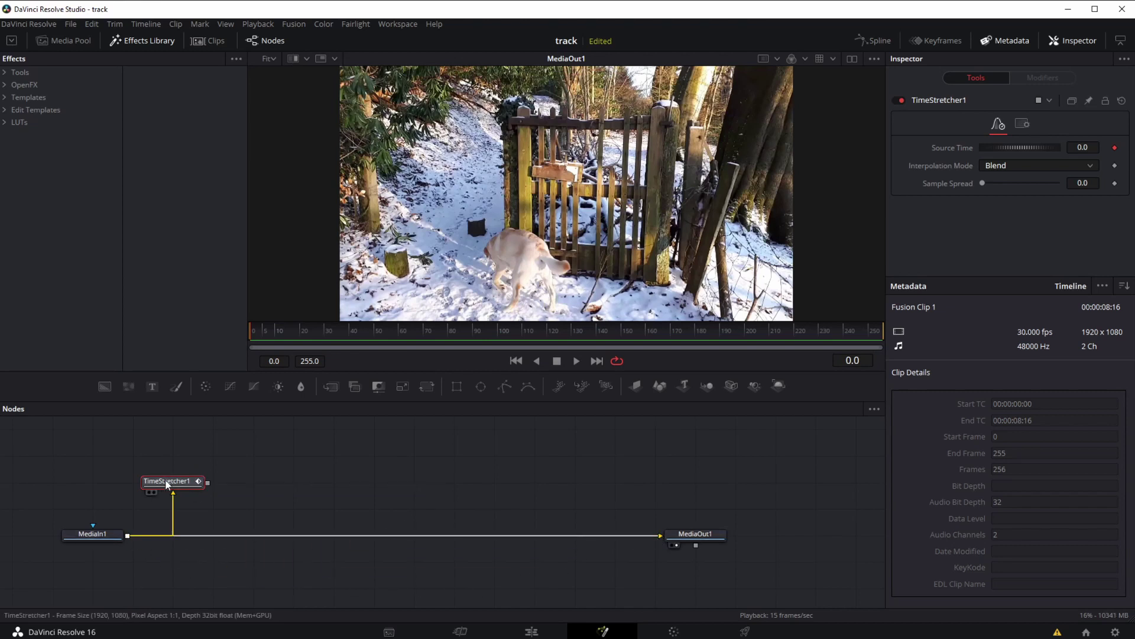
drag(167, 484, 127, 457)
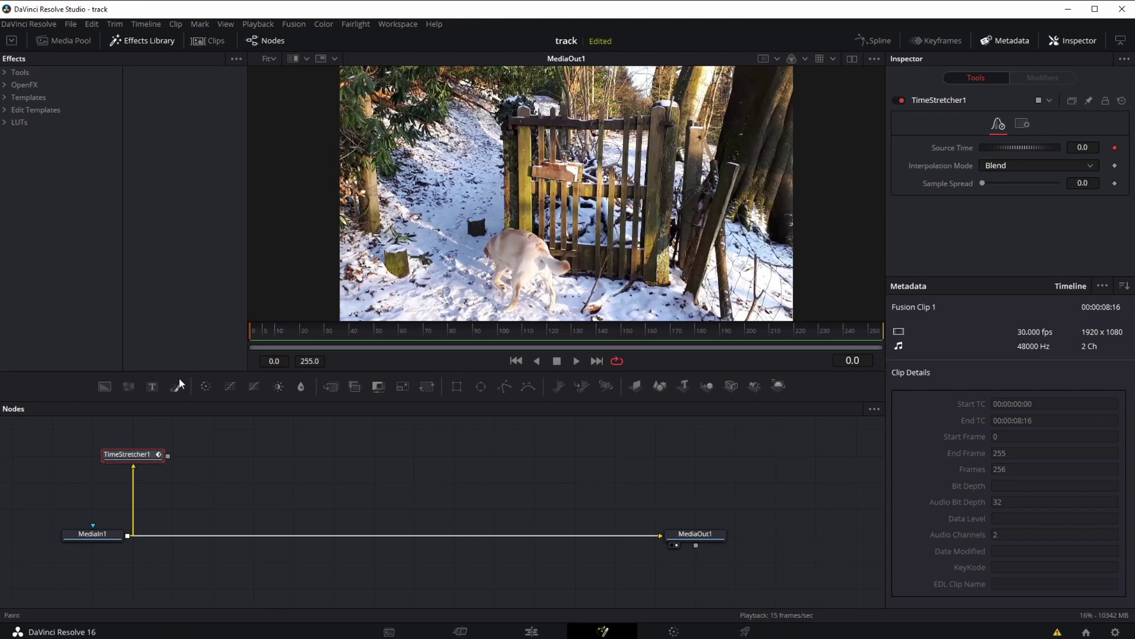
- At frame 255, set the TimeStretcher1 source time to 255 and its interpolation mode to Nearest
drag(818, 332, 885, 338)
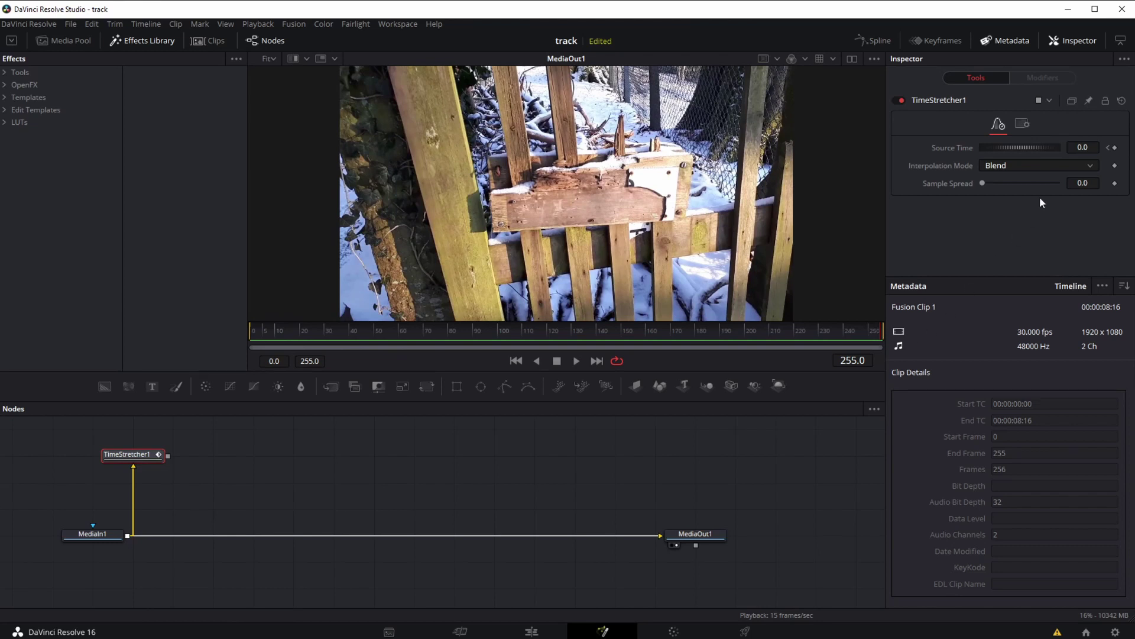
click(1083, 147)
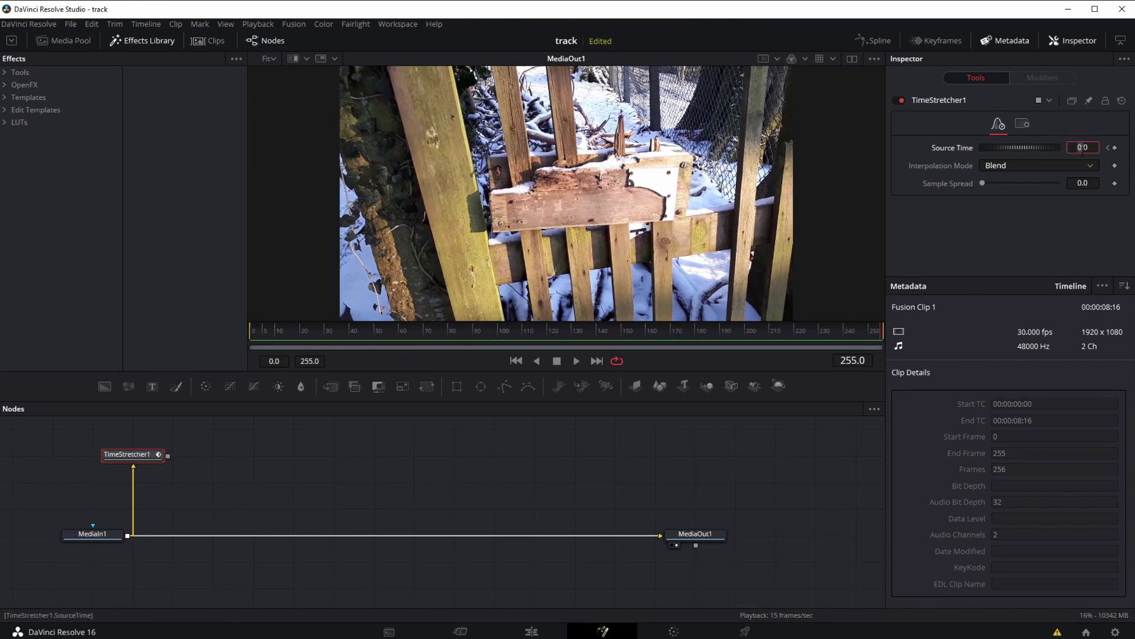
text(255)
key(Tab)
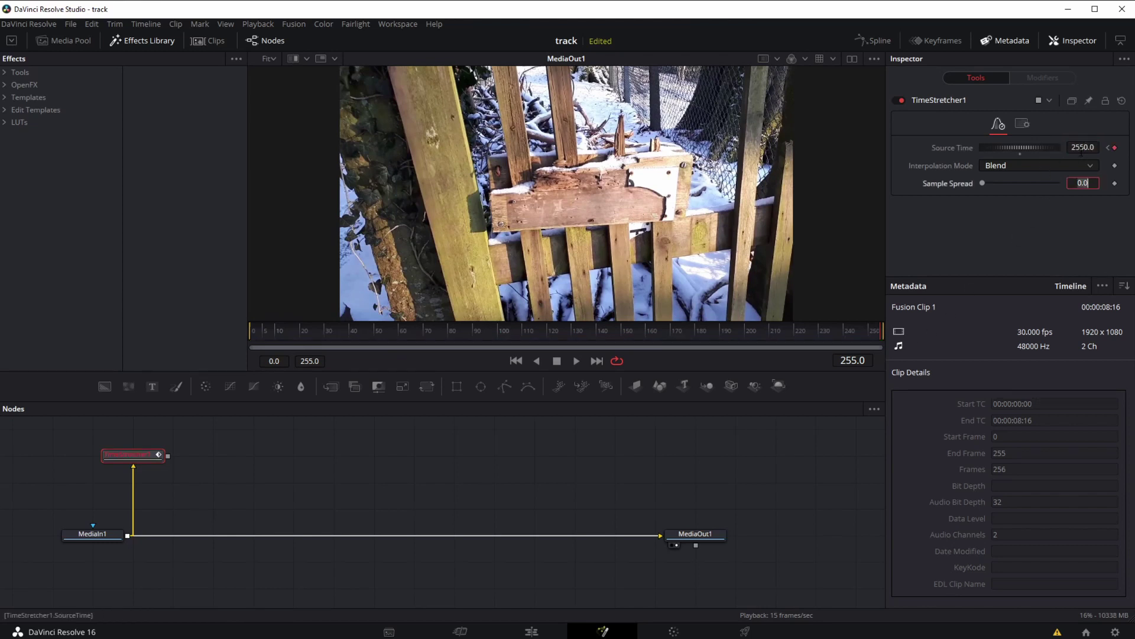
click(1001, 166)
click(999, 181)
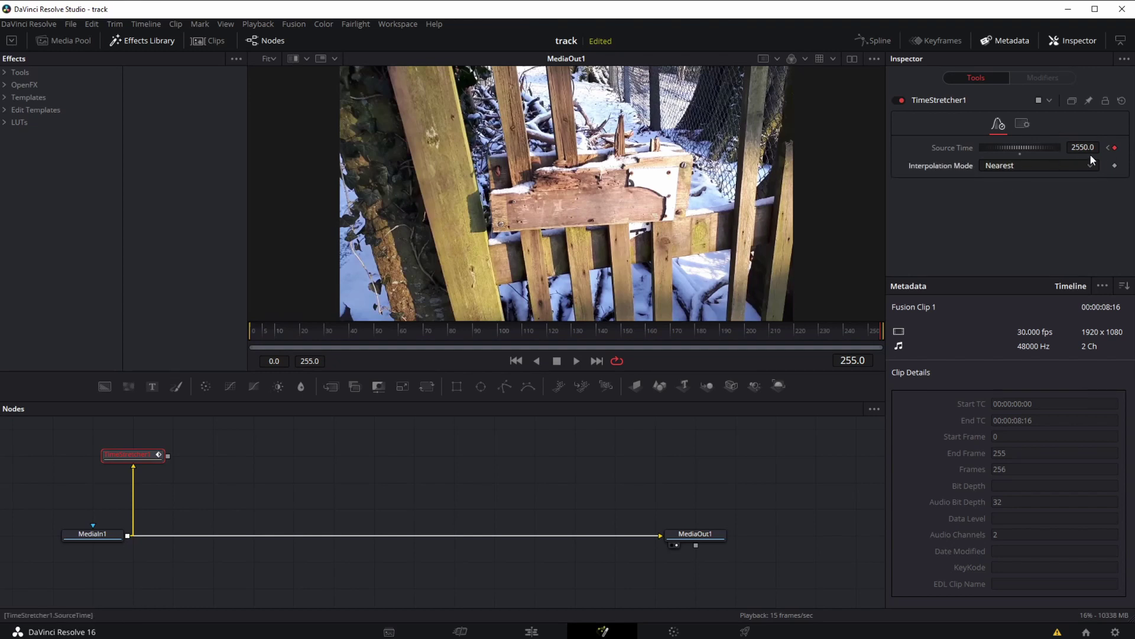
drag(1087, 149, 1088, 147)
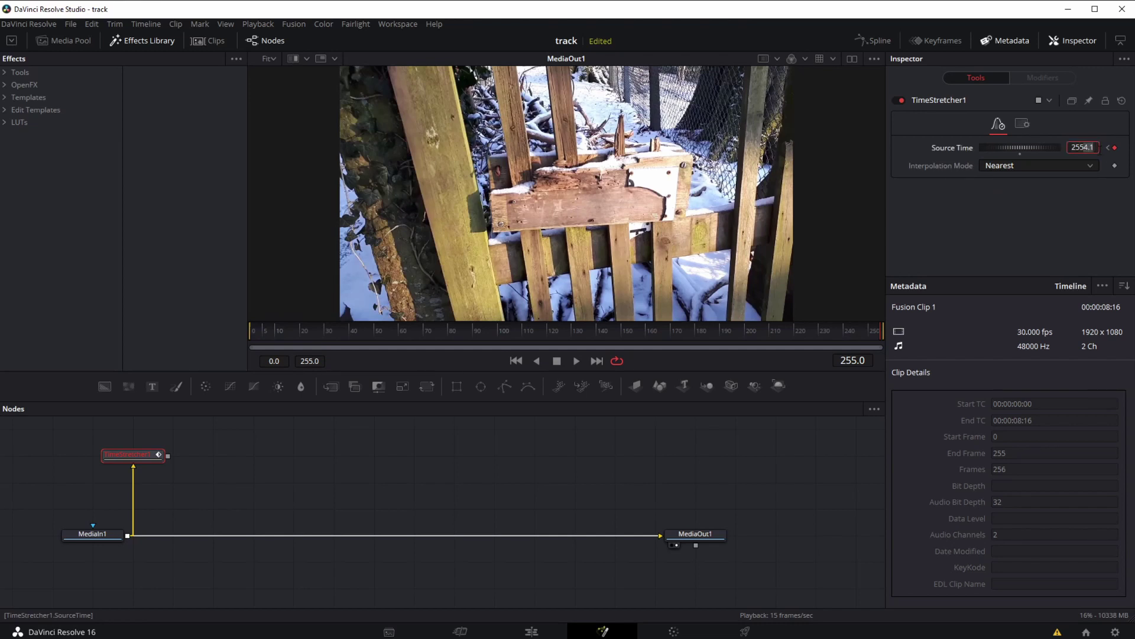
key(Return)
- At frame 0, set the TimeStretcher1 source time to 255 to freeze the clip on its last frame
click(858, 335)
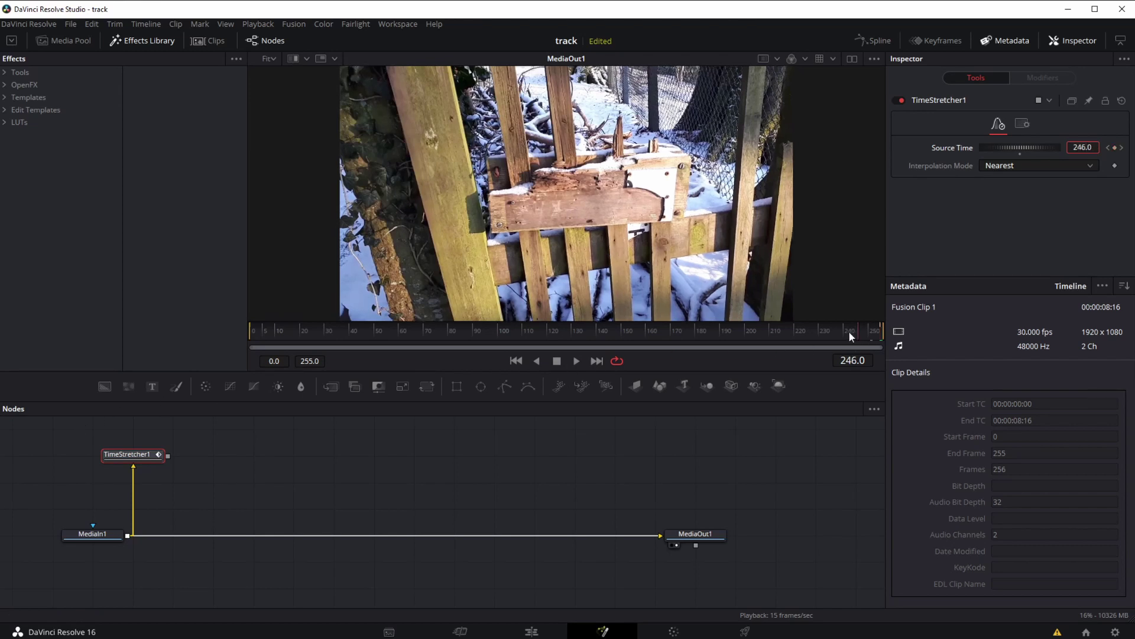
drag(544, 329, 236, 285)
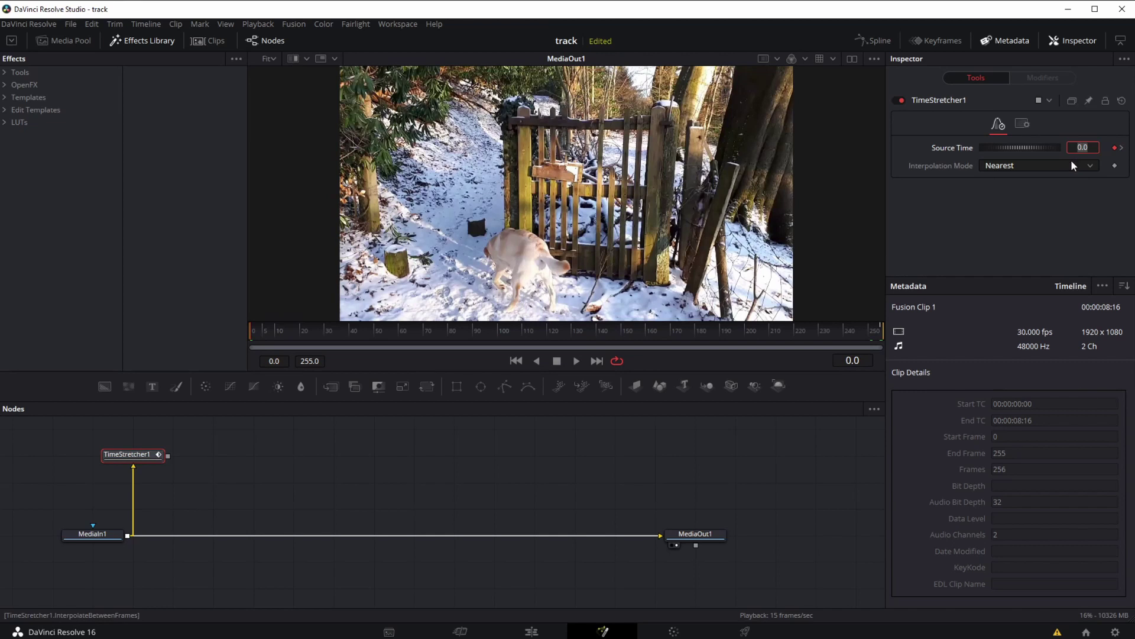
text(255)
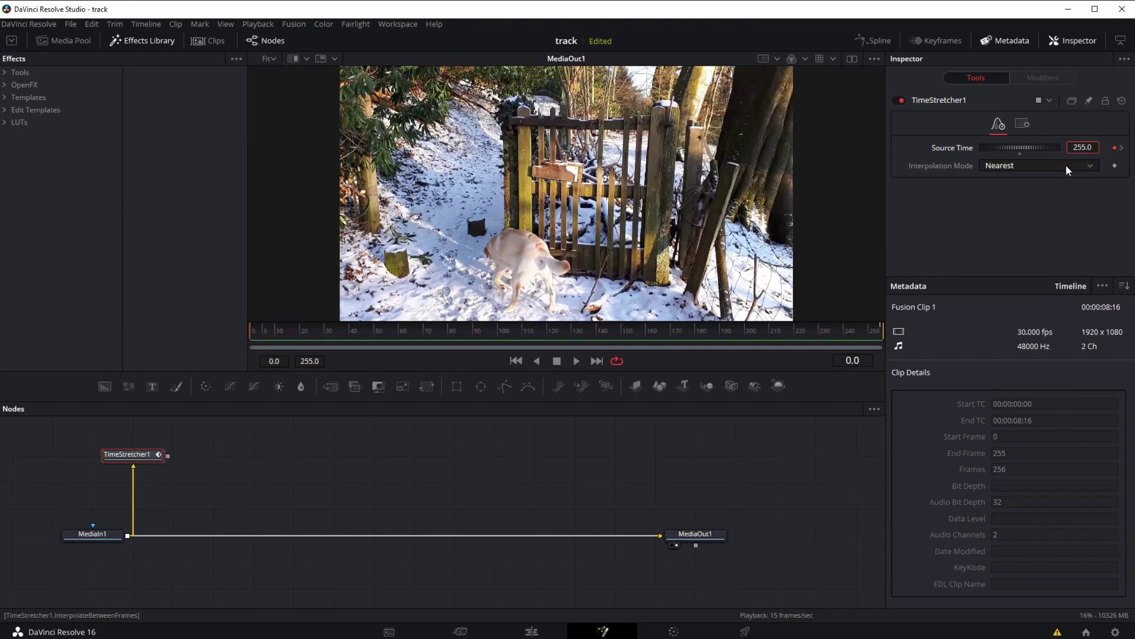
- Display the TimeStretcher1 output in the viewer, scrub through the clip to check the freeze frame, and return to frame 0
click(261, 332)
click(395, 335)
click(302, 332)
click(373, 332)
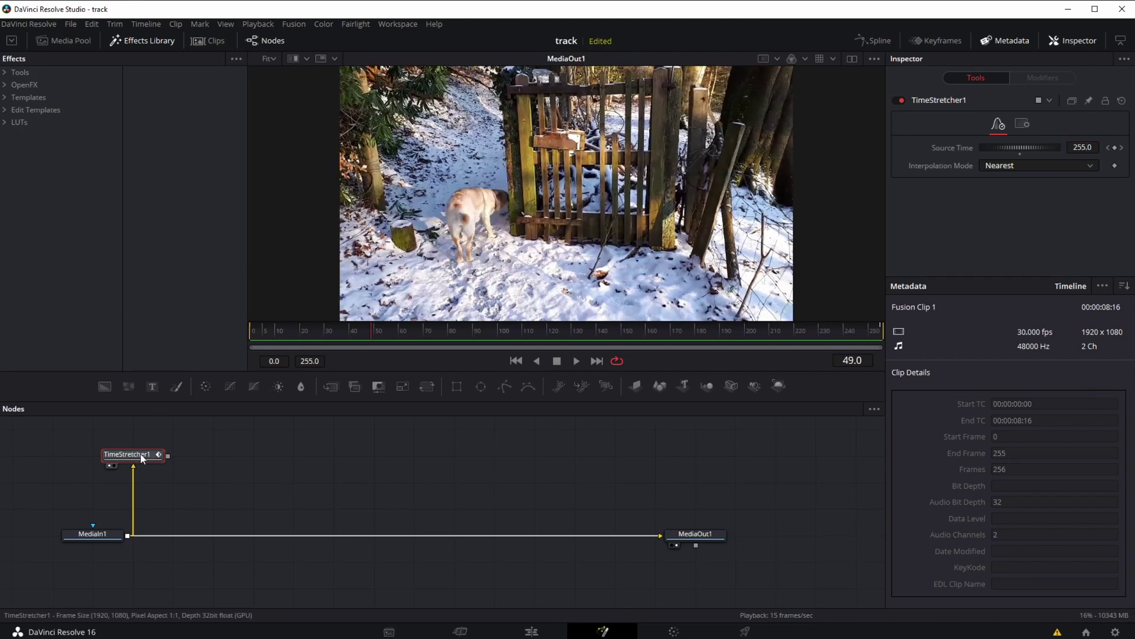
key(1)
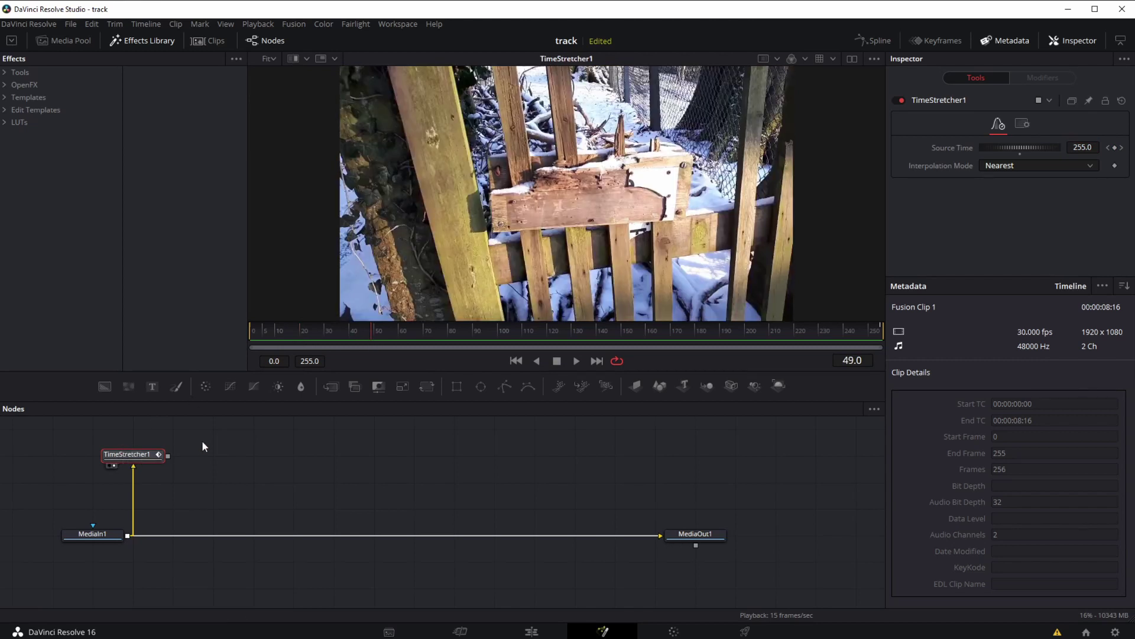
click(252, 329)
drag(273, 331, 525, 335)
drag(494, 335, 308, 338)
drag(274, 334, 368, 337)
drag(464, 337, 600, 340)
drag(835, 332, 251, 331)
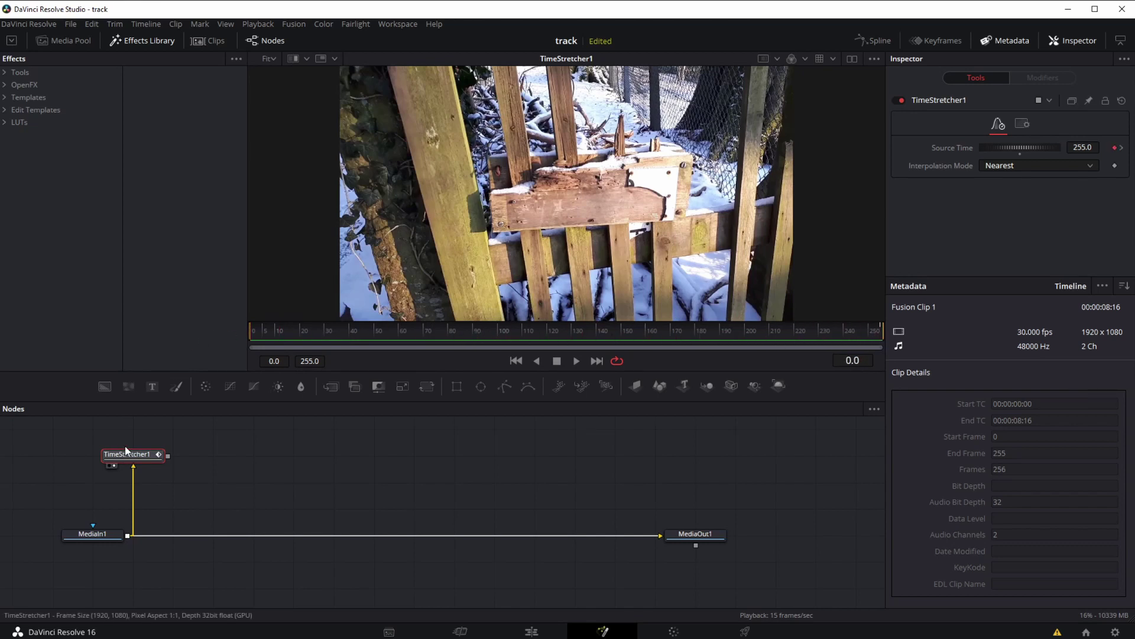
- Align the TimeStretcher1 node directly above MediaIn1 and leave it selected
drag(160, 454, 117, 454)
mouse_move(97, 536)
mouse_down()
mouse_move(98, 550)
mouse_move(98, 536)
mouse_up()
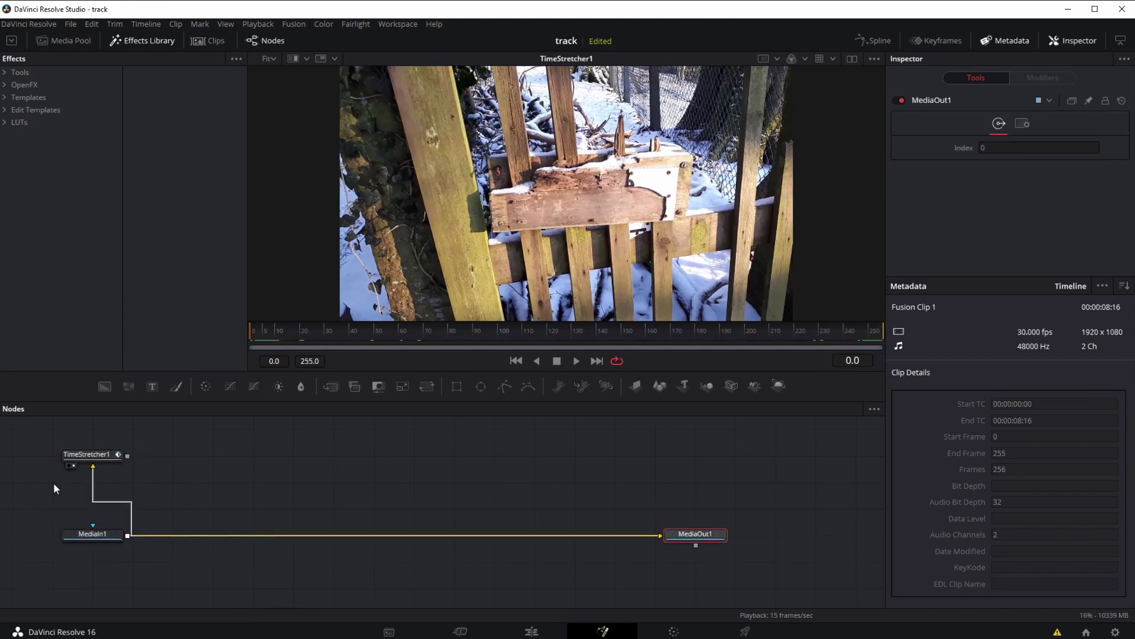
click(100, 456)
- Add a Paint node beside TimeStretcher1 and connect the TimeStretcher1 output to its input
right_click(203, 450)
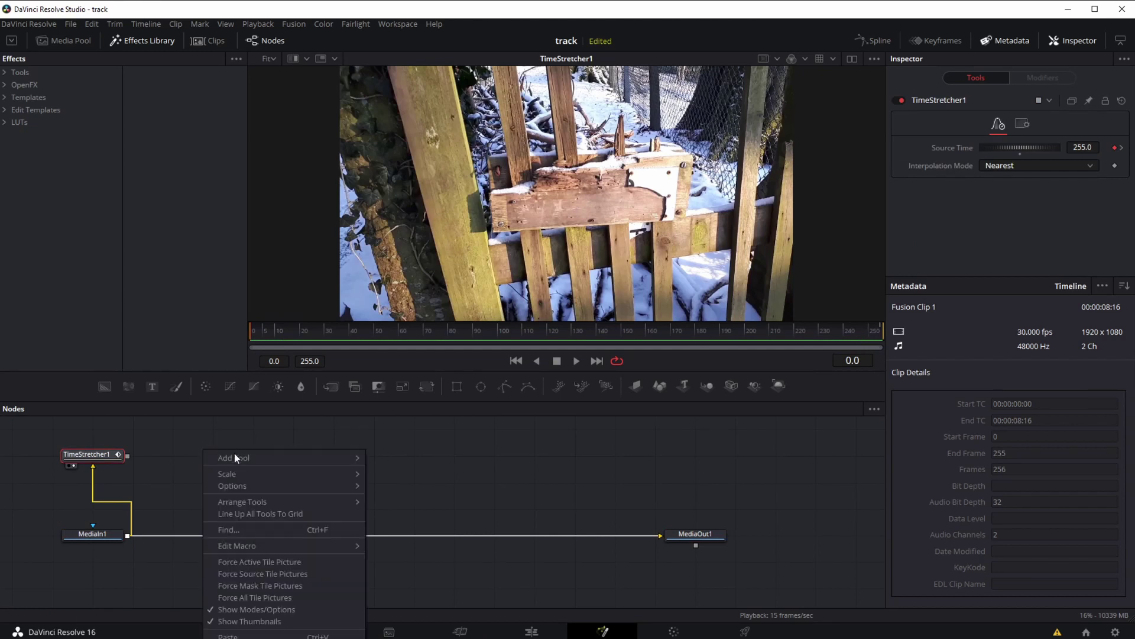
mouse_move(293, 457)
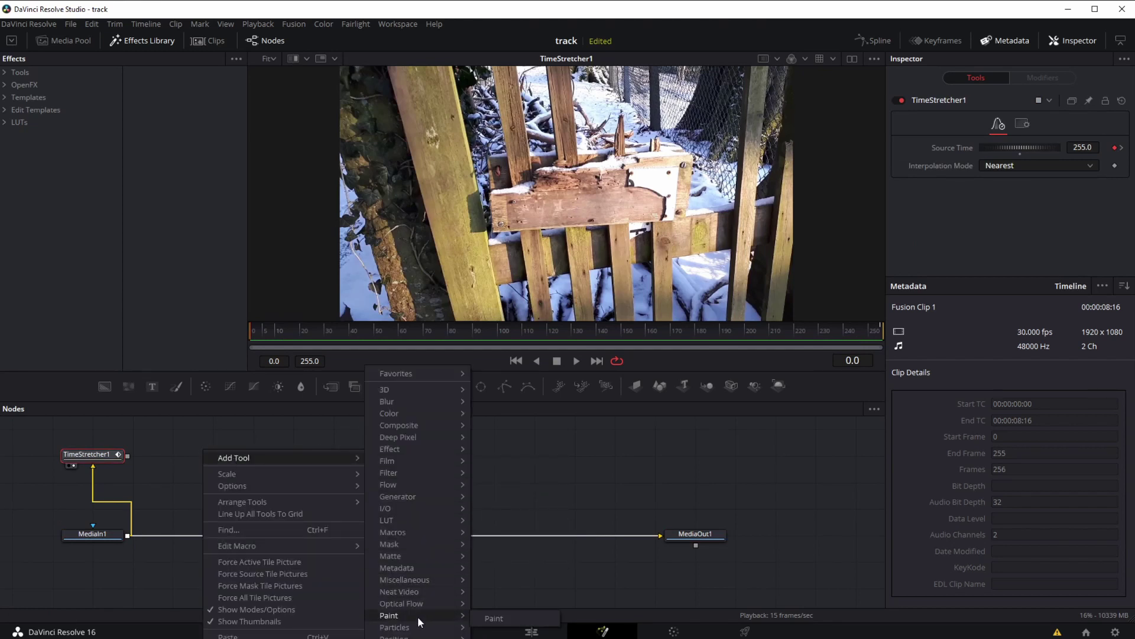
mouse_move(417, 617)
click(520, 619)
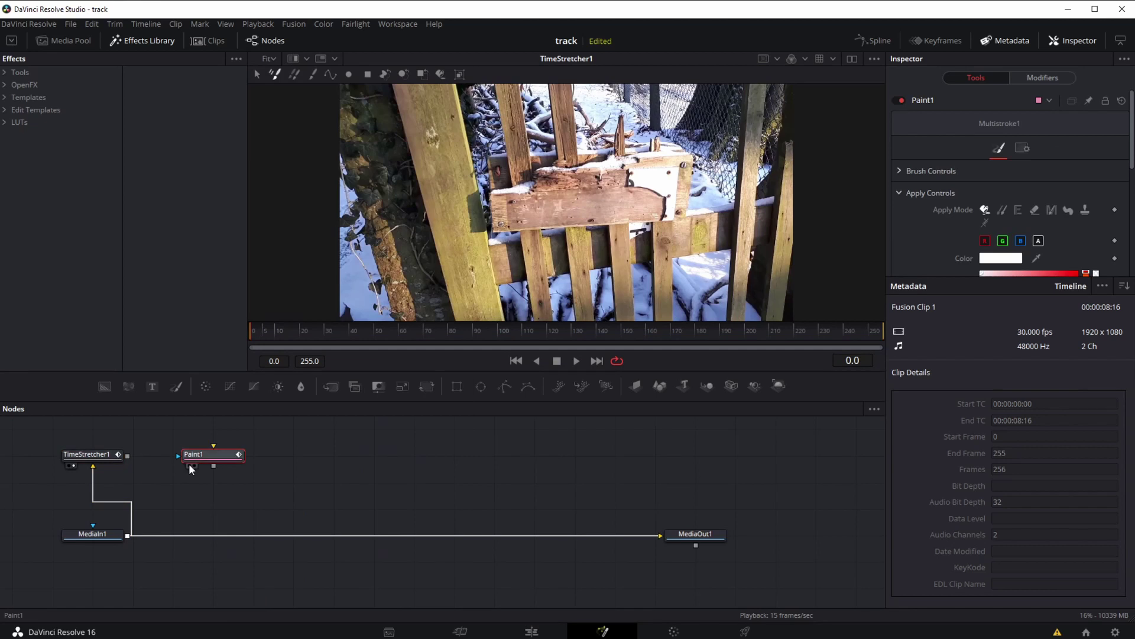
mouse_move(127, 456)
mouse_down()
mouse_move(195, 454)
mouse_move(180, 456)
mouse_up()
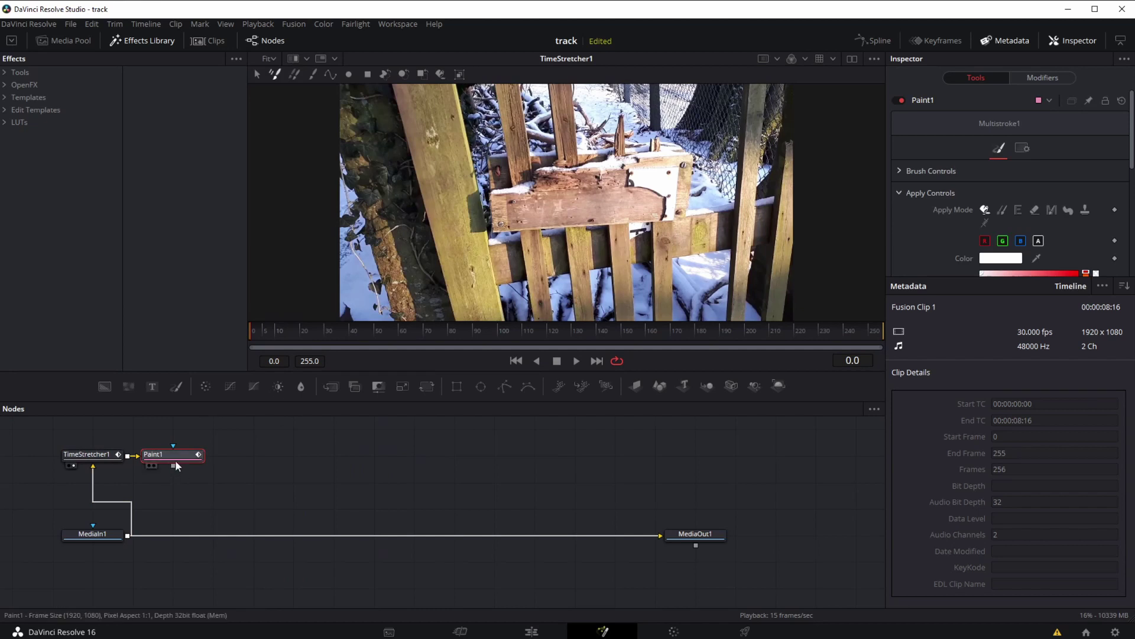
- Display the Paint1 output in the viewer and hide the clip metadata to enlarge the paint settings
key(2)
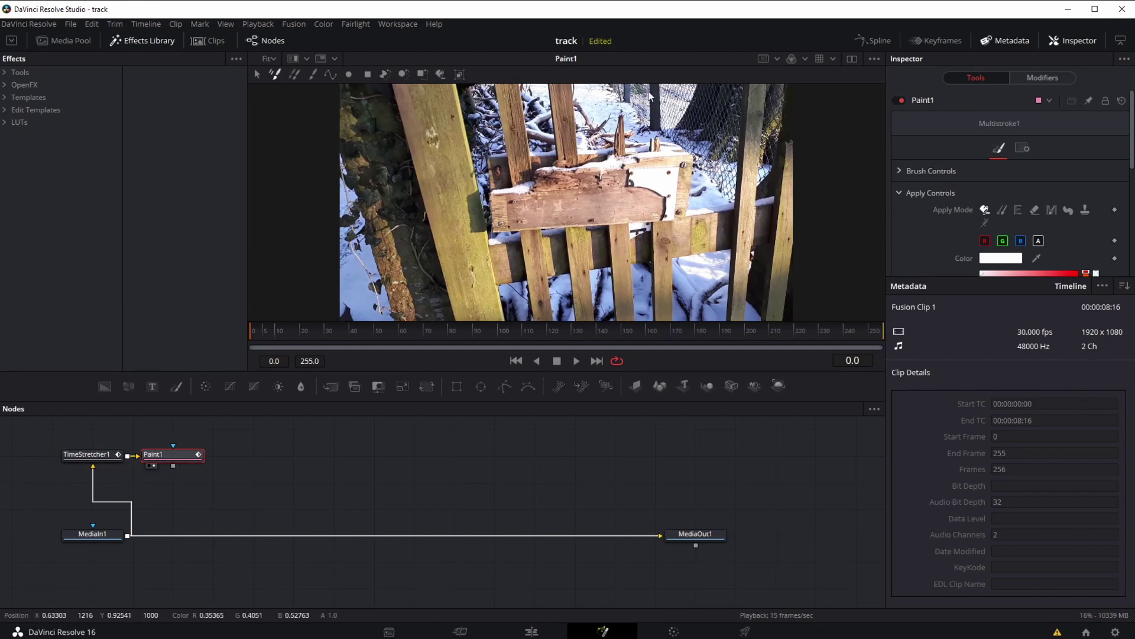
drag(288, 330, 143, 328)
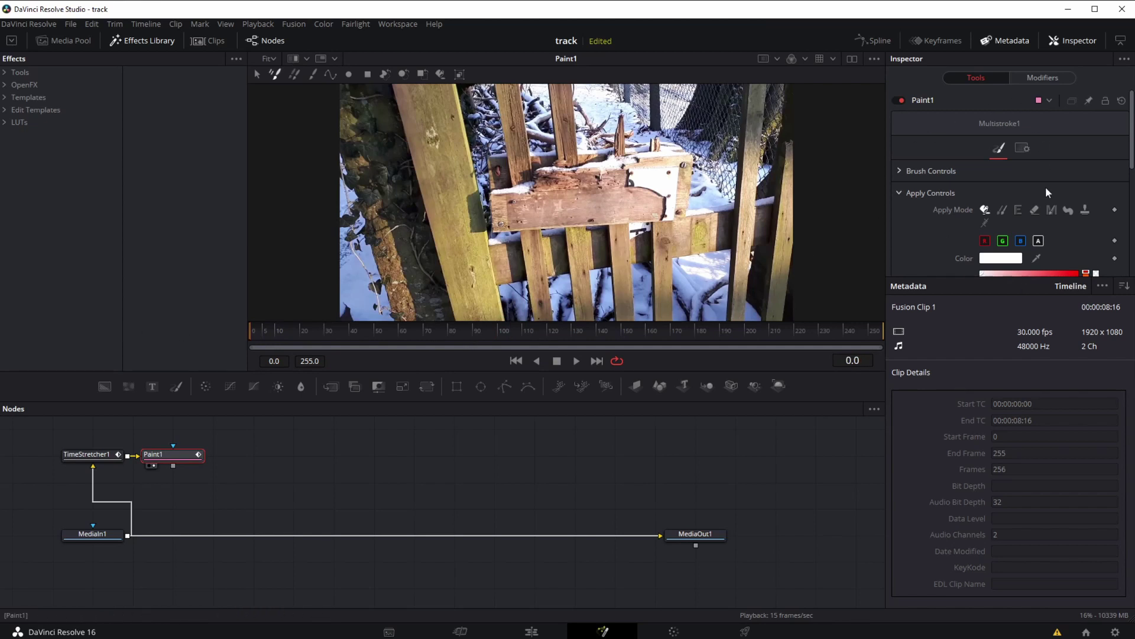
click(1012, 40)
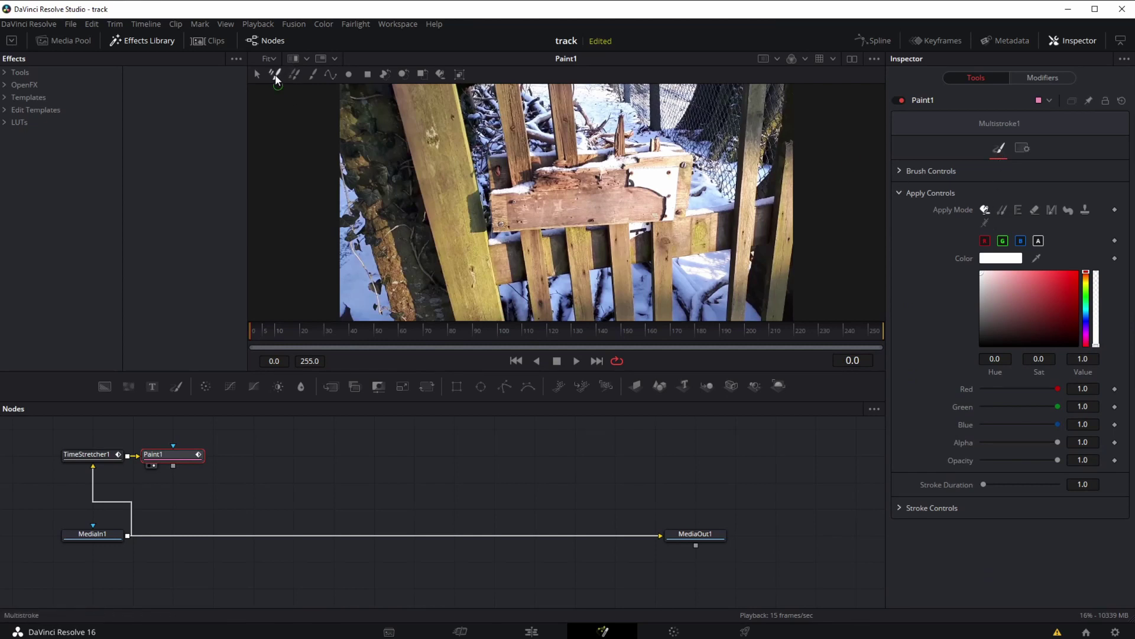
- Choose the Clone Multistroke brush in Paint1 and set its stroke duration to 256 frames
click(295, 76)
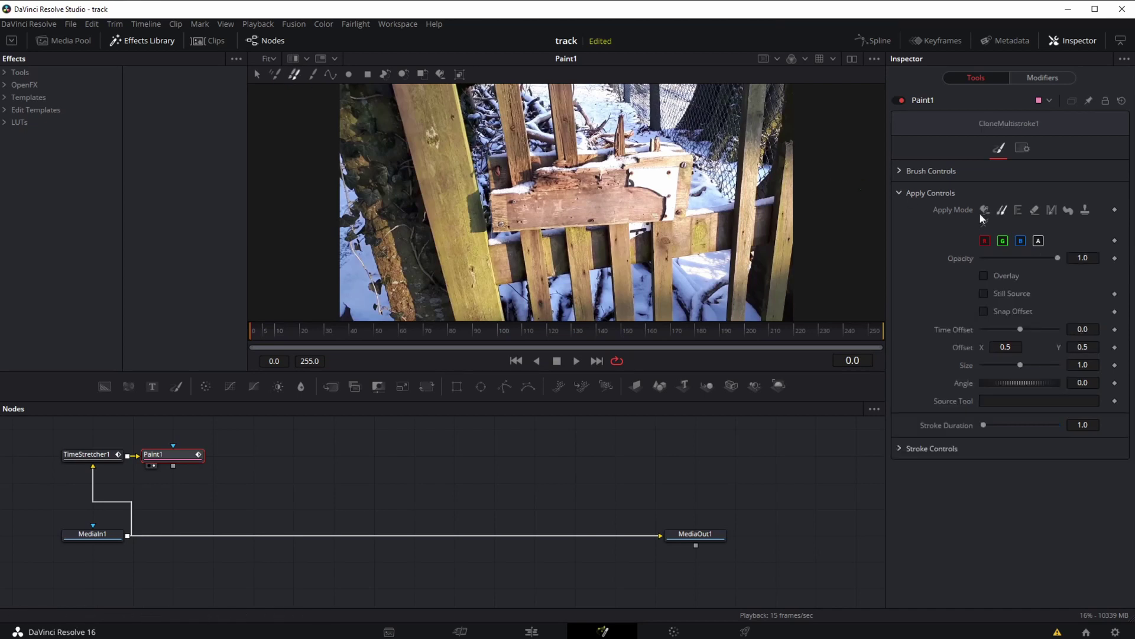
drag(984, 426, 1058, 426)
click(1085, 424)
text(256)
key(Tab)
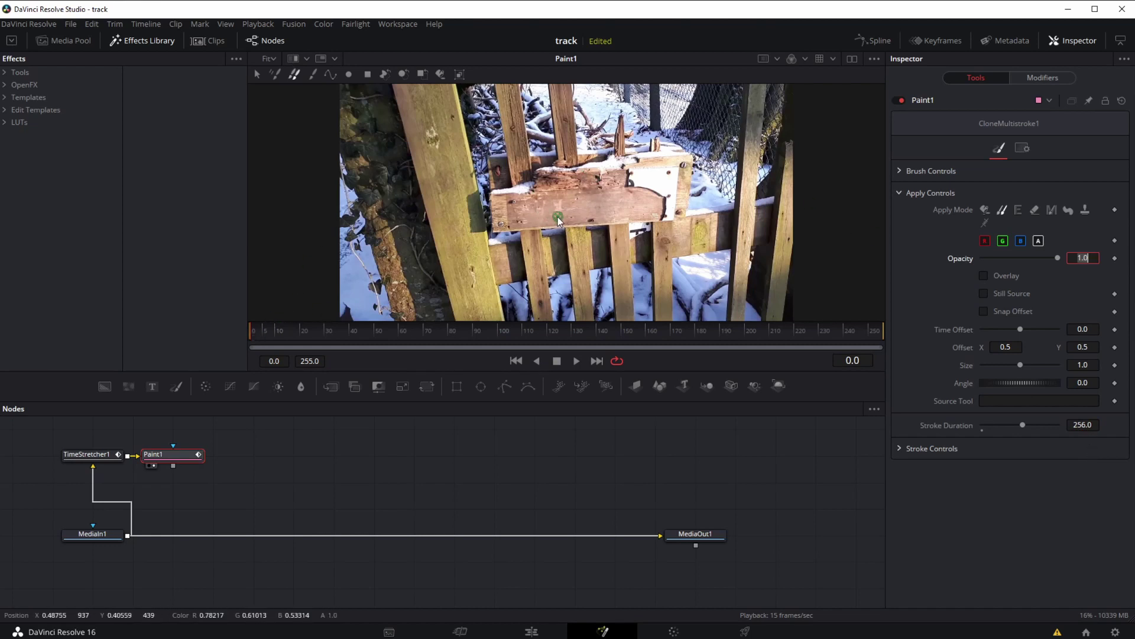
text(=0)
key(Return)
- Clone clean wood from the sign board over the splintered area around the middle of its upper edge
scroll(554, 216, up, 3)
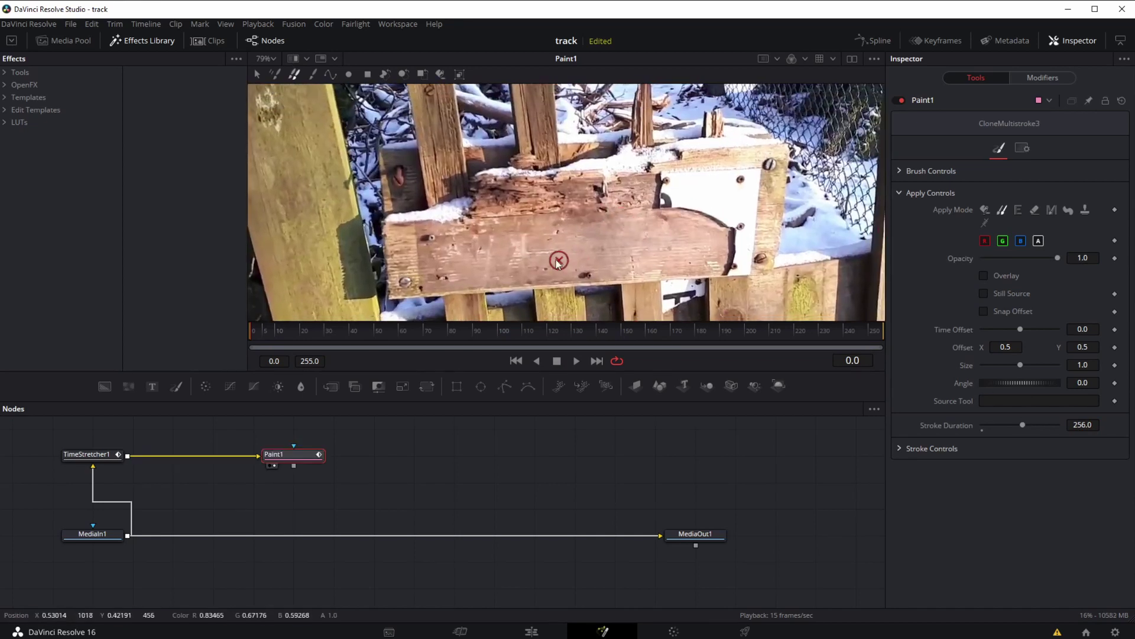
alt+click(553, 258)
drag(541, 179, 632, 177)
alt+click(516, 218)
drag(590, 212, 632, 203)
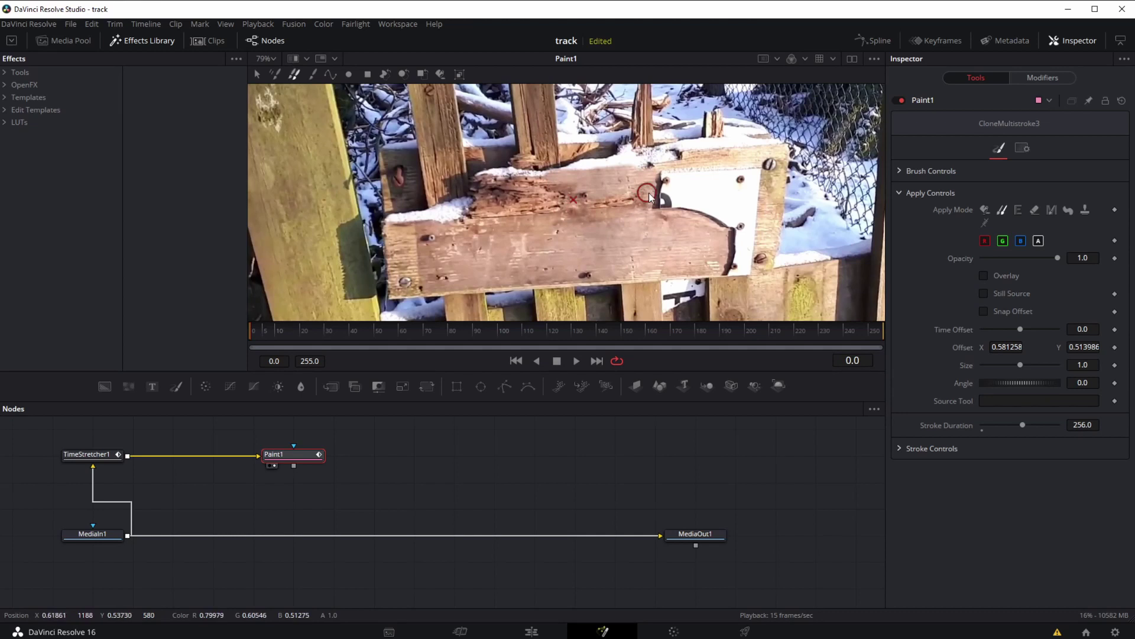
- Clone wood along the snowy top edge of the sign board, working from the middle toward the left end
alt+click(786, 146)
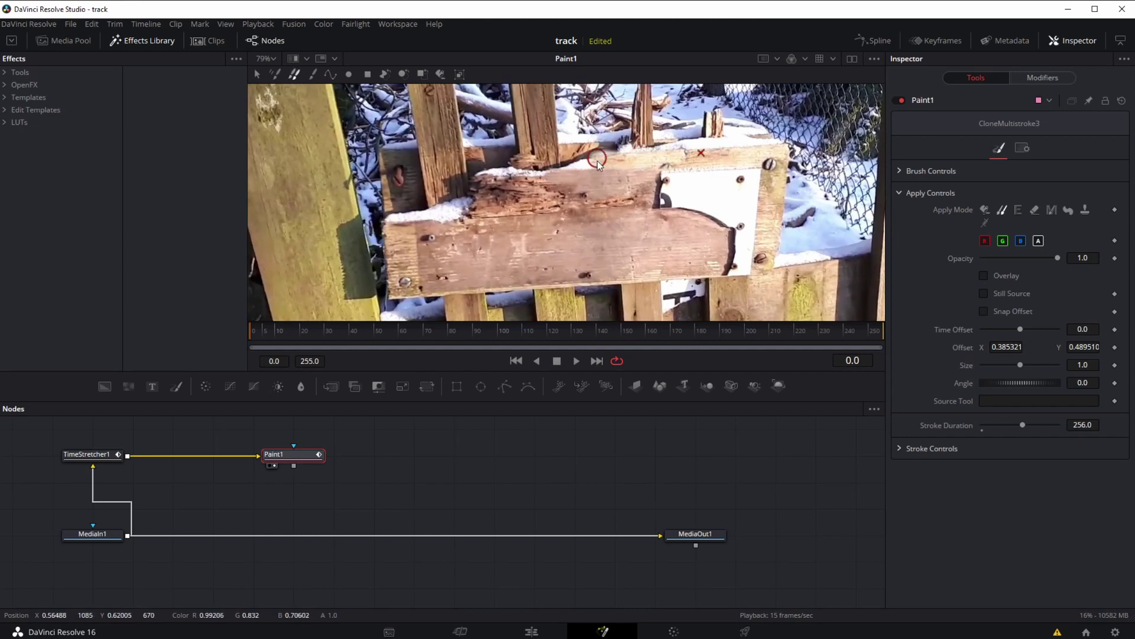
alt+click(618, 235)
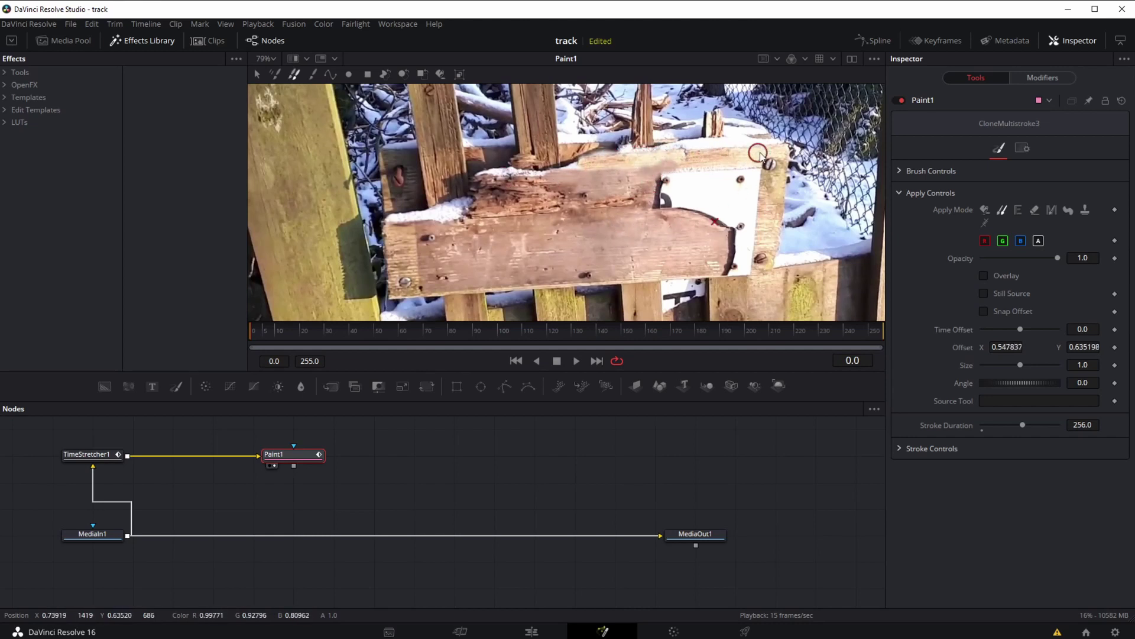
alt+click(788, 146)
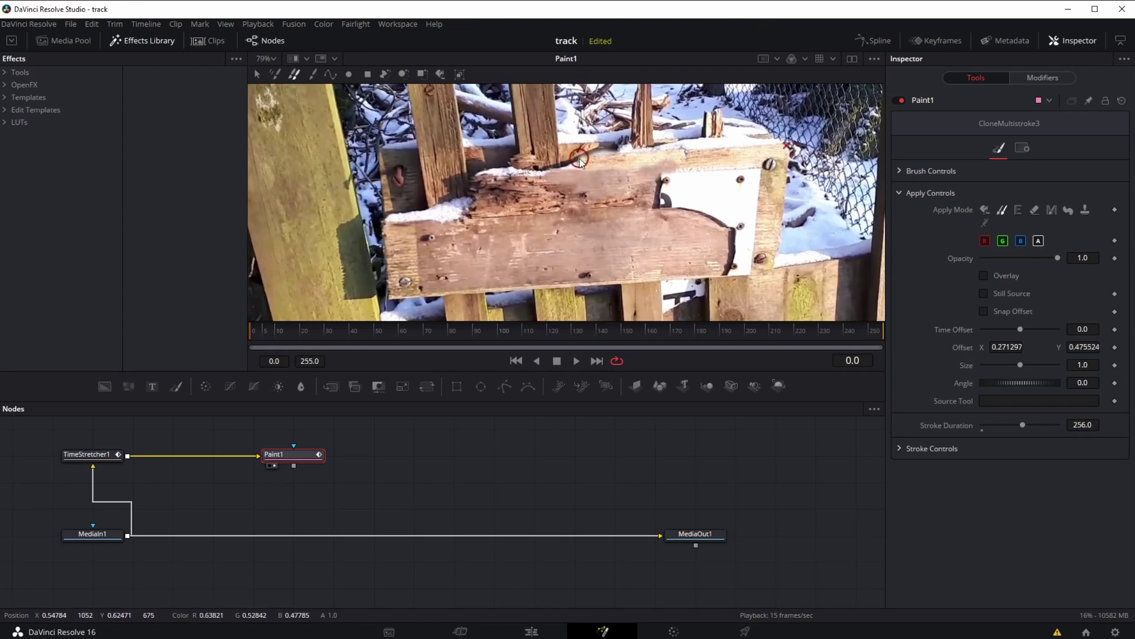
mouse_move(580, 160)
mouse_down()
mouse_move(534, 168)
mouse_move(598, 171)
mouse_up()
mouse_move(589, 178)
mouse_down()
mouse_move(608, 161)
mouse_move(578, 164)
mouse_move(511, 208)
mouse_move(519, 260)
mouse_move(531, 169)
mouse_move(548, 169)
mouse_move(439, 180)
mouse_move(526, 173)
mouse_move(453, 177)
mouse_up()
- Clone clean plank texture over the remaining rotten wood and snow on the left half of the sign board
alt+click(518, 262)
alt+click(615, 240)
mouse_move(550, 192)
mouse_down()
mouse_move(454, 215)
mouse_move(465, 178)
mouse_move(481, 245)
mouse_move(565, 258)
mouse_move(434, 195)
mouse_move(434, 185)
mouse_move(441, 210)
mouse_move(450, 202)
mouse_move(588, 243)
mouse_move(599, 269)
mouse_move(500, 250)
mouse_move(431, 220)
mouse_move(460, 217)
mouse_move(437, 216)
mouse_move(449, 183)
mouse_move(408, 181)
mouse_move(547, 169)
mouse_move(388, 175)
mouse_move(464, 170)
mouse_move(398, 188)
mouse_move(390, 177)
mouse_move(390, 211)
mouse_move(395, 187)
mouse_move(408, 229)
mouse_move(414, 191)
mouse_move(426, 185)
mouse_move(431, 200)
mouse_move(438, 239)
mouse_move(427, 228)
mouse_move(430, 264)
mouse_up()
alt+click(564, 259)
alt+click(599, 268)
alt+click(519, 246)
alt+click(509, 243)
alt+click(518, 239)
alt+click(594, 252)
- Clone wood grain over the left, upper and right borders of the white patch on the sign board
click(667, 208)
mouse_move(655, 211)
mouse_down()
mouse_move(680, 206)
mouse_move(656, 195)
mouse_move(696, 177)
mouse_up()
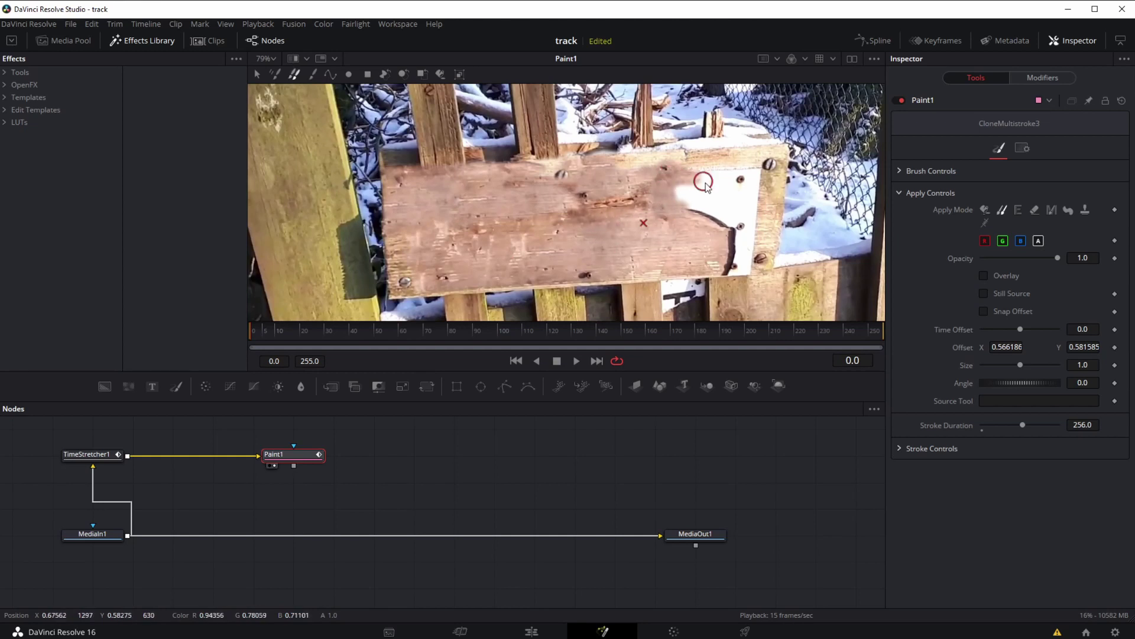
alt+click(777, 240)
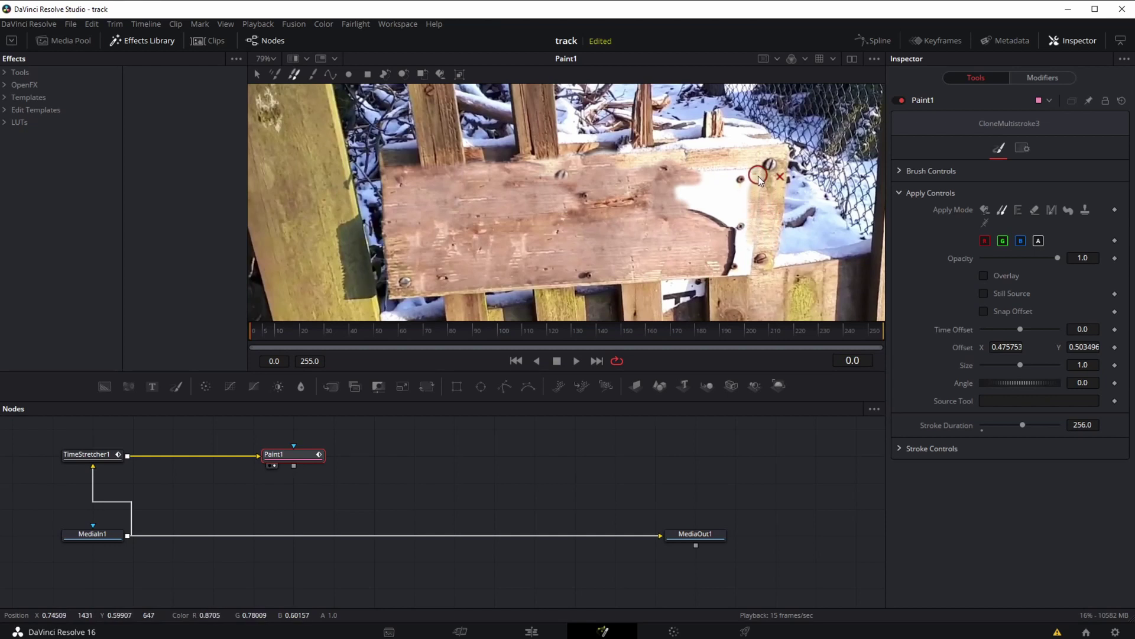
alt+click(776, 200)
mouse_move(746, 169)
mouse_down()
mouse_move(647, 229)
mouse_move(727, 172)
mouse_move(697, 172)
mouse_up()
- Clone wood over the dark curved edge and the lower part of the white patch on the sign board
alt+click(638, 236)
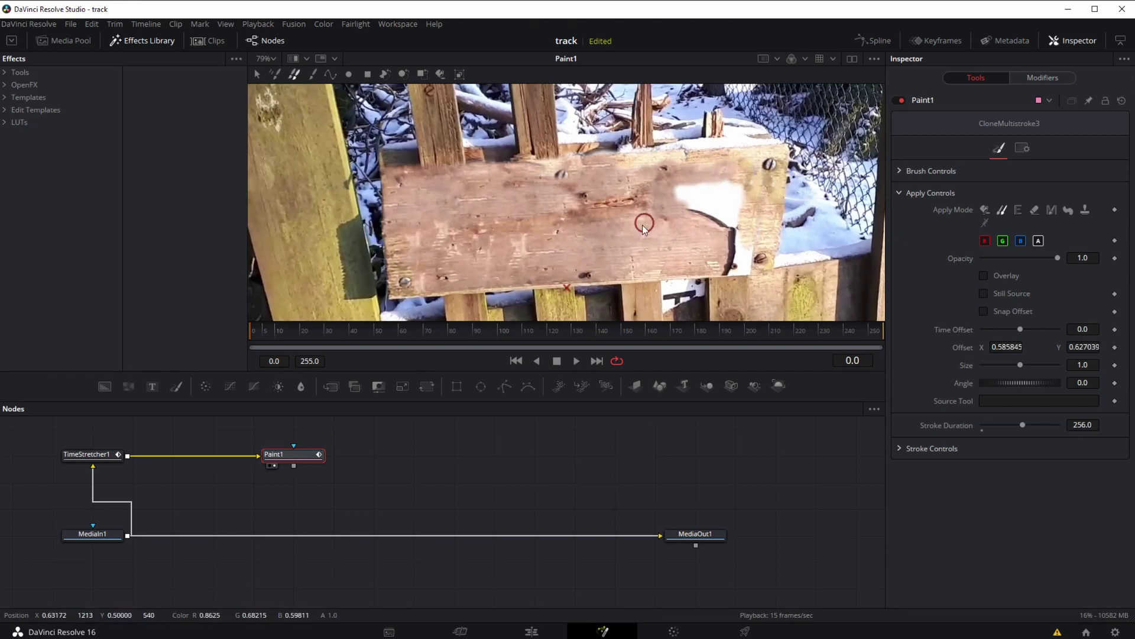
alt+click(667, 247)
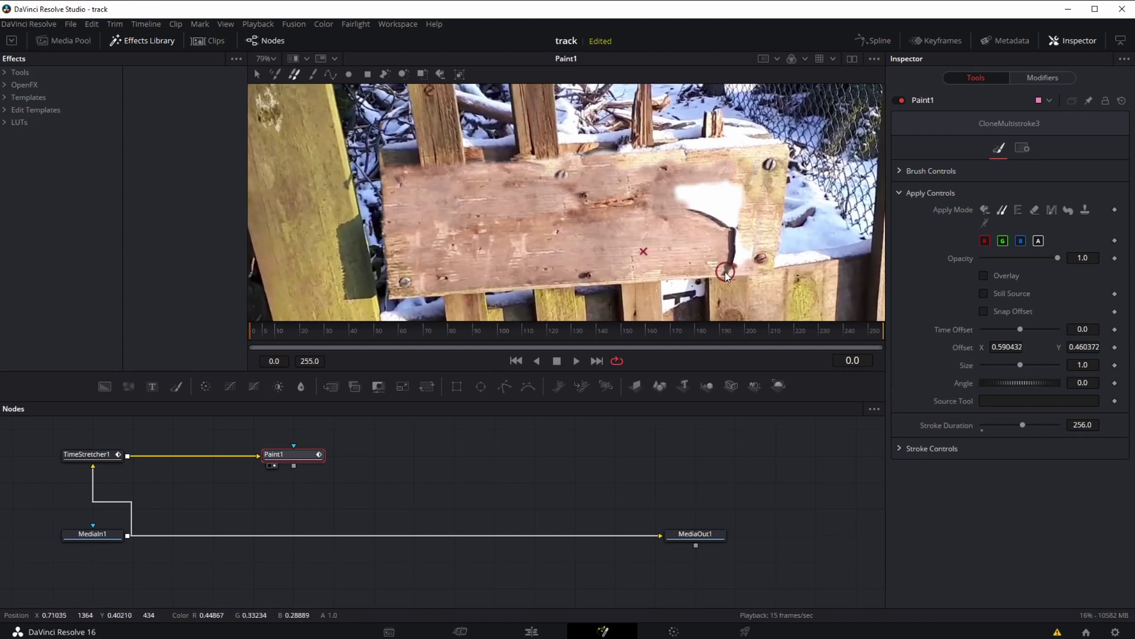
mouse_move(752, 246)
mouse_down()
mouse_move(657, 254)
mouse_move(735, 242)
mouse_move(732, 223)
mouse_move(646, 238)
mouse_move(700, 208)
mouse_move(721, 224)
mouse_up()
alt+click(658, 253)
alt+click(621, 228)
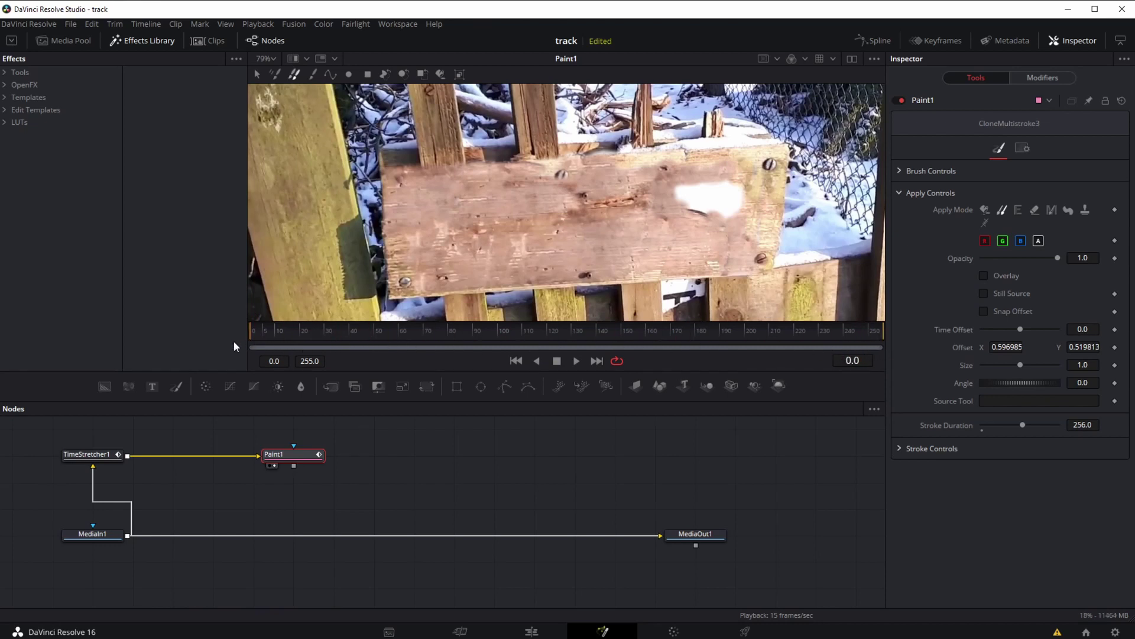
- Rearrange TimeStretcher1 and Paint1 side by side in a row above MediaIn1 and leave Paint1 selected
drag(276, 344, 249, 342)
mouse_move(297, 453)
mouse_down()
mouse_move(219, 456)
mouse_move(264, 472)
mouse_move(292, 522)
mouse_up()
drag(120, 510, 160, 457)
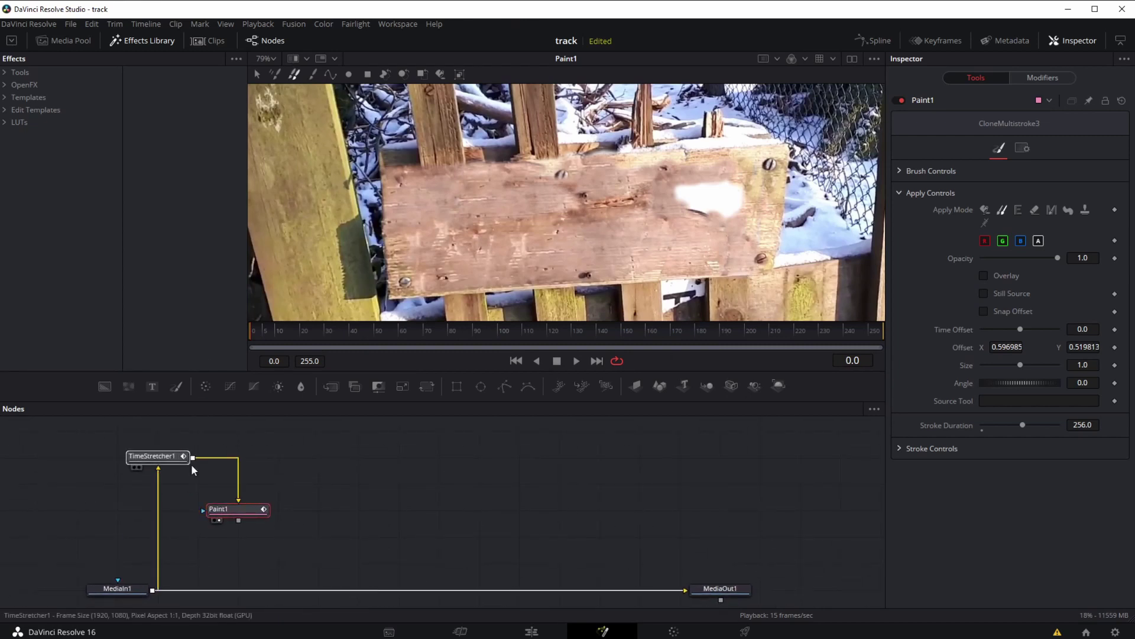
drag(238, 508, 247, 456)
mouse_move(158, 456)
mouse_down()
mouse_move(118, 456)
mouse_move(161, 455)
mouse_up()
click(241, 465)
click(239, 458)
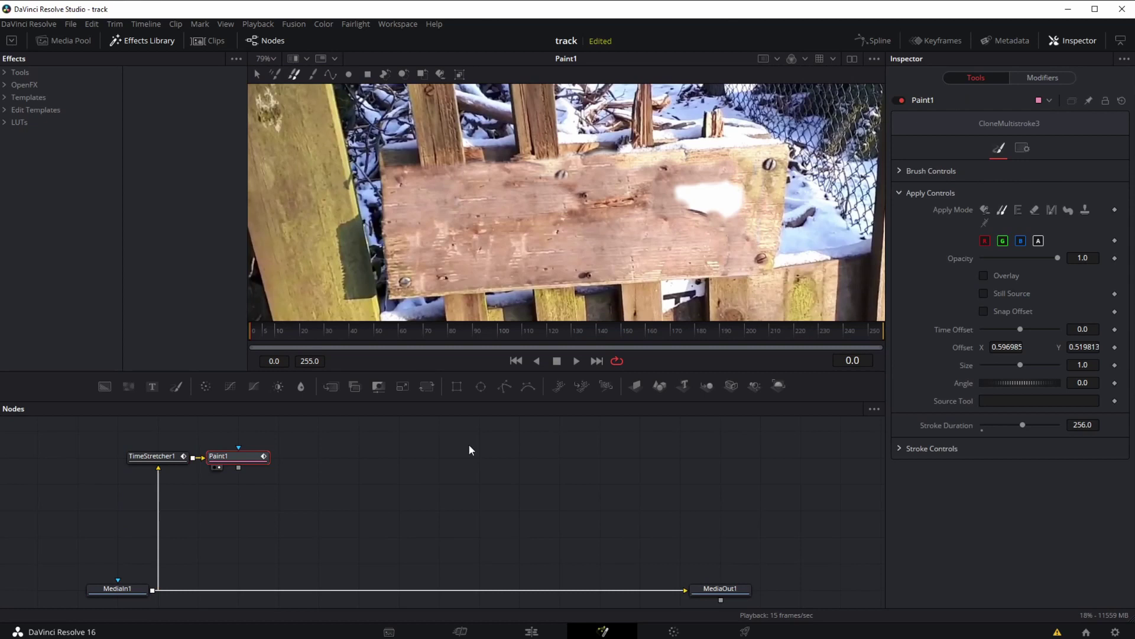
- Insert a Background node after Paint1, combined with the Paint1 output through a Merge node
right_click(404, 467)
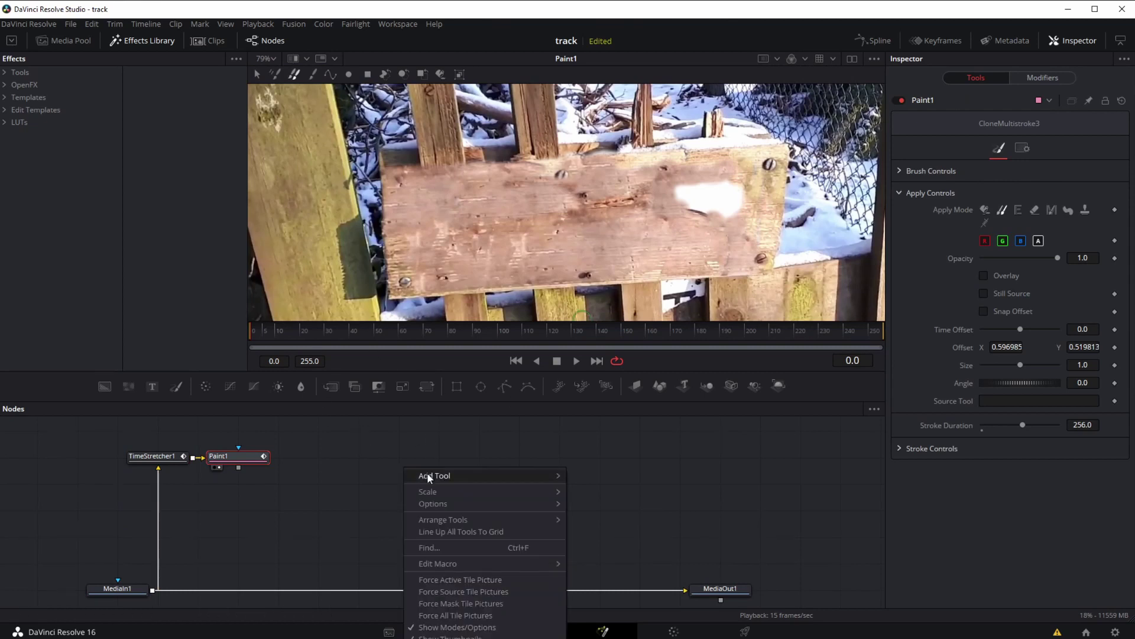
click(245, 454)
right_click(249, 456)
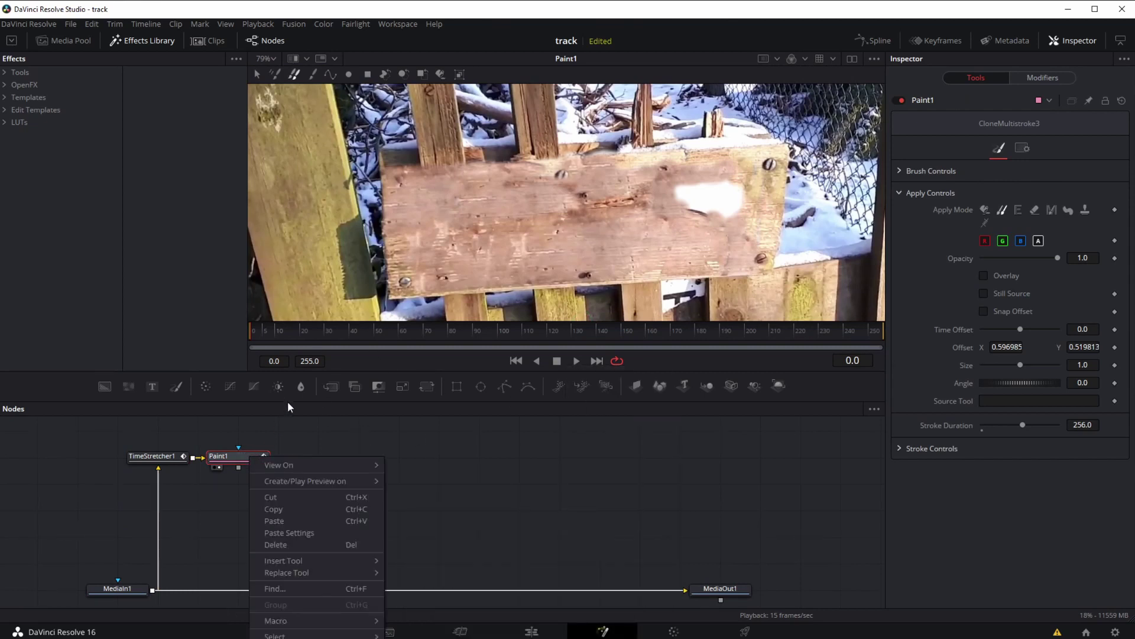
mouse_move(298, 561)
mouse_move(417, 497)
click(521, 500)
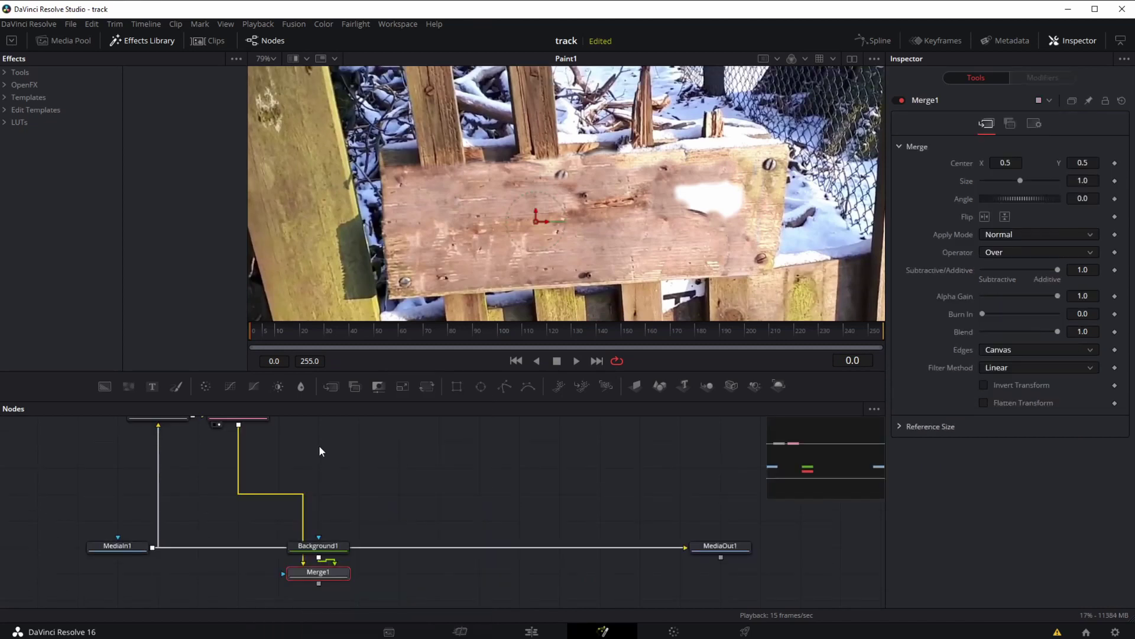
- Place Merge1 beside Paint1 in the same row and position Background1 directly above Paint1
drag(322, 546, 362, 439)
mouse_move(301, 482)
mouse_down()
mouse_move(304, 532)
mouse_move(306, 501)
mouse_up()
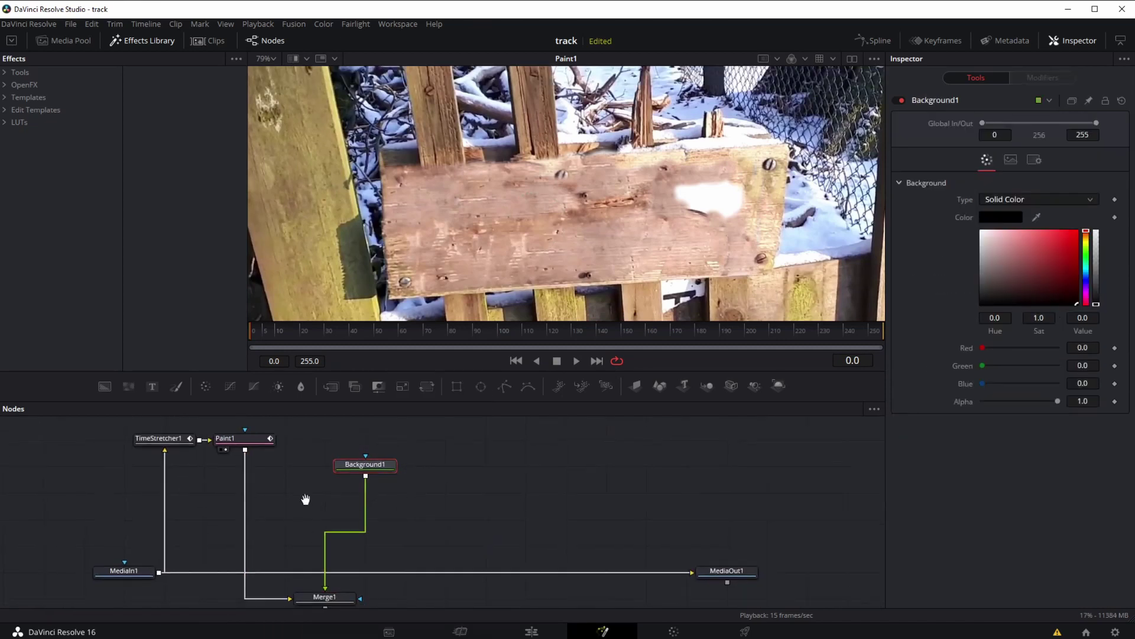
drag(320, 591, 321, 435)
scroll(308, 485, up, 3)
mouse_move(363, 529)
mouse_down()
mouse_move(328, 451)
mouse_move(244, 457)
mouse_up()
click(329, 454)
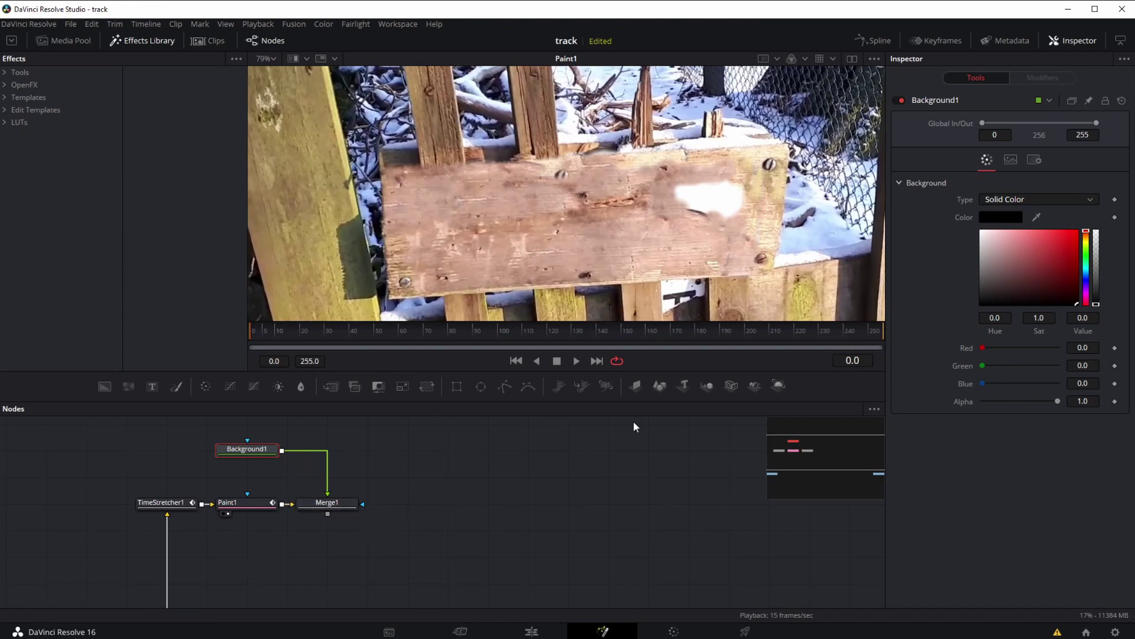
- Set the Background1 type to Four Corner and sample white from the snow for the Top Left color
click(1008, 201)
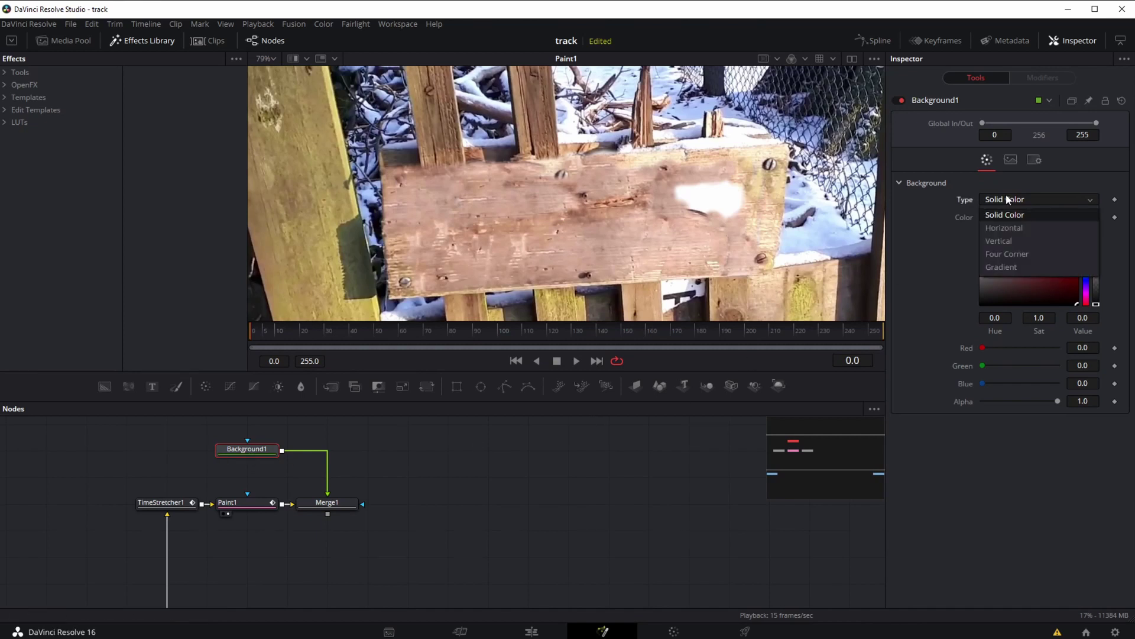
click(999, 254)
drag(1036, 217, 571, 126)
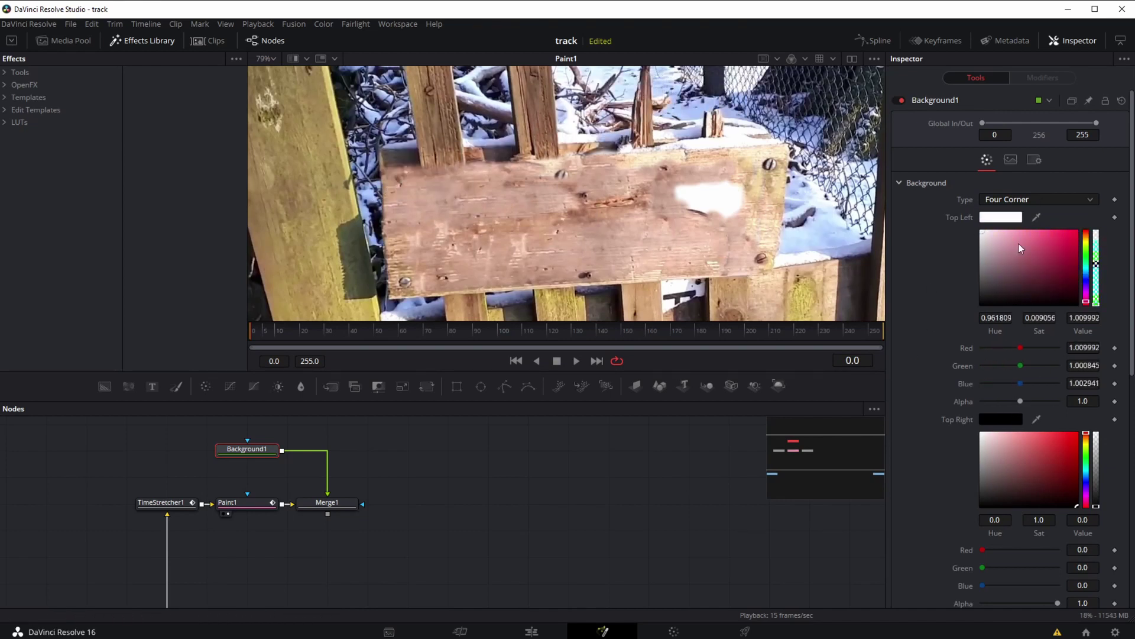
- Display Merge1 in the viewer, then disable Auto Resolution on Background1 and size it to 549 x 228
click(329, 507)
key(1)
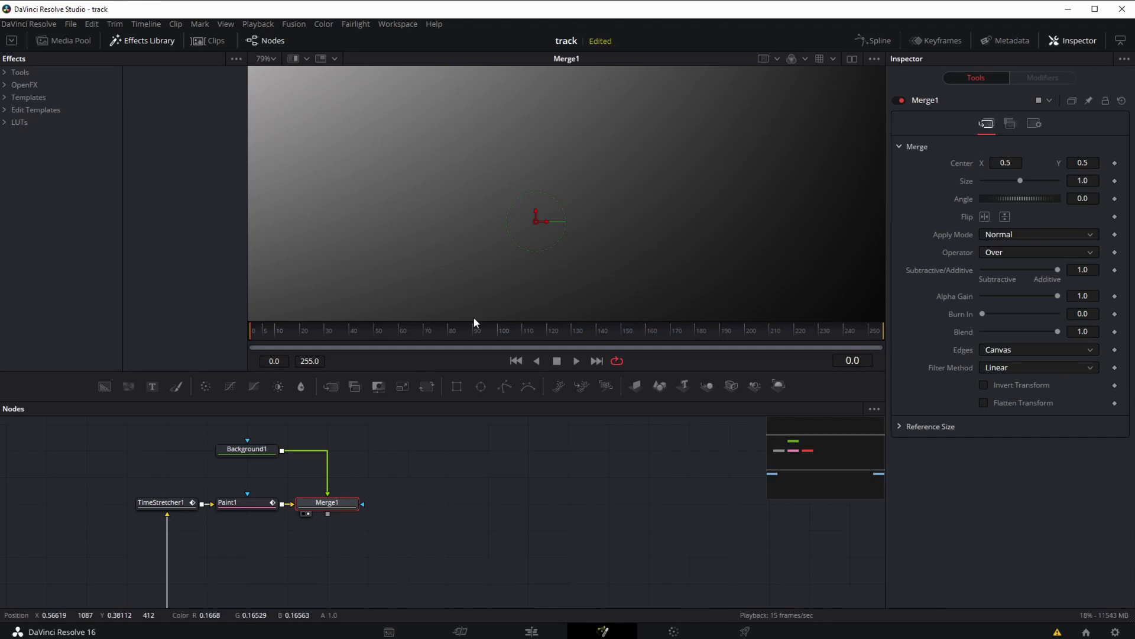
click(249, 453)
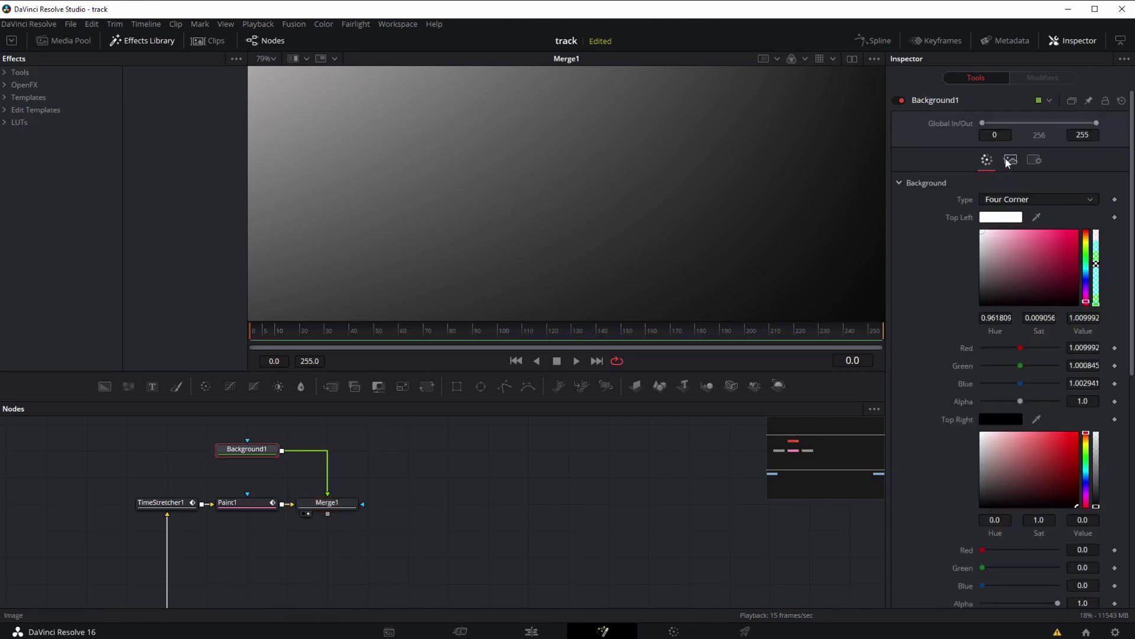
click(1034, 160)
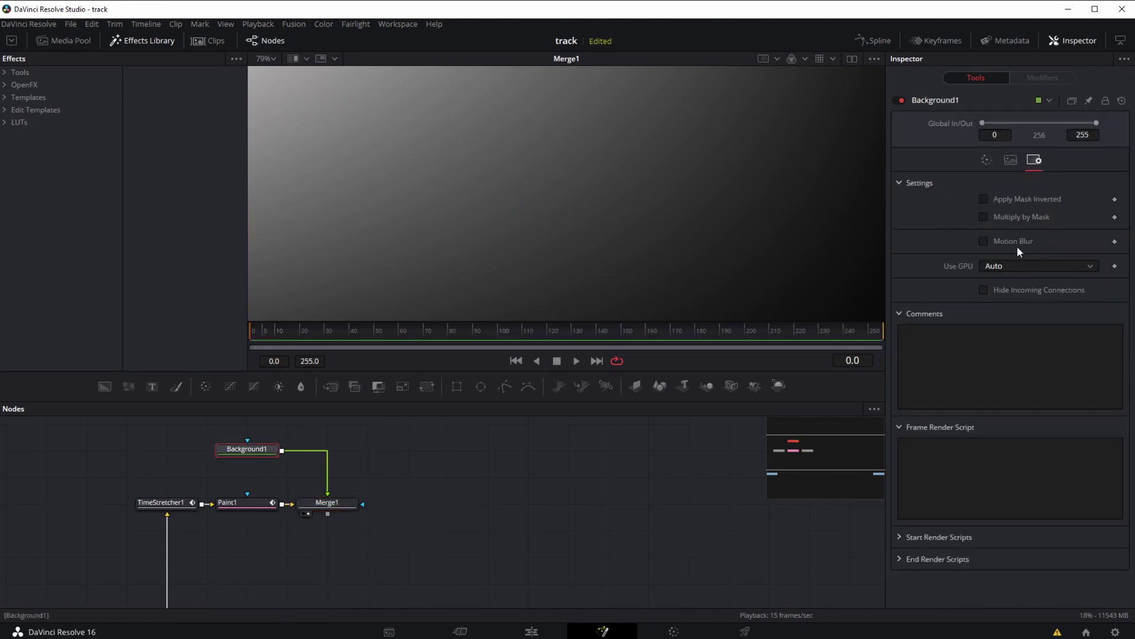
click(1011, 160)
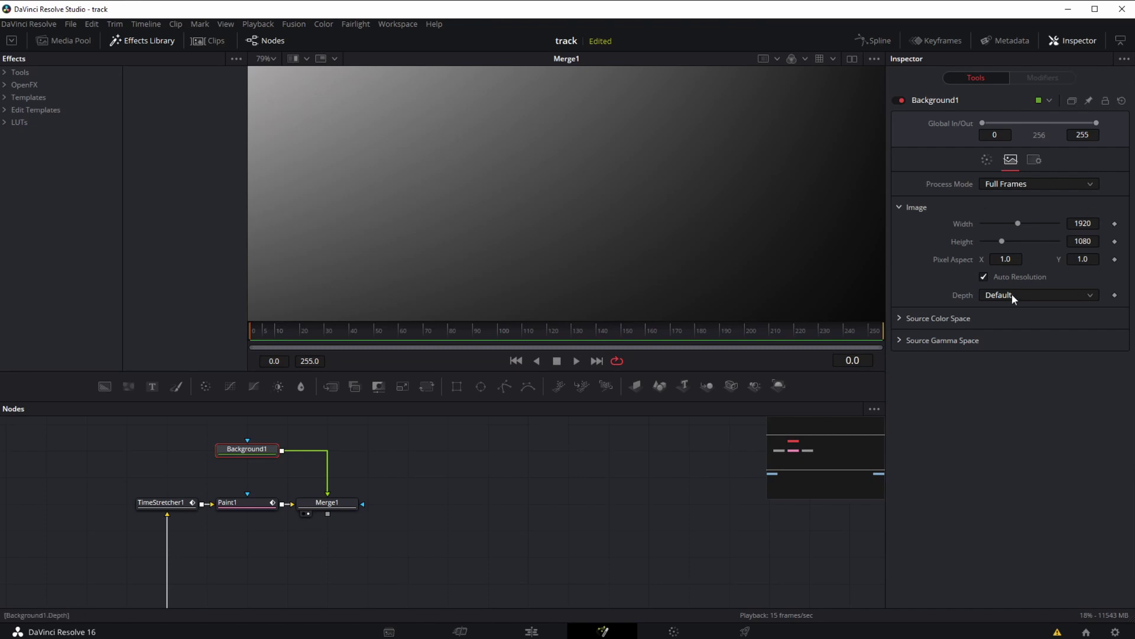
click(984, 278)
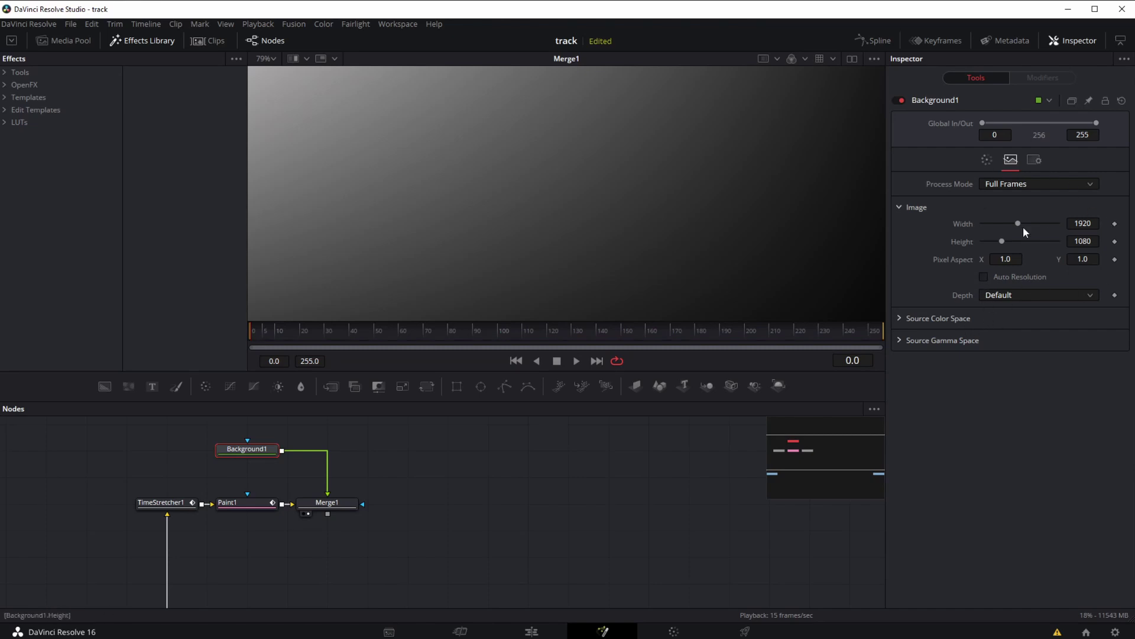
drag(1017, 224, 986, 239)
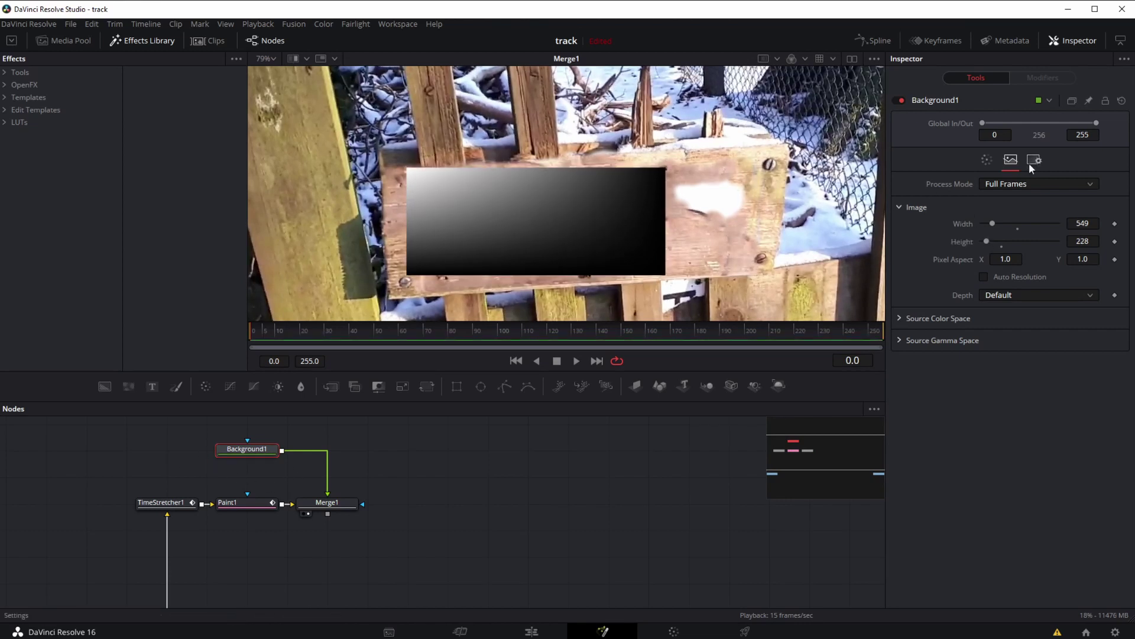
- Sample white from the picture for Background1's Top Right, Bottom Left and Bottom Right colors, leaving Background1 selected
click(987, 161)
drag(1037, 421, 794, 218)
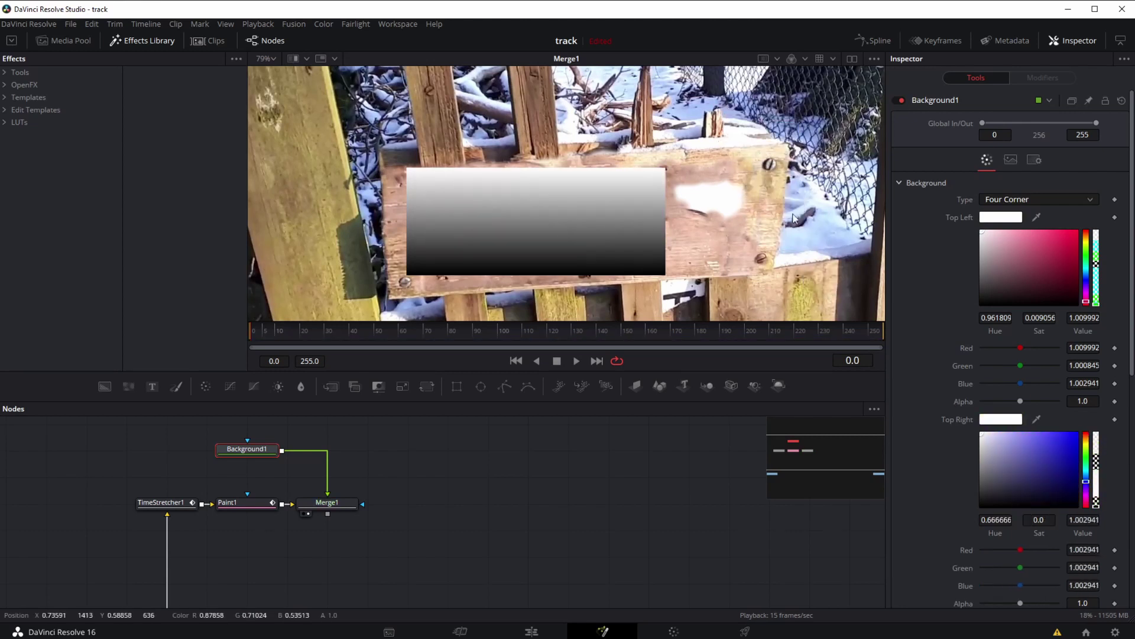
drag(1132, 265, 1134, 531)
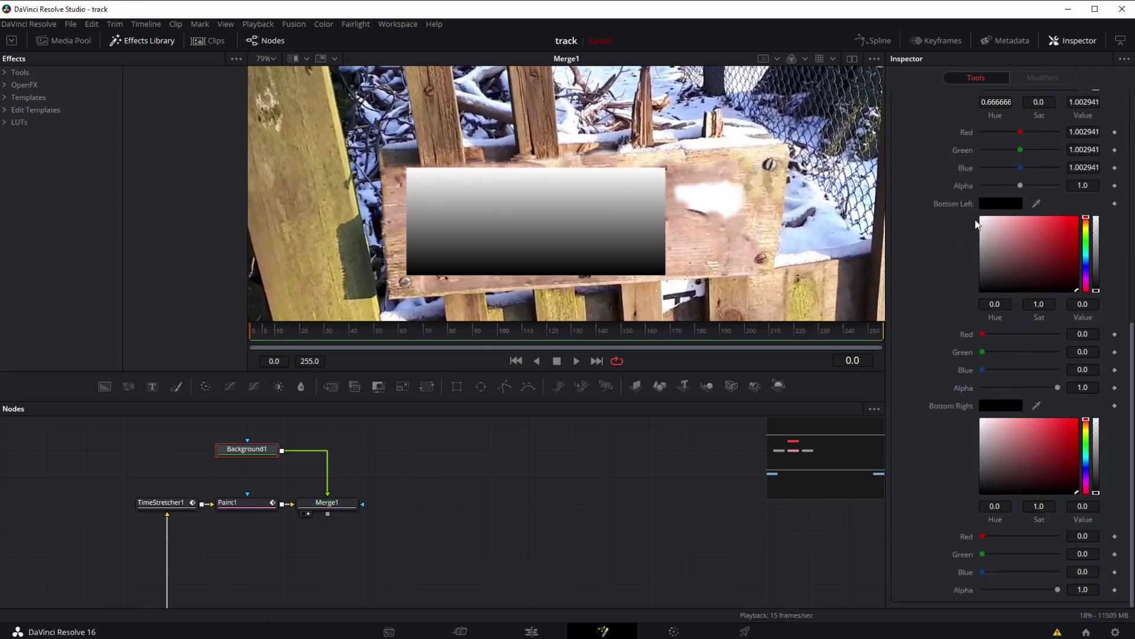
drag(1036, 204, 899, 289)
drag(1039, 408, 827, 271)
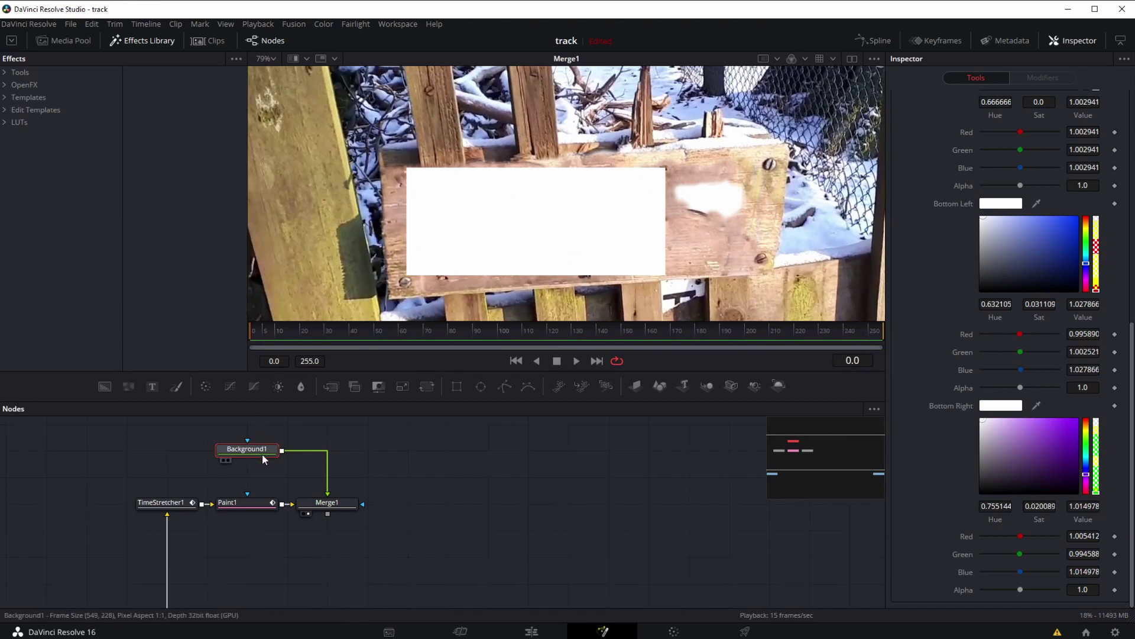
click(314, 500)
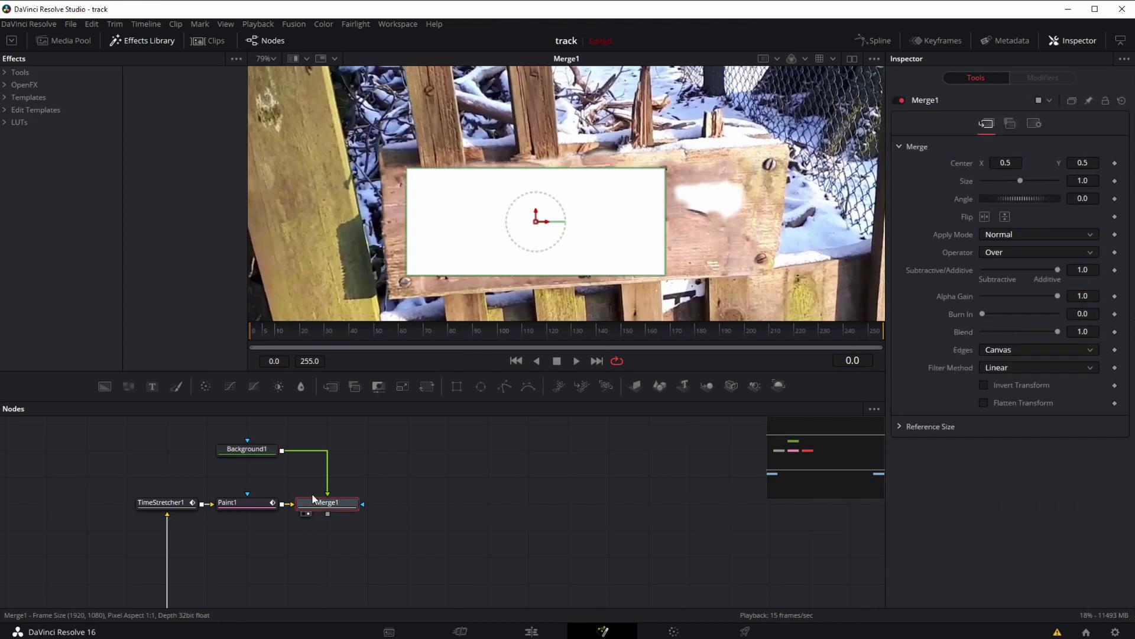
click(250, 453)
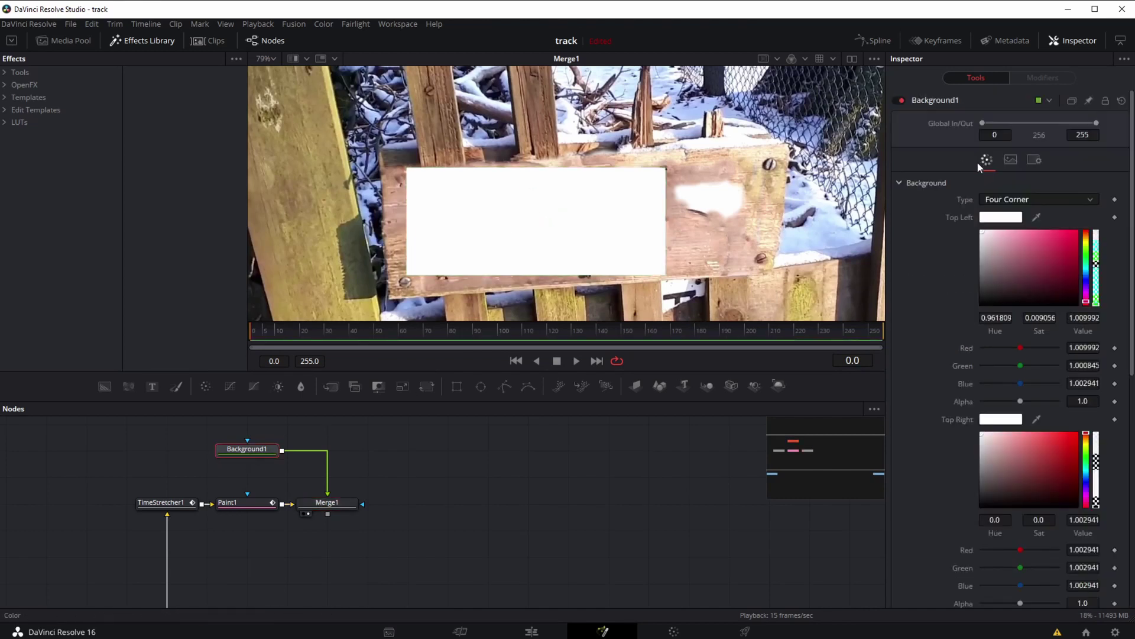
- Set Background1's image depth to float32 and return to its color settings
click(1011, 161)
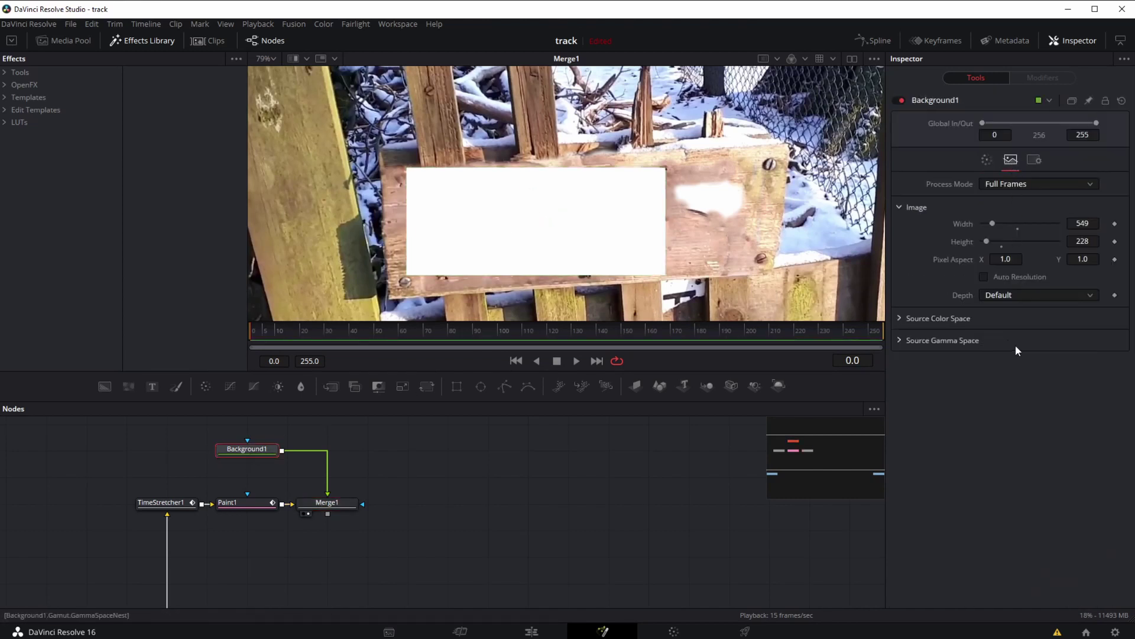
click(984, 297)
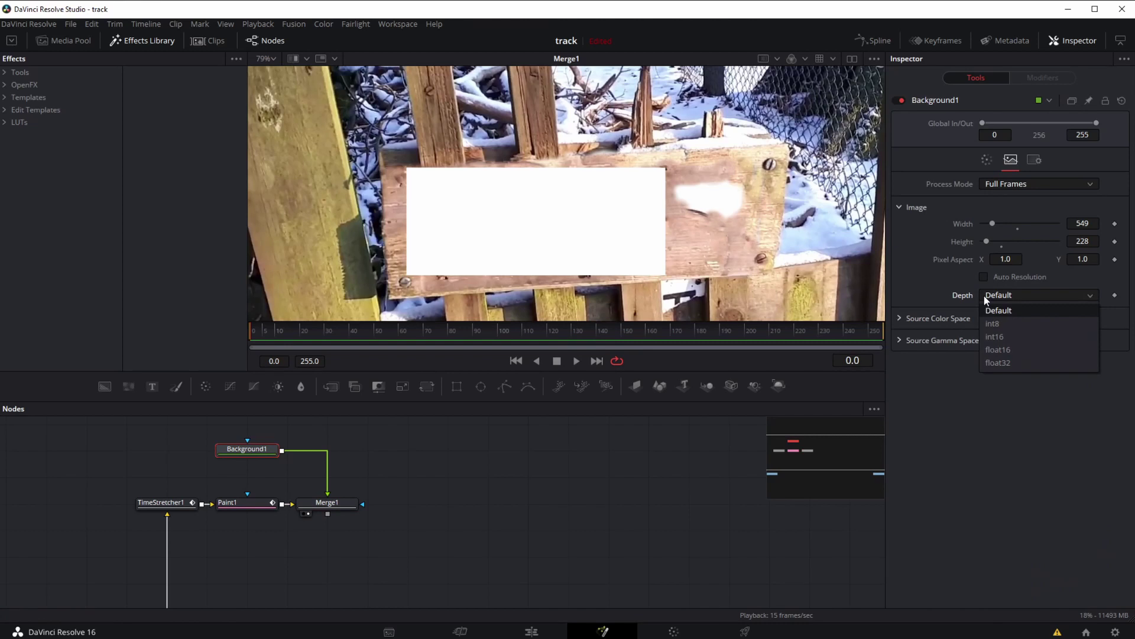
click(998, 363)
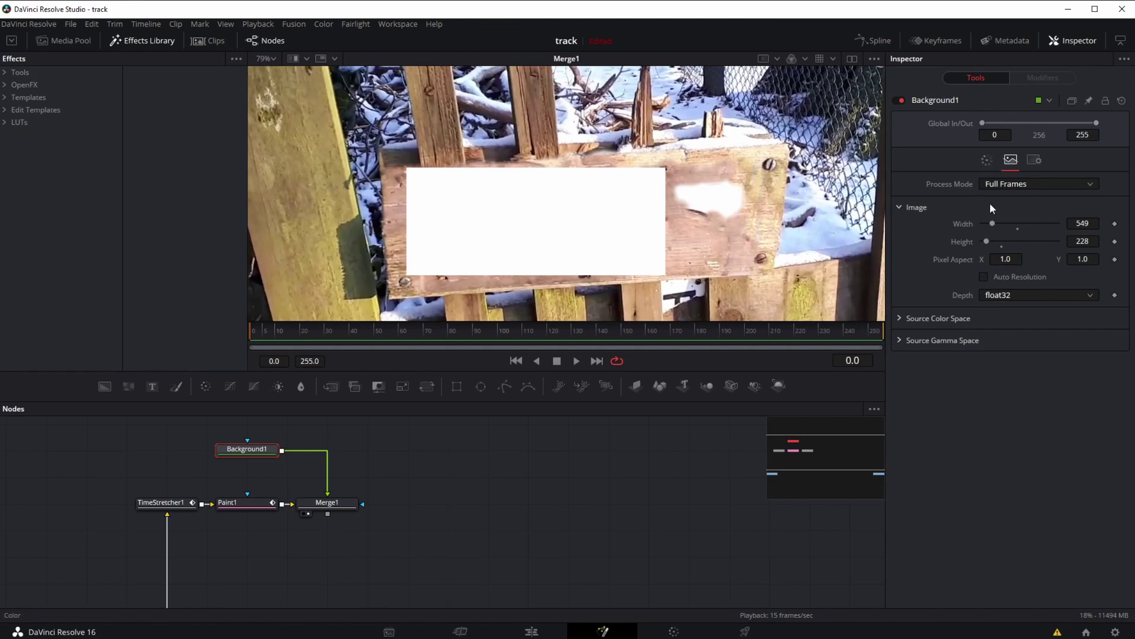
click(986, 160)
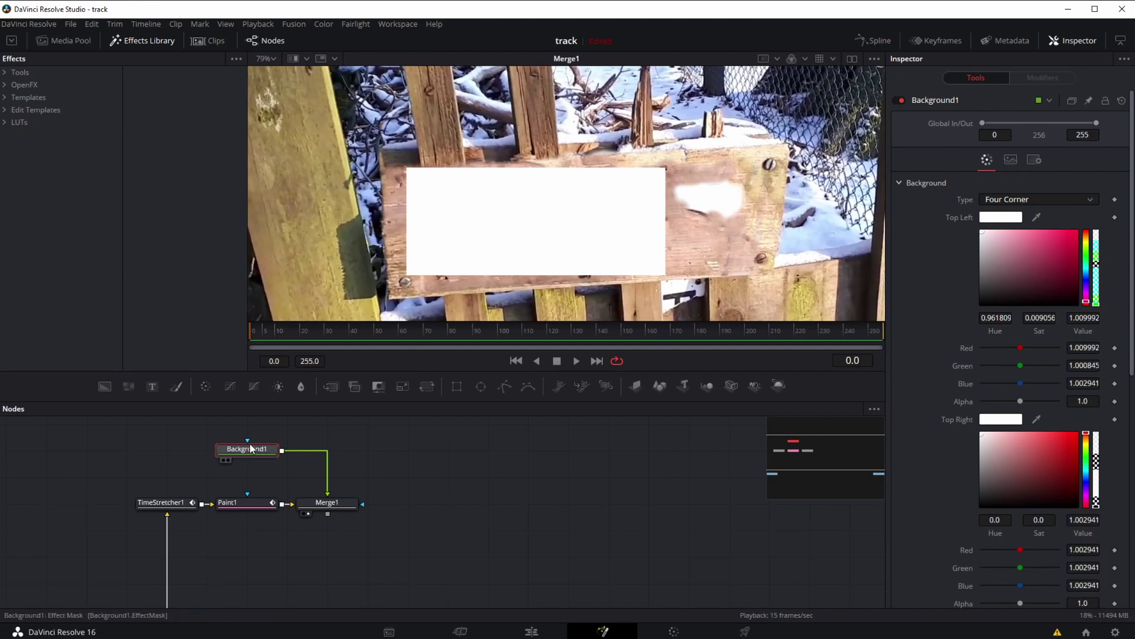
- Move Merge1 farther along its row away from Paint1, and widen the Background1 image to 646
drag(331, 507, 368, 511)
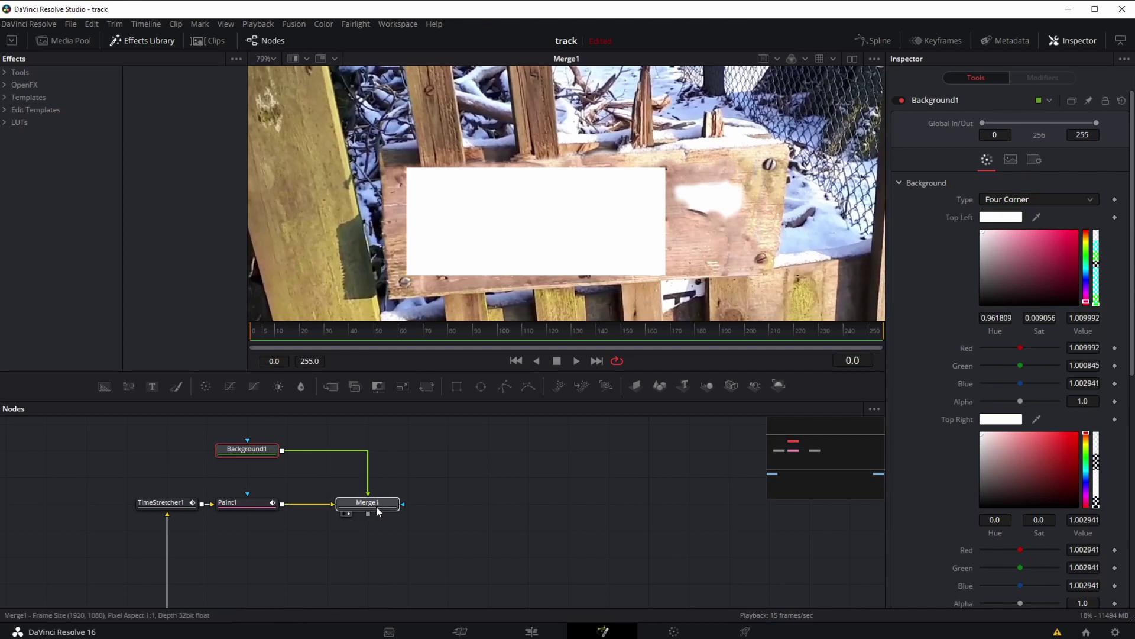
click(379, 512)
click(253, 450)
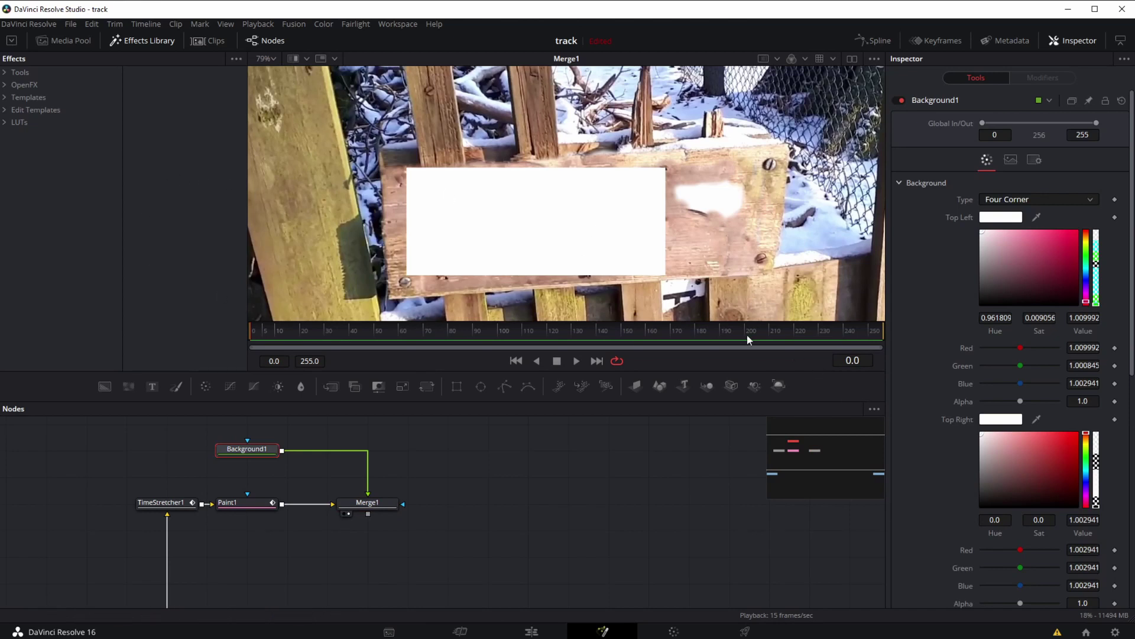
click(1011, 160)
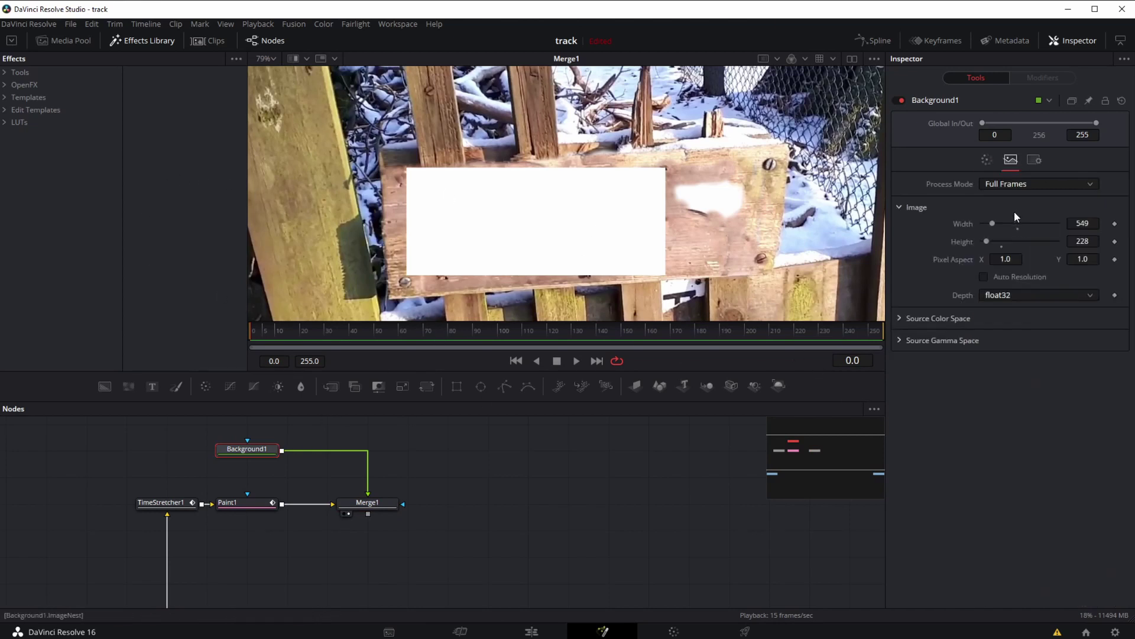
drag(992, 223, 994, 222)
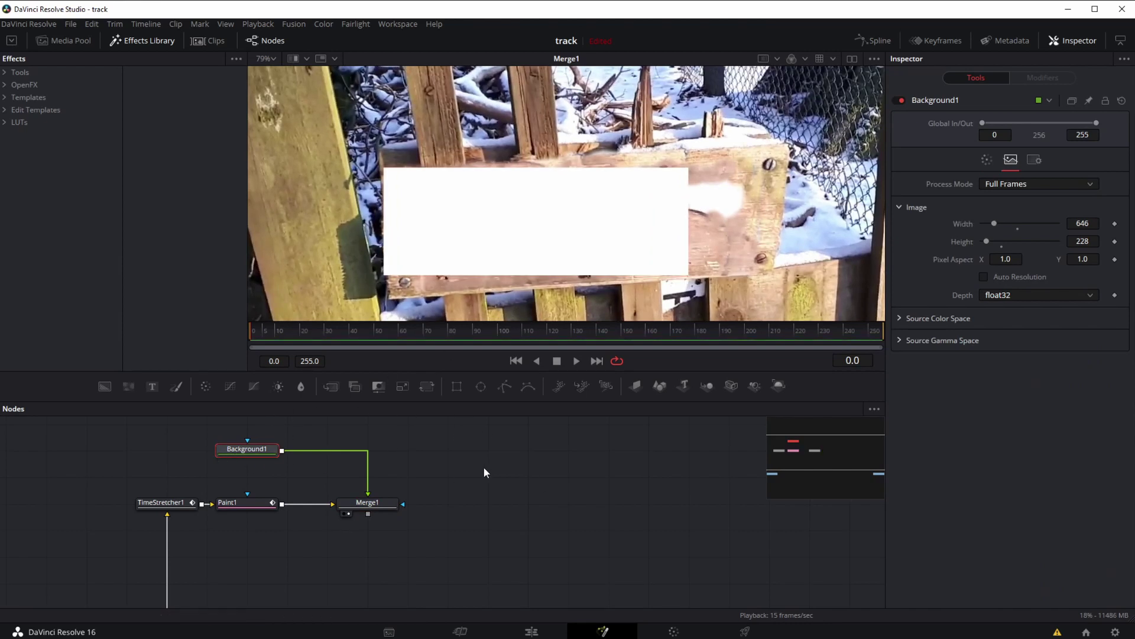
- Insert a Corner Positioner tool from the Warp category between Background1 and Merge1
right_click(265, 450)
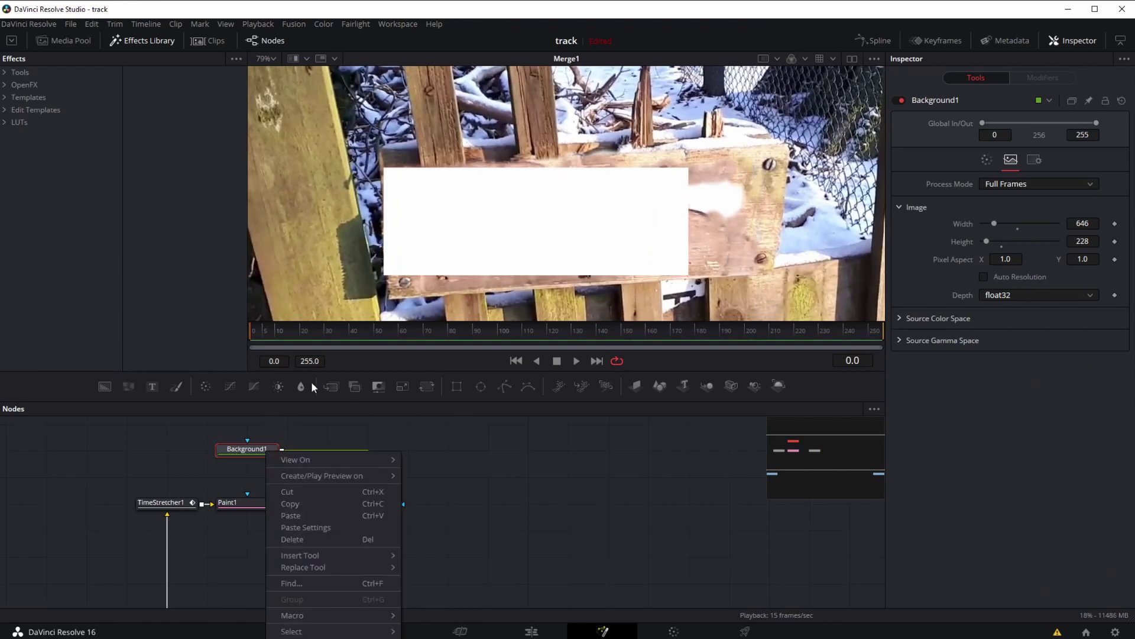
click(236, 450)
right_click(240, 449)
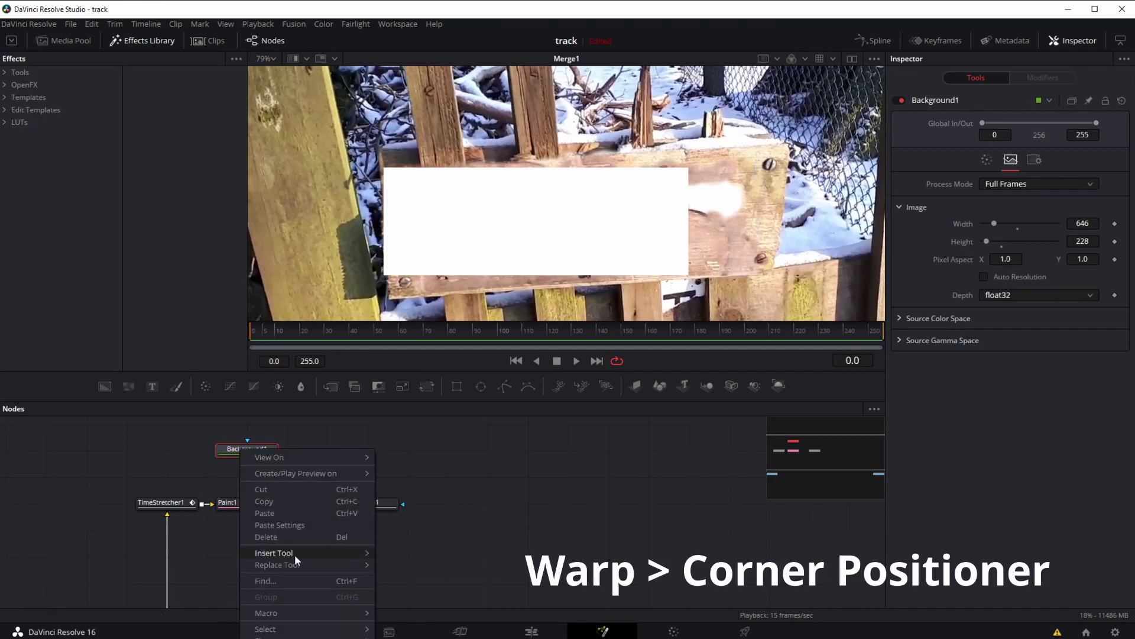
mouse_move(346, 555)
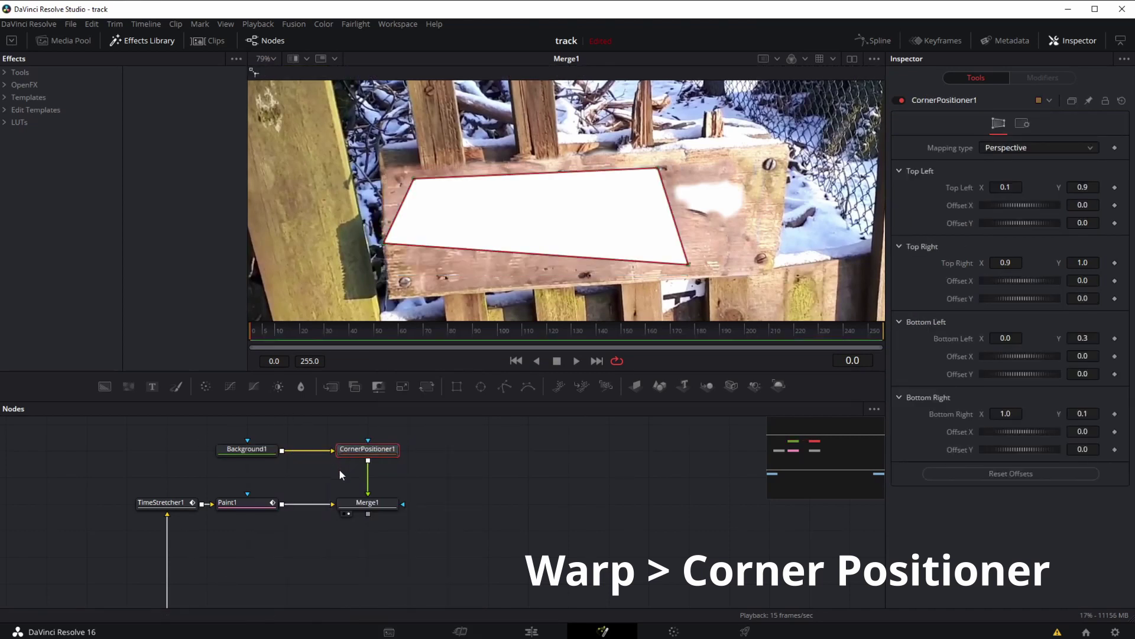
- Move the four Corner Positioner handles so the white plate spans the wooden sign board in perspective, just inside its screws
drag(661, 165, 763, 154)
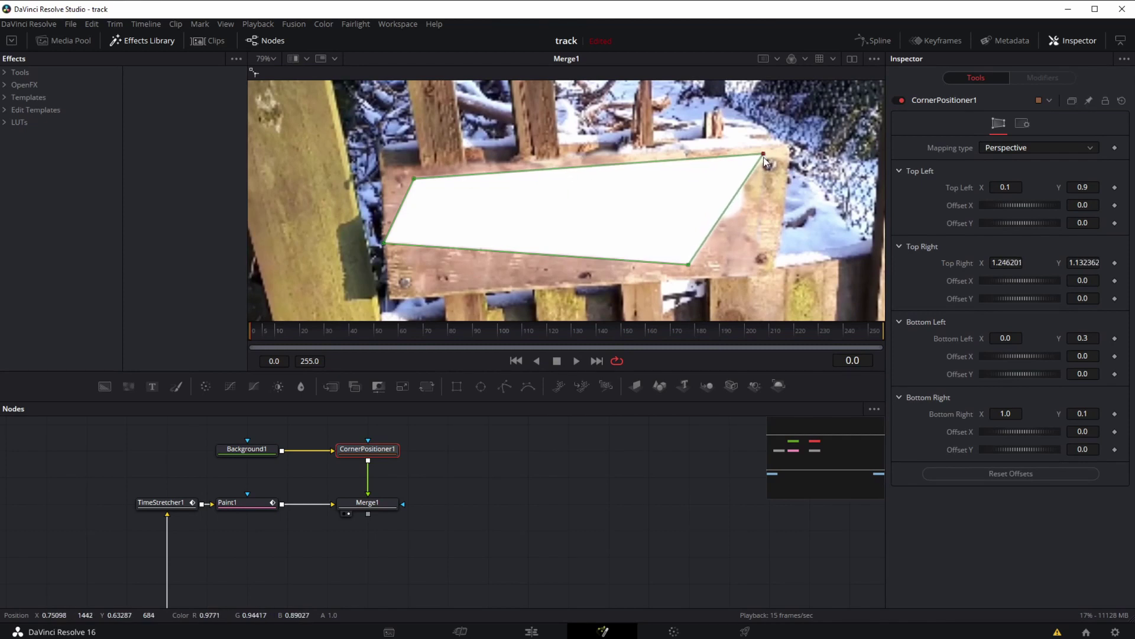
drag(685, 265, 751, 267)
drag(386, 243, 415, 288)
drag(414, 177, 409, 178)
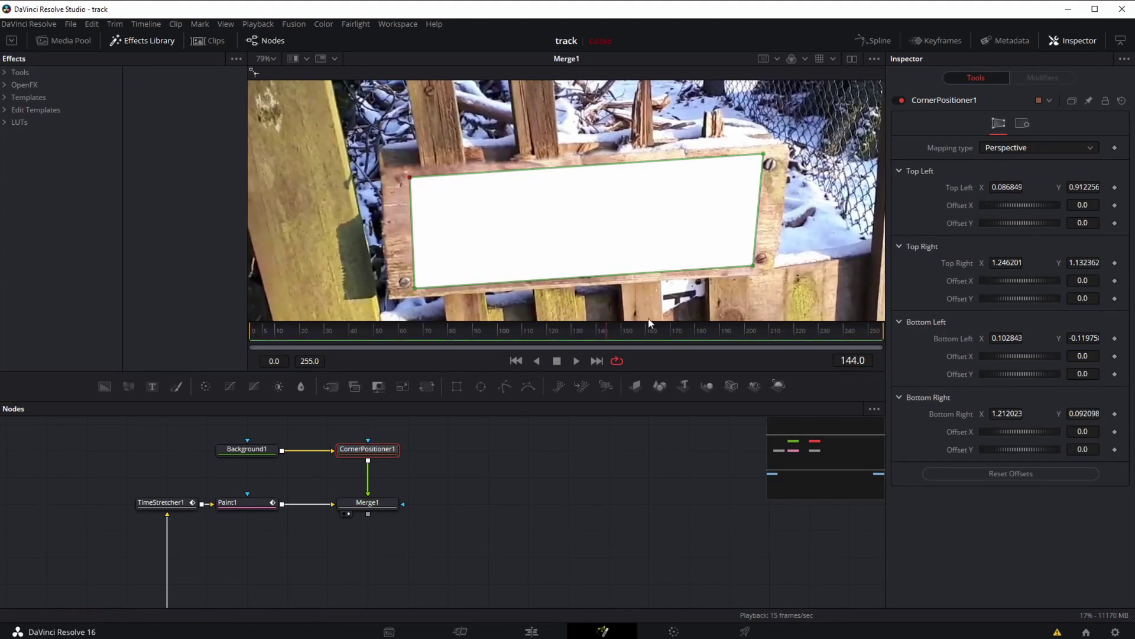
- Back at frame 0, nudge all four plate corners slightly inward, with Top Left at about 0.10, 0.88 and Top Right about 1.23, 1.11
drag(473, 338, 250, 337)
drag(760, 155, 759, 156)
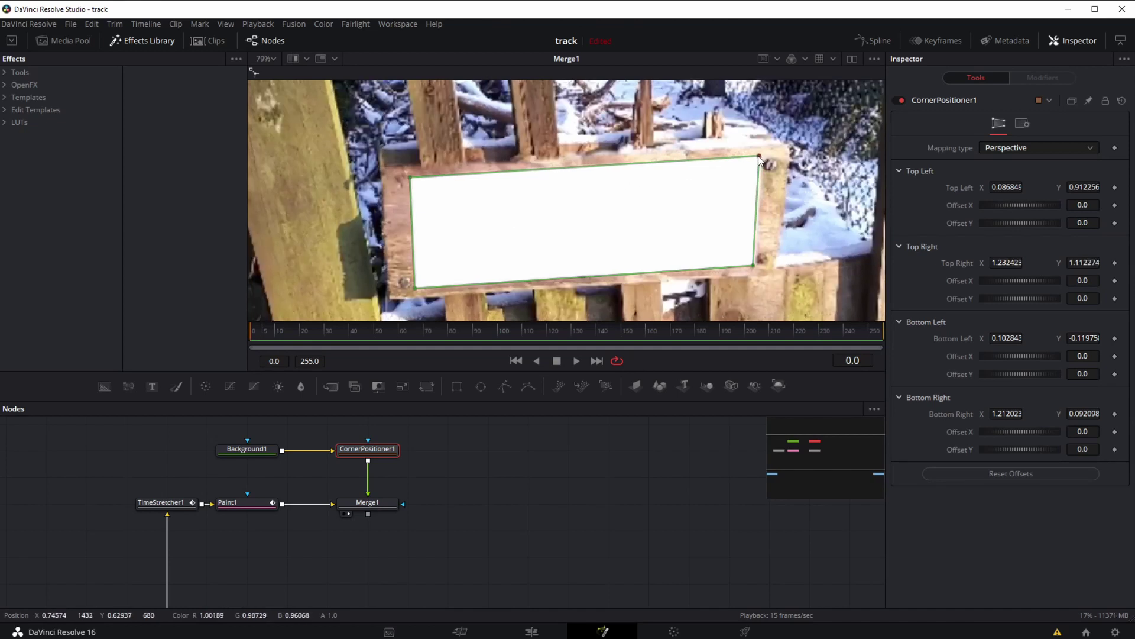
drag(752, 266, 749, 265)
drag(410, 177, 414, 181)
drag(416, 290, 419, 287)
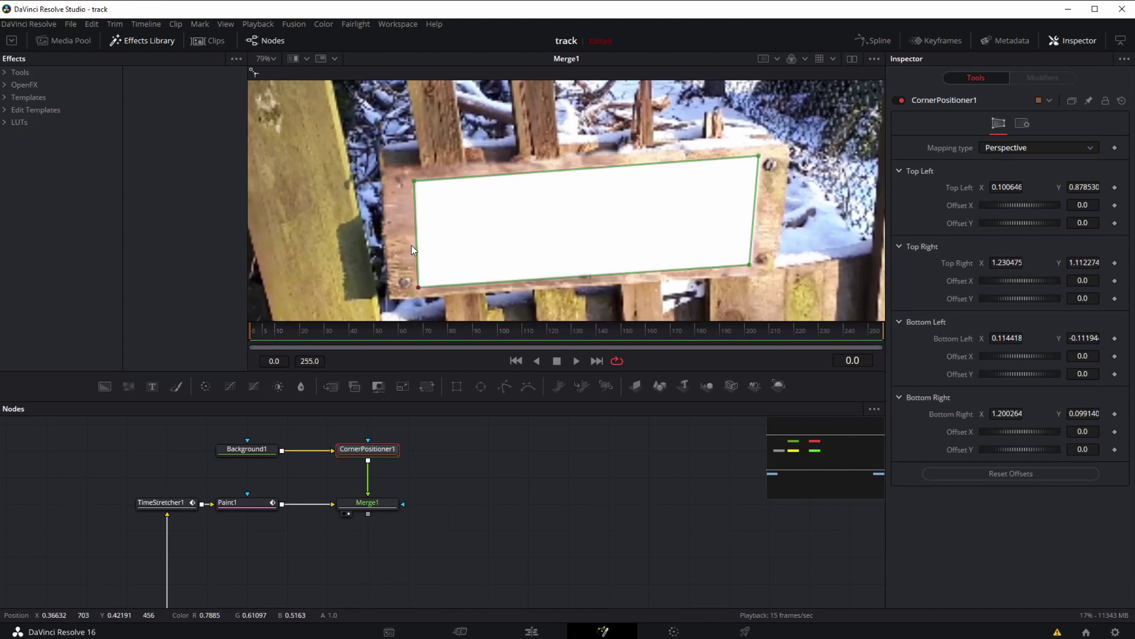
- Display the original clip from MediaIn1 and MediaOut1 in the viewer
drag(242, 478, 192, 450)
drag(249, 502, 256, 460)
click(83, 563)
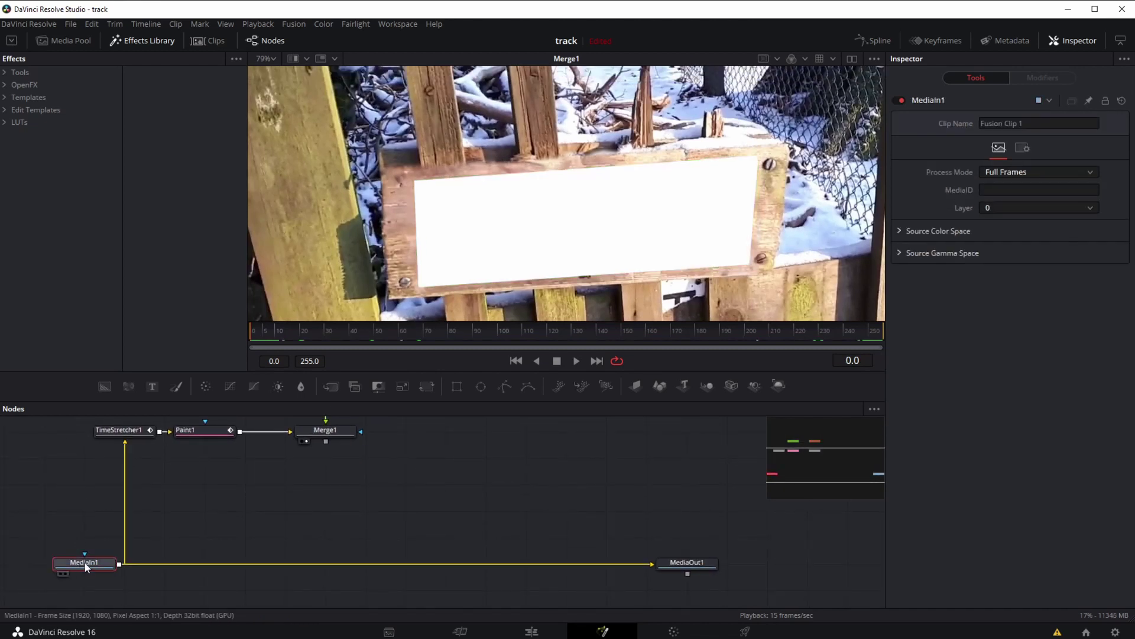
key(1)
click(672, 563)
key(1)
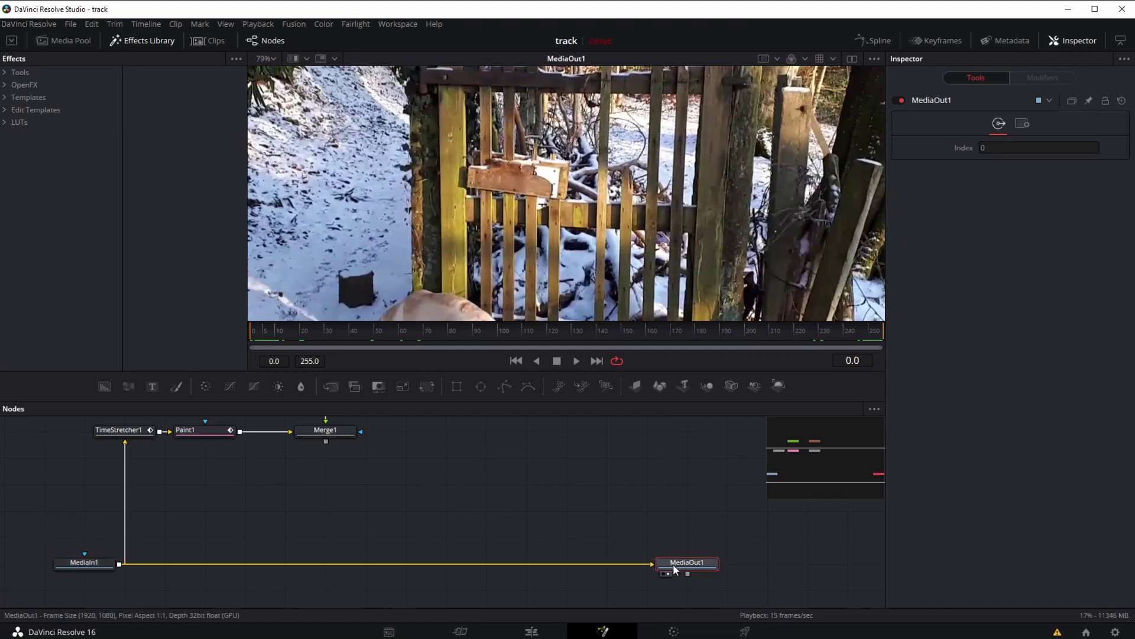
- Insert a Planar Tracker from the Tracking category between MediaIn1 and MediaOut1, show it in the viewer and place it below Merge1
click(83, 563)
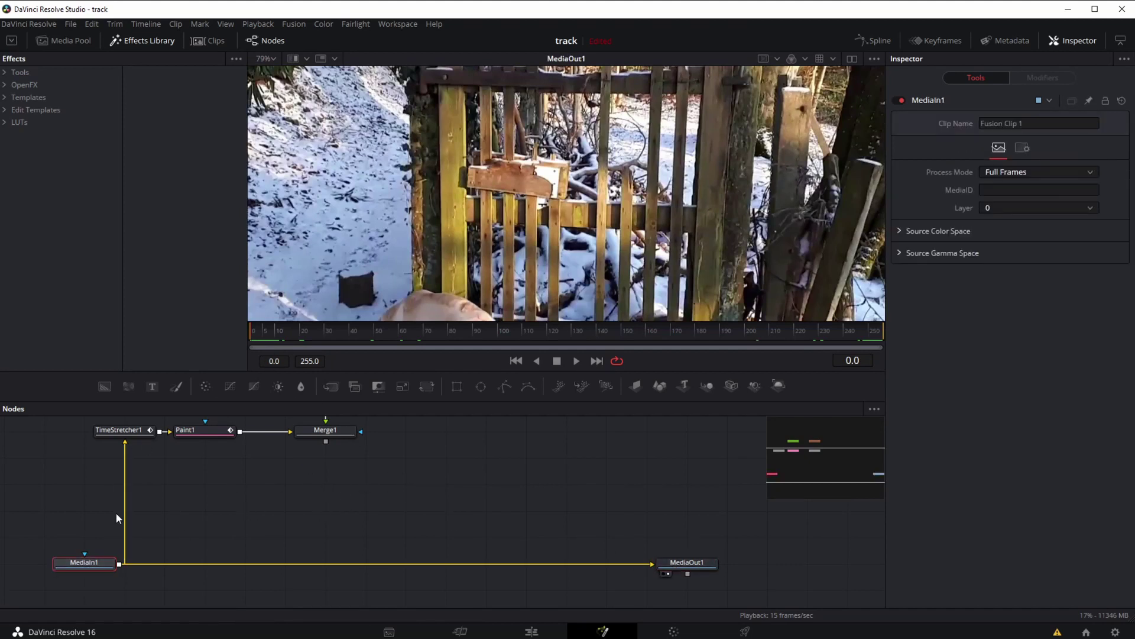
right_click(93, 562)
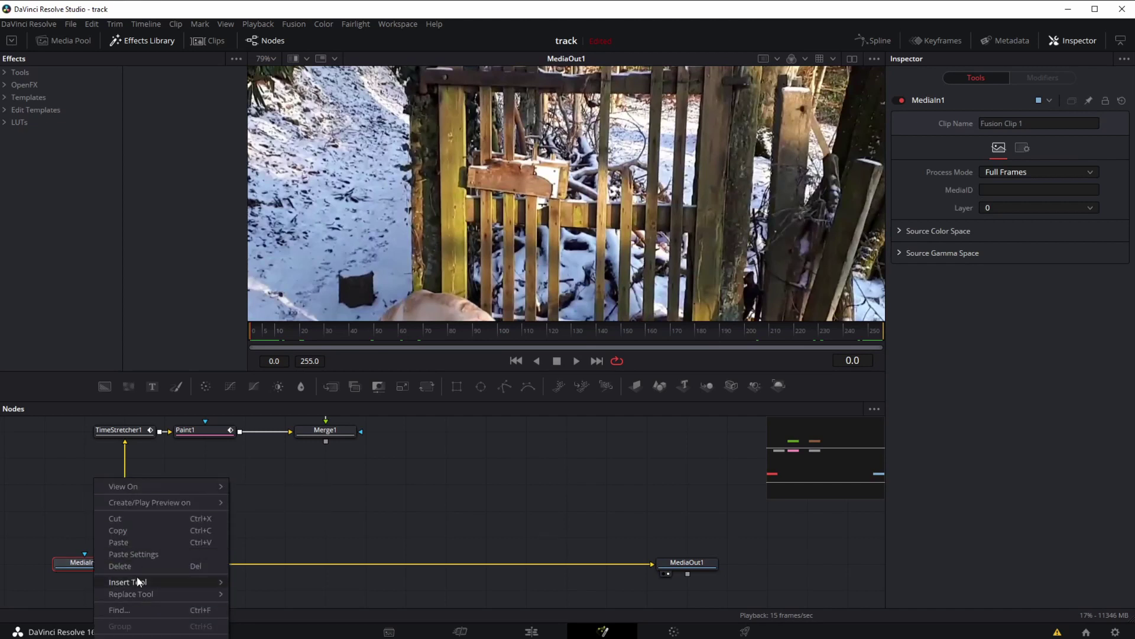
mouse_move(222, 582)
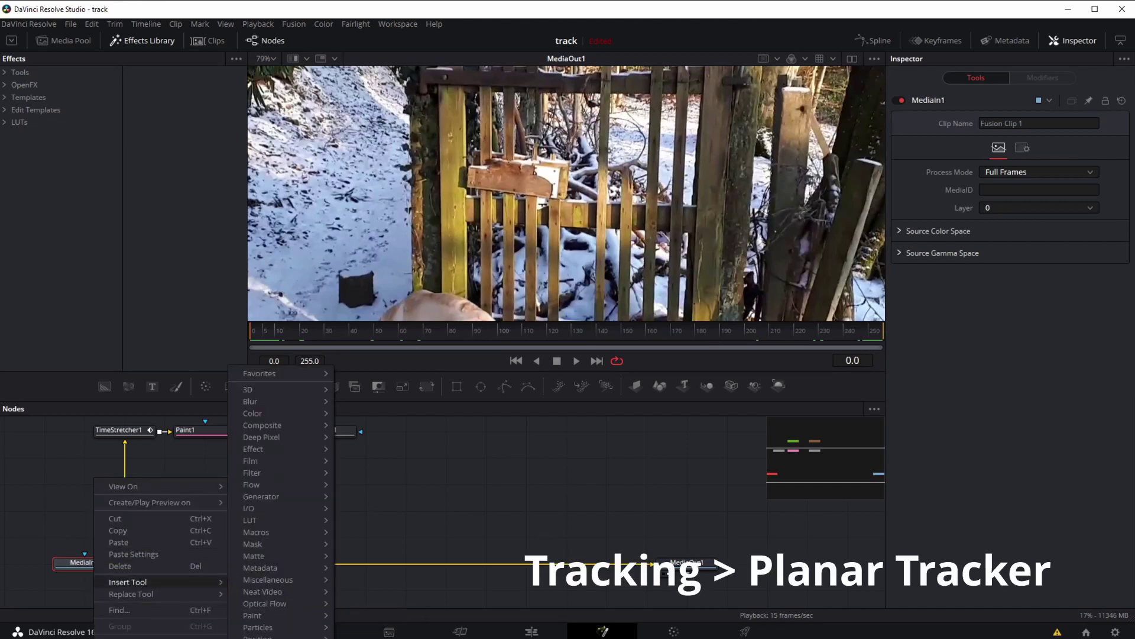
click(367, 638)
drag(171, 563, 401, 507)
drag(405, 561, 341, 569)
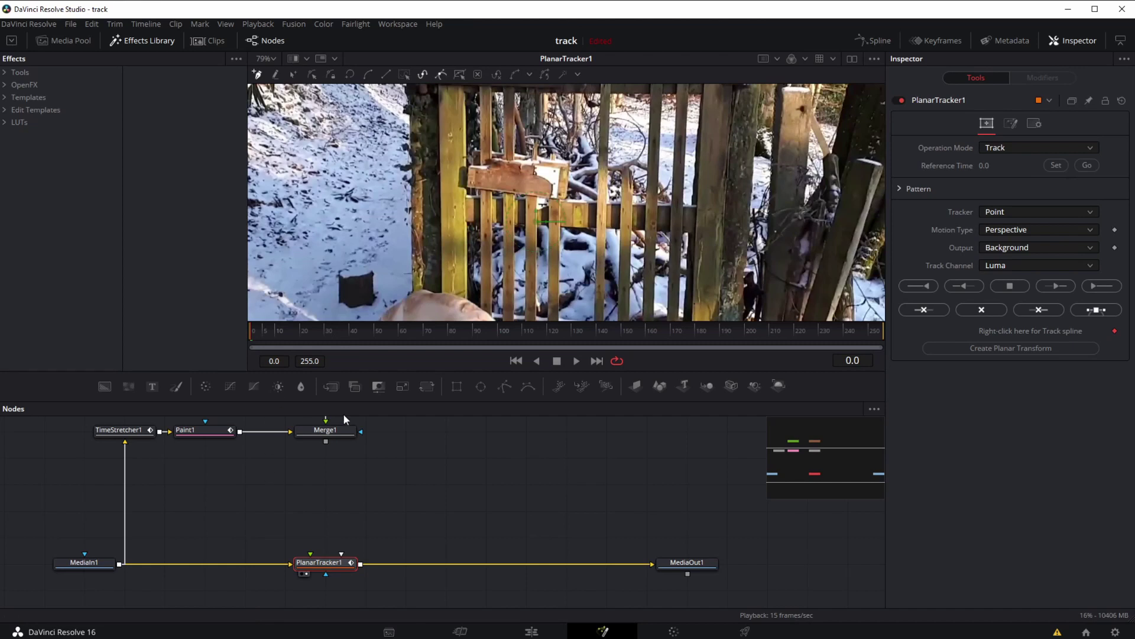
- Set PlanarTracker1's reference time at the last frame, 255, and choose Hybrid Point/Area as the tracker
drag(254, 335, 320, 336)
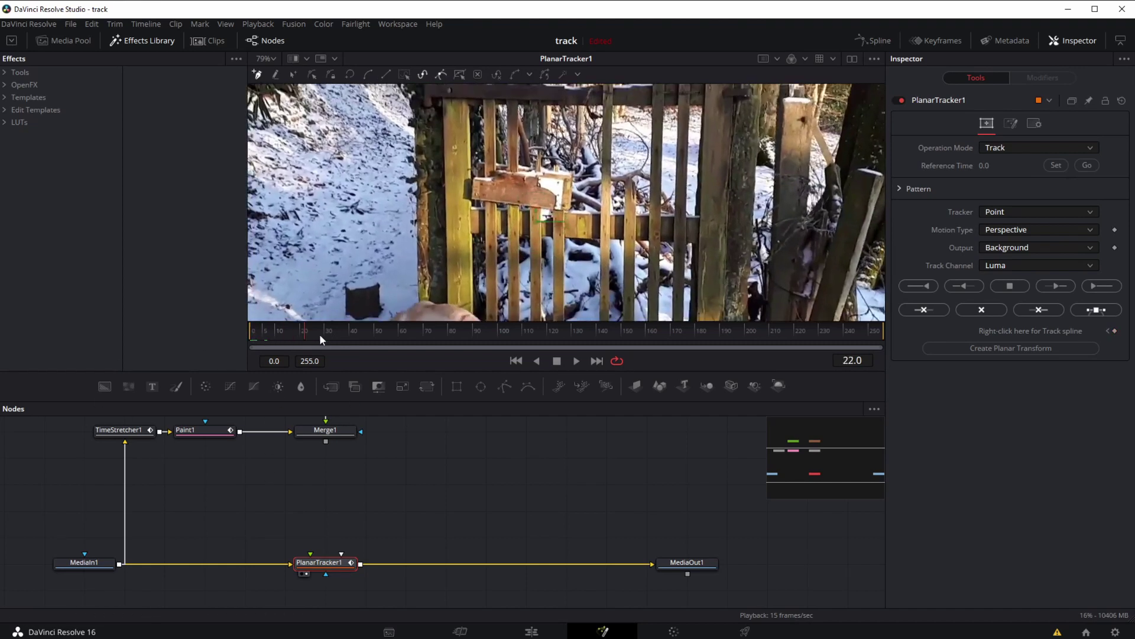
drag(460, 343, 537, 343)
drag(637, 335, 881, 344)
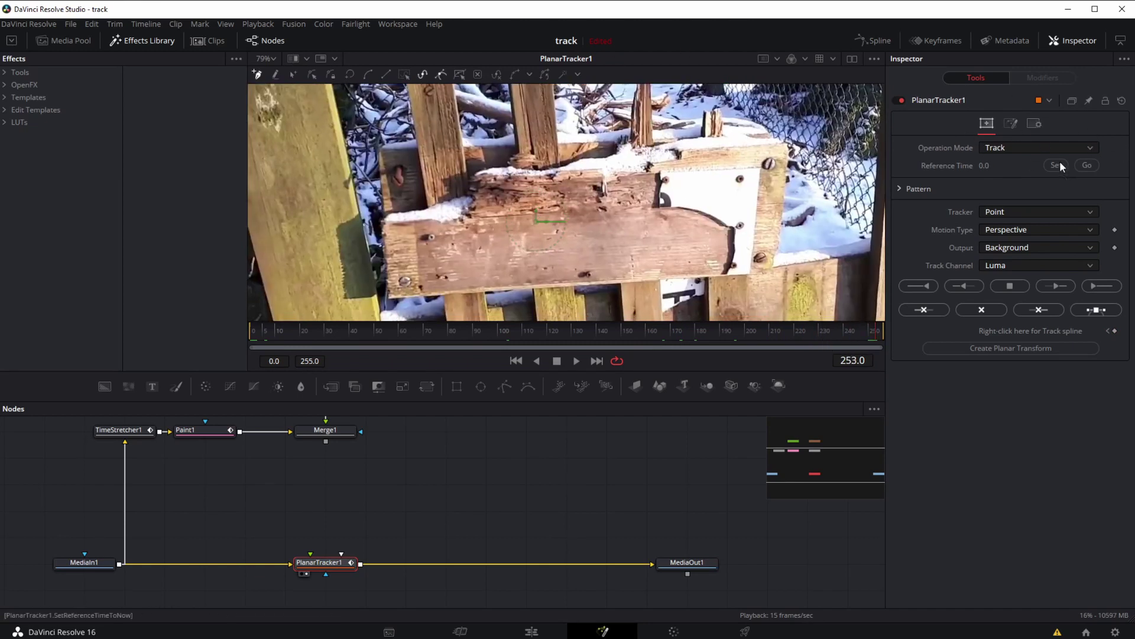
drag(865, 335, 886, 335)
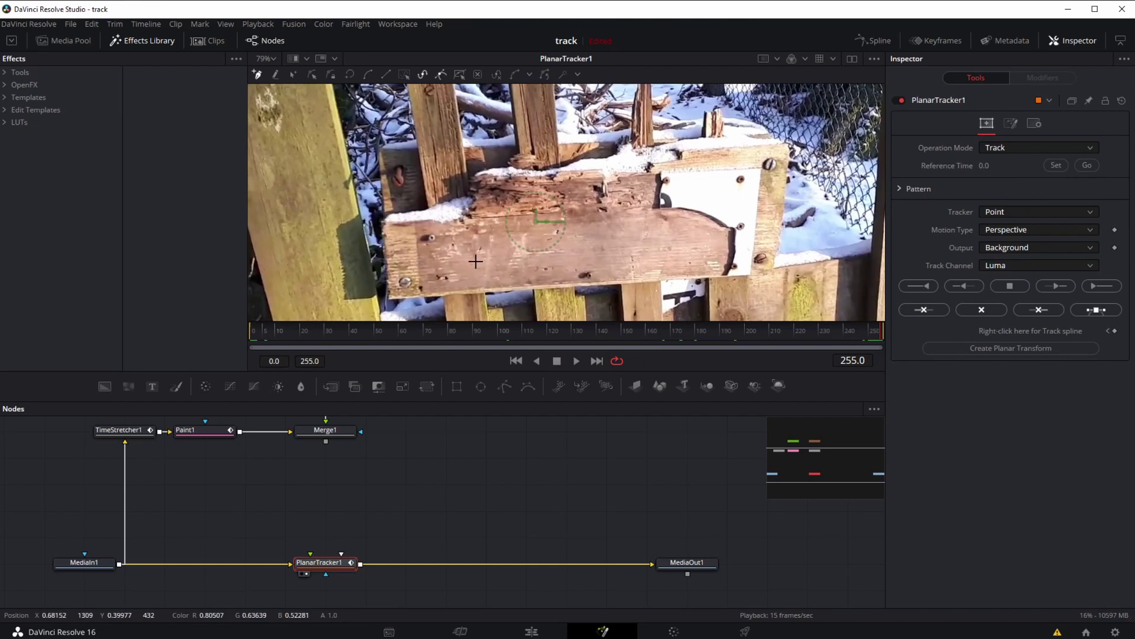
click(1056, 165)
click(1030, 215)
click(1015, 240)
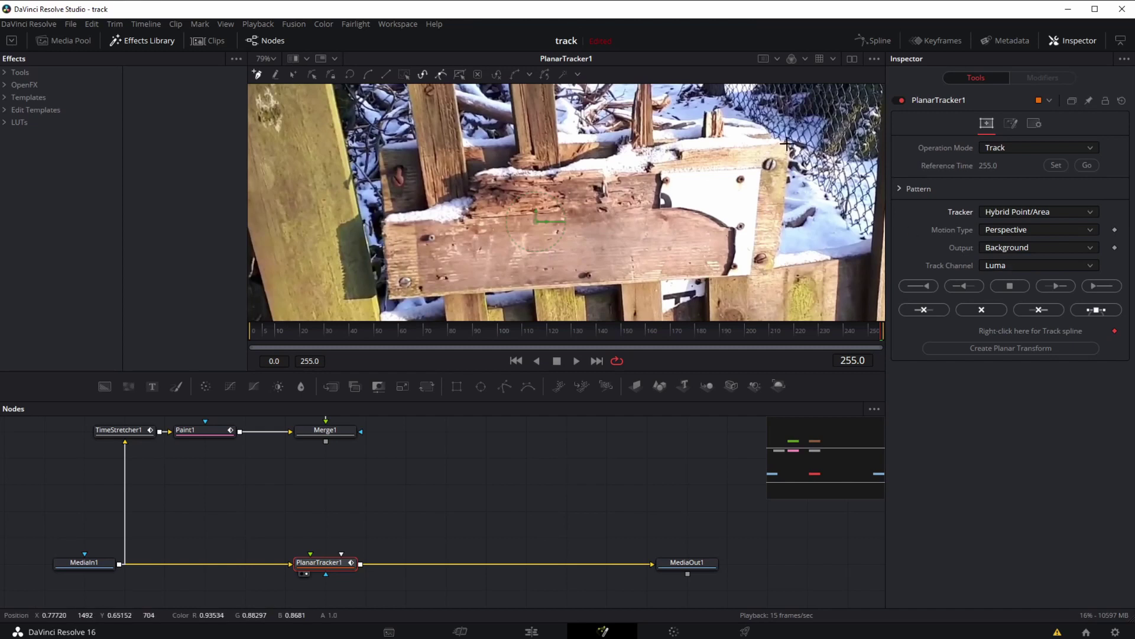
- Draw a closed four-point tracking outline around the wooden sign board at frame 255 and adjust its points to the board's corners
click(773, 275)
click(388, 297)
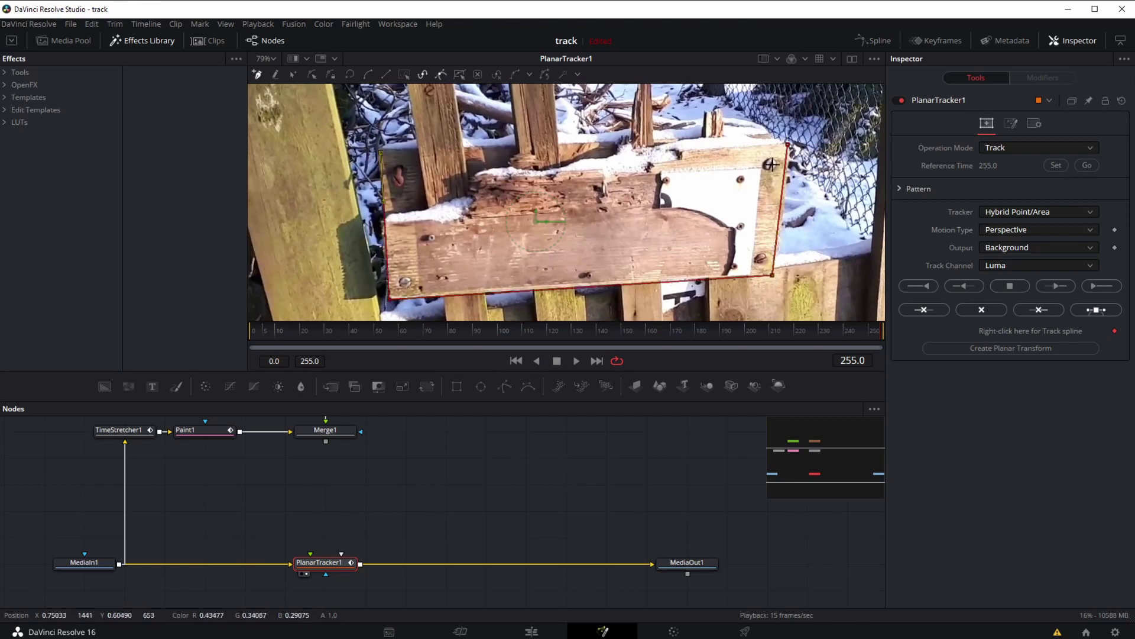
click(787, 143)
click(380, 153)
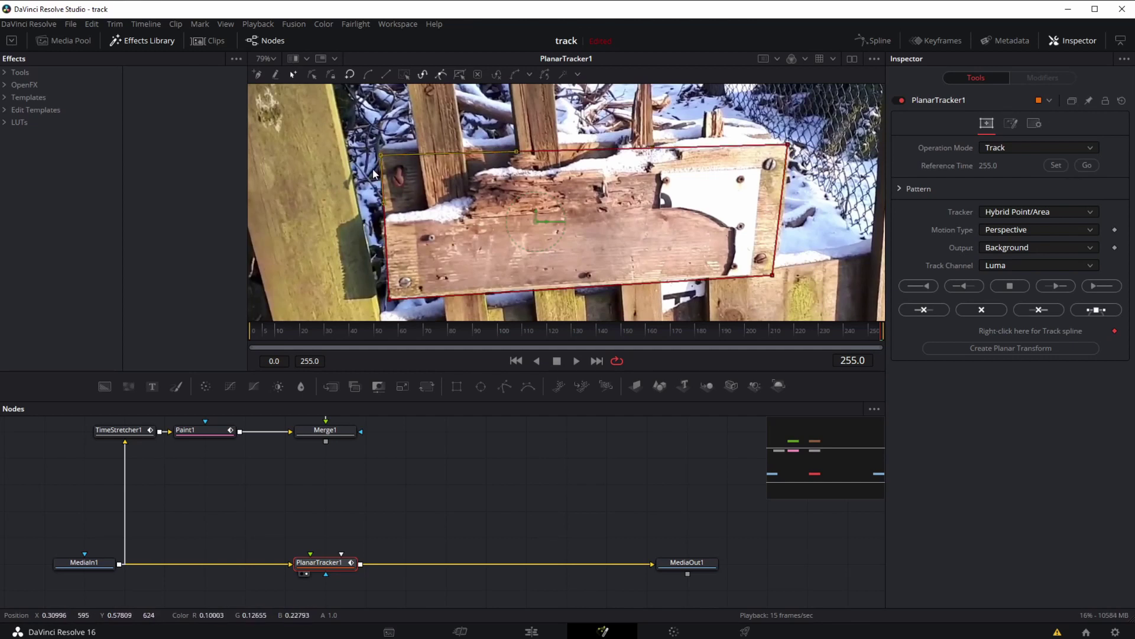
drag(380, 156, 380, 162)
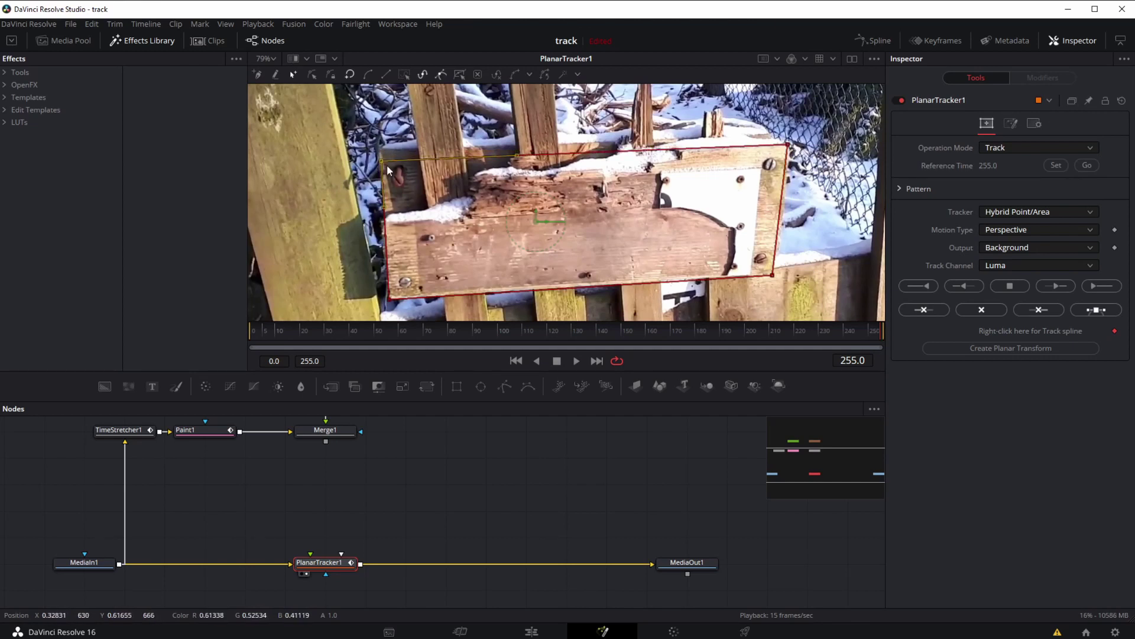
drag(772, 275, 774, 274)
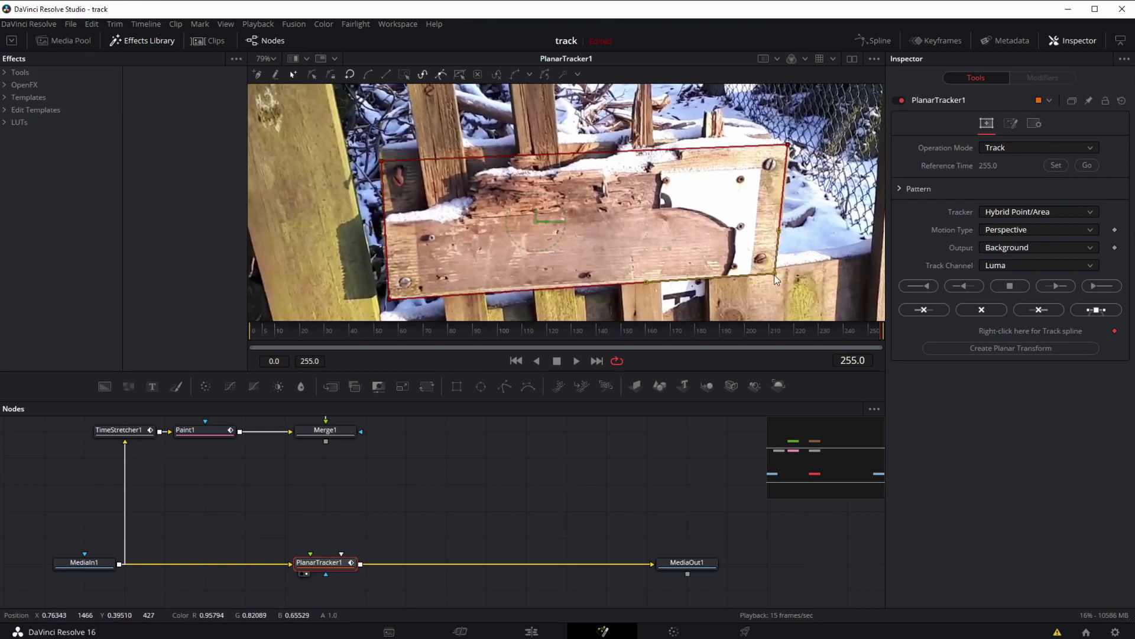
click(787, 145)
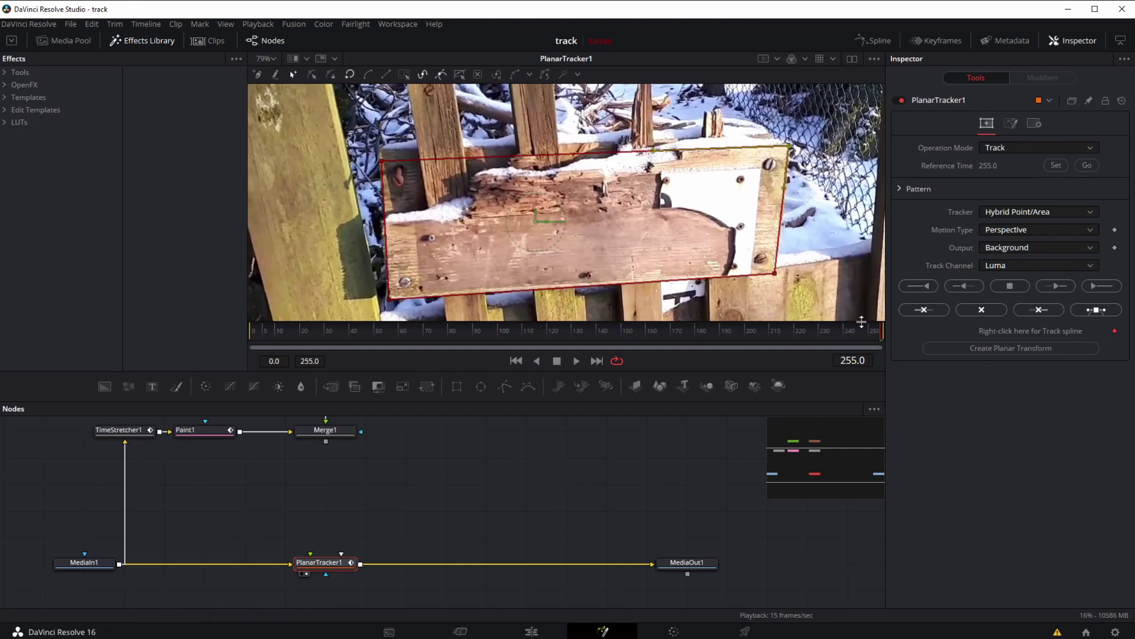
- Save the project and track the outlined sign board backward from frame 255 to the start of the clip
click(71, 24)
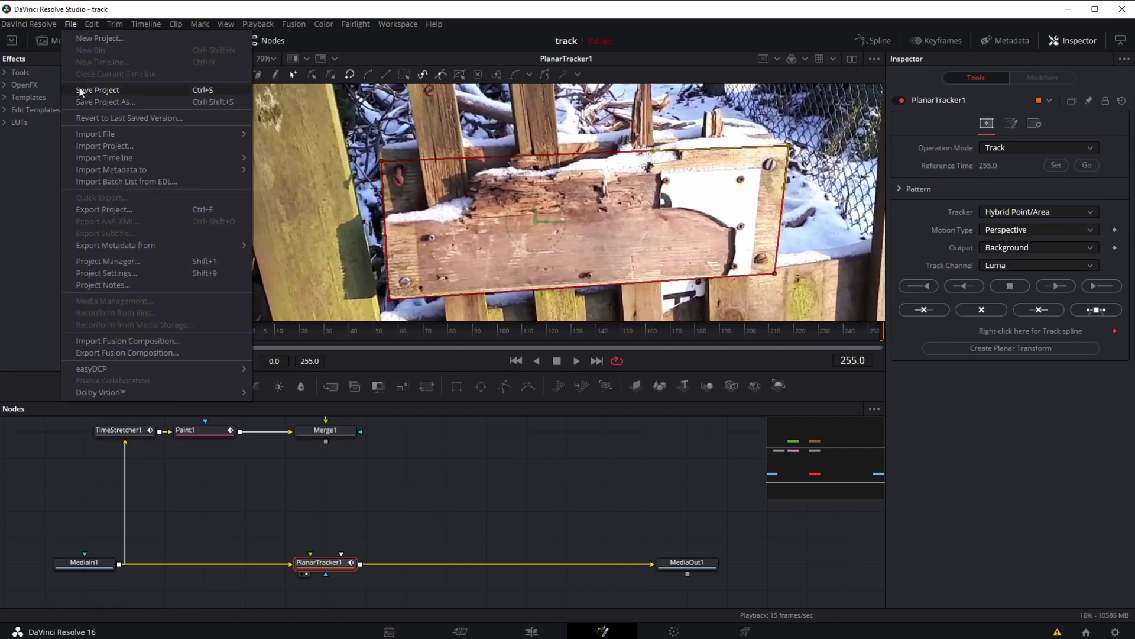
click(81, 90)
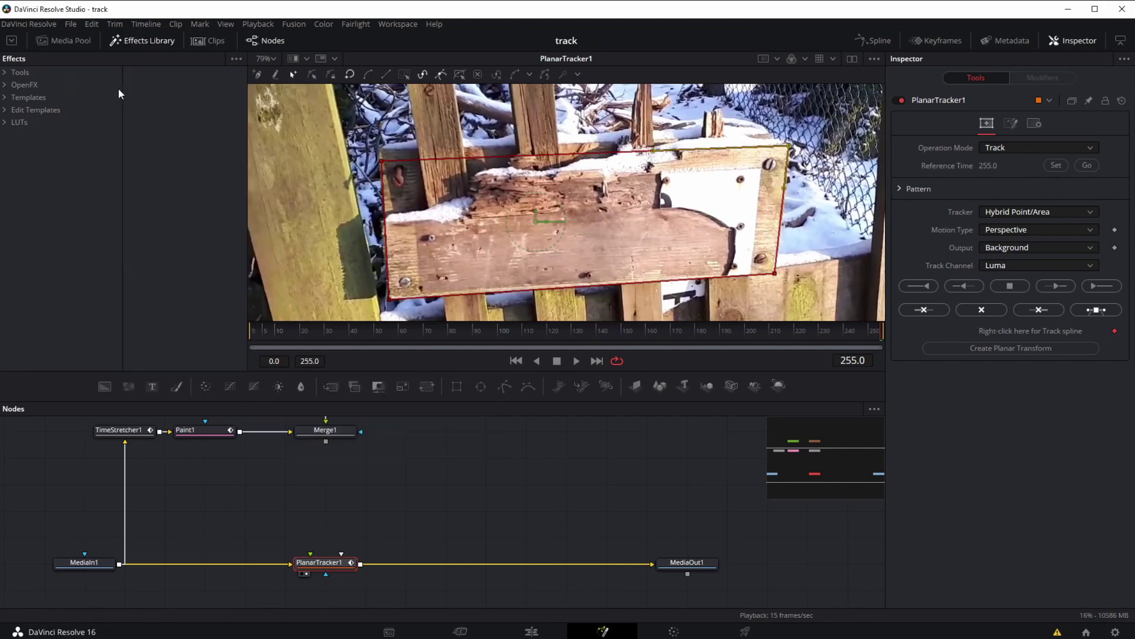
click(924, 288)
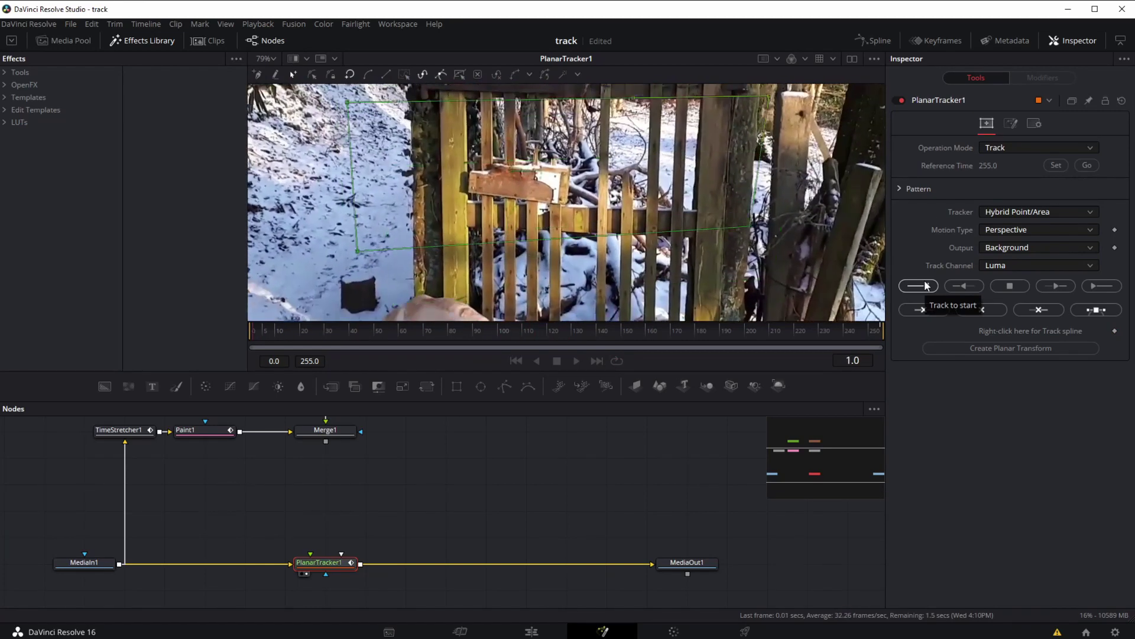
- Go back to frame 211 and track the sign board to the start again
drag(807, 324, 772, 334)
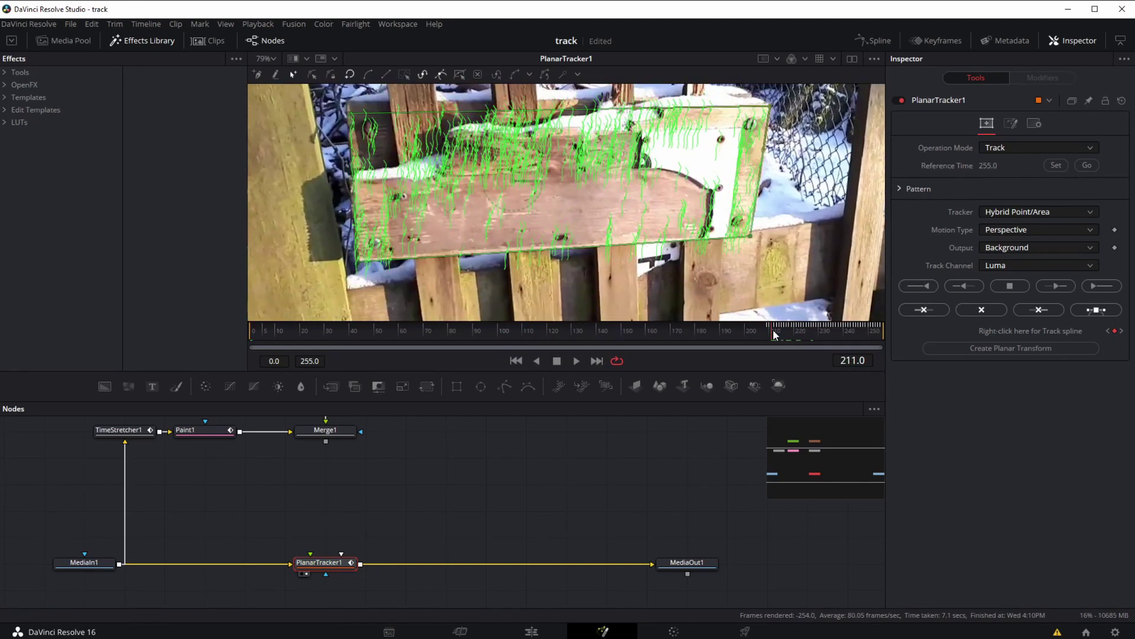
click(927, 285)
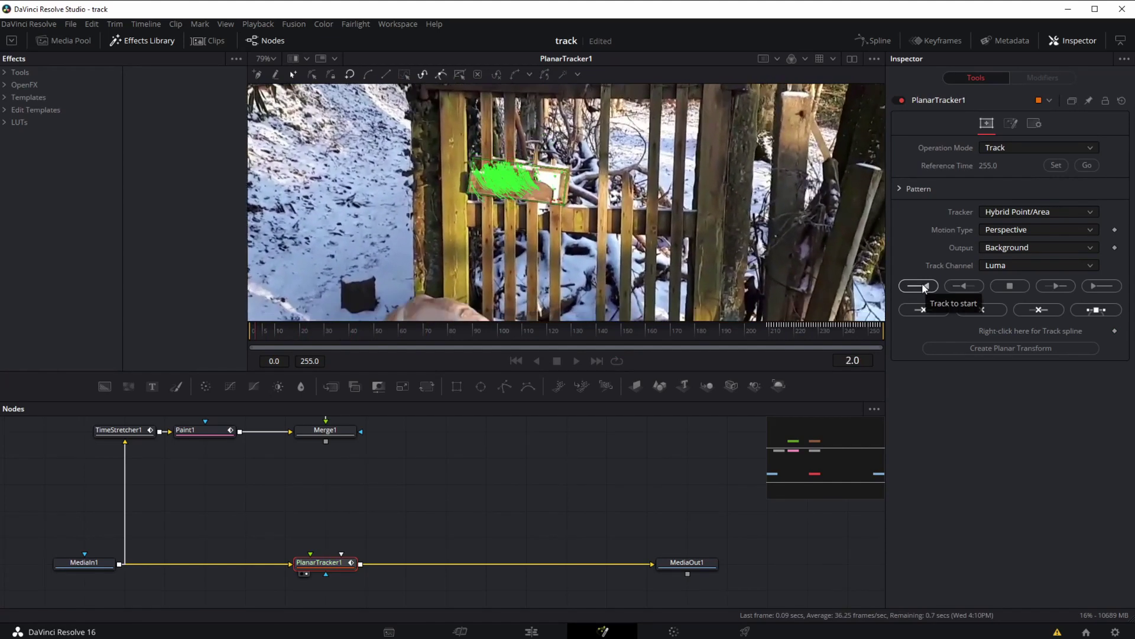
- Play the clip to check that the tracked outline follows the sign board, and return to the last frame, 255
mouse_move(276, 324)
mouse_down()
mouse_move(300, 329)
mouse_move(257, 336)
mouse_move(881, 332)
mouse_up()
click(575, 361)
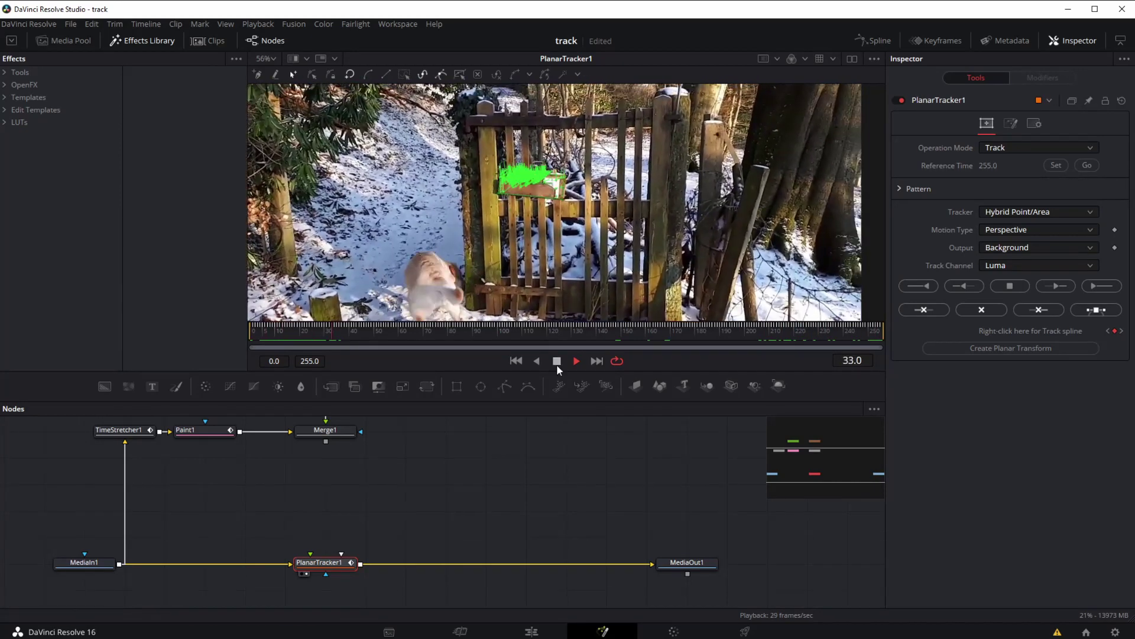
click(557, 363)
drag(431, 335, 914, 321)
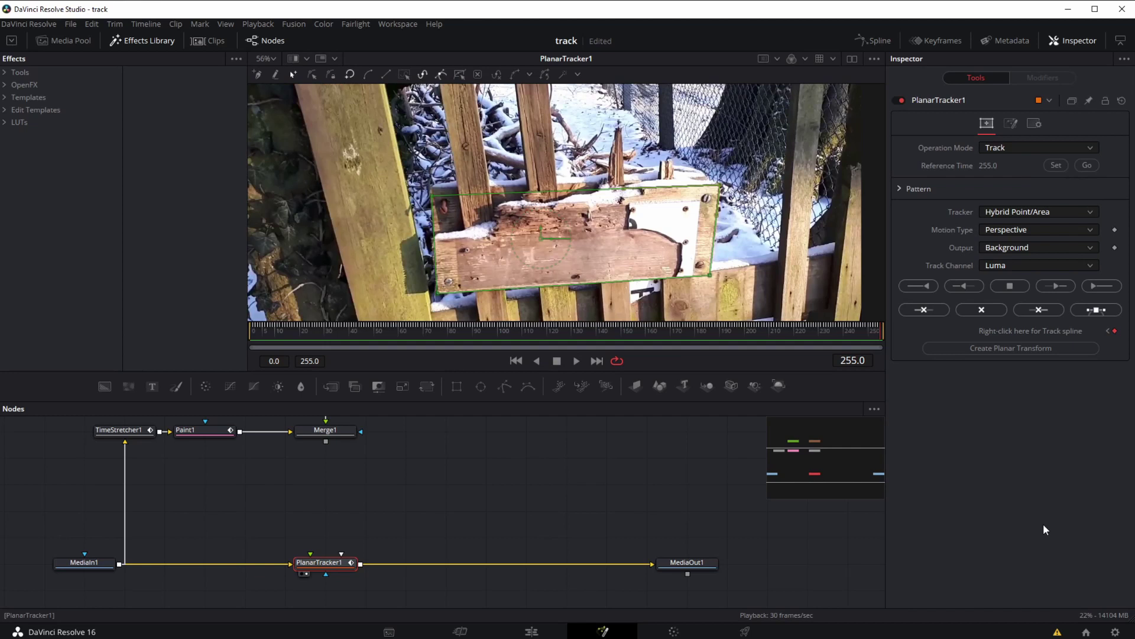
- Move PlanarTracker1 further along its connection and connect Merge1's output to its foreground corner pin input
drag(333, 568, 373, 568)
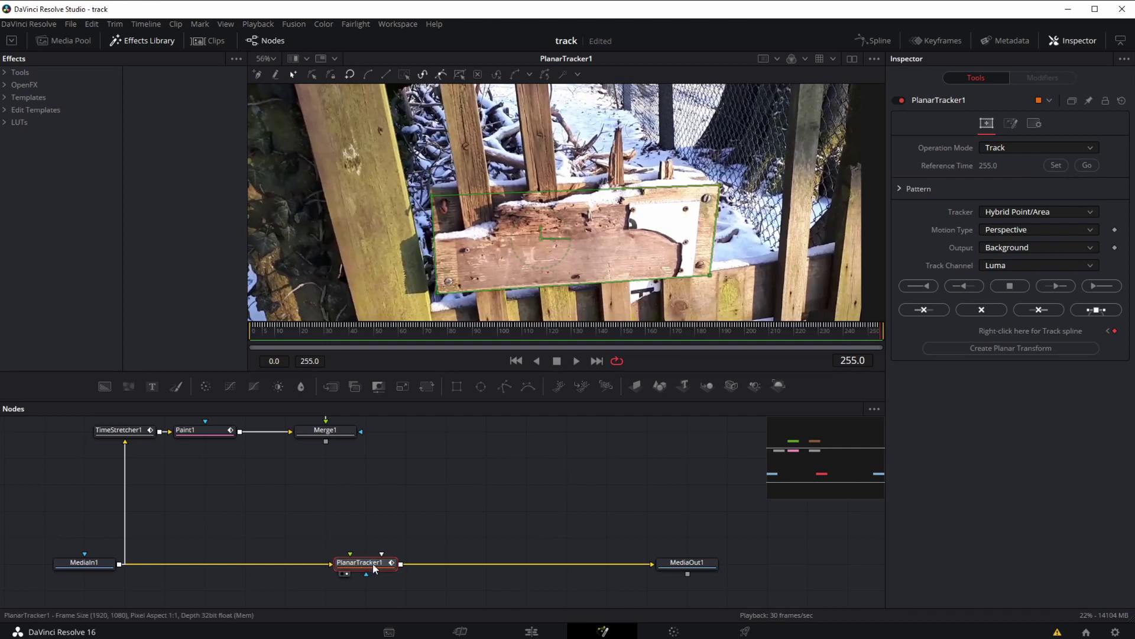
drag(356, 507, 367, 525)
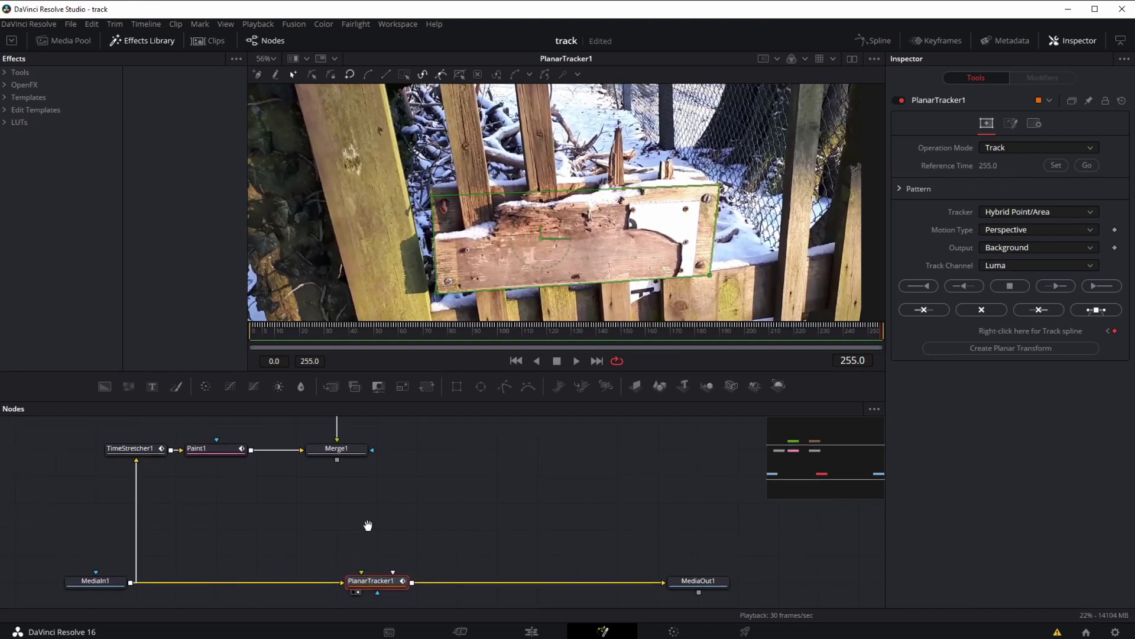
drag(337, 460, 362, 573)
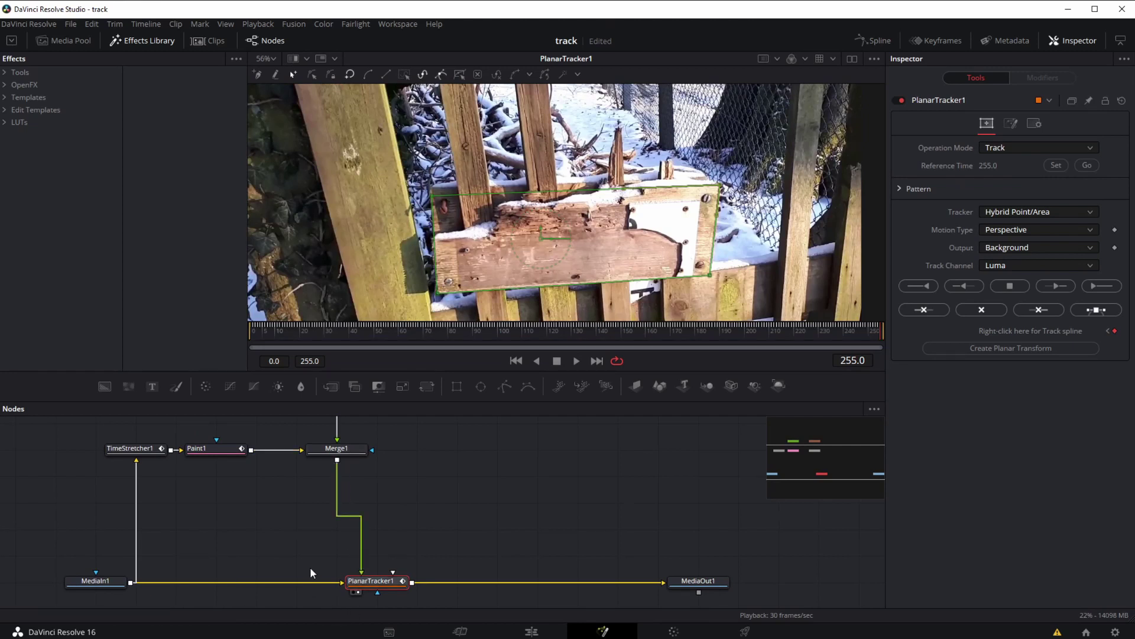
- Set PlanarTracker1's operation mode to Corner Pin and expand the Corner Pin 1 settings
click(1017, 148)
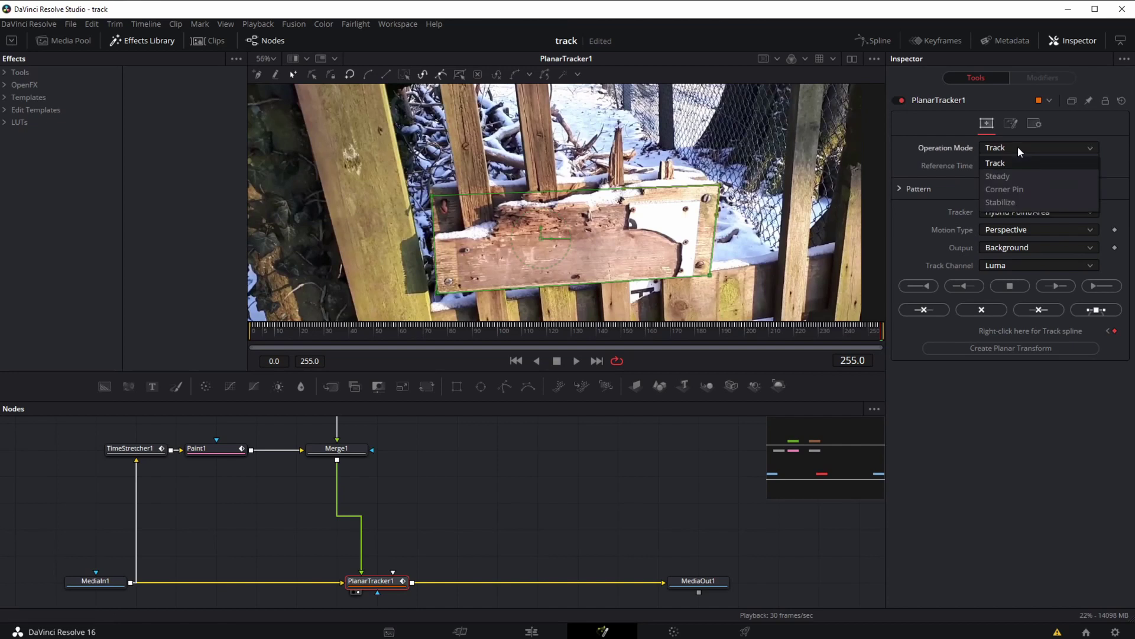
click(996, 189)
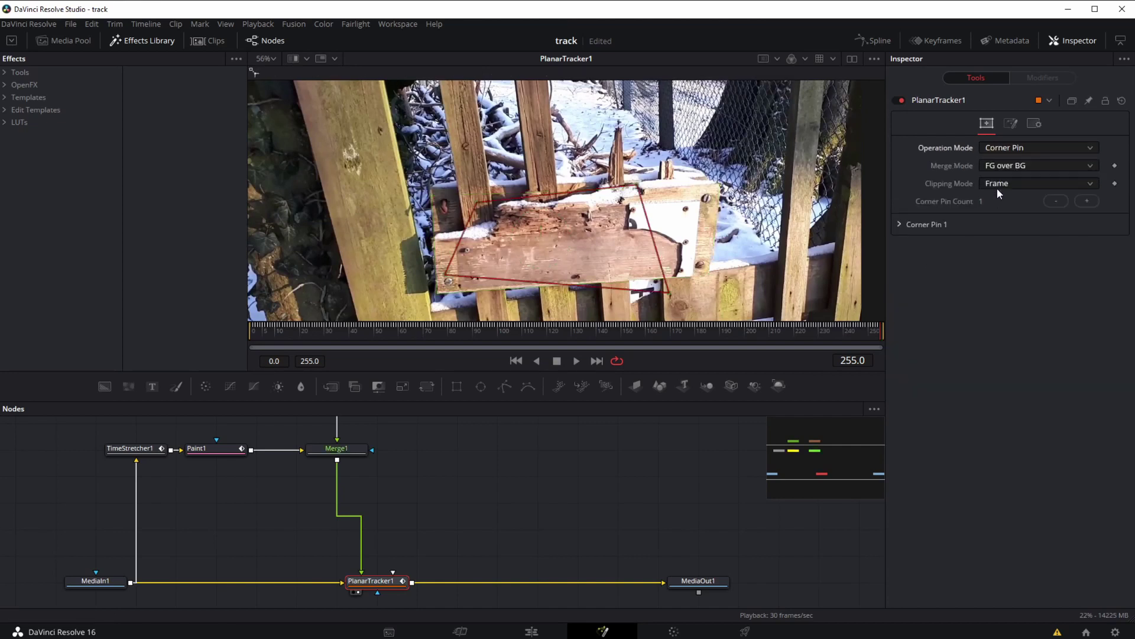
click(998, 152)
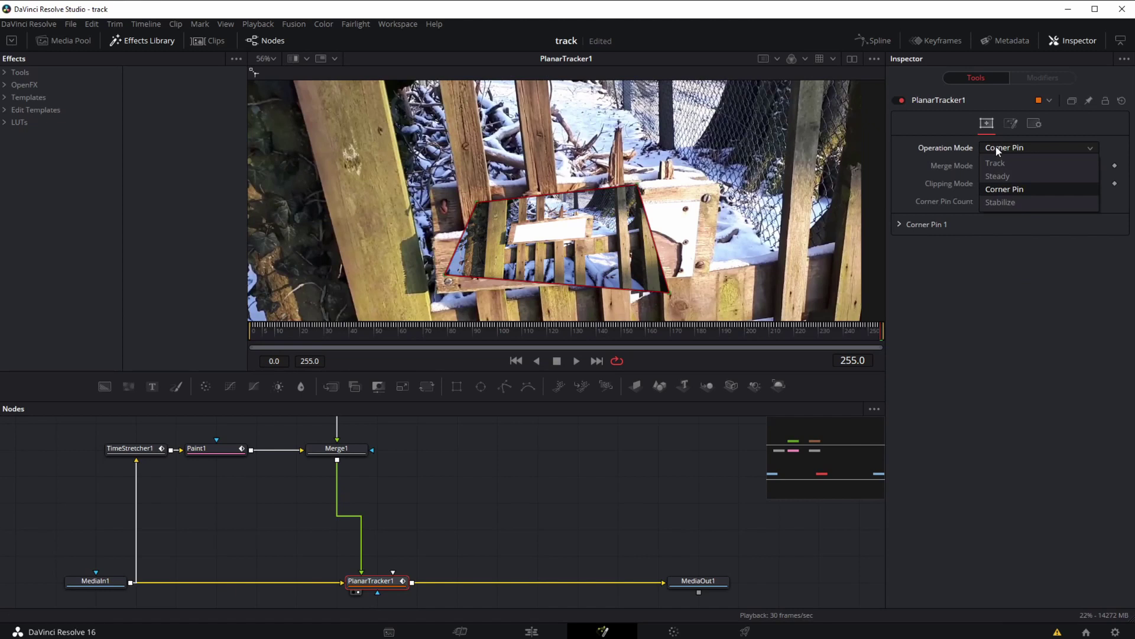
click(998, 189)
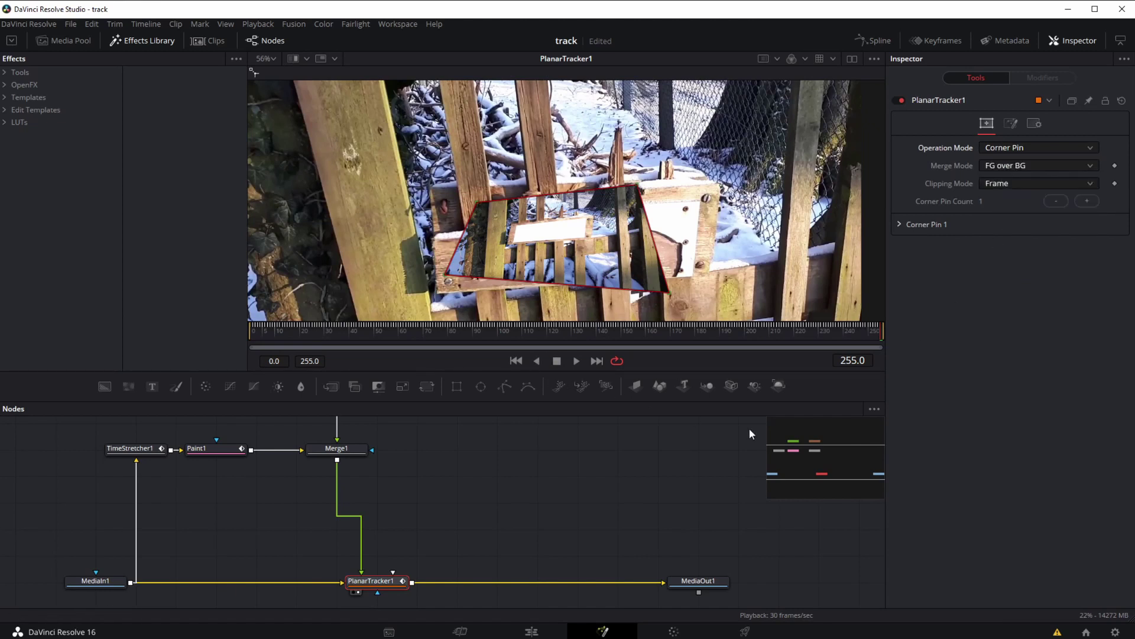
click(916, 233)
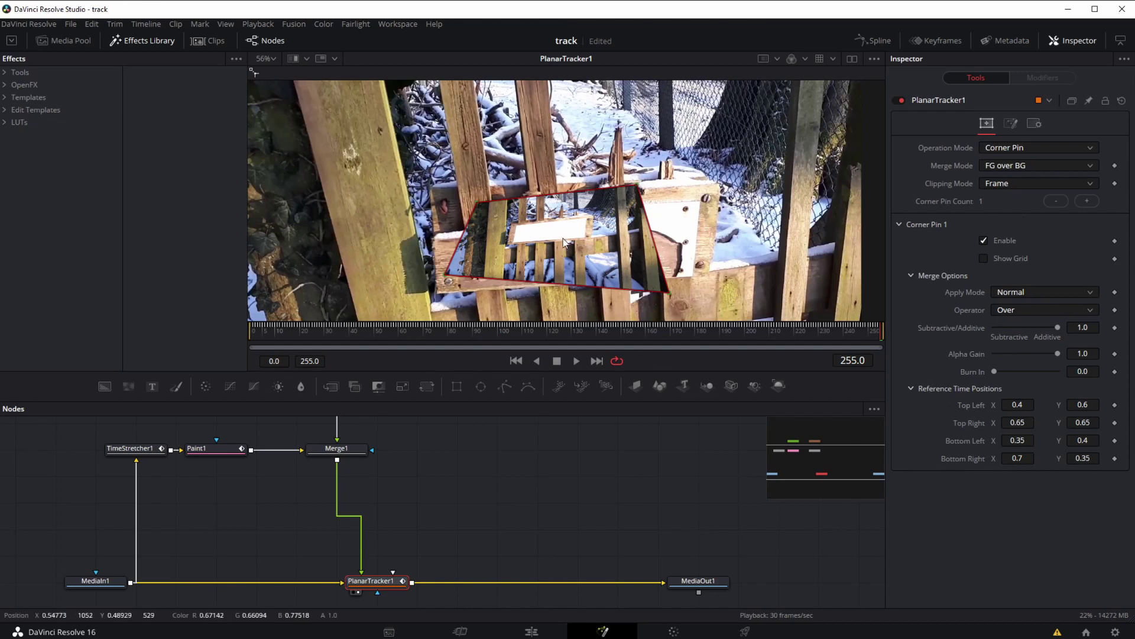
- Play the clip in an enlarged viewer to examine how the corner-pinned image follows the sign, and return to frame 255
click(484, 328)
drag(863, 332, 916, 332)
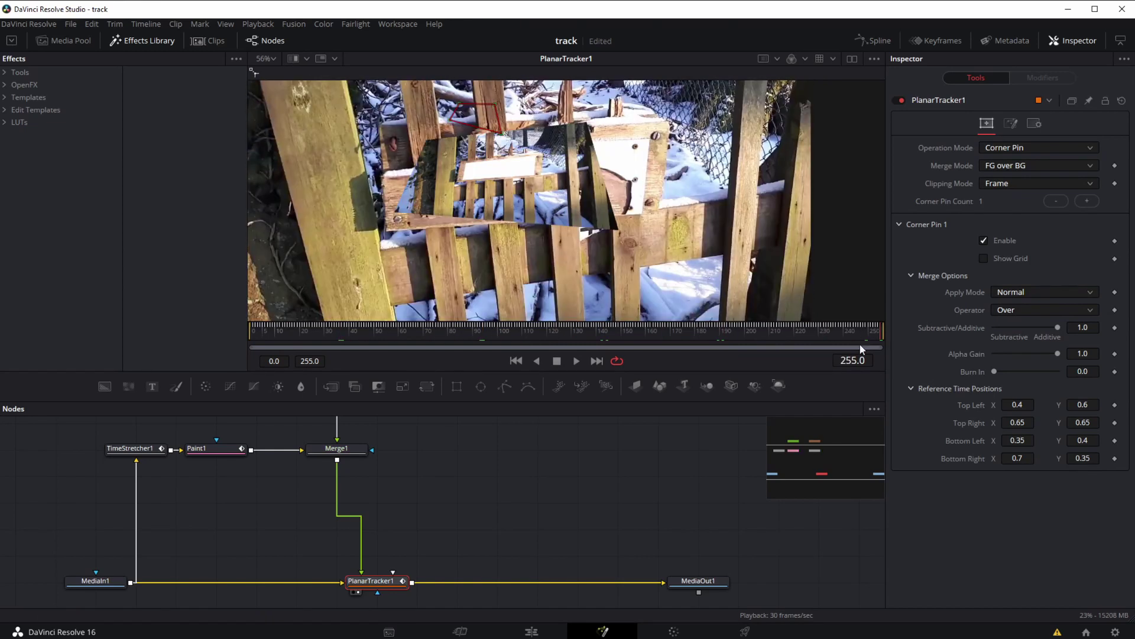
click(576, 361)
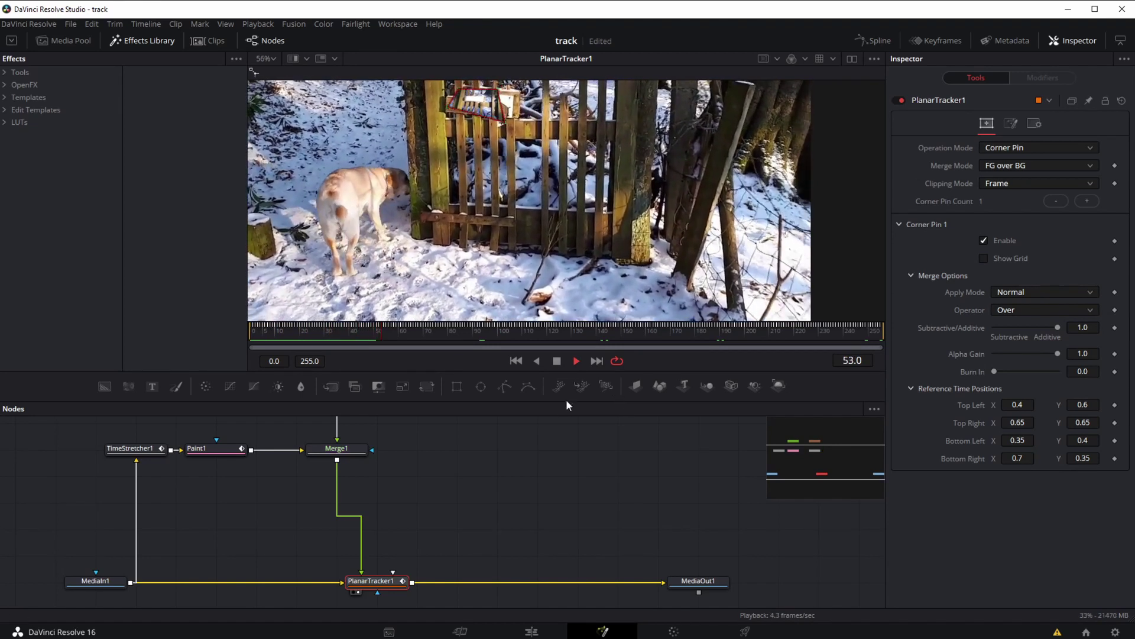
drag(561, 371, 556, 445)
drag(503, 557, 537, 512)
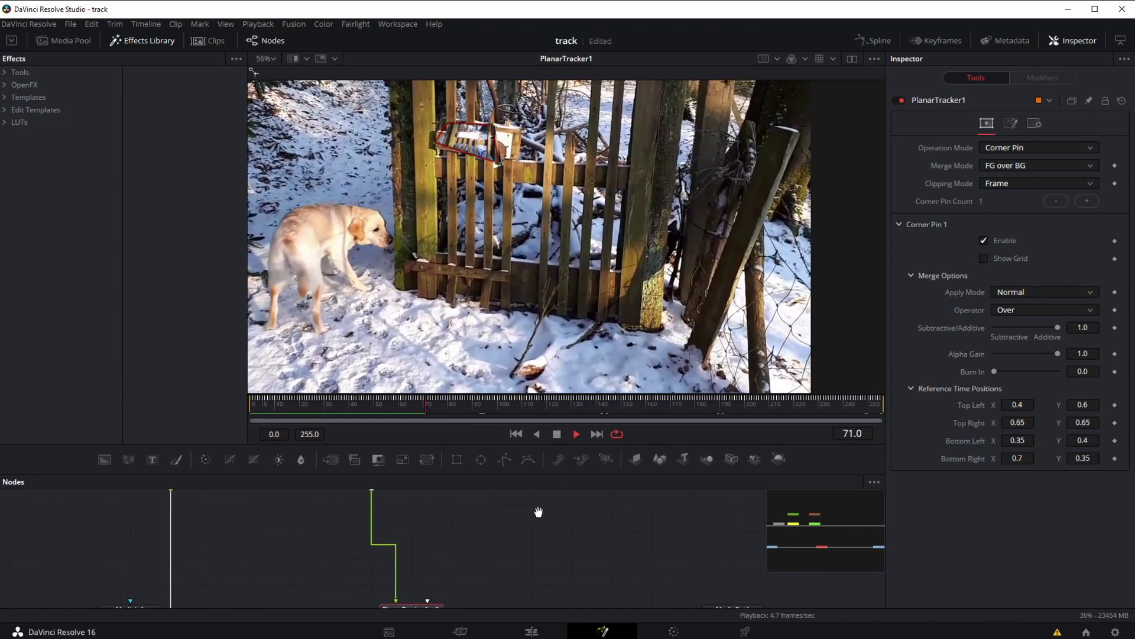
drag(538, 550, 509, 503)
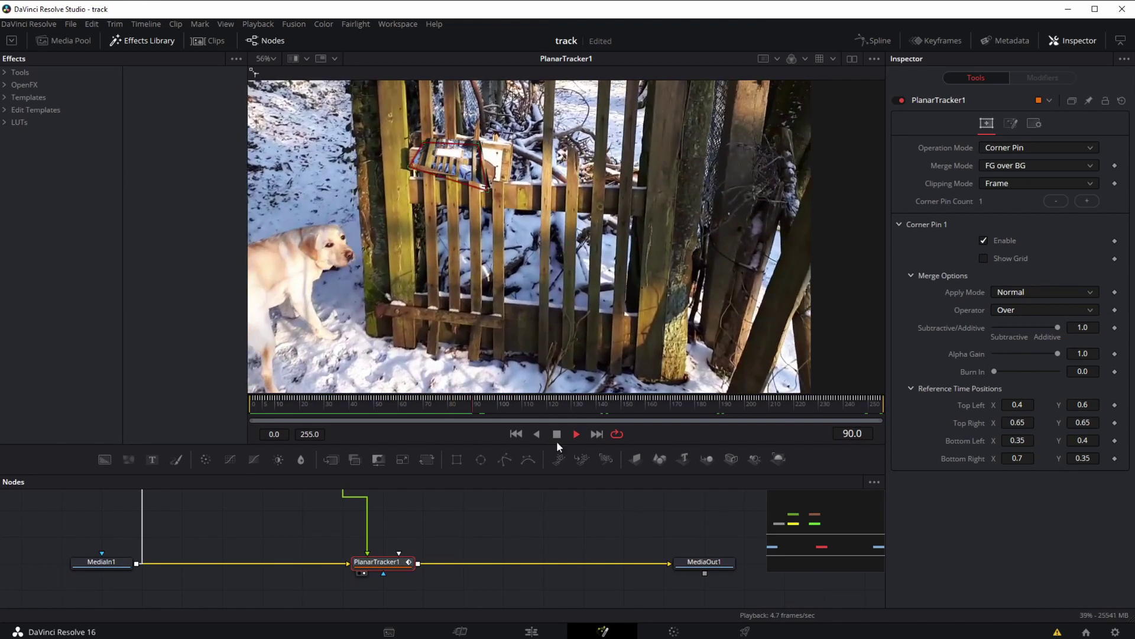
click(556, 434)
click(517, 434)
click(576, 434)
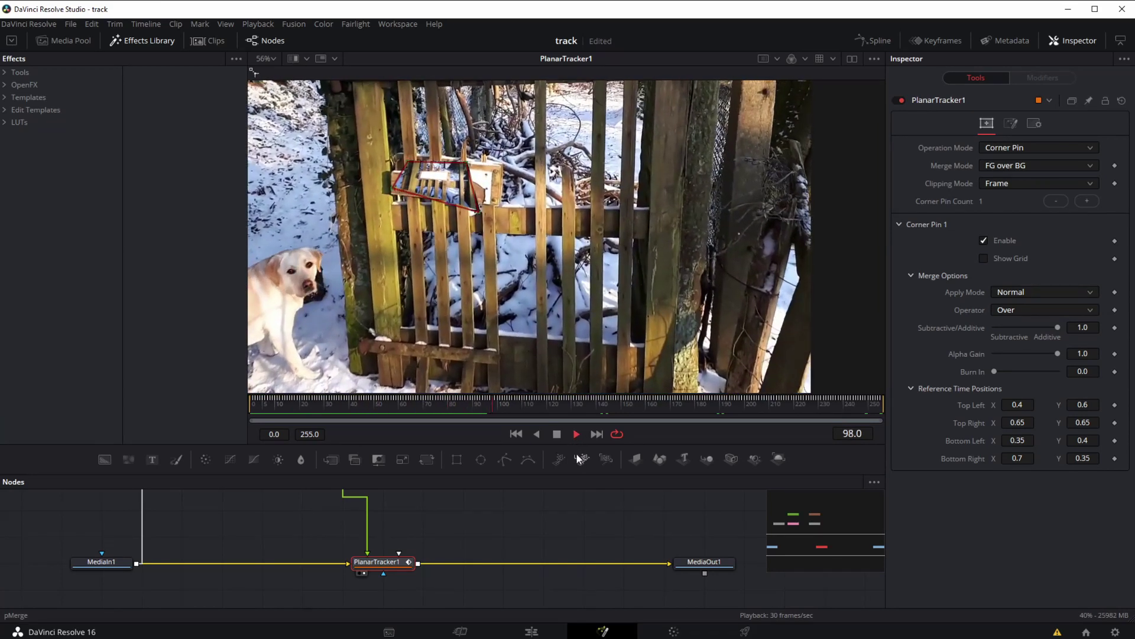
click(557, 434)
drag(507, 411, 885, 403)
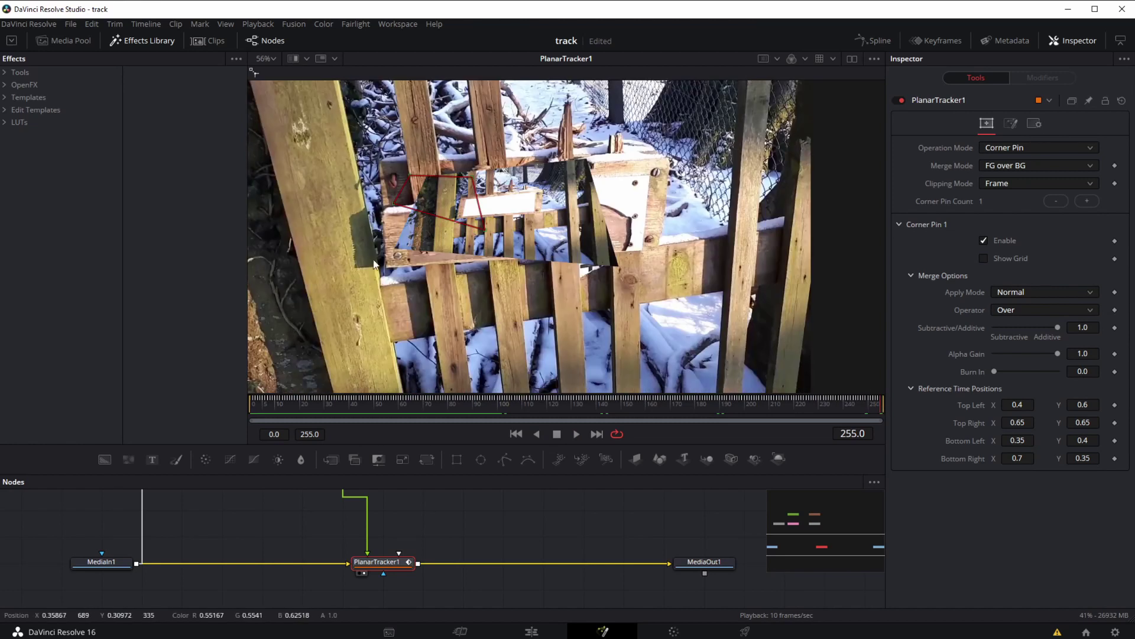
- Stretch the four corner pin points by hand to the matching corners of the image frame at frame 255
drag(485, 235, 812, 351)
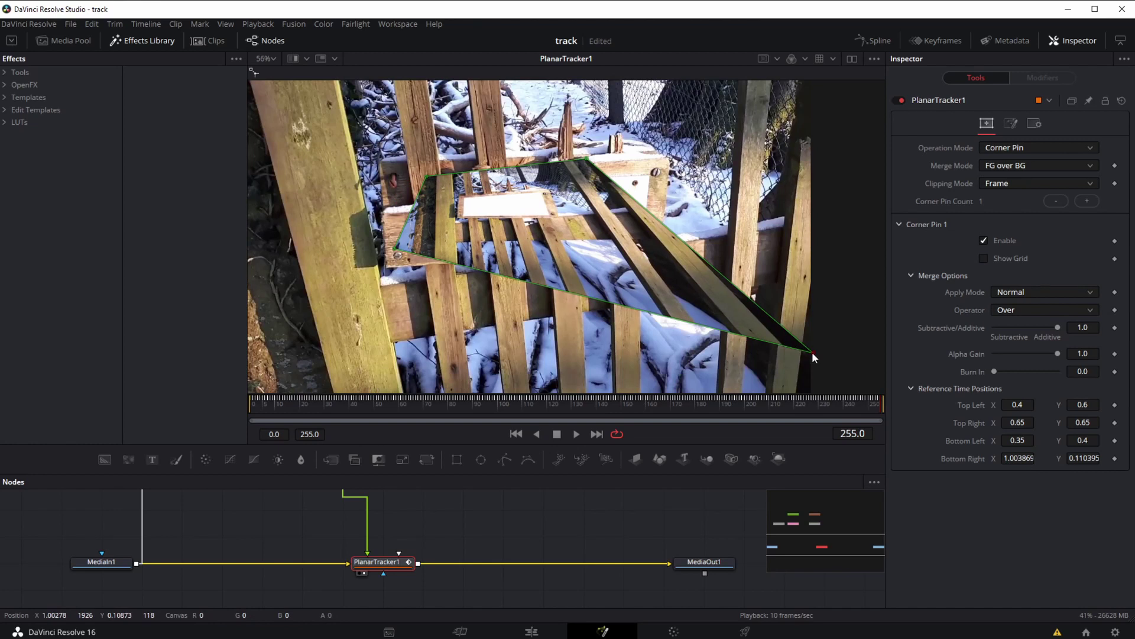
scroll(806, 360, down, 2)
drag(739, 314, 739, 344)
drag(581, 182, 739, 102)
drag(714, 136, 741, 165)
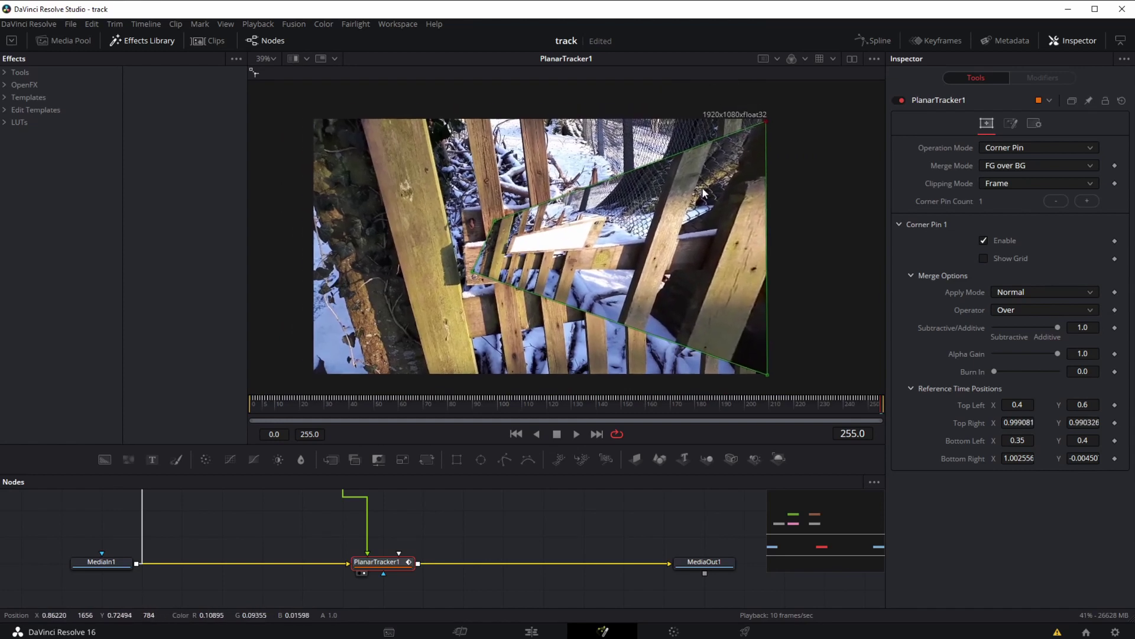
drag(764, 122, 764, 118)
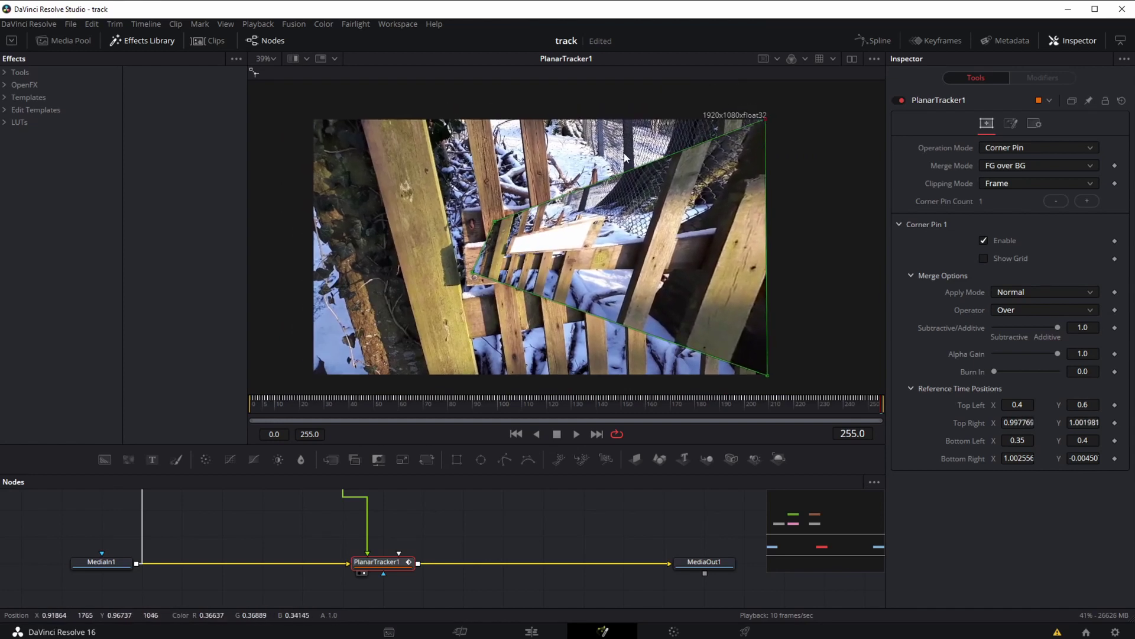
drag(485, 221, 314, 118)
drag(378, 213, 395, 176)
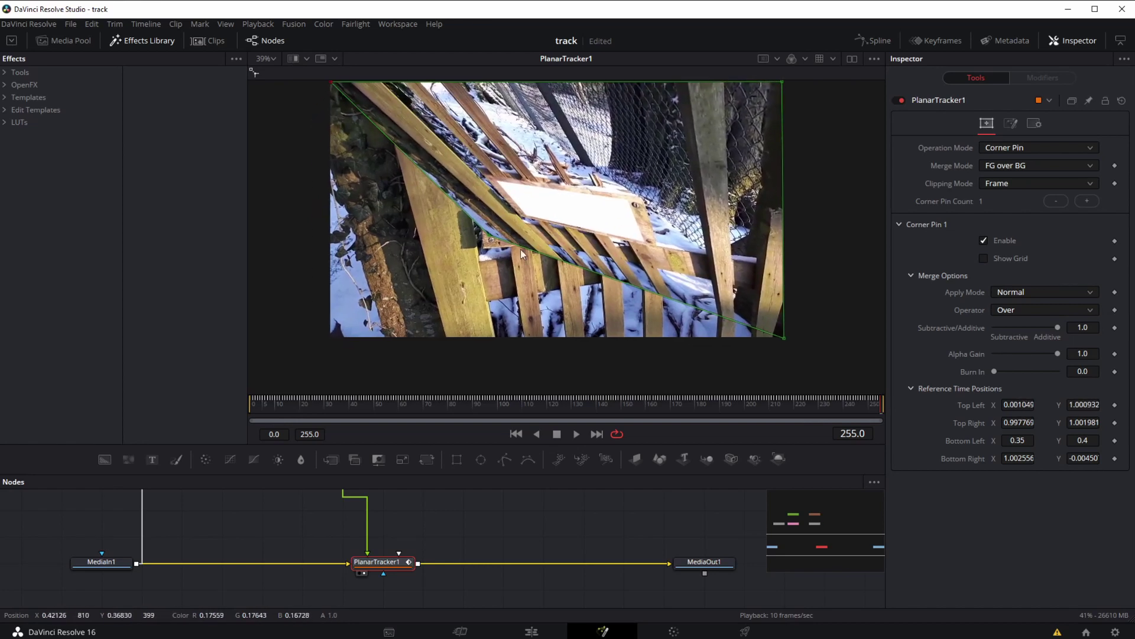
drag(488, 242, 329, 339)
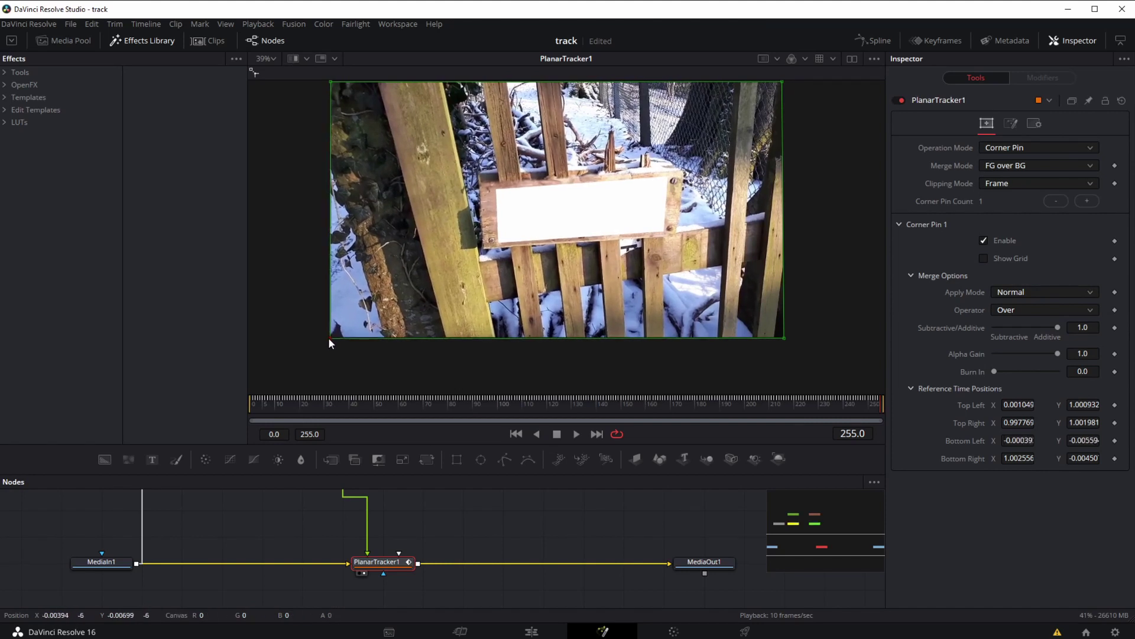
- Scrub back through the clip to check the white plate's position on the sign, and return to frame 255
drag(875, 406, 804, 407)
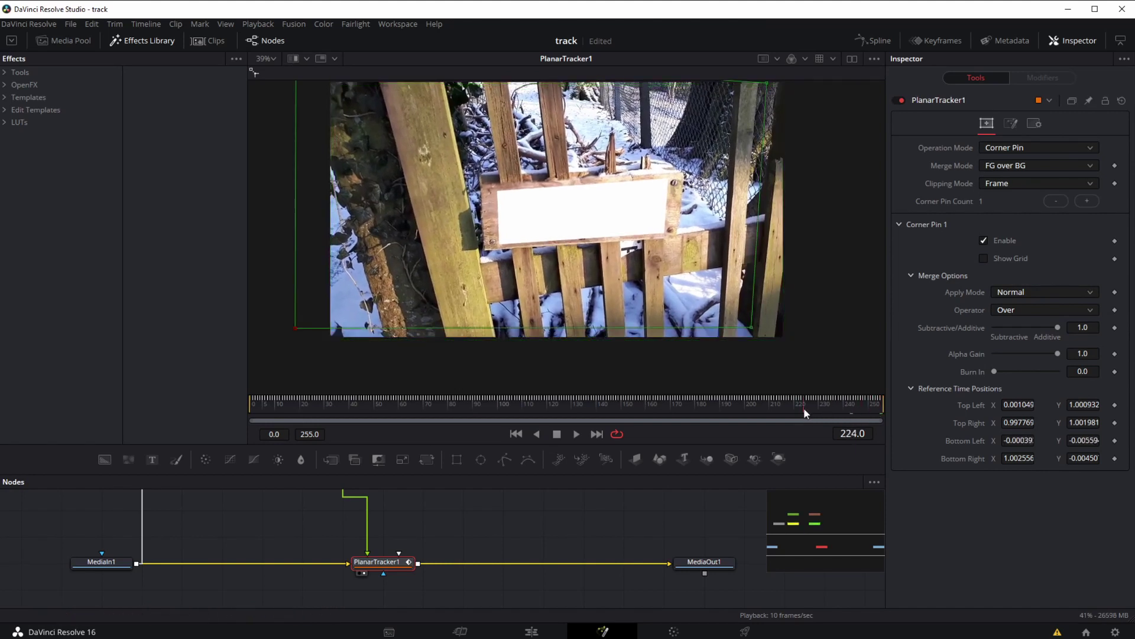
drag(714, 407, 488, 403)
drag(744, 406, 906, 405)
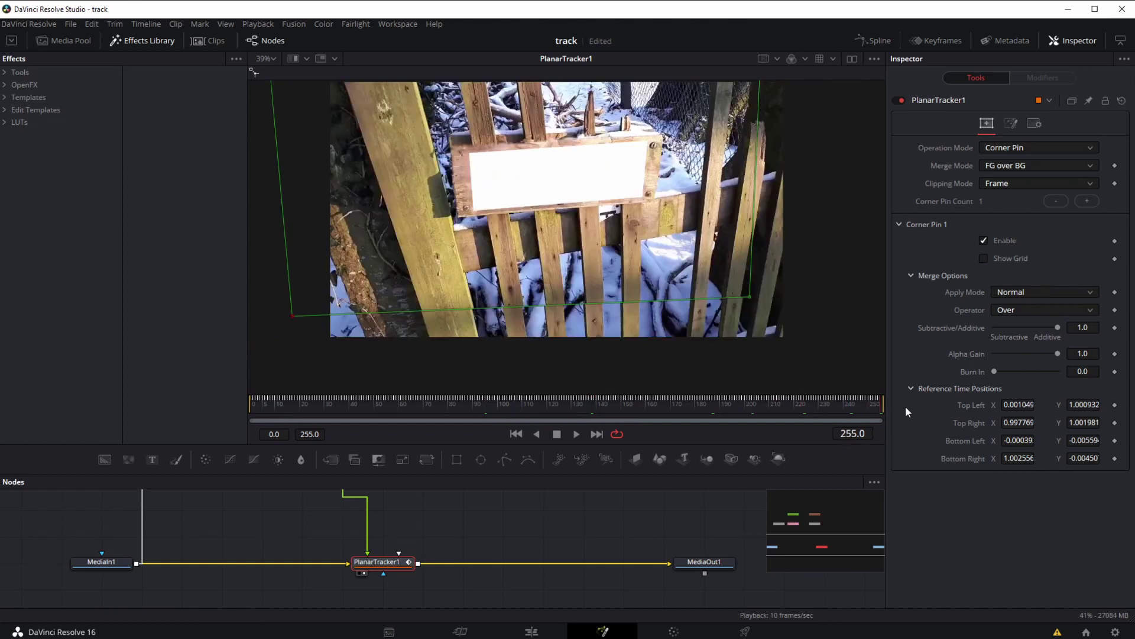
- Set Corner Pin 1's top left reference position to X 0.0 and Y 1.0
click(1016, 405)
key(ctrl+a)
text(0)
key(Tab)
text(1)
key(Tab)
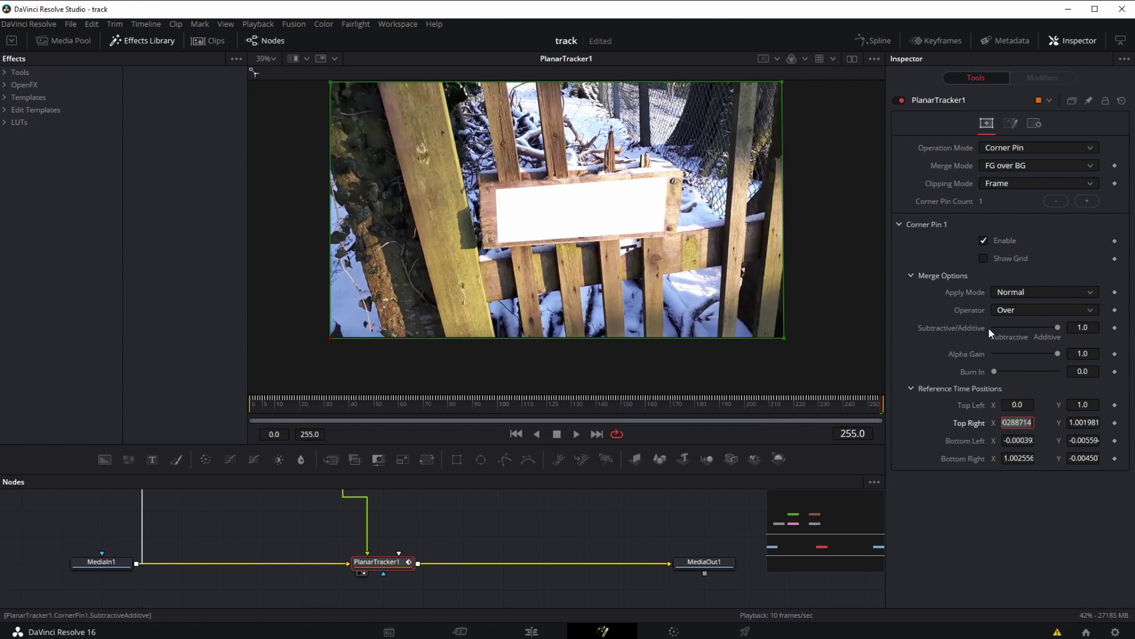
- Set Corner Pin 1's top right reference position to X 1.0 and Y 1.0
text(0)
text(11)
key(BackSpace)
key(BackSpace)
key(Tab)
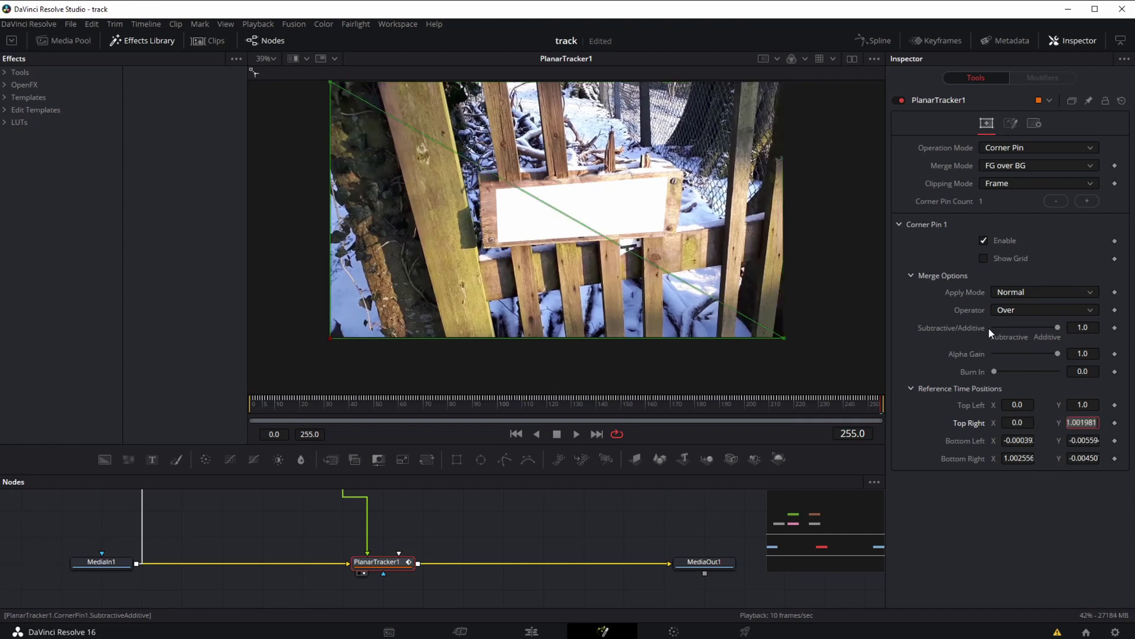
text(1)
key(Tab)
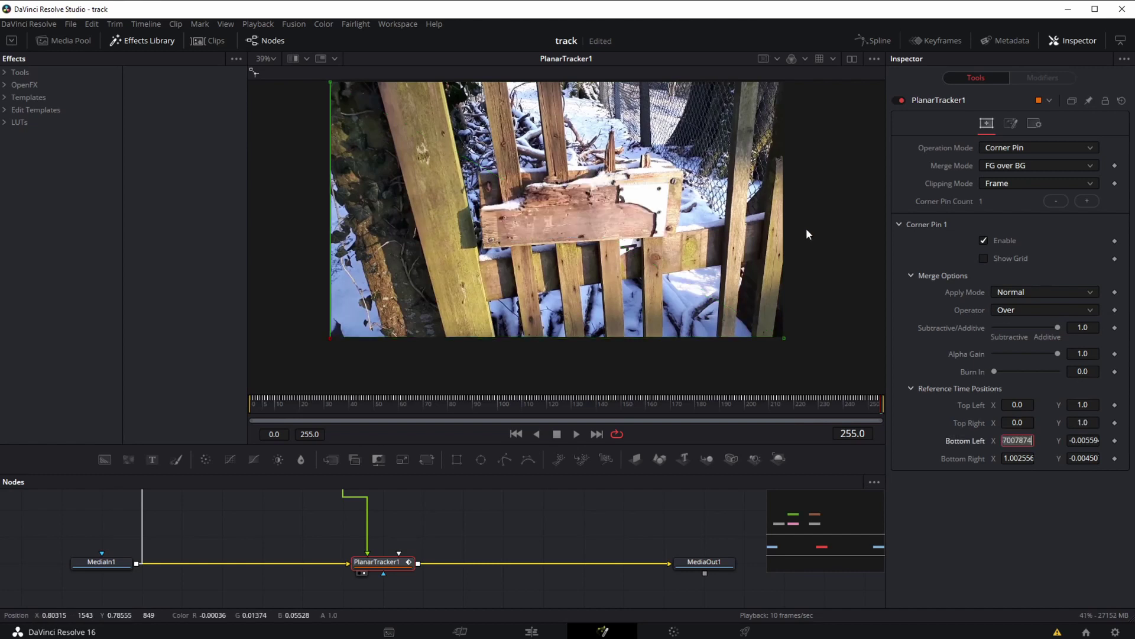
drag(1026, 419, 1134, 414)
click(1012, 422)
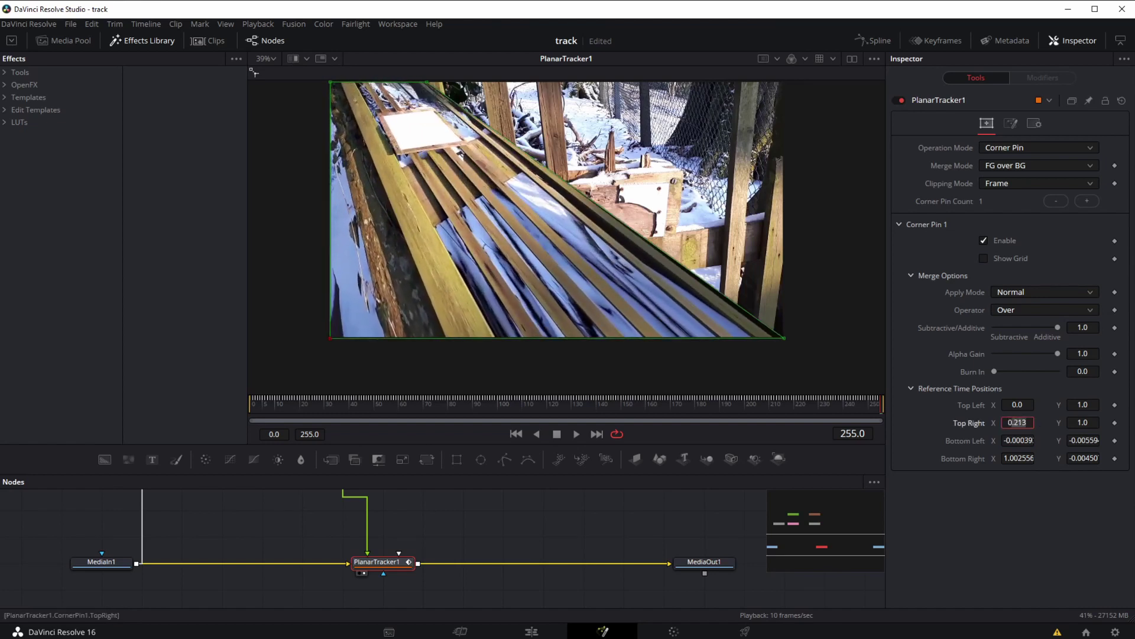
text(1)
key(Tab)
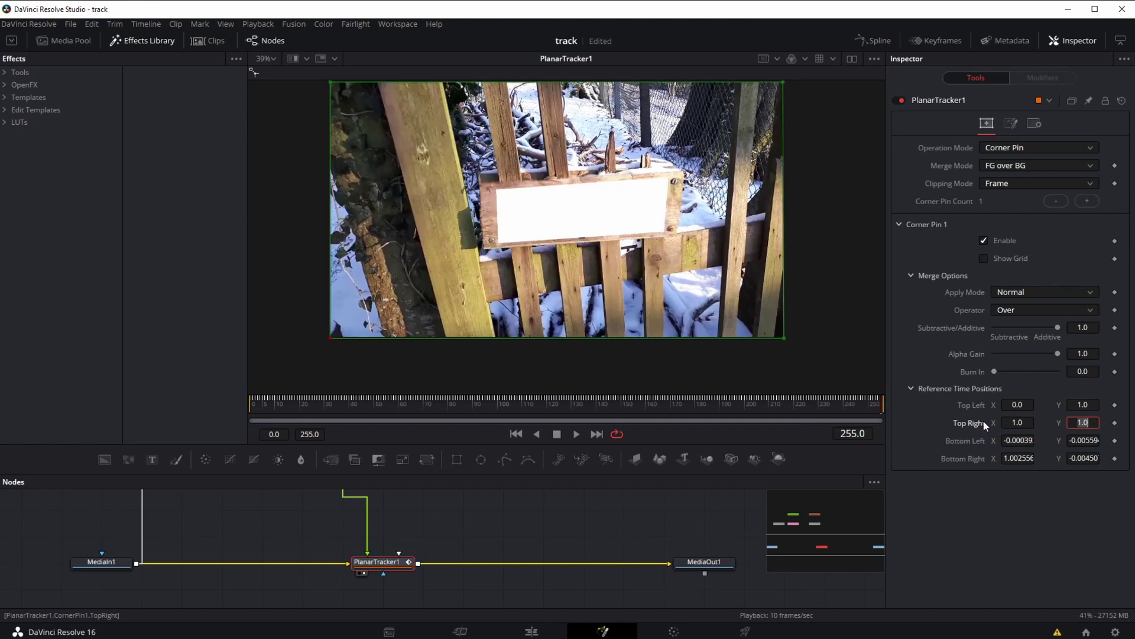
- Set Corner Pin 1's bottom left reference position to X 0.0 and Y 0.0
click(1008, 440)
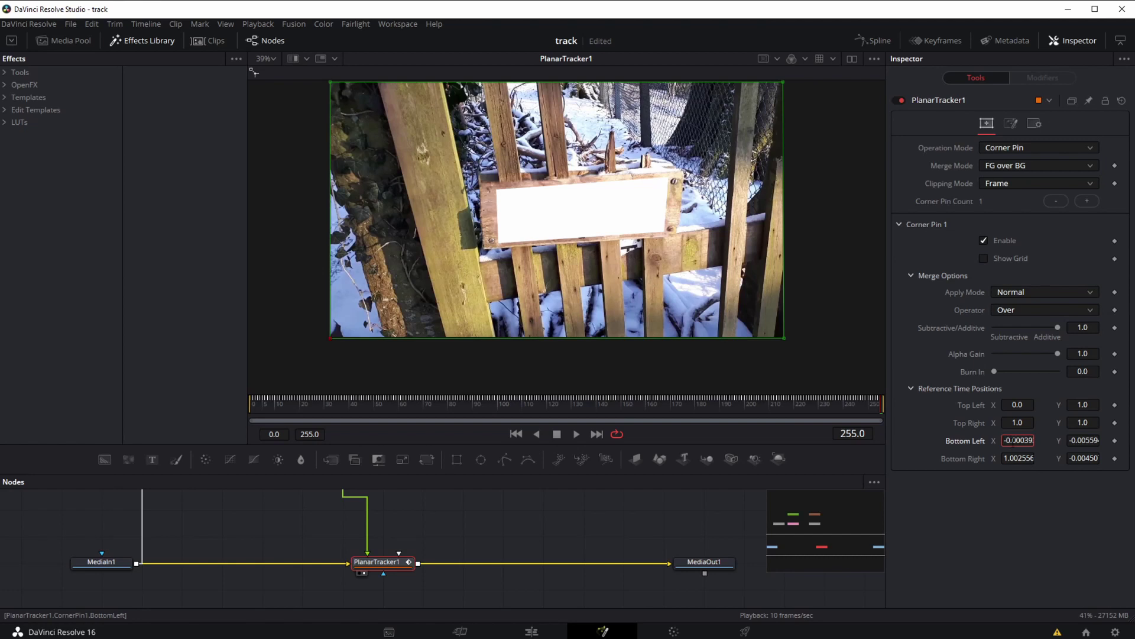
key(Delete)
key(Delete)
key(Delete)
key(Delete)
key(Delete)
key(Delete)
key(Delete)
key(Delete)
text(0)
key(Tab)
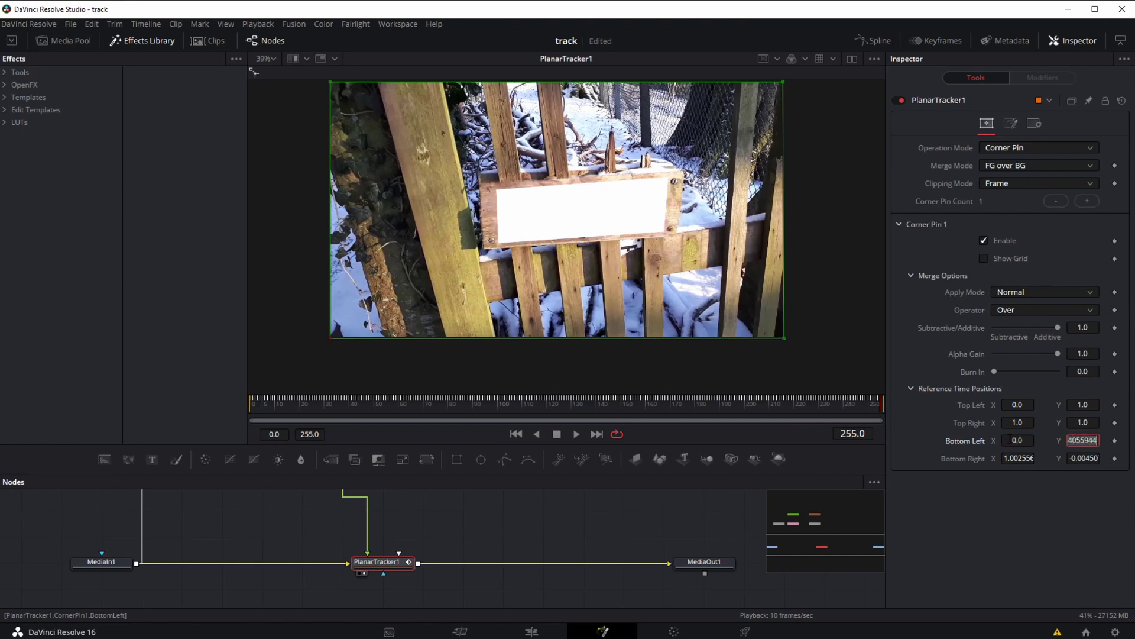
text(0)
key(Tab)
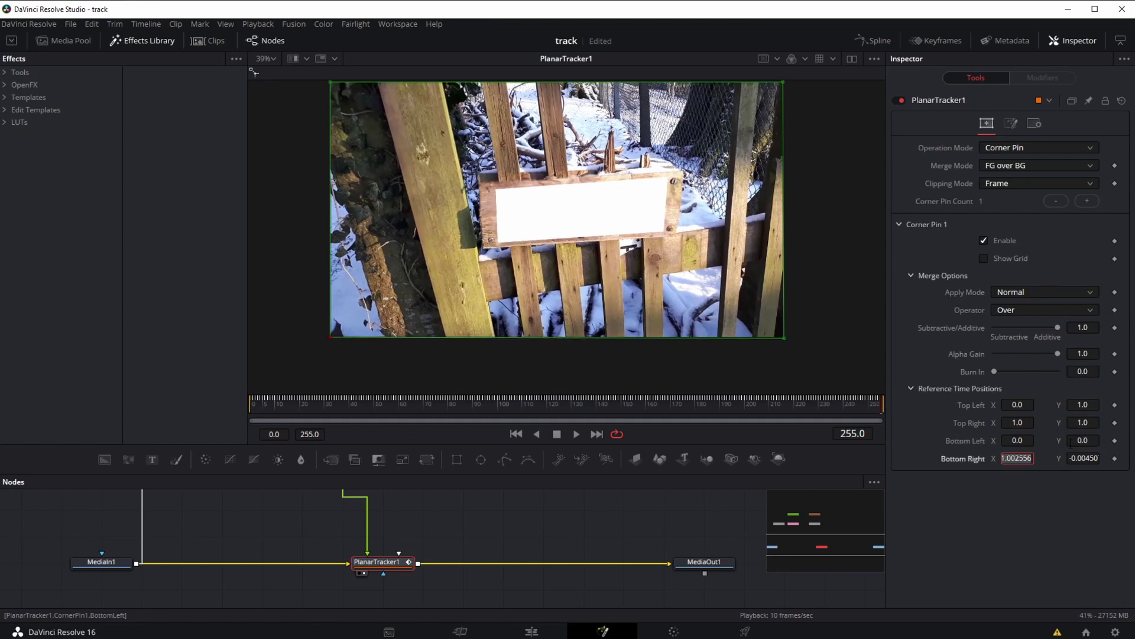
- Set Corner Pin 1's bottom right reference position to X 1.0 and Y 0.0, and save the project
text(1)
key(Tab)
click(1074, 459)
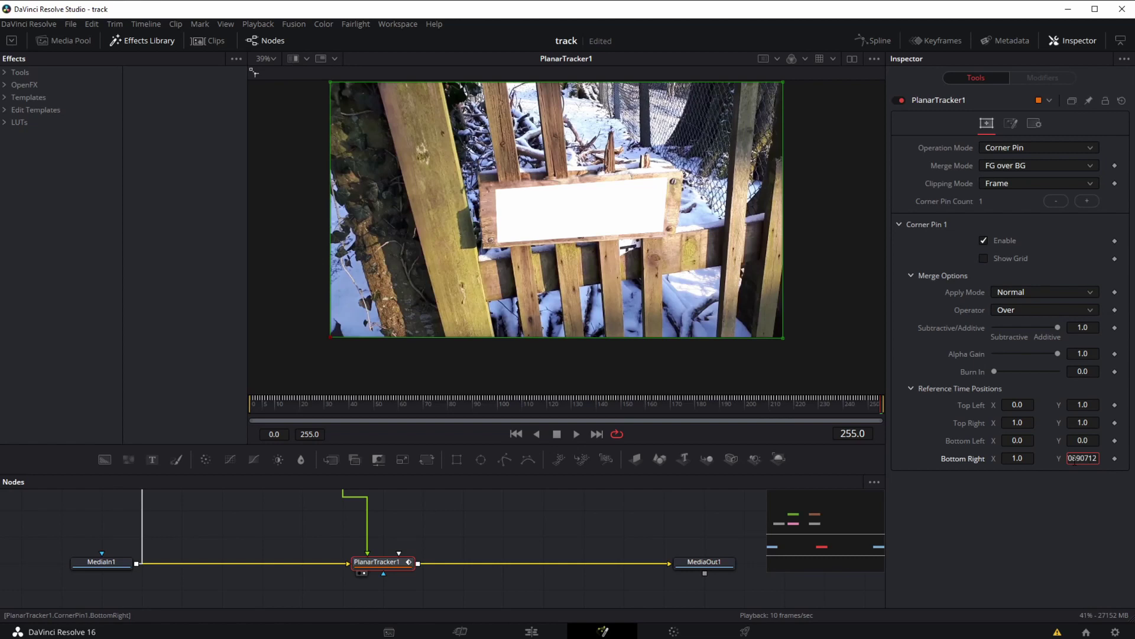
key(Left)
key(Left)
key(Left)
key(Left)
key(Left)
key(Left)
key(Left)
key(Left)
key(Left)
key(Left)
key(Left)
key(Left)
key(Left)
key(Left)
drag(1070, 459, 1117, 461)
text(0)
key(Return)
click(71, 24)
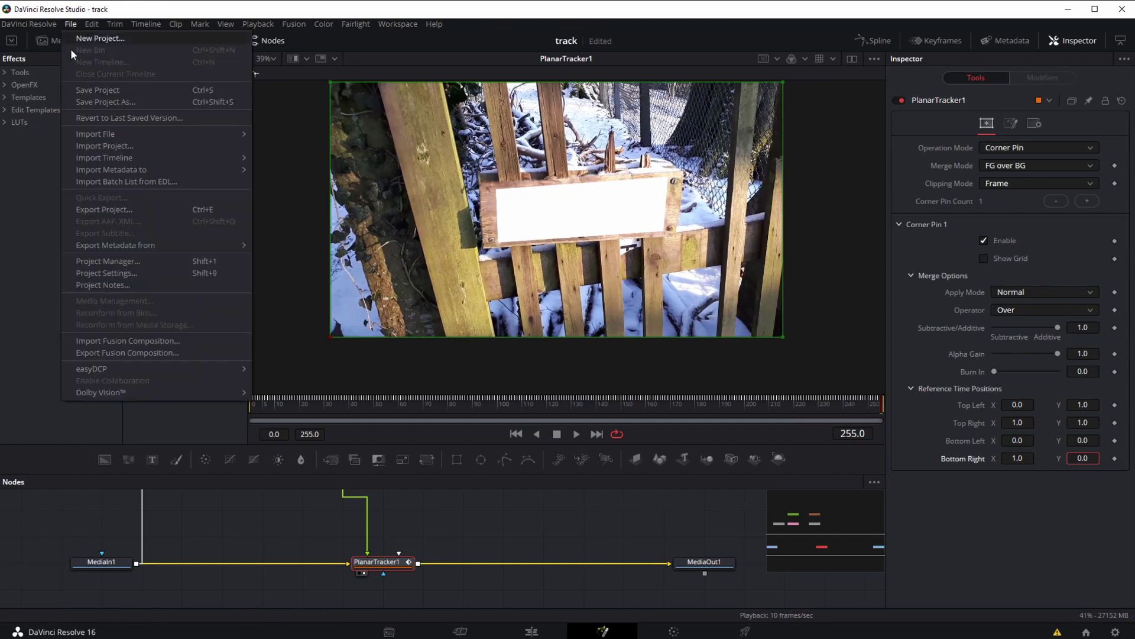
click(73, 89)
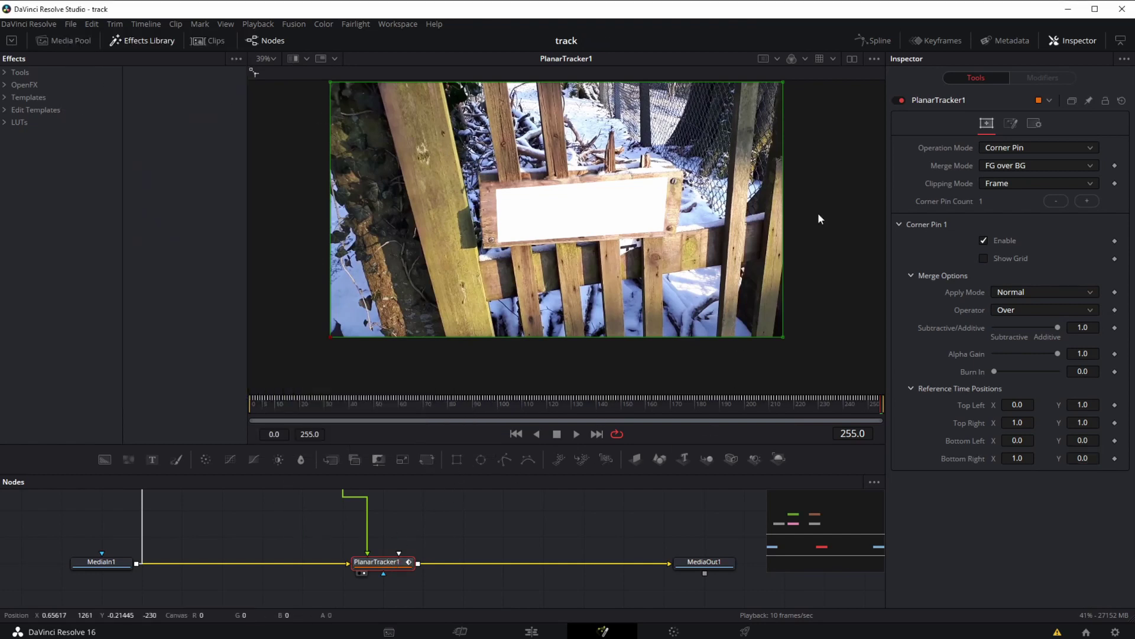
- Try PlanarTracker1's FG only merge mode and Domain clipping mode, ending on FG over BG and Frame
click(992, 166)
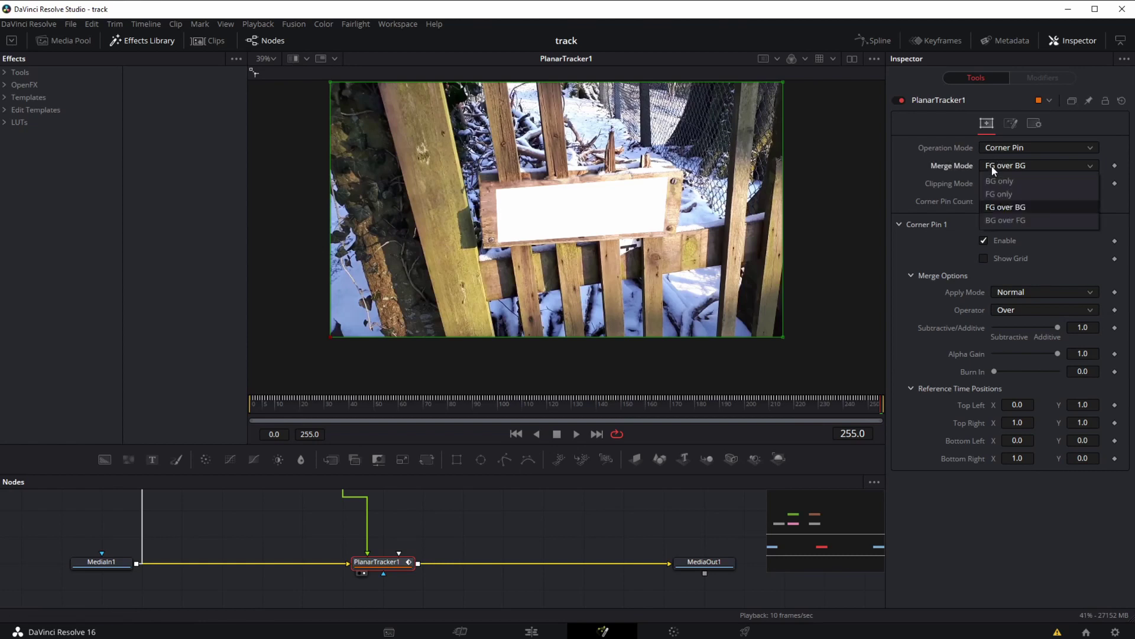
click(991, 193)
click(992, 166)
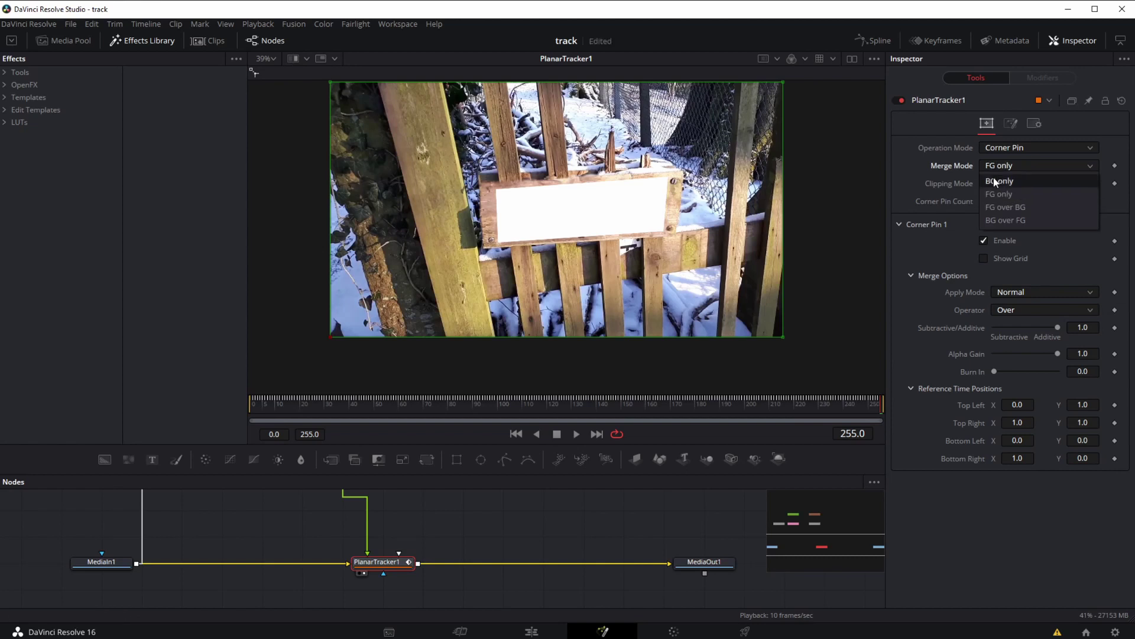
click(991, 205)
click(999, 185)
click(999, 197)
click(997, 186)
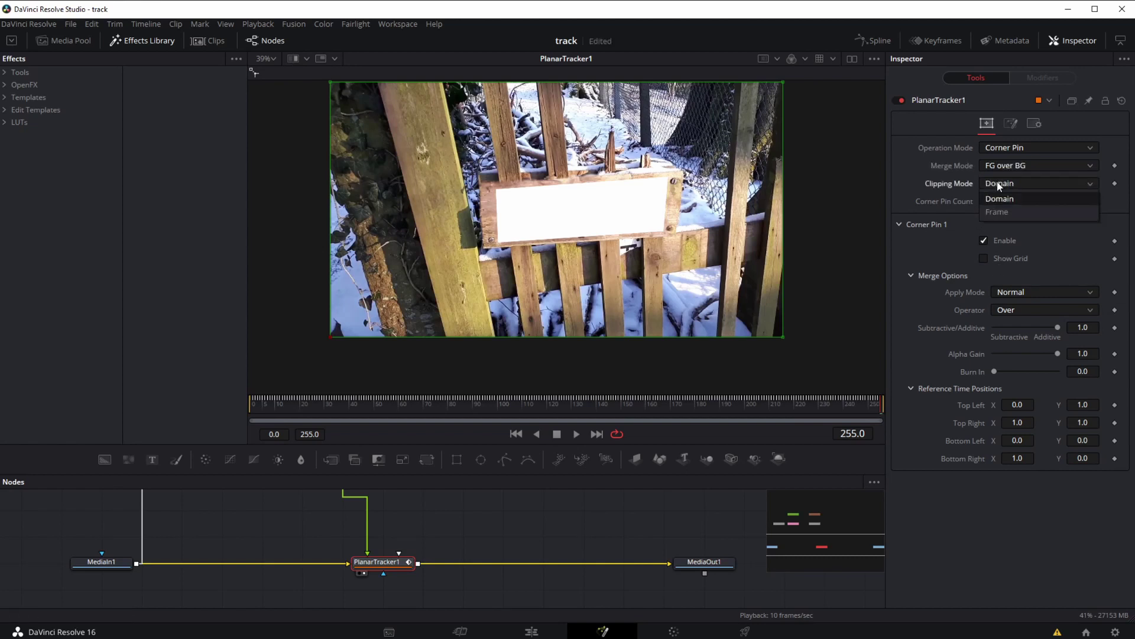
click(997, 211)
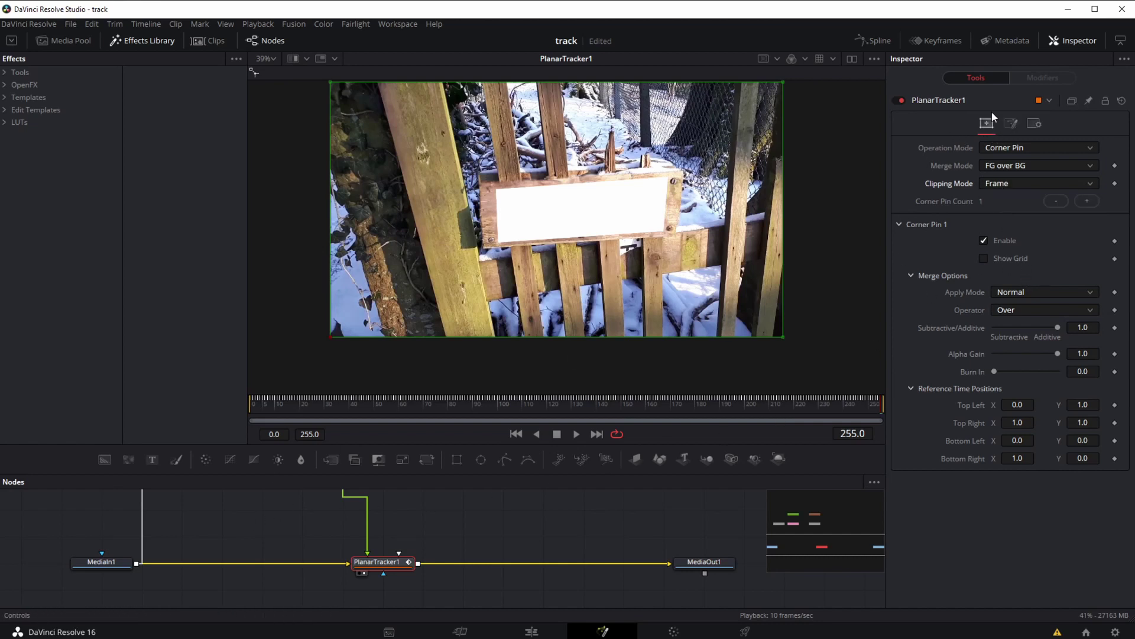
- Preview PlanarTracker1's Background - preprocessed, Mask and Mask over Background outputs in Track mode, ending on Background
click(997, 152)
click(992, 158)
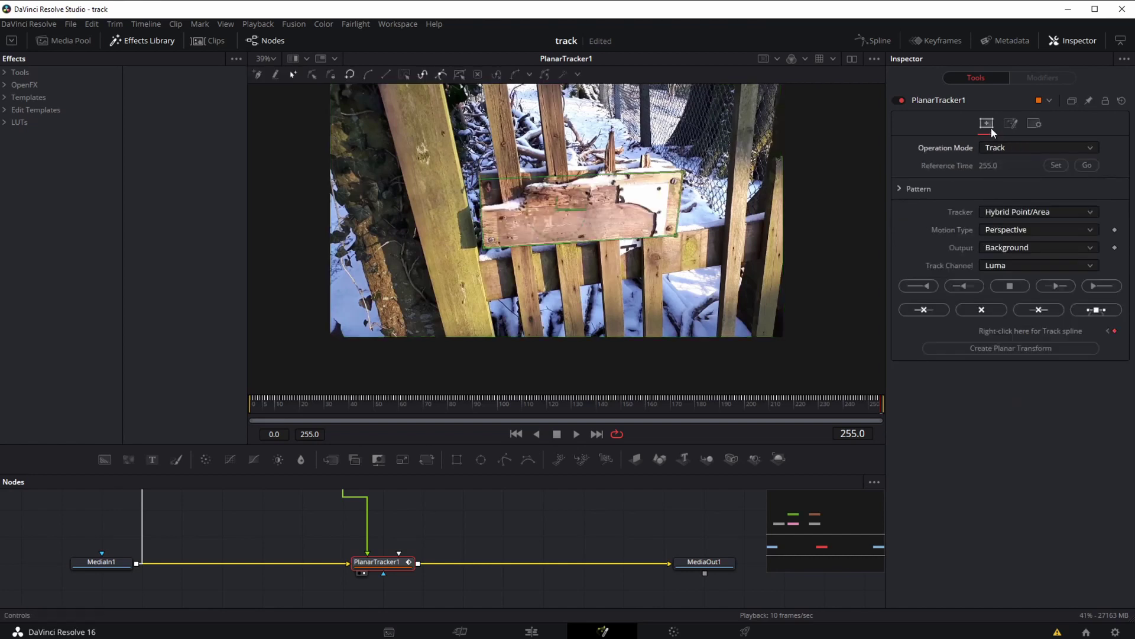
click(988, 249)
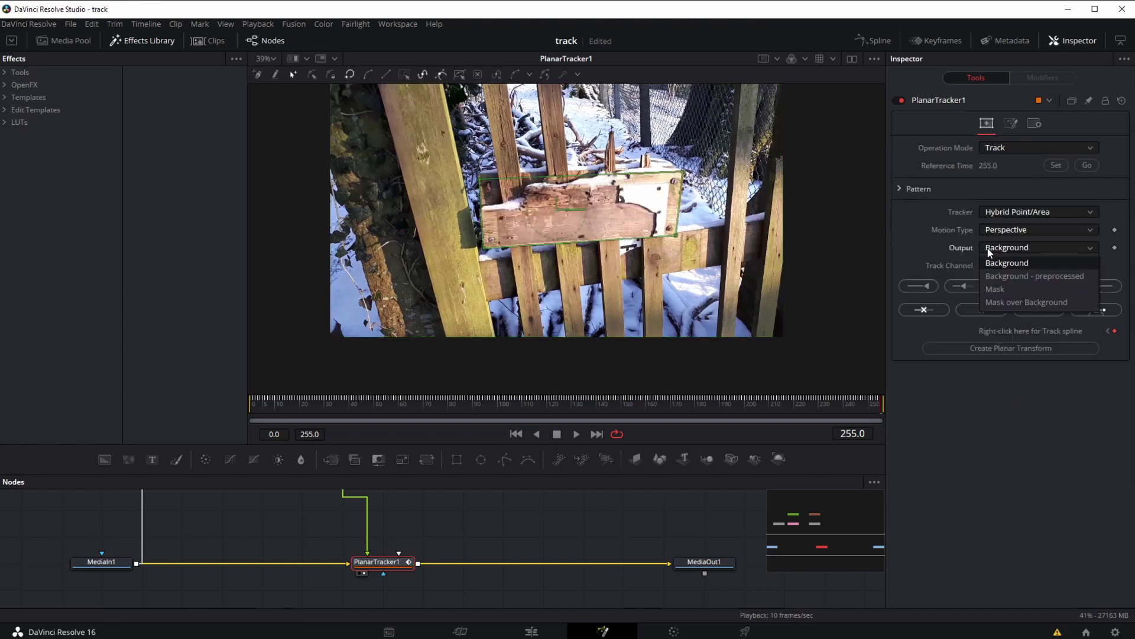
click(987, 275)
click(991, 248)
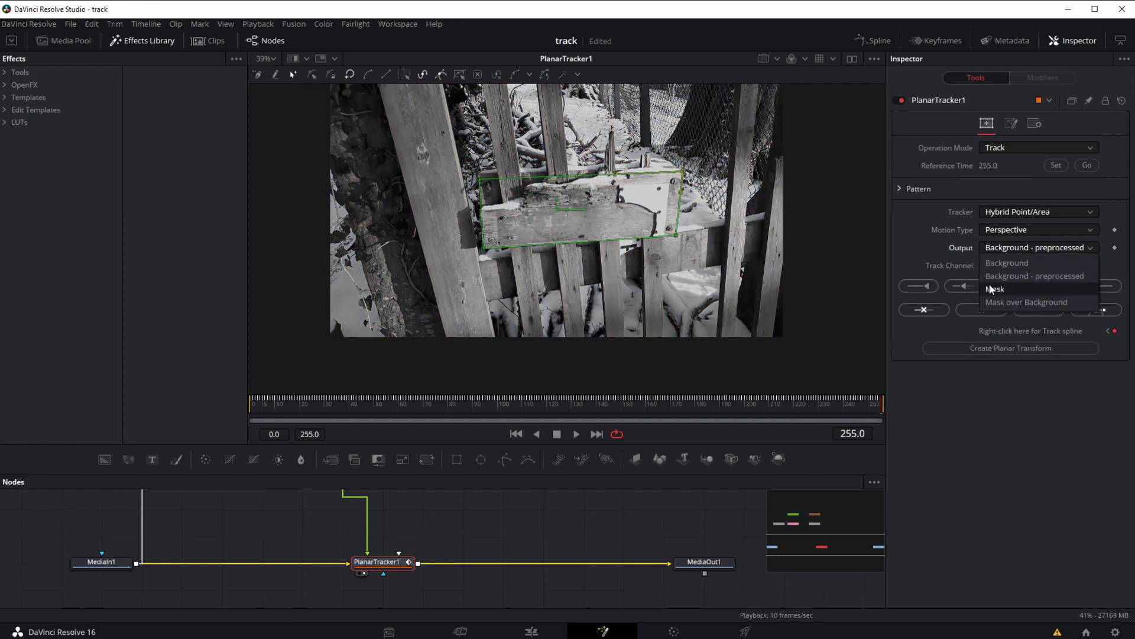
click(995, 288)
click(991, 246)
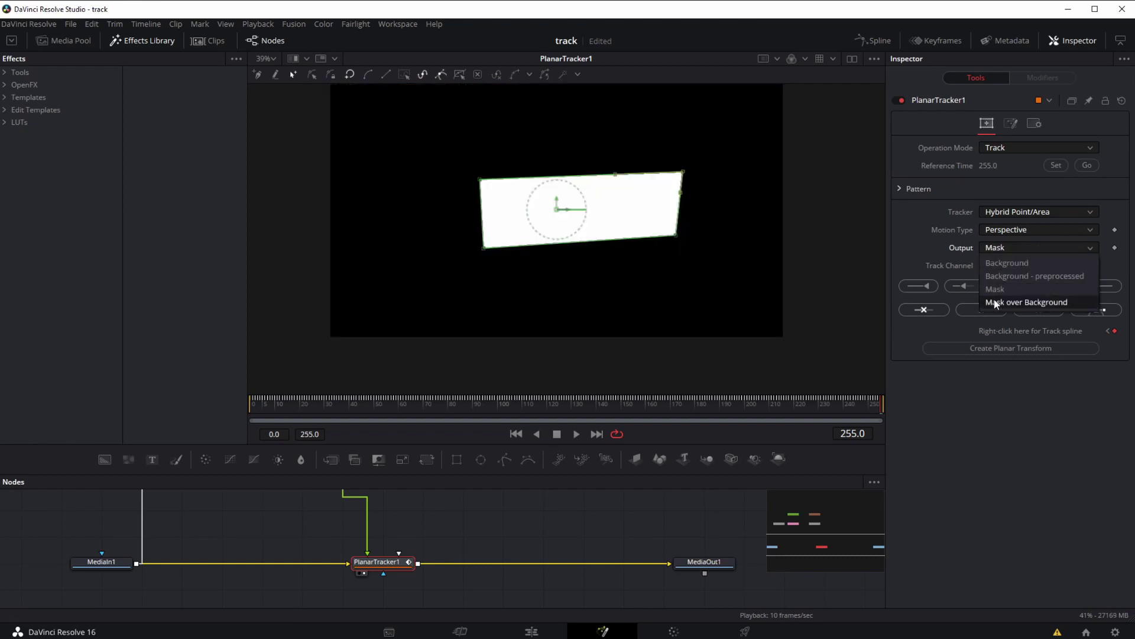
click(1001, 302)
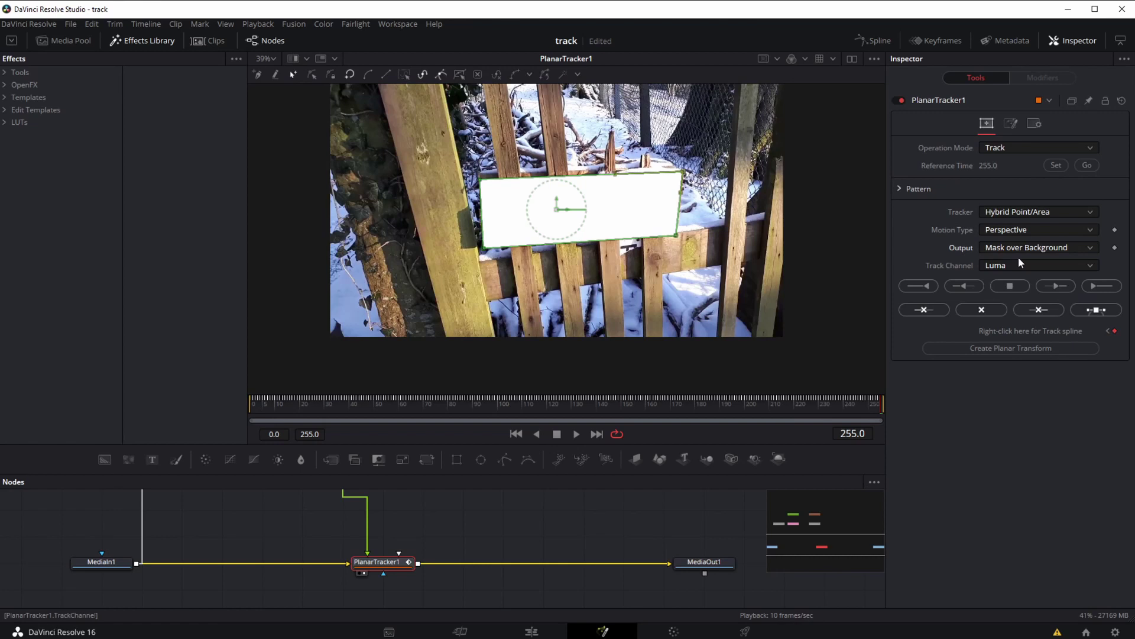
click(996, 249)
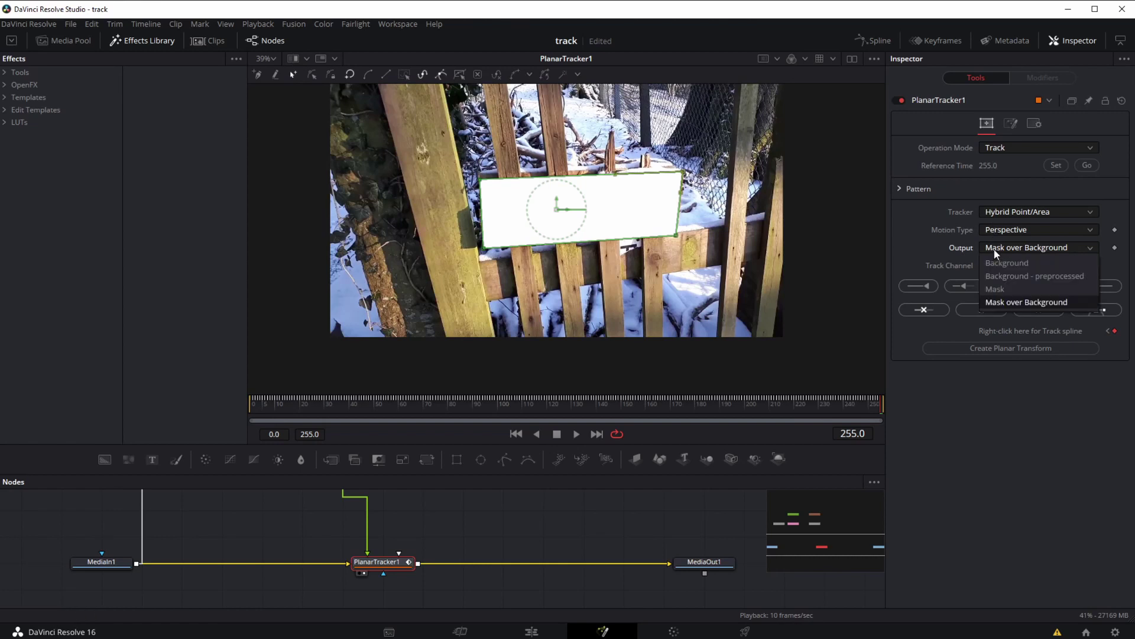
click(998, 264)
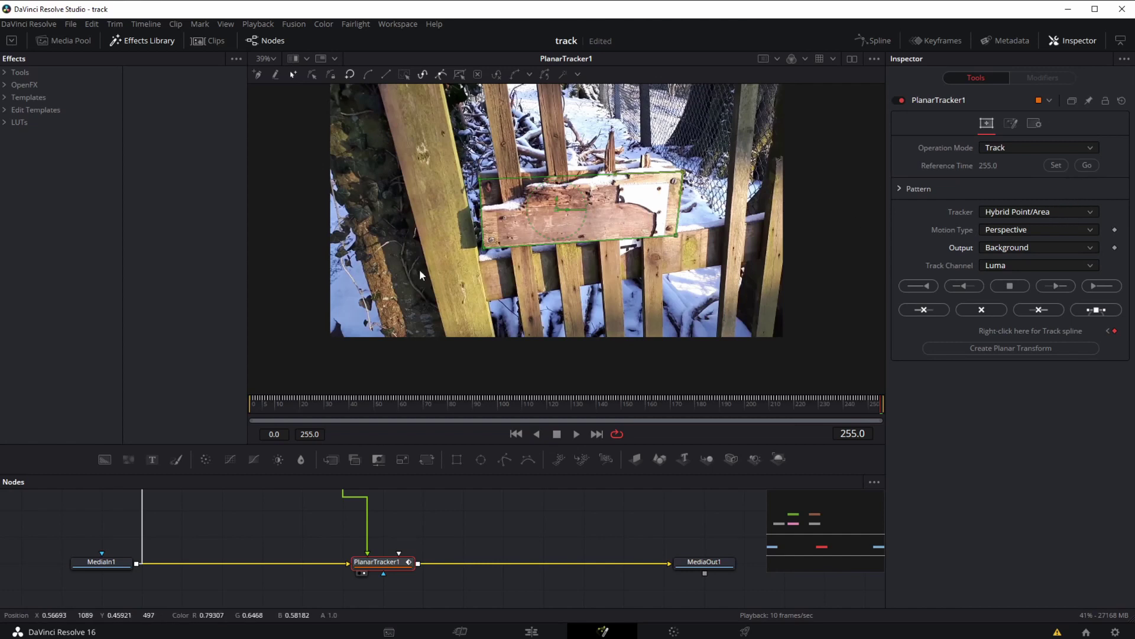
- Compare the tracker's Background - preprocessed and Mask outputs at frame 0, ending on Background
drag(296, 400, 251, 408)
click(1016, 249)
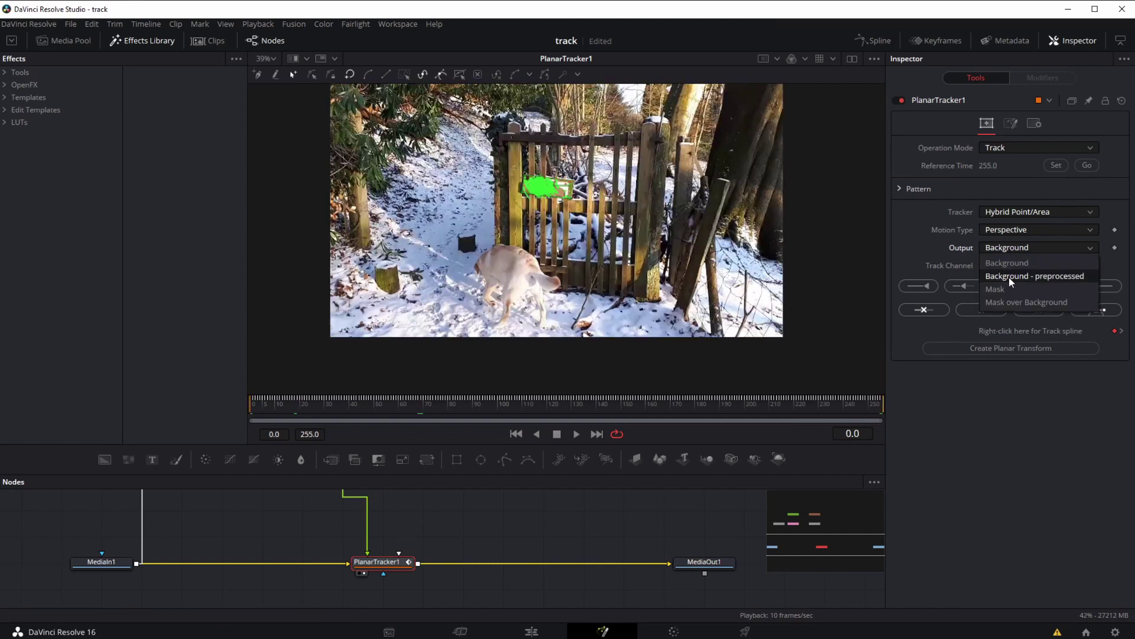
click(1012, 277)
click(1002, 248)
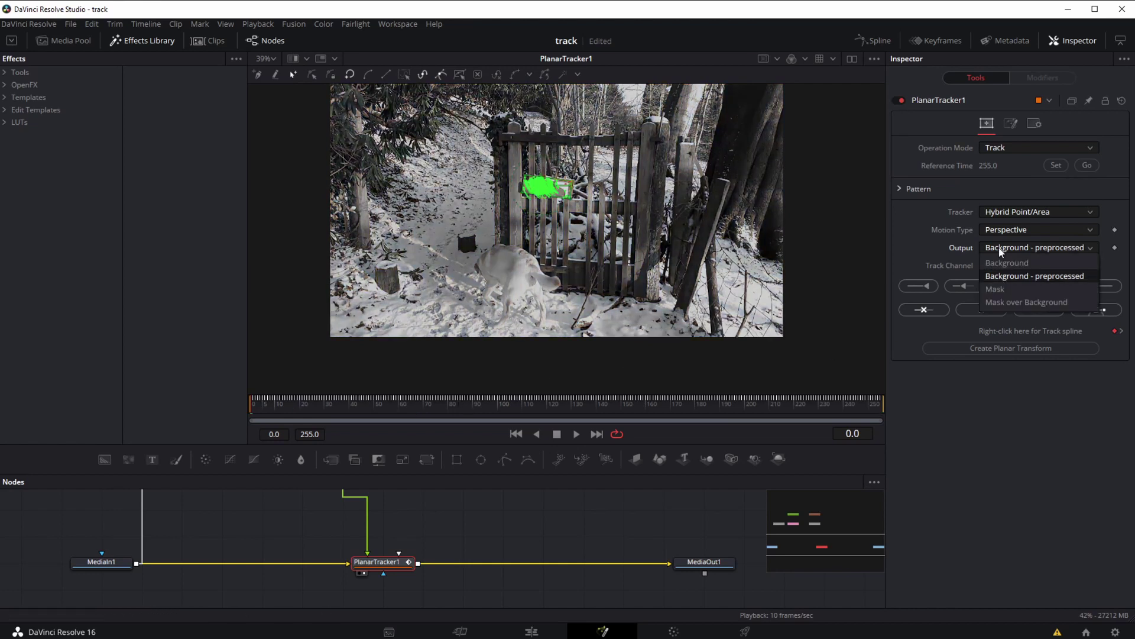
click(995, 290)
click(997, 247)
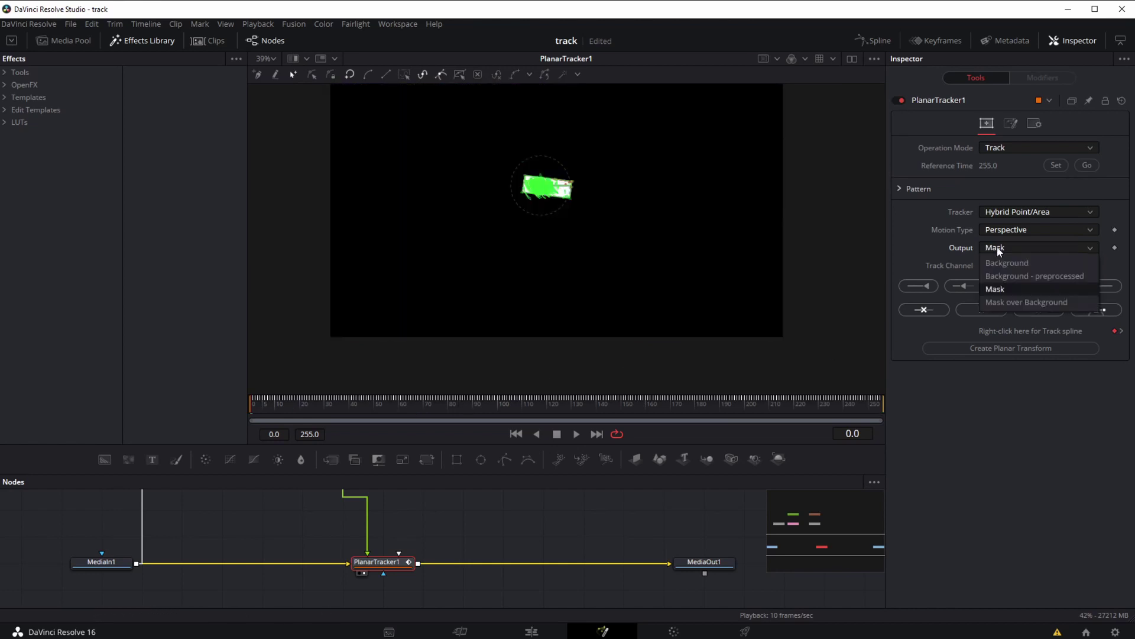
click(1002, 262)
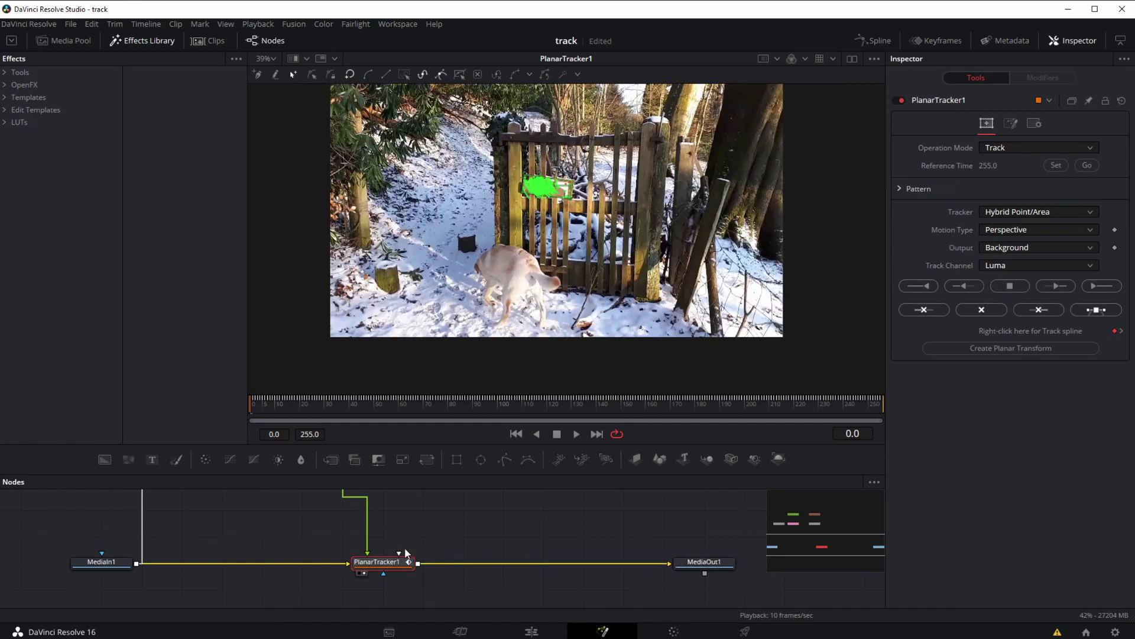
- Set PlanarTracker1's operation mode to Corner Pin and go to frame 255
click(995, 232)
click(948, 189)
click(999, 148)
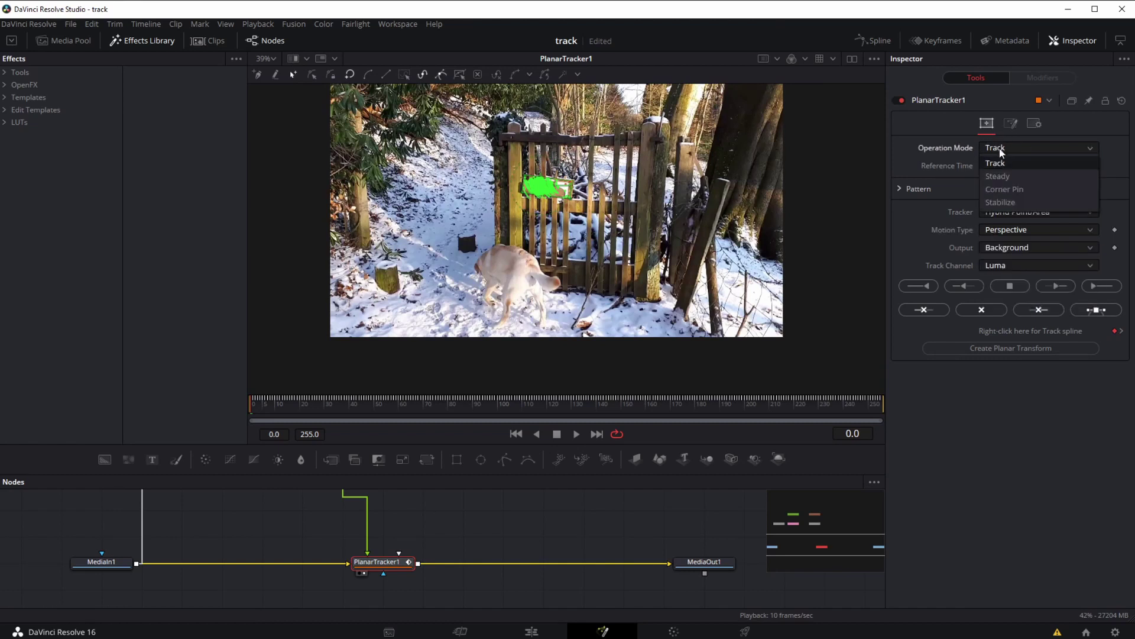
click(1001, 181)
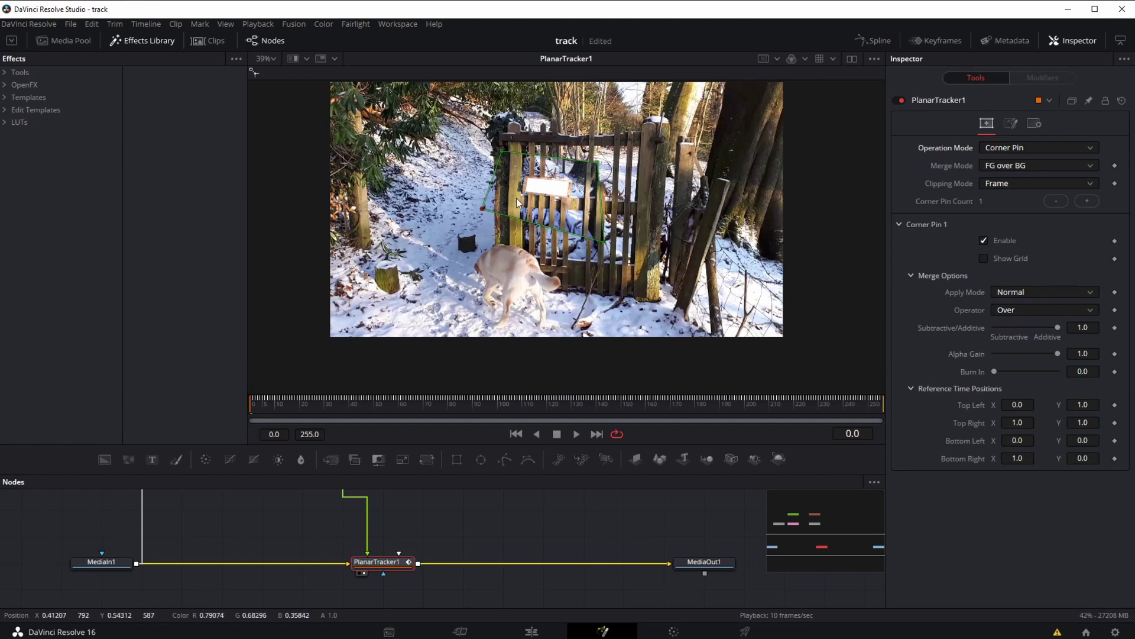
drag(843, 406, 891, 406)
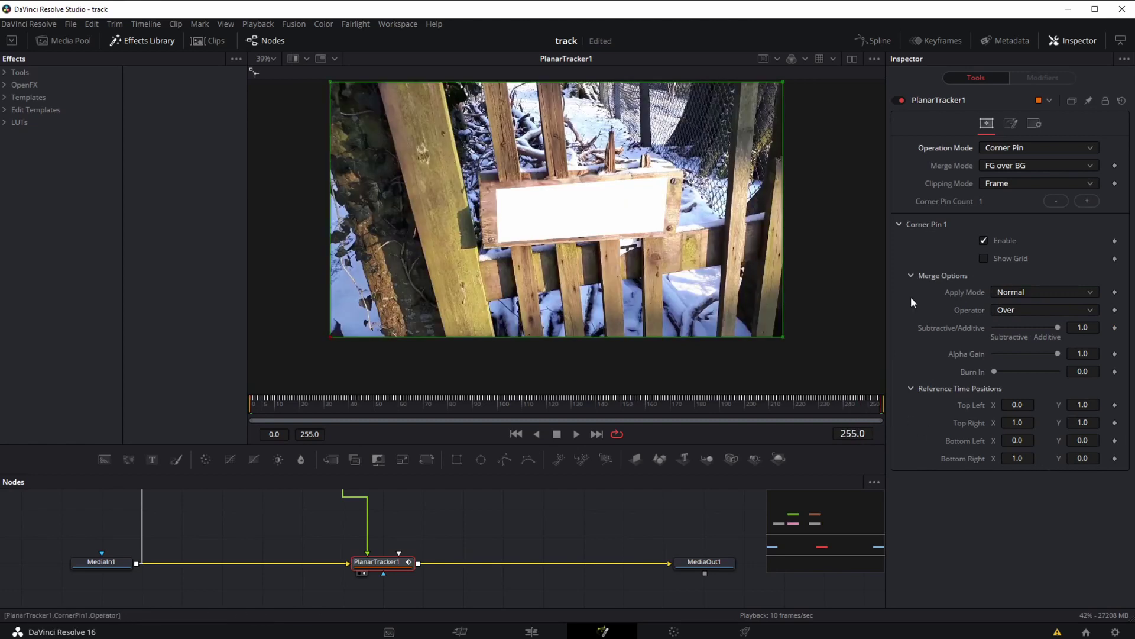
drag(263, 542, 155, 541)
drag(278, 560, 455, 537)
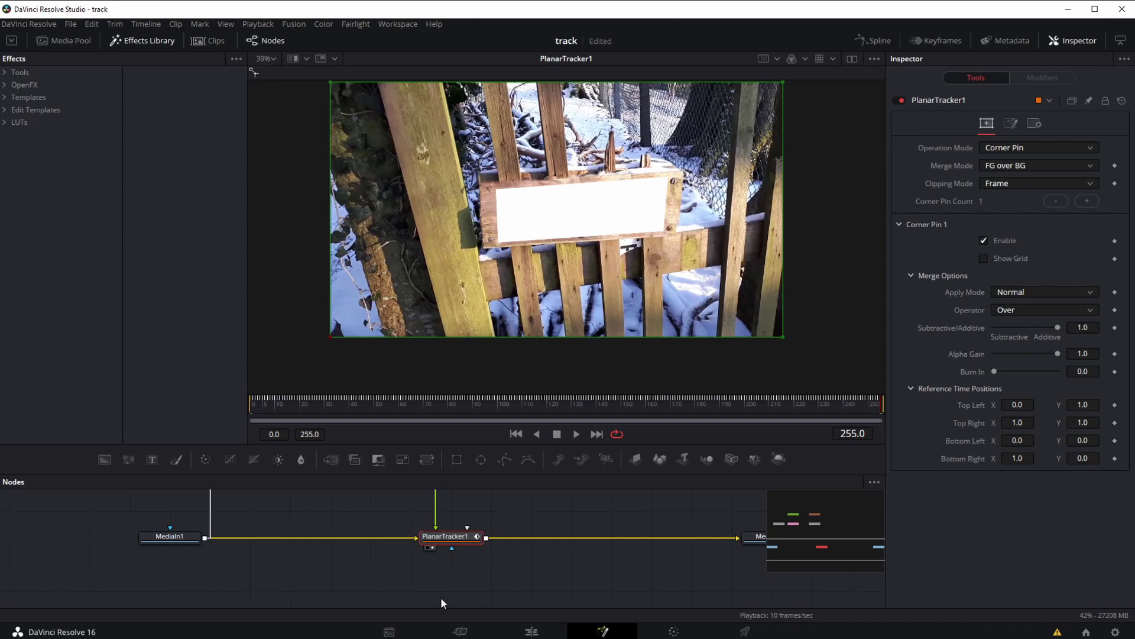
drag(388, 527, 379, 563)
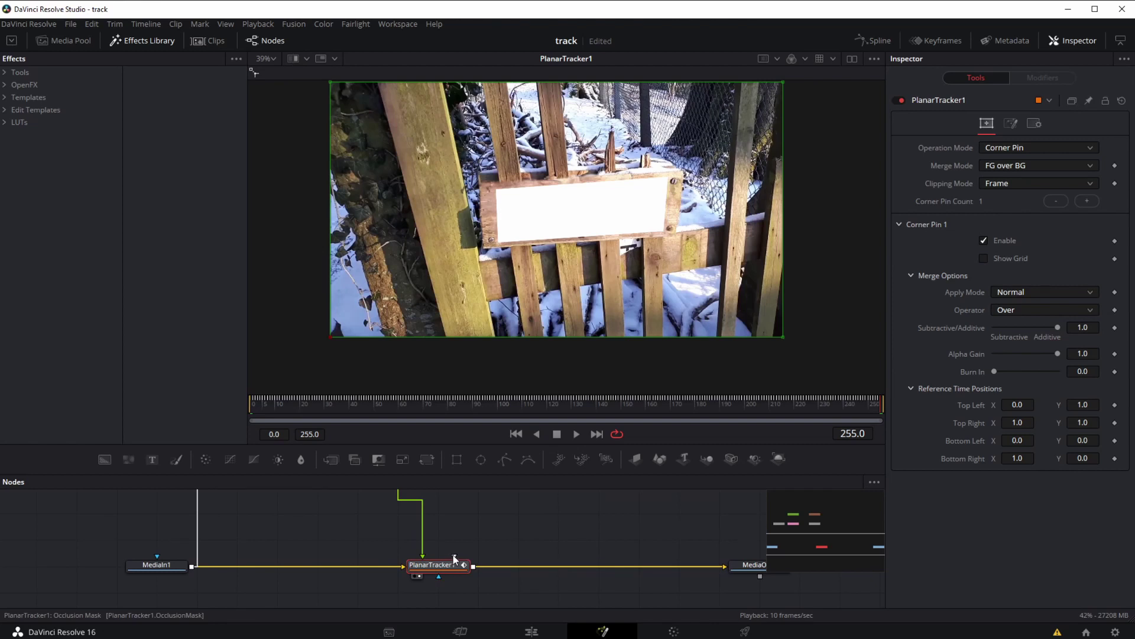
drag(452, 554, 439, 577)
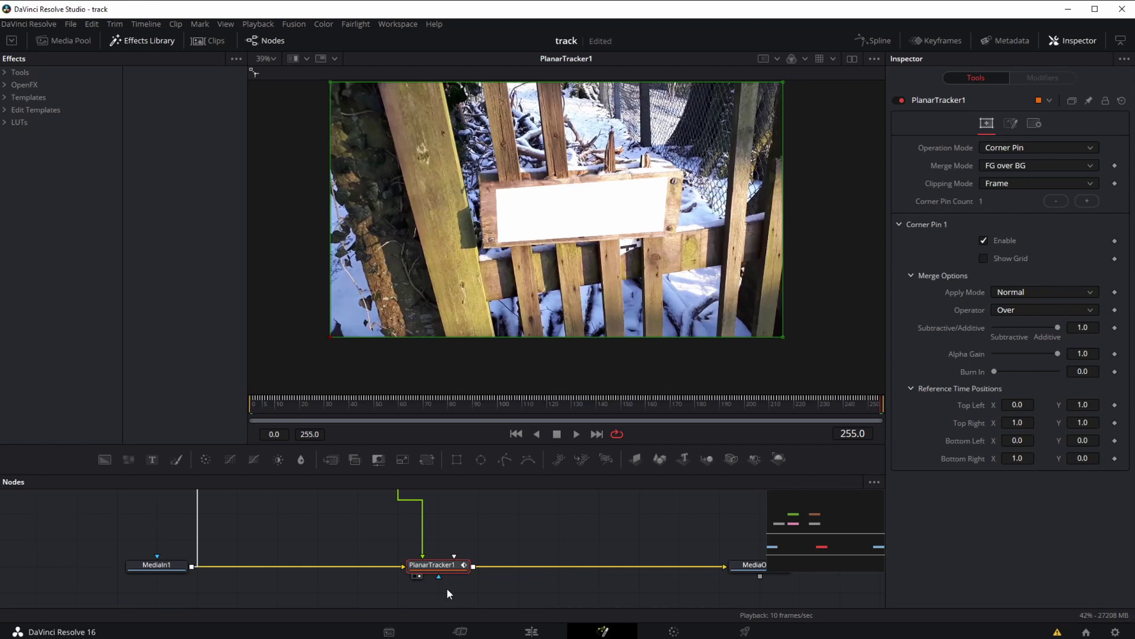
drag(437, 580, 440, 575)
- Duplicate PlanarTracker1 below the original and feed the copy from MediaIn1's output
drag(339, 581, 323, 542)
click(331, 553)
click(405, 531)
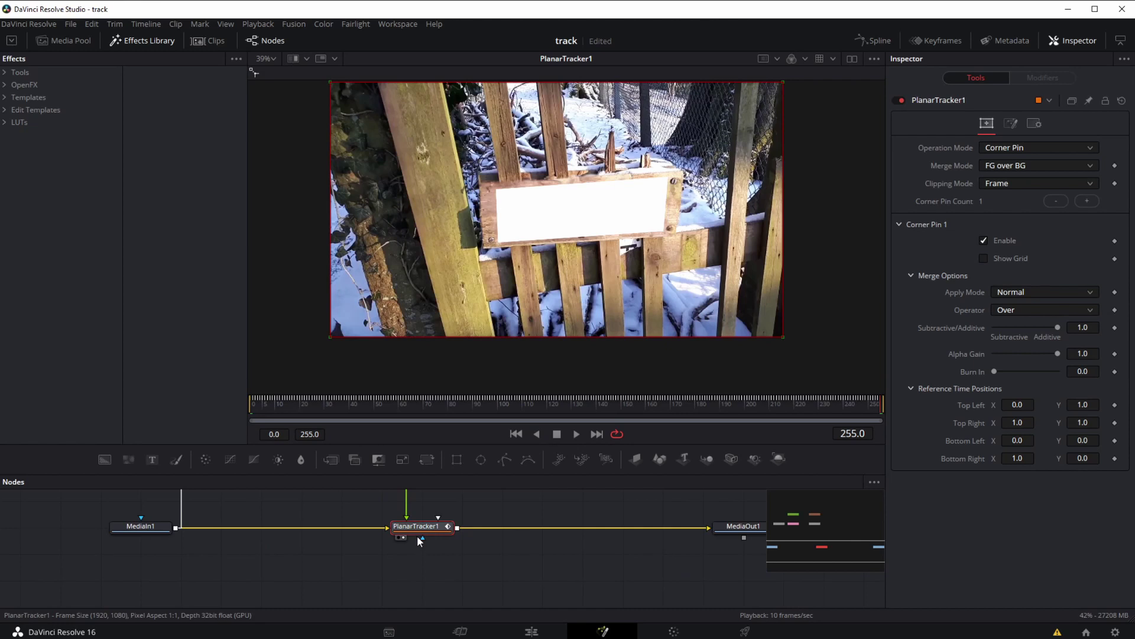
key(ctrl+v)
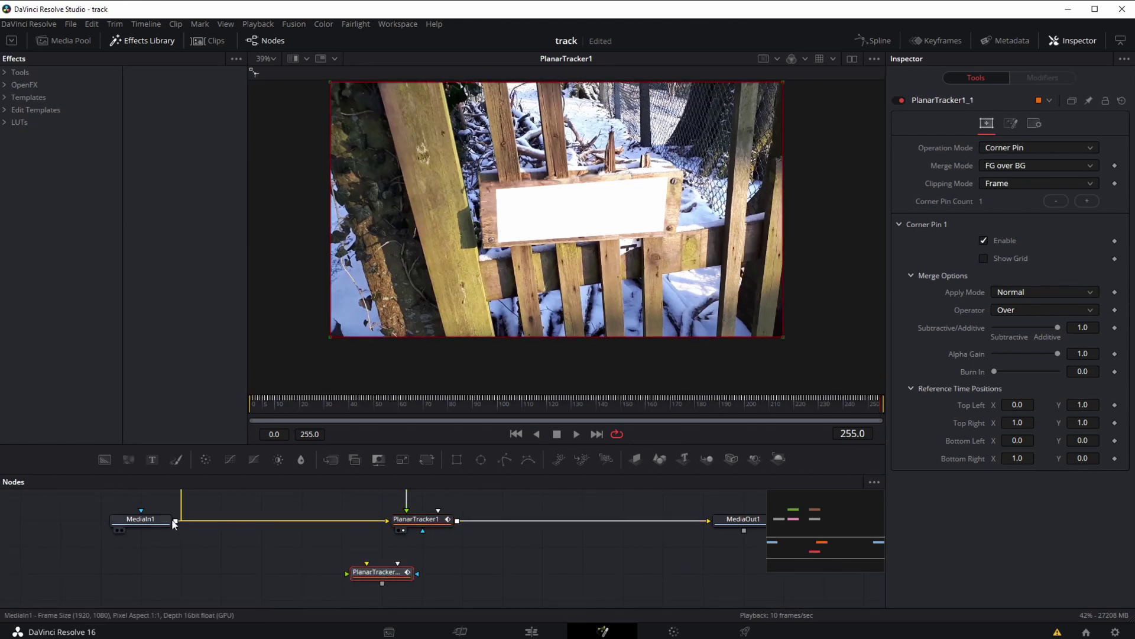
drag(176, 520, 383, 578)
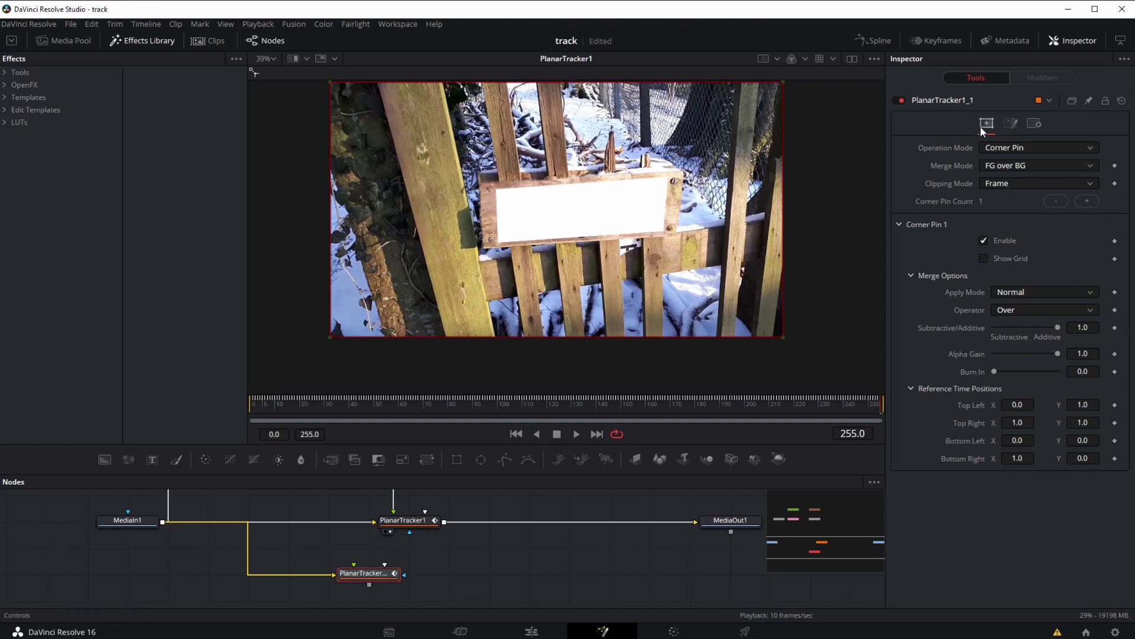
- Set the duplicate tracker to Track mode with Mask output, and connect it to PlanarTracker1's effect mask
click(1009, 149)
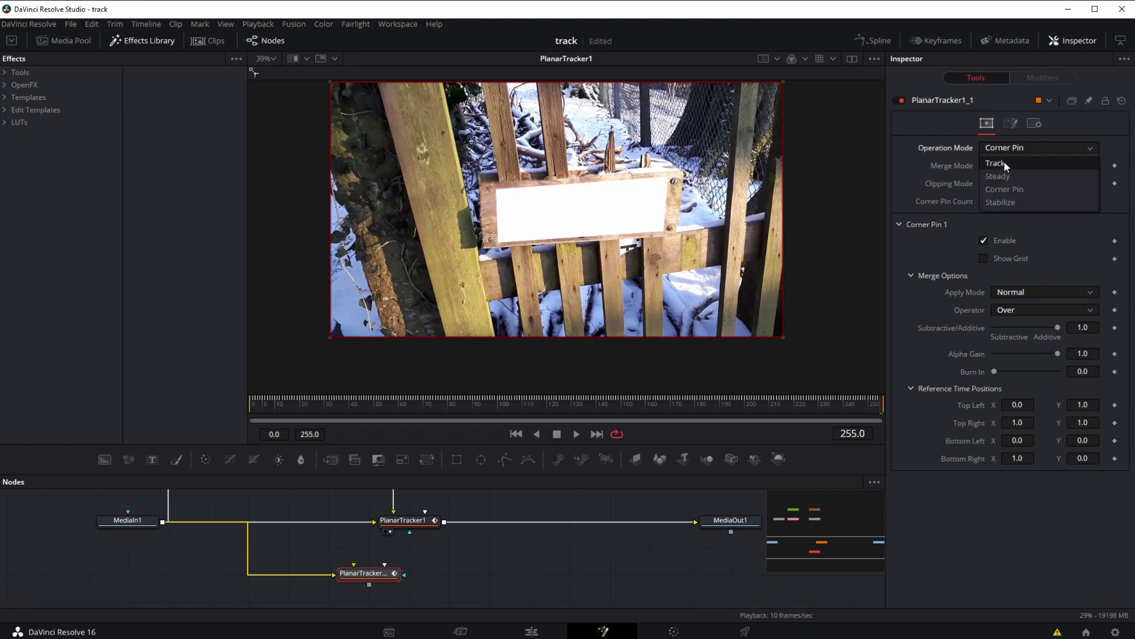
click(1004, 161)
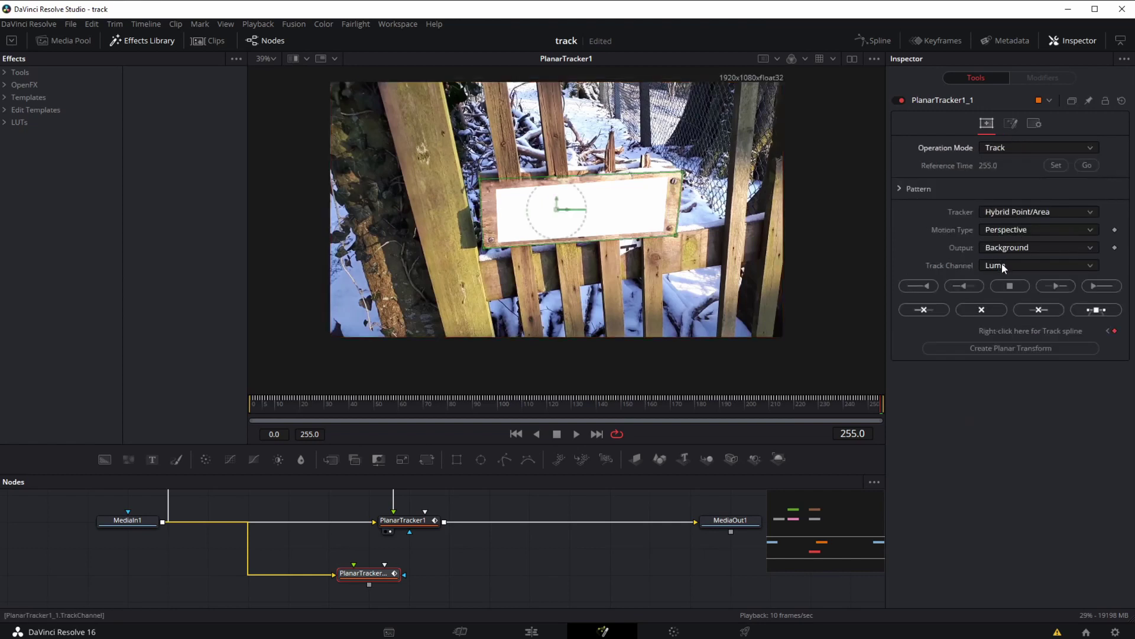
click(999, 247)
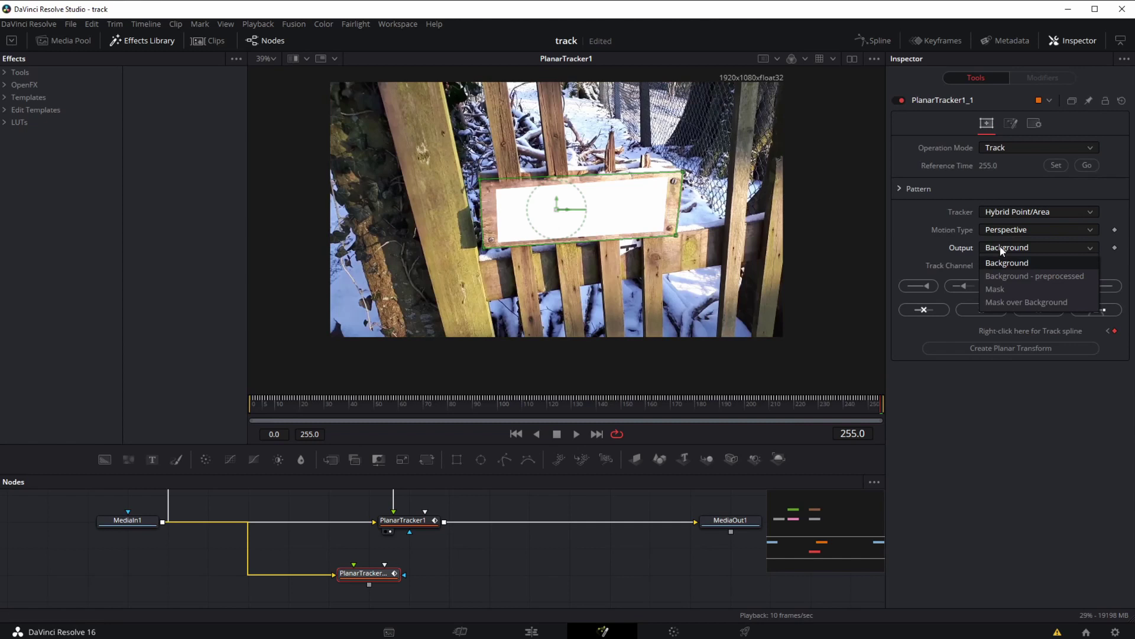
click(1001, 289)
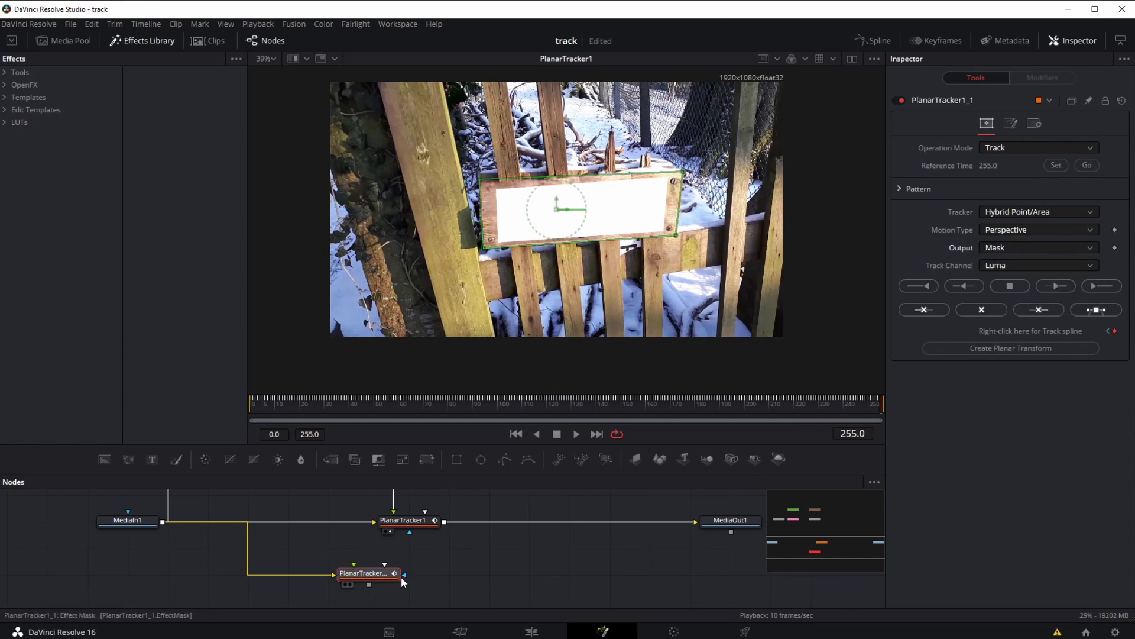
drag(369, 585, 426, 512)
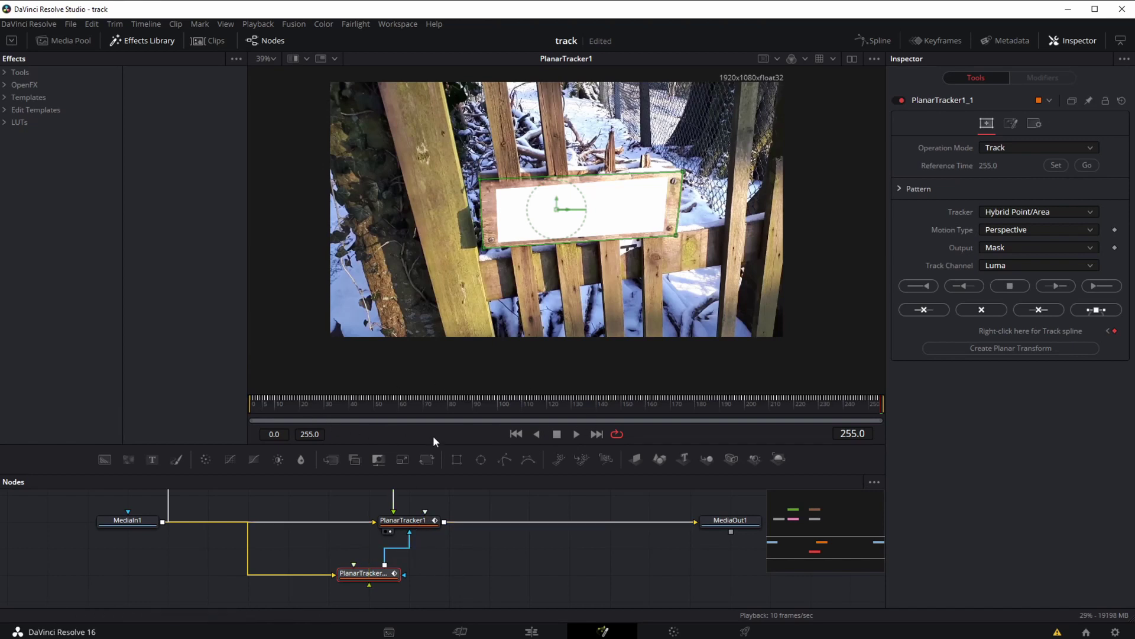
- Scrub through the clip to check how the tracked mask limits the plate composite on PlanarTracker1
drag(285, 400, 466, 403)
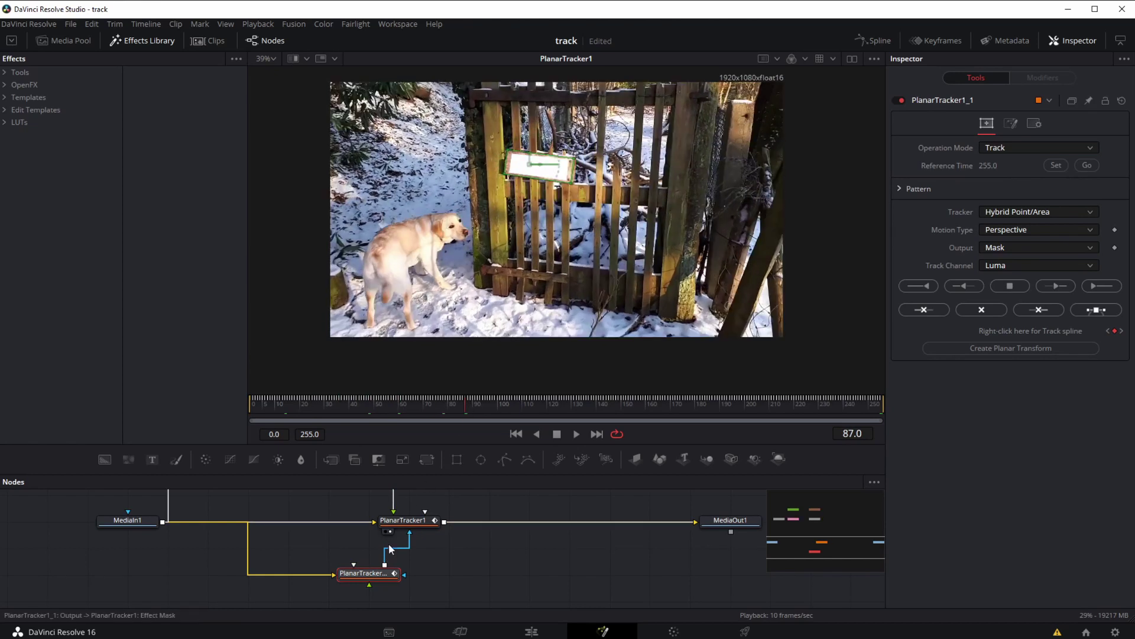
click(410, 525)
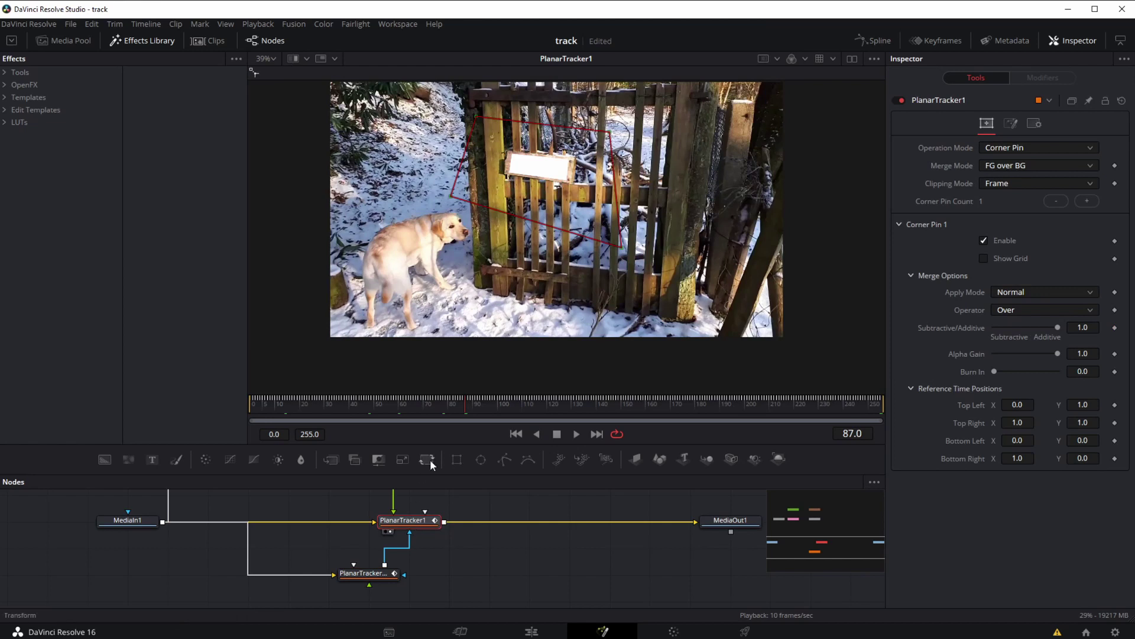
drag(474, 403, 686, 407)
drag(850, 400, 881, 417)
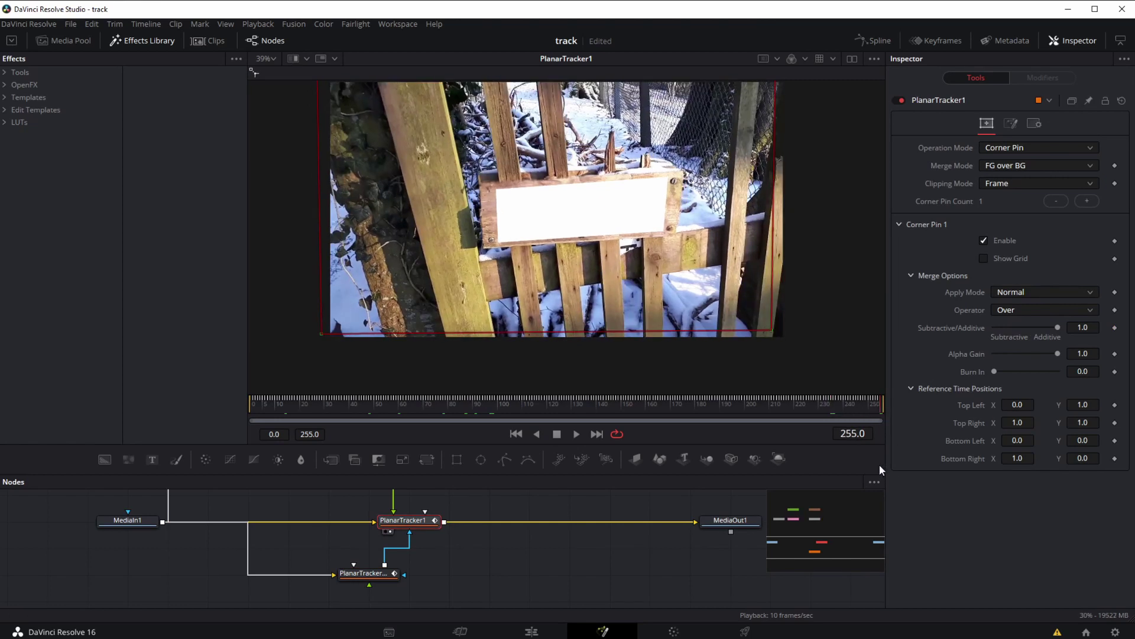
drag(770, 407, 662, 397)
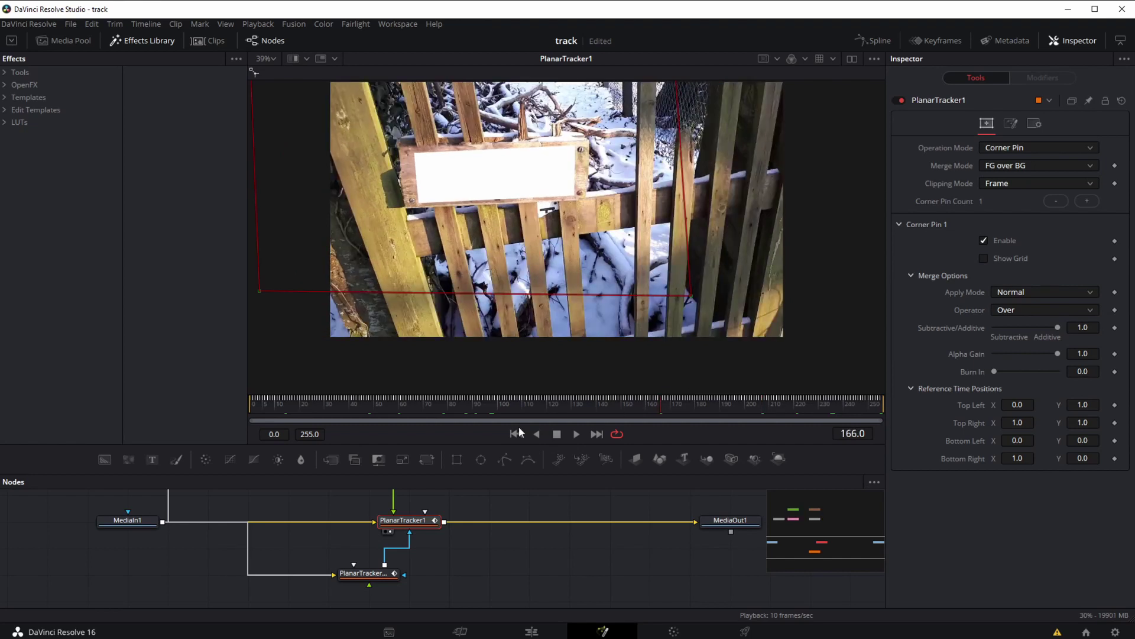
- Disconnect the duplicate tracker's output from PlanarTracker1's effect mask and reconnect it
drag(409, 532, 429, 553)
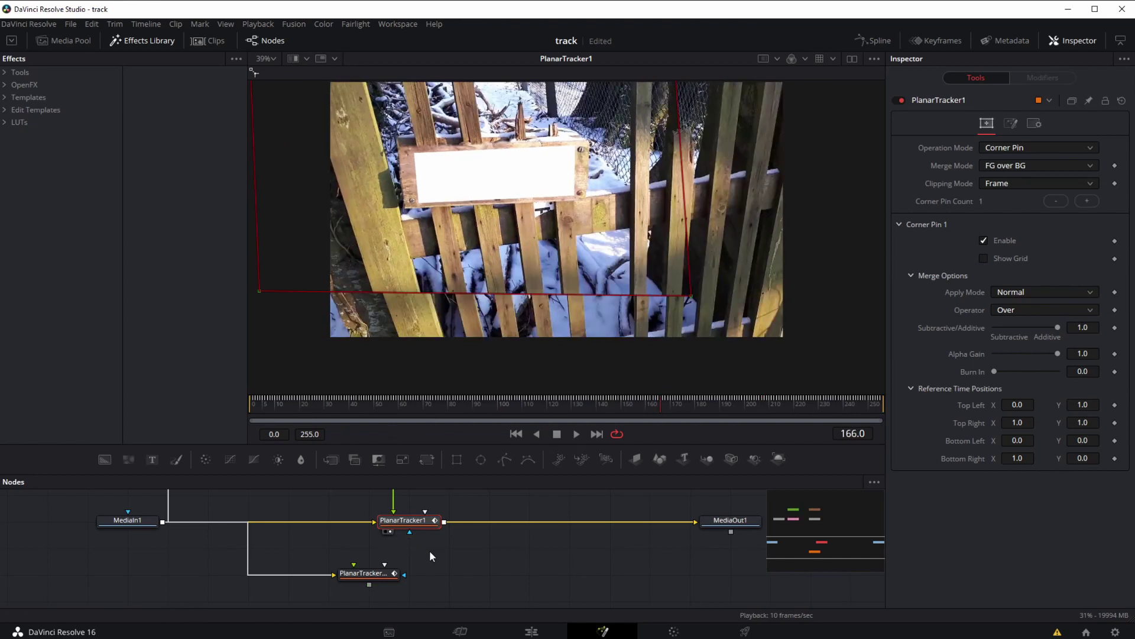
drag(369, 584, 411, 535)
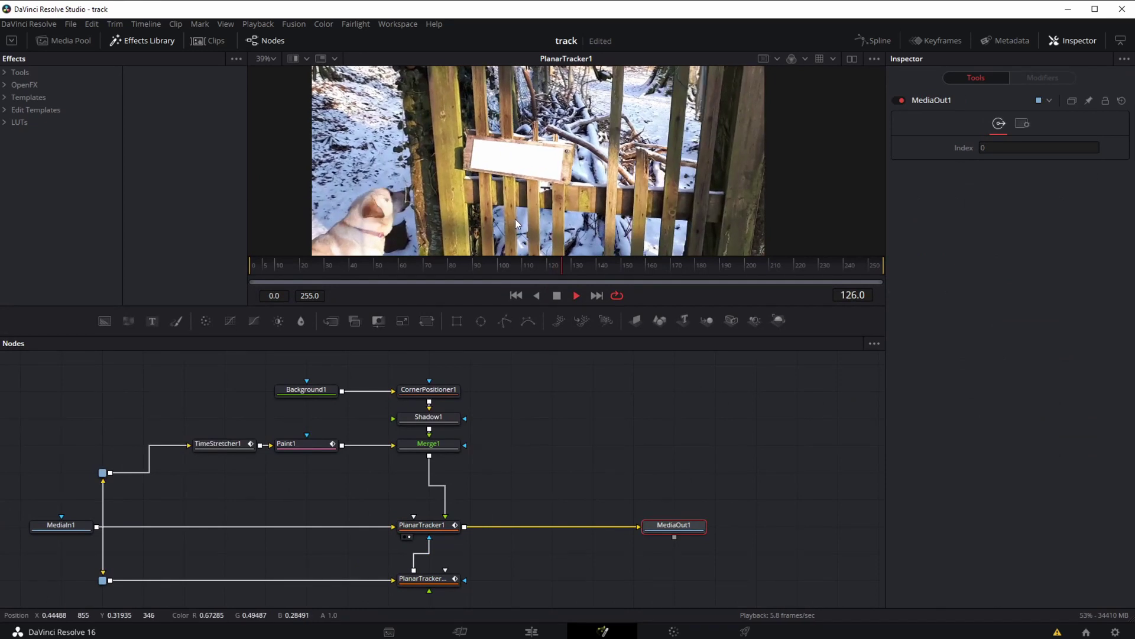
- Review the plate composite during playback with the whole frame in view, stop, and move the playhead to frame 192
scroll(520, 235, down, 2)
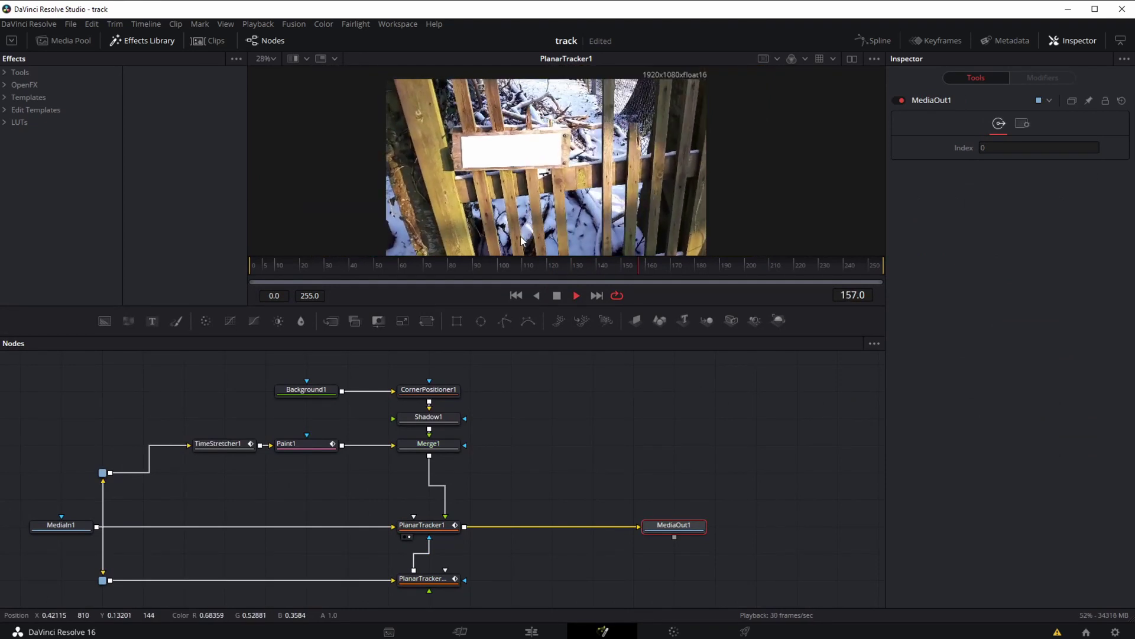
drag(510, 308, 508, 325)
drag(507, 402, 511, 389)
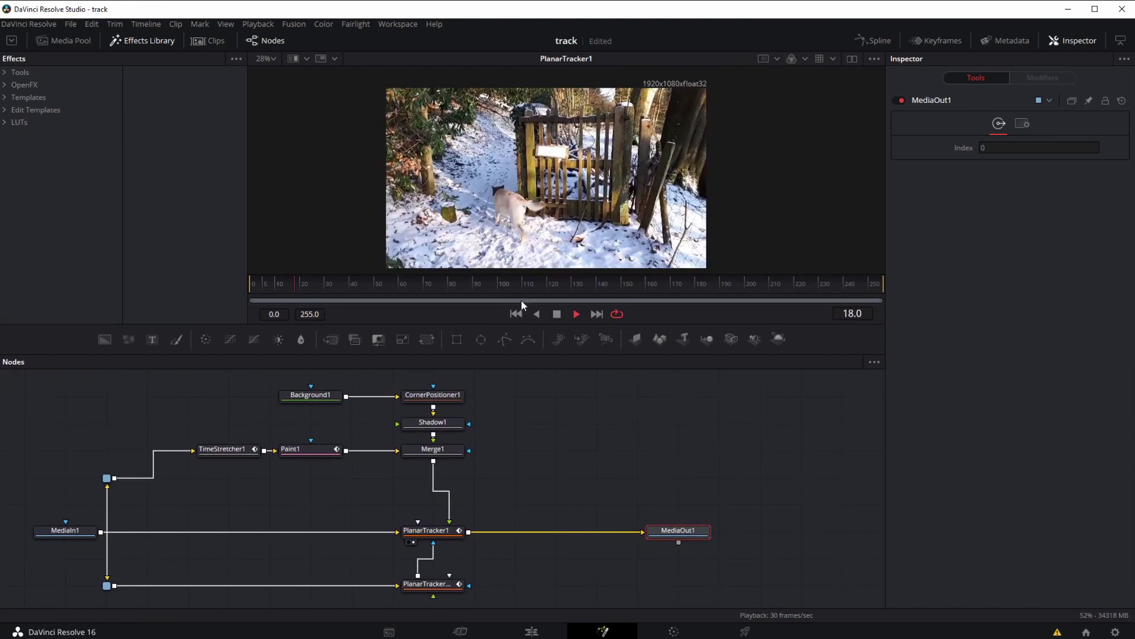
drag(530, 274, 532, 281)
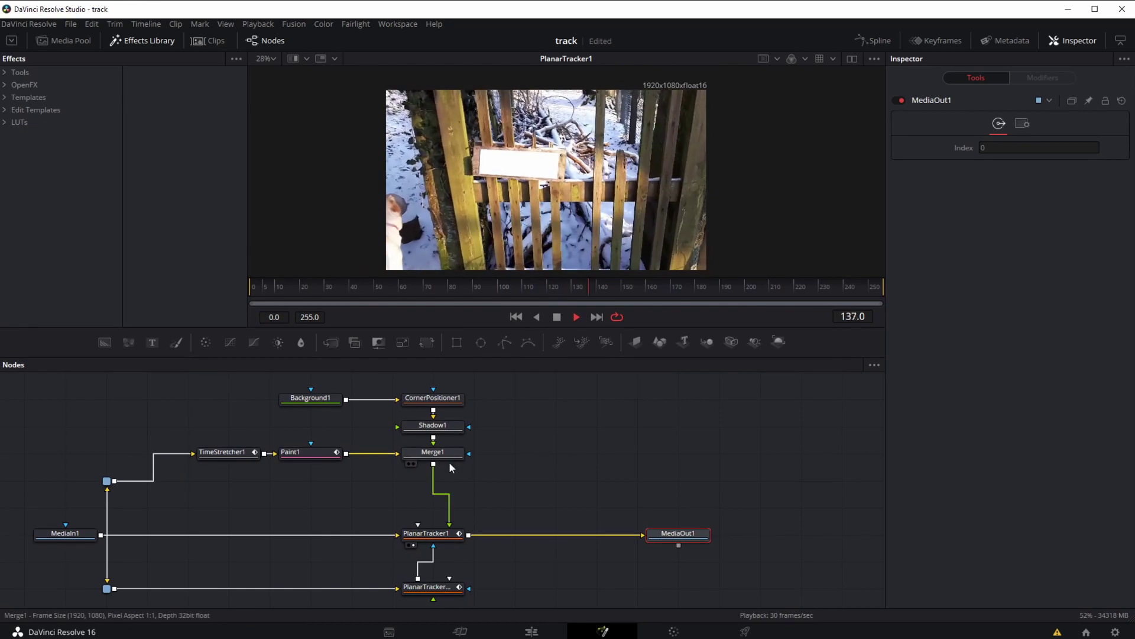
click(557, 316)
drag(520, 290, 724, 291)
- Add an Underlay to the node graph for the Background, CornerPositioner, Shadow, TimeStretcher, Paint and Merge nodes
mouse_move(435, 400)
mouse_down()
mouse_move(449, 411)
mouse_move(438, 399)
mouse_up()
click(542, 428)
drag(152, 387, 520, 473)
right_click(489, 400)
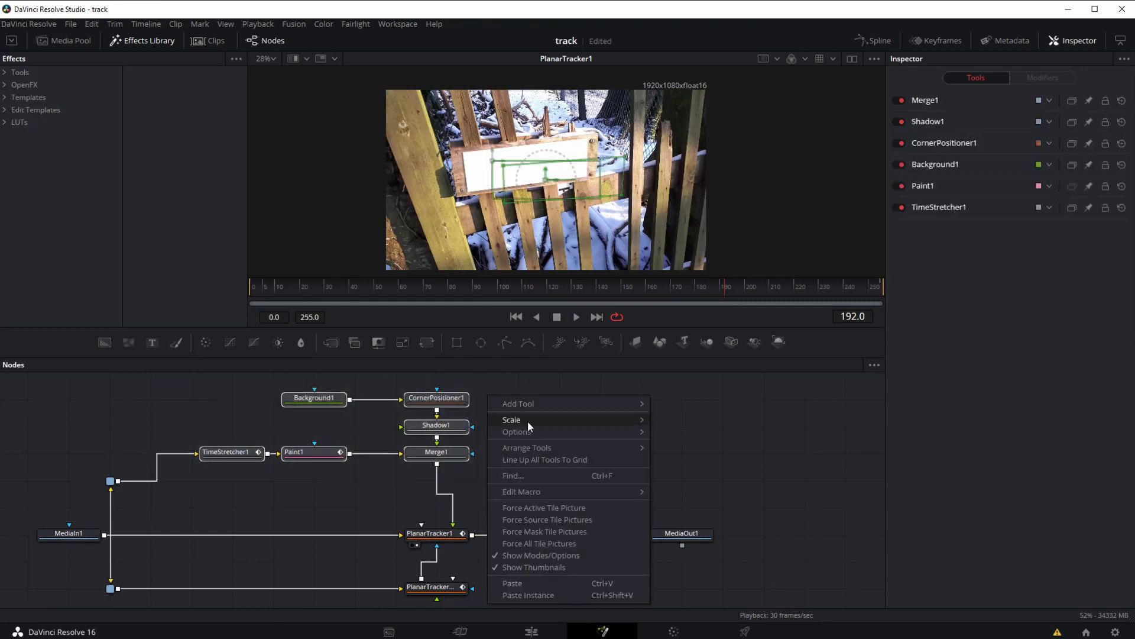
mouse_move(515, 404)
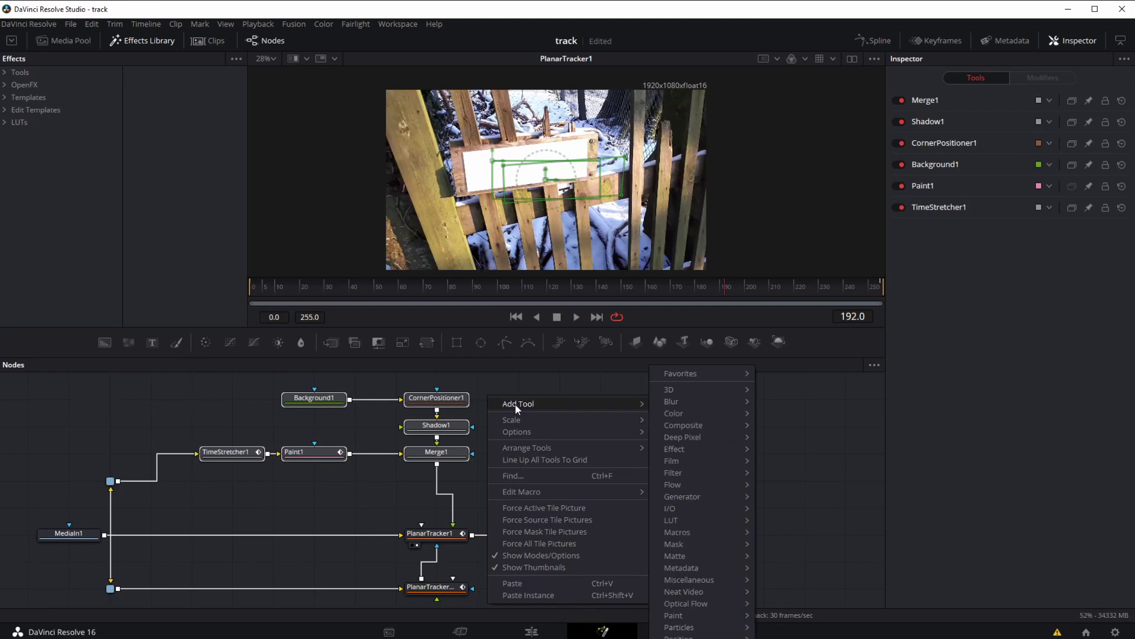
mouse_move(676, 485)
click(795, 499)
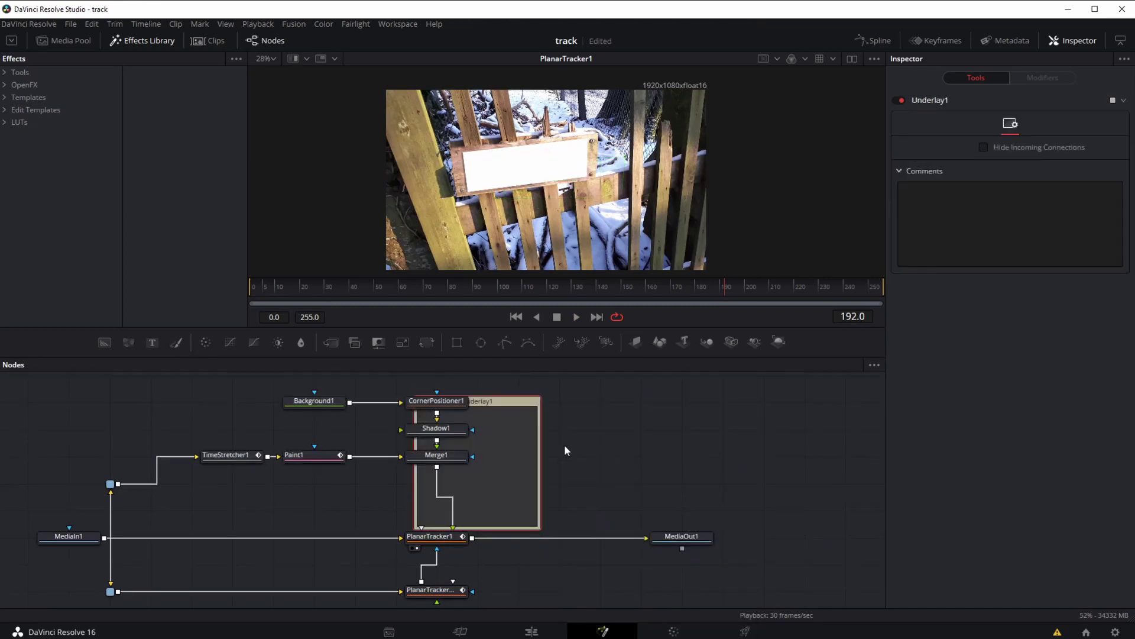
- Resize the underlay to enclose the six nodes from TimeStretcher1 and Background1 through Merge1, and select it together with them
drag(521, 414, 643, 413)
drag(536, 428, 298, 430)
drag(550, 403, 383, 380)
click(537, 415)
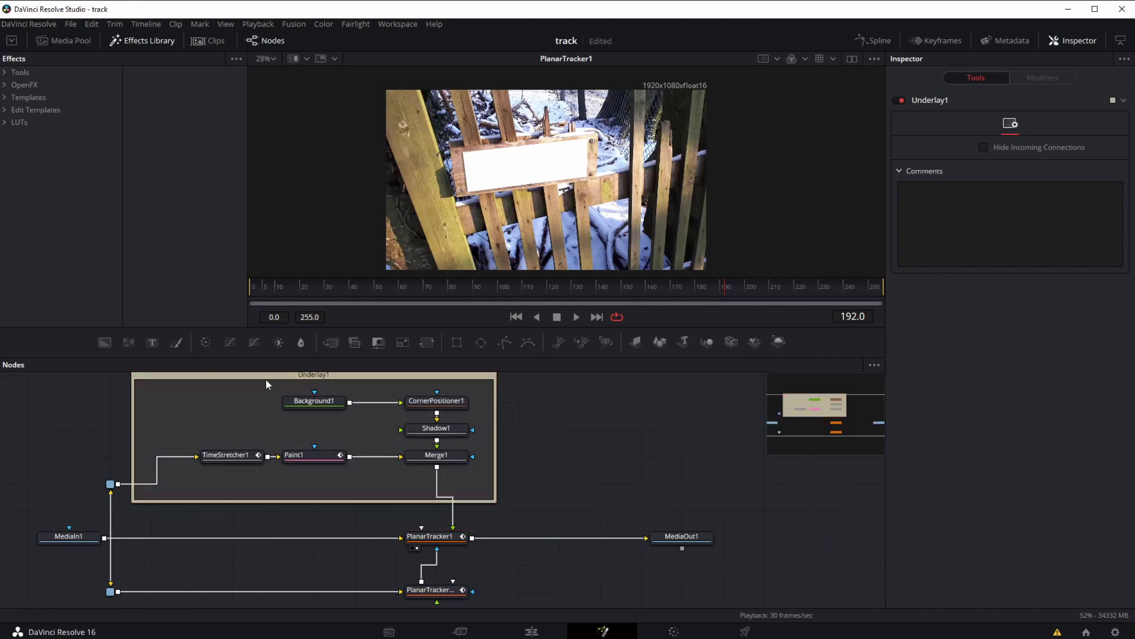
click(293, 375)
drag(297, 402, 308, 392)
mouse_move(268, 482)
mouse_down()
mouse_move(270, 441)
mouse_move(277, 469)
mouse_up()
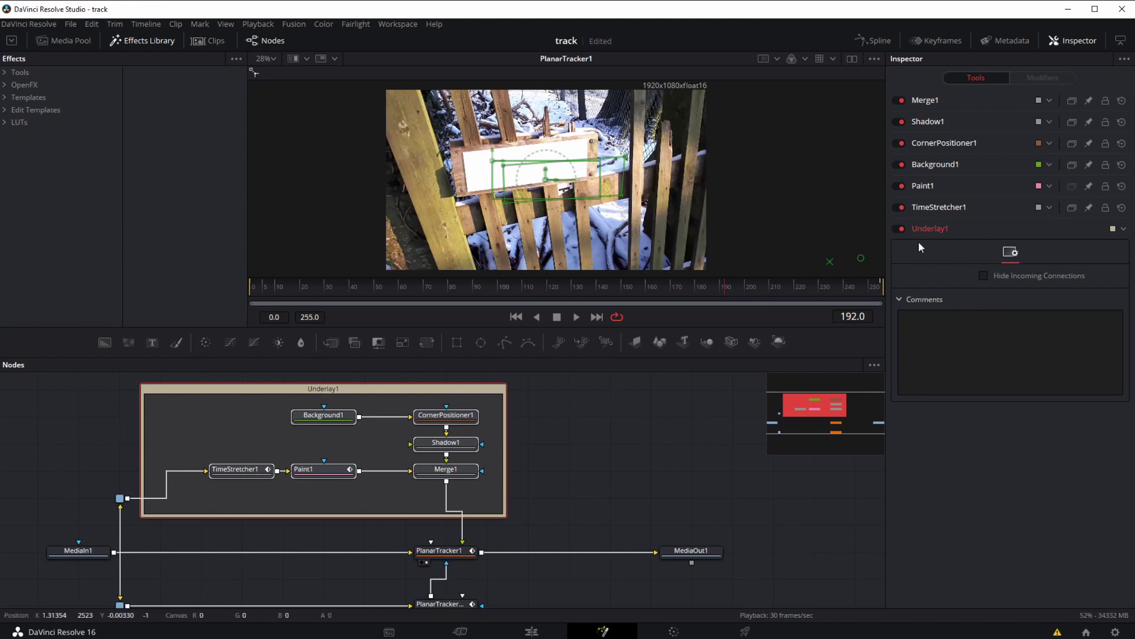
- Try entering a placeholder comment on the underlay and clear it
click(301, 394)
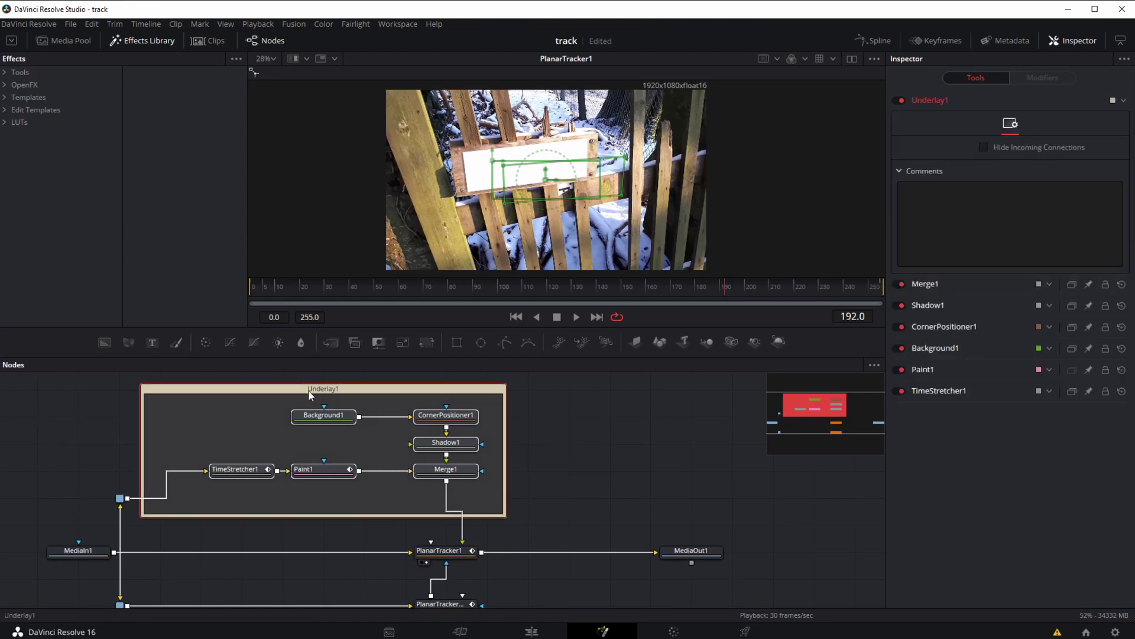
click(942, 216)
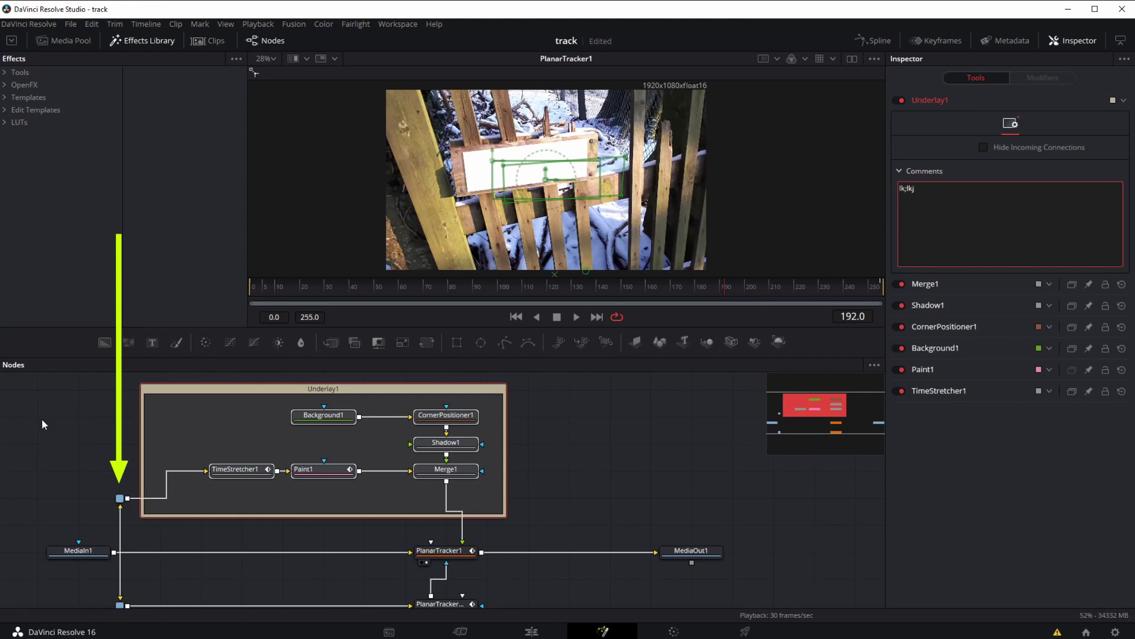
click(916, 201)
click(1015, 123)
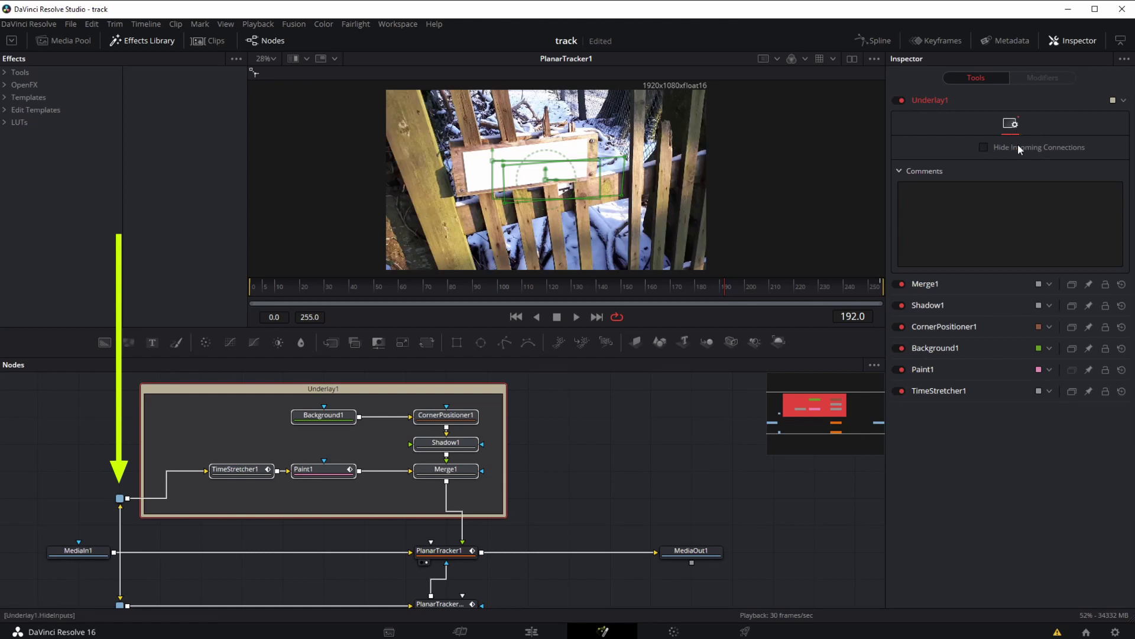
- Set the underlay's color to Green
click(1123, 101)
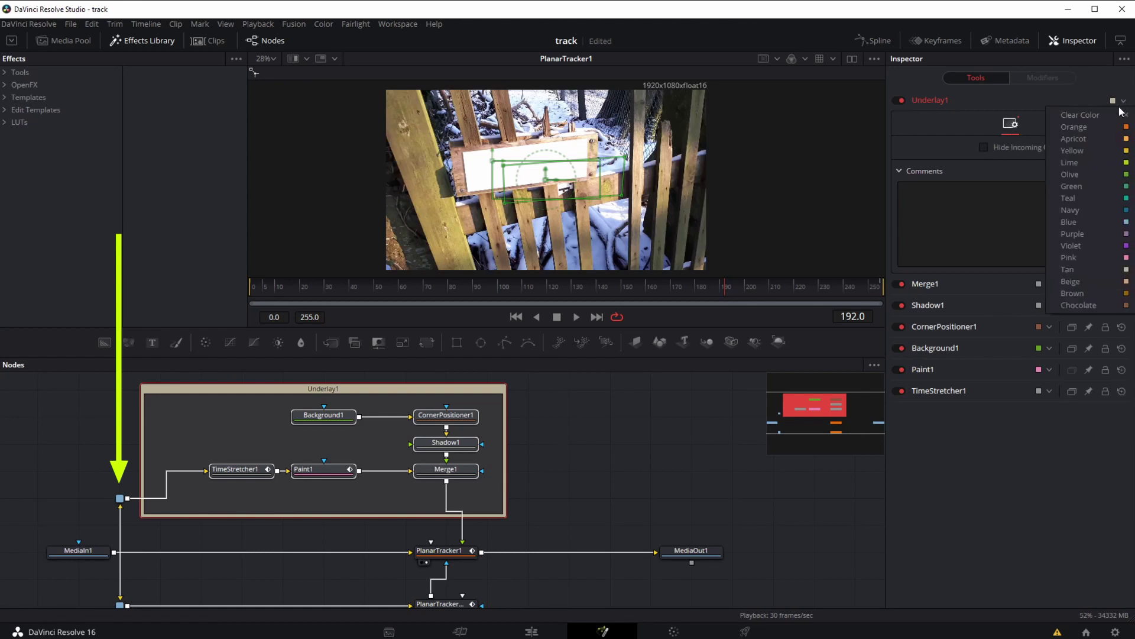
click(1067, 184)
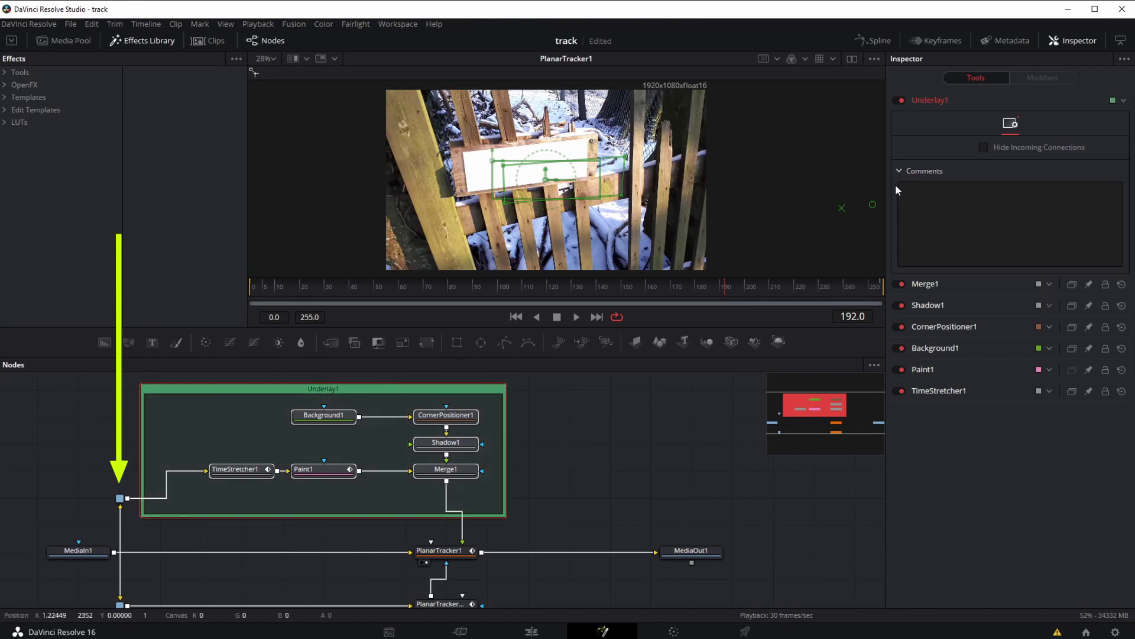
right_click(928, 100)
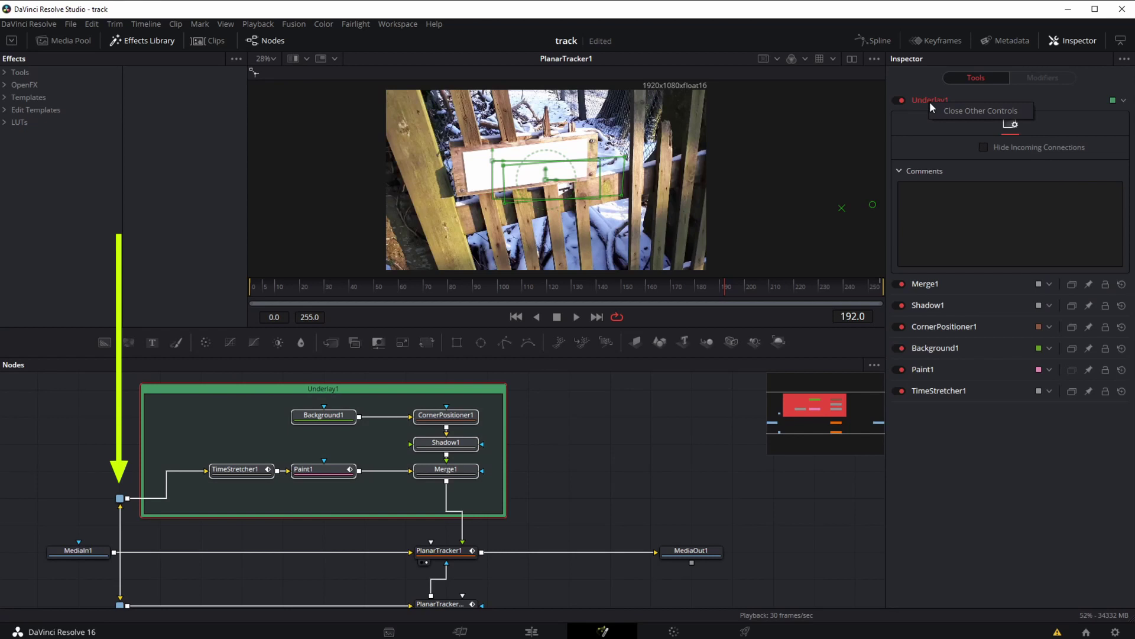
click(935, 112)
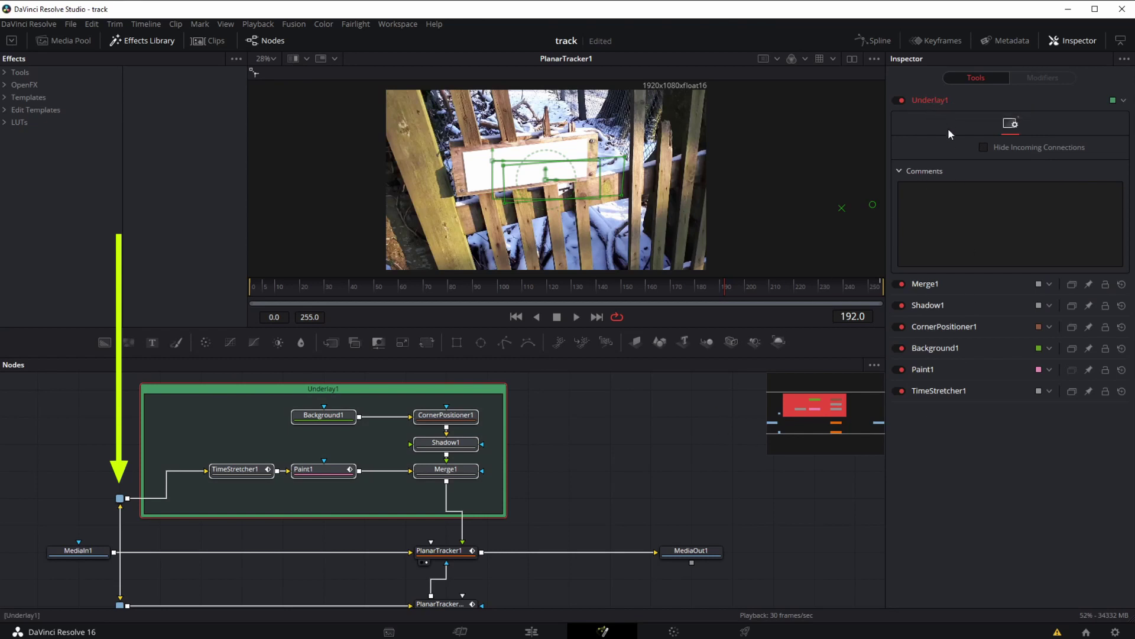
- Move the underlay and its enclosed nodes higher in the node graph, away from the MediaIn1 row
click(446, 469)
drag(328, 482, 308, 499)
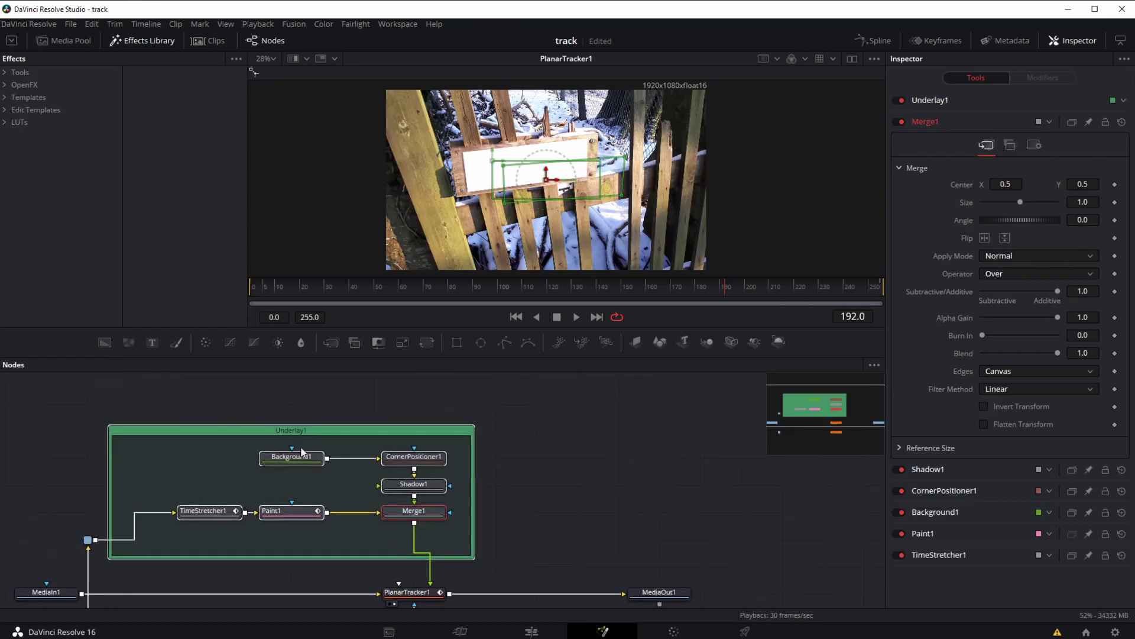
click(290, 399)
- Go to frame 255 and extend the underlay's lower edge to make room below Paint1 and Merge1
drag(827, 290, 892, 294)
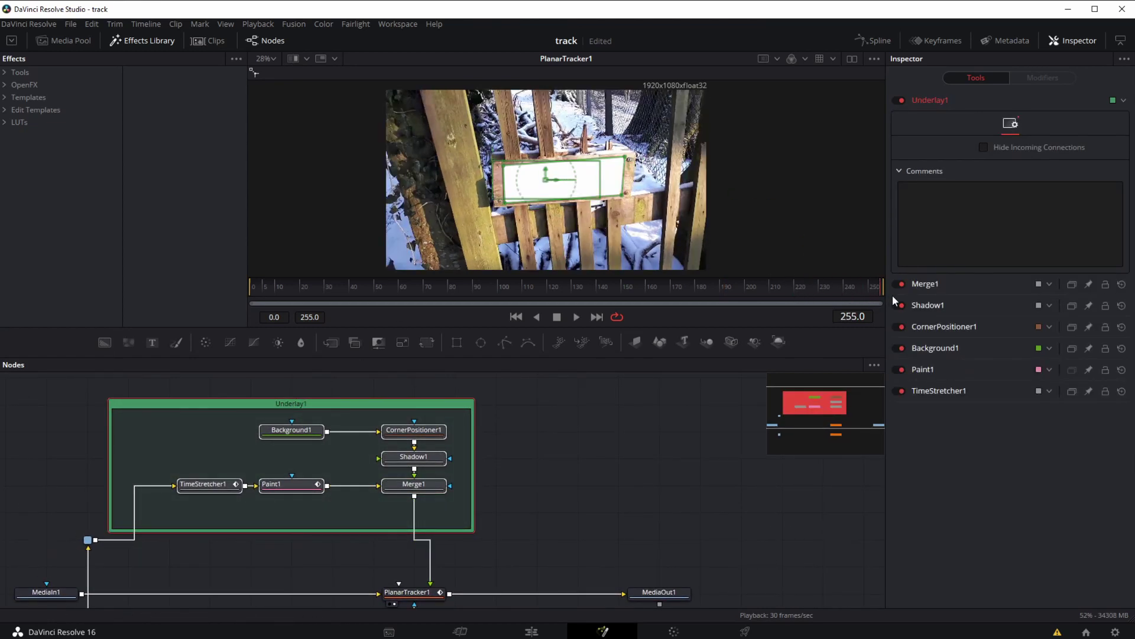
click(545, 492)
drag(397, 531, 393, 568)
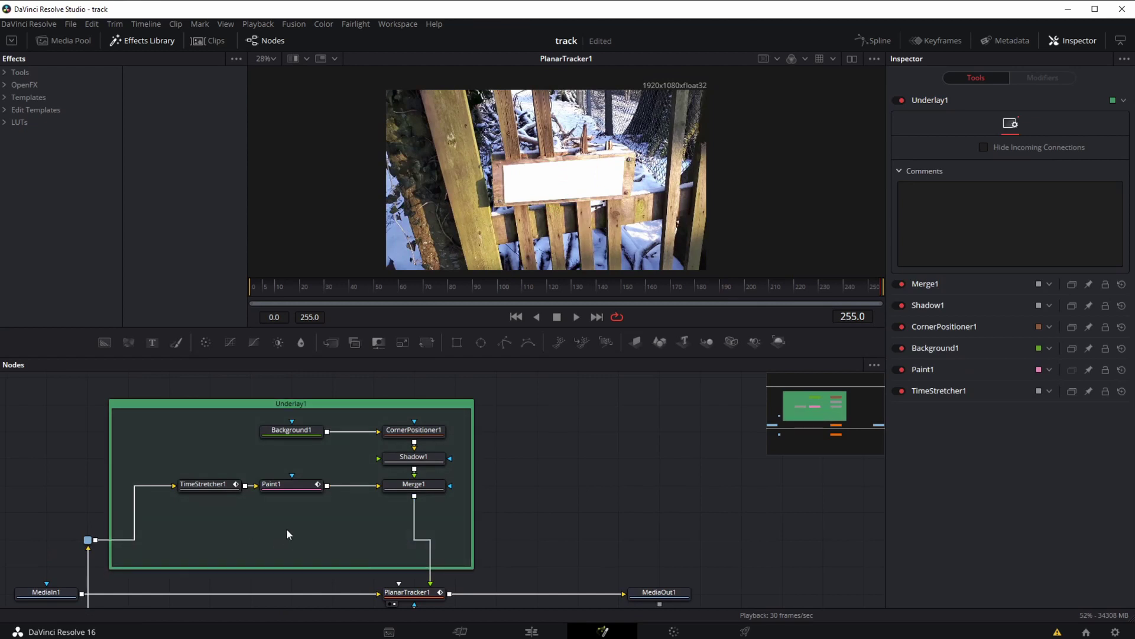
right_click(255, 523)
mouse_move(261, 530)
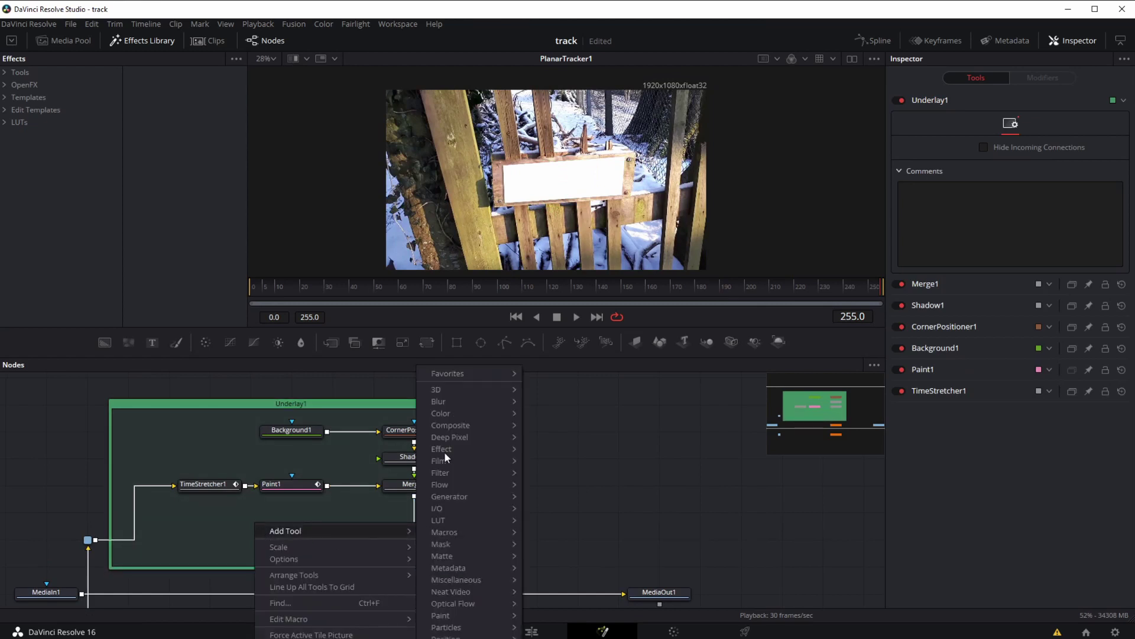
mouse_move(445, 510)
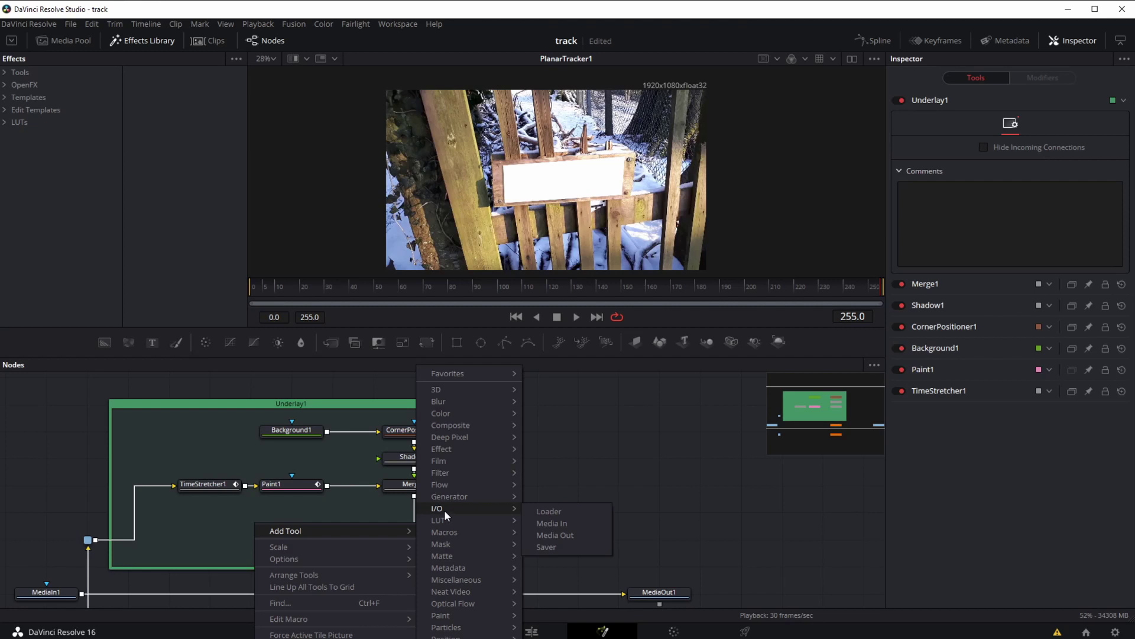
click(542, 559)
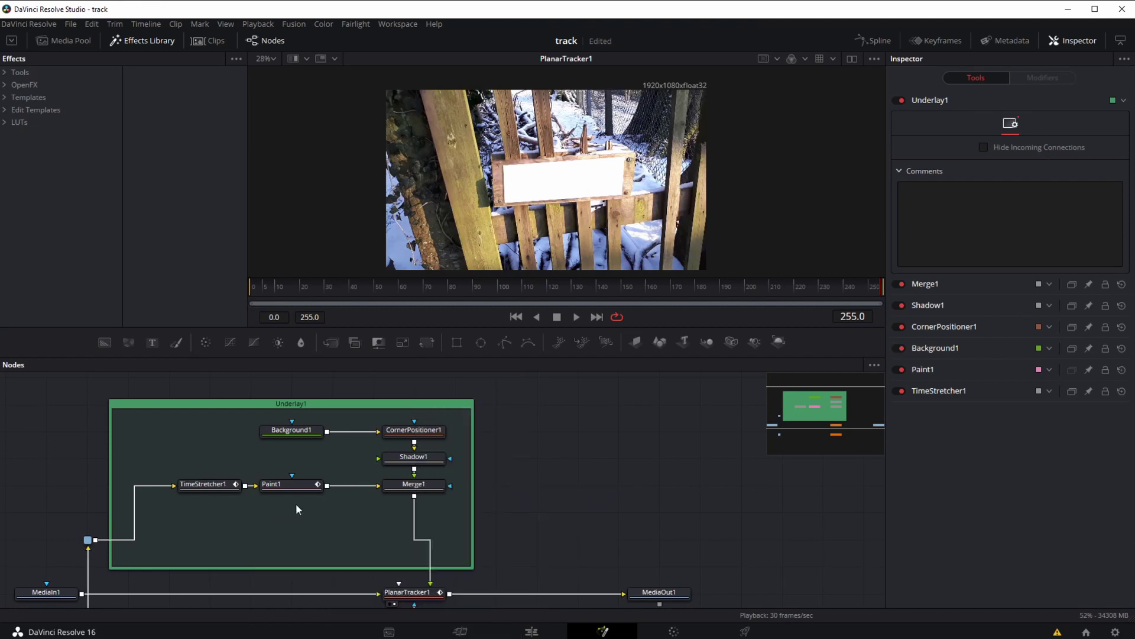
- Add a Text node inside the underlay below Paint1 and set its styled text to "PRIVATE"
drag(258, 515, 296, 545)
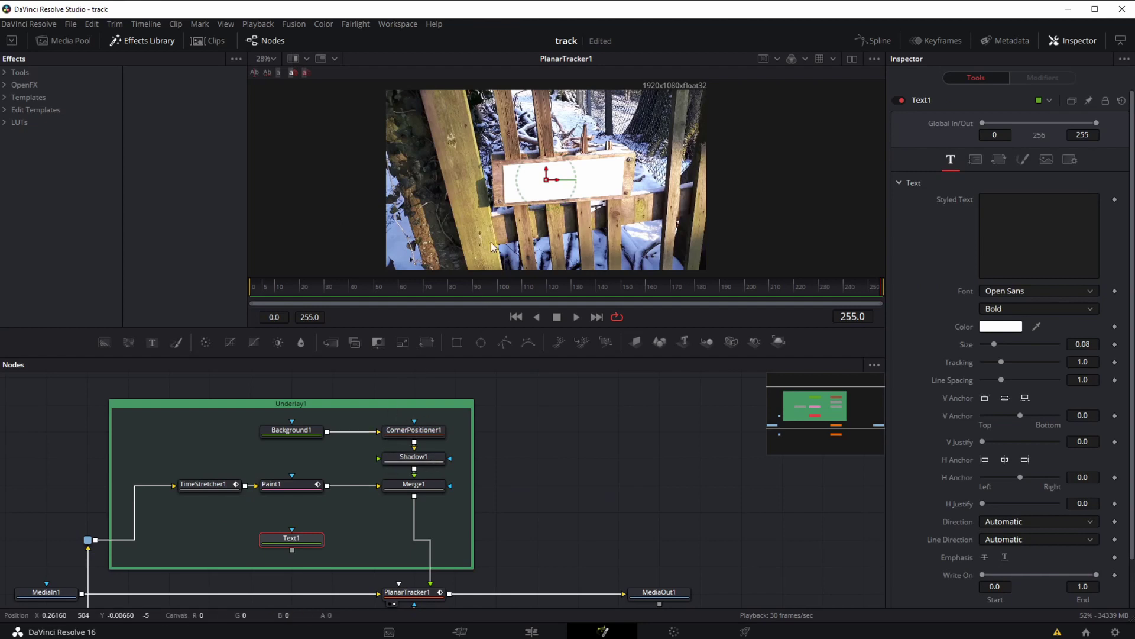
scroll(514, 165, up, 5)
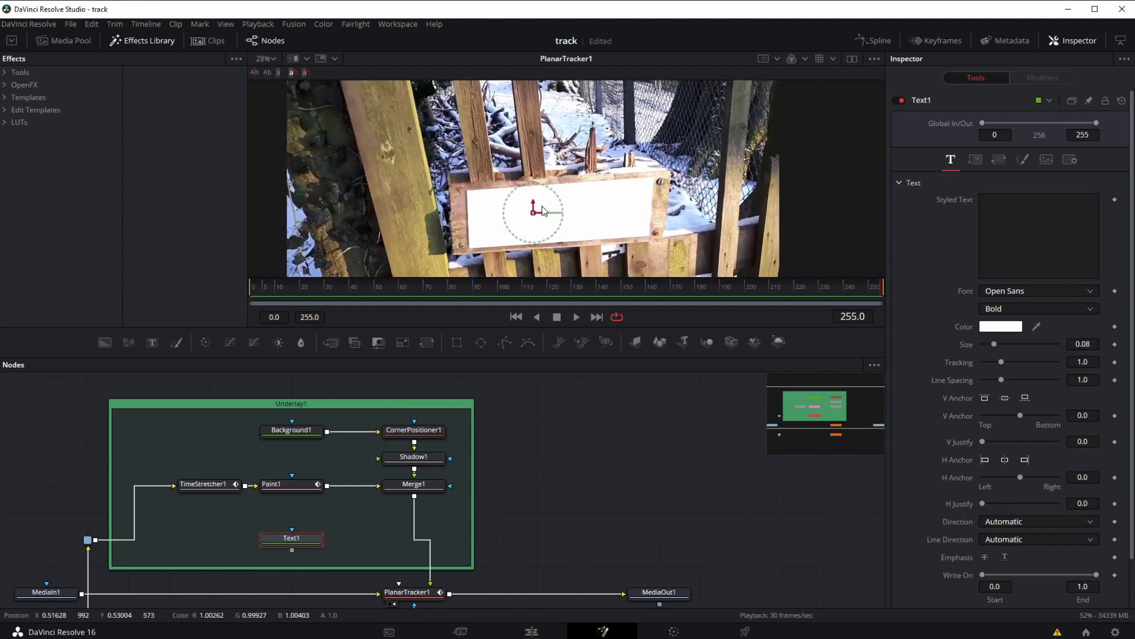
scroll(550, 219, up, 10)
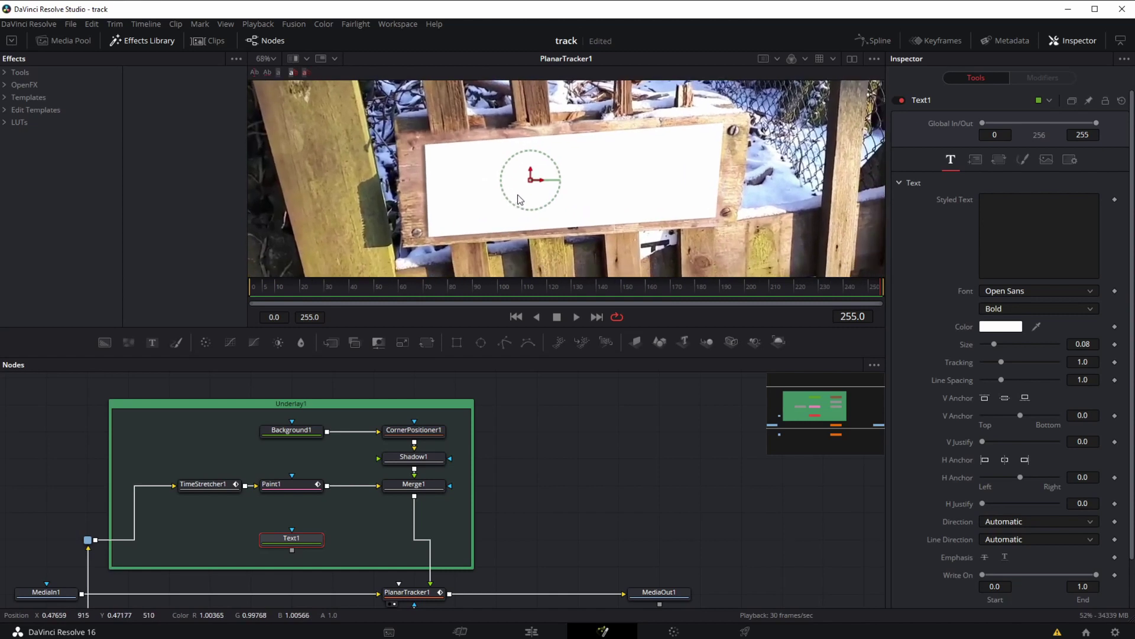
scroll(509, 226, down, 3)
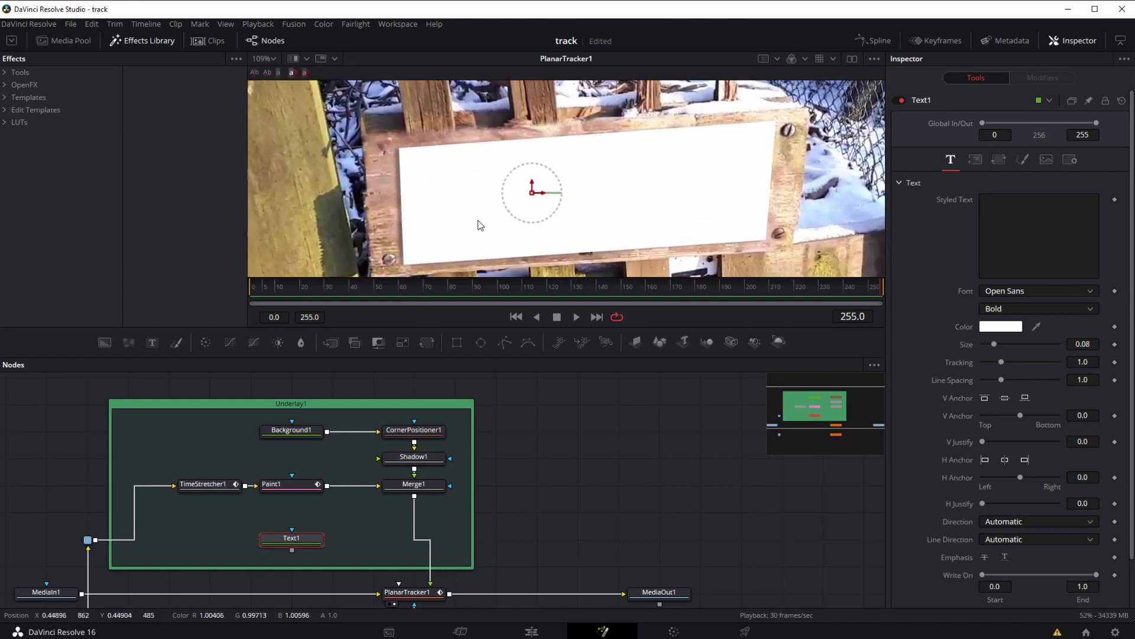
click(989, 222)
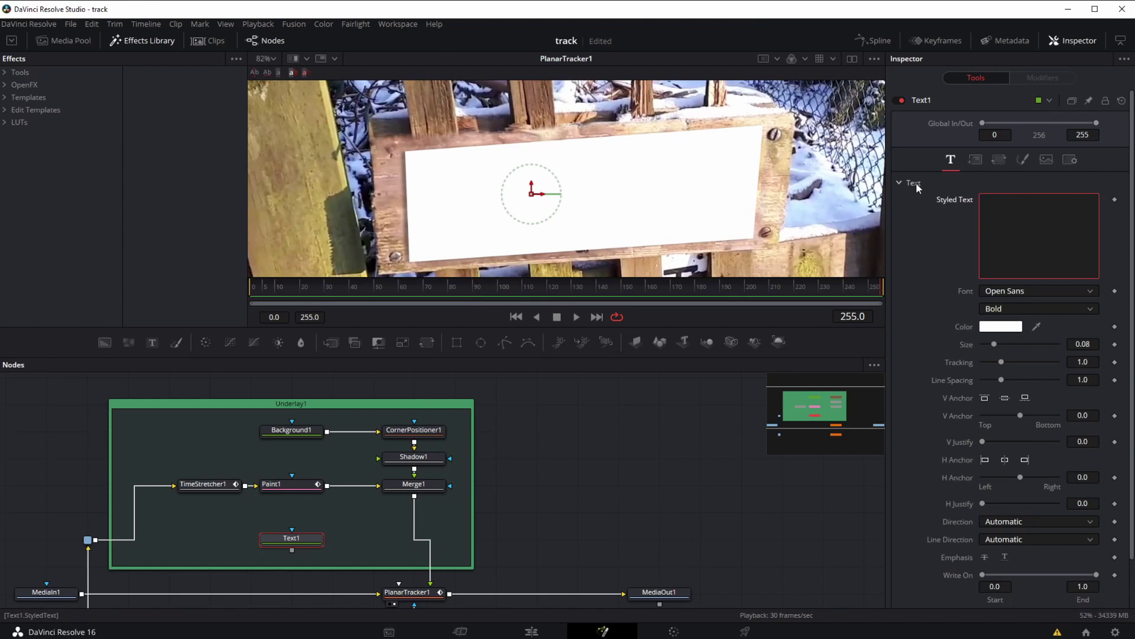
text(P)
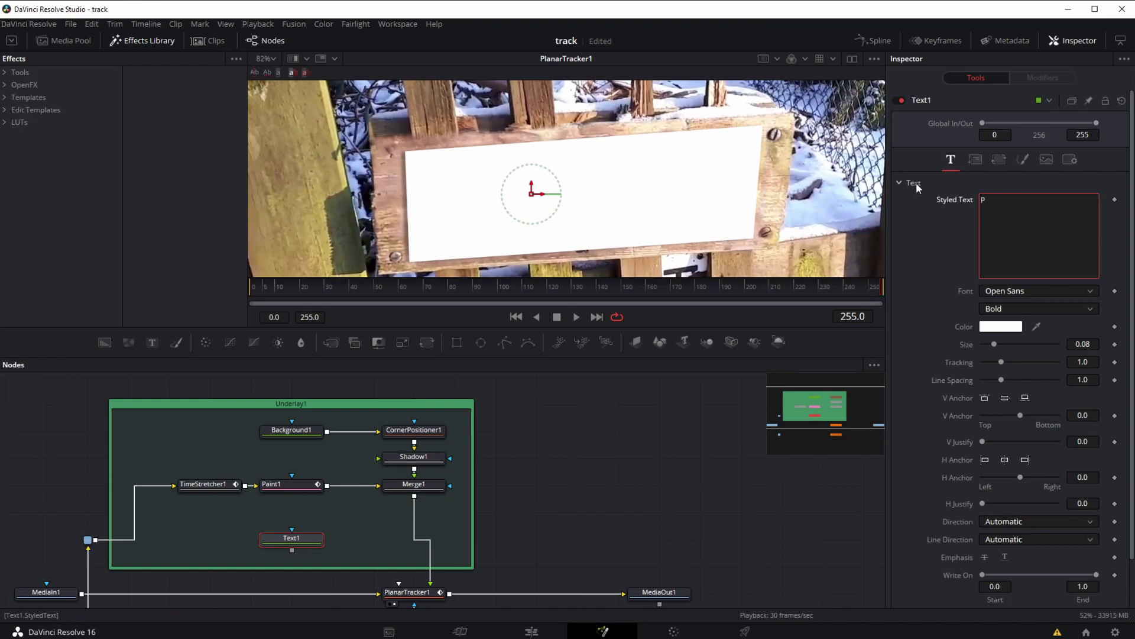
text(RIVATE)
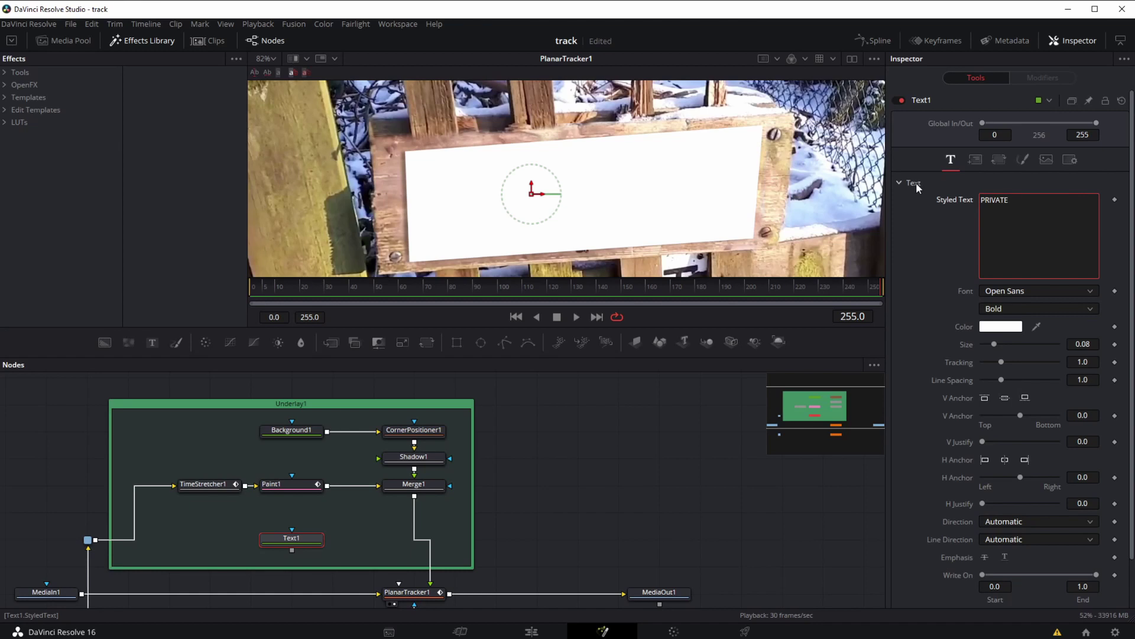
click(984, 326)
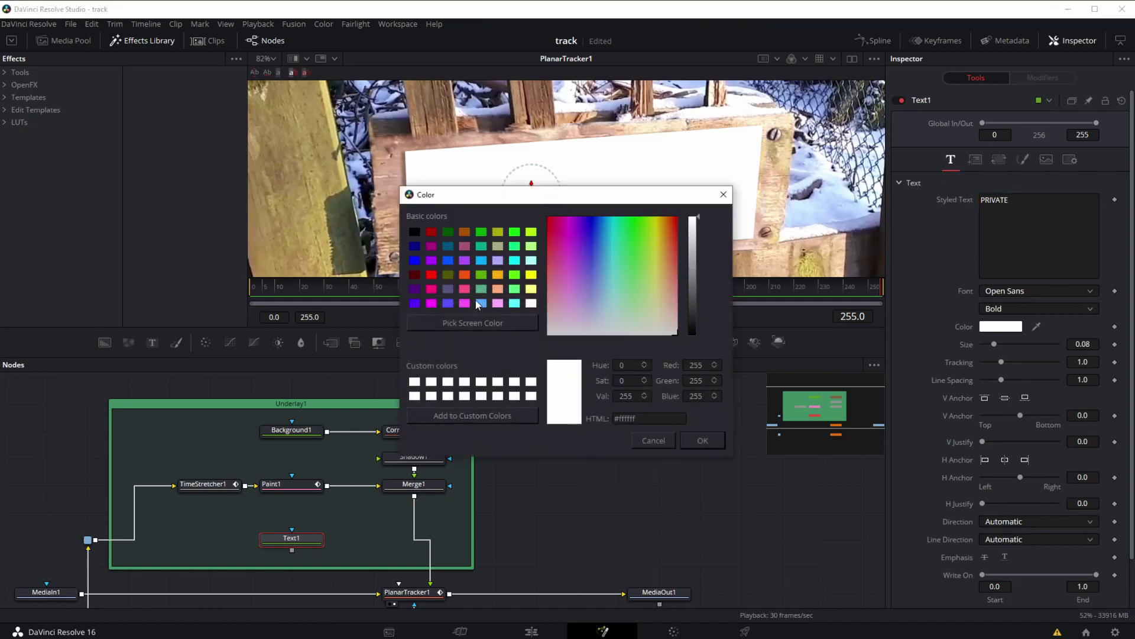
click(415, 275)
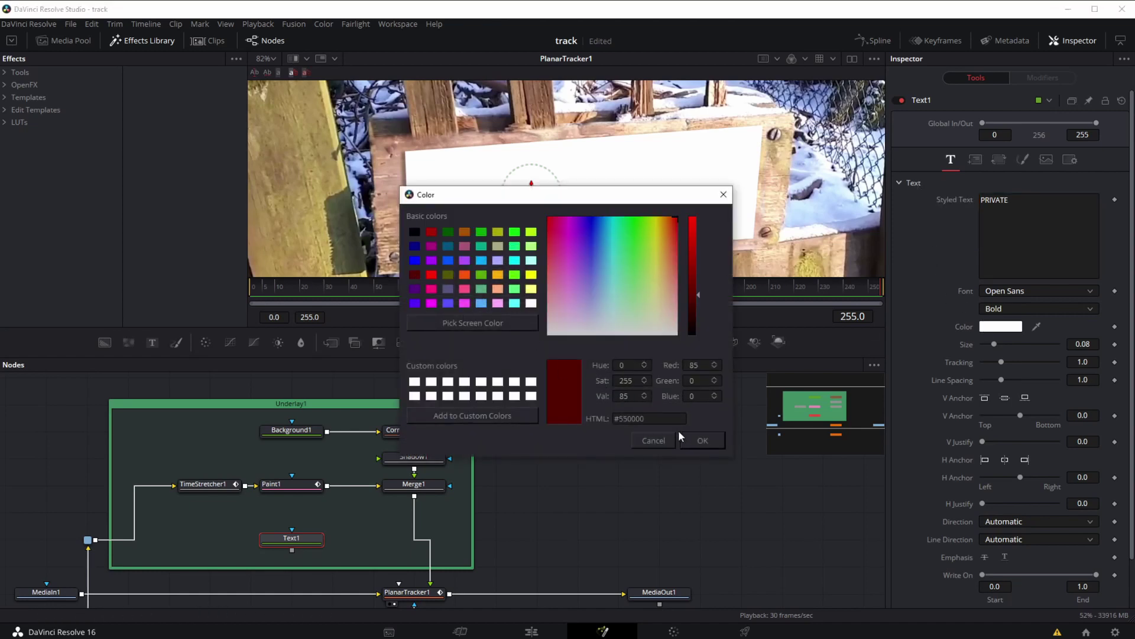
click(653, 440)
- Sample the text color from a dark area beside the sign, and merge Text1 with Merge1's output ahead of PlanarTracker1, viewing the new merge
drag(1036, 328, 794, 172)
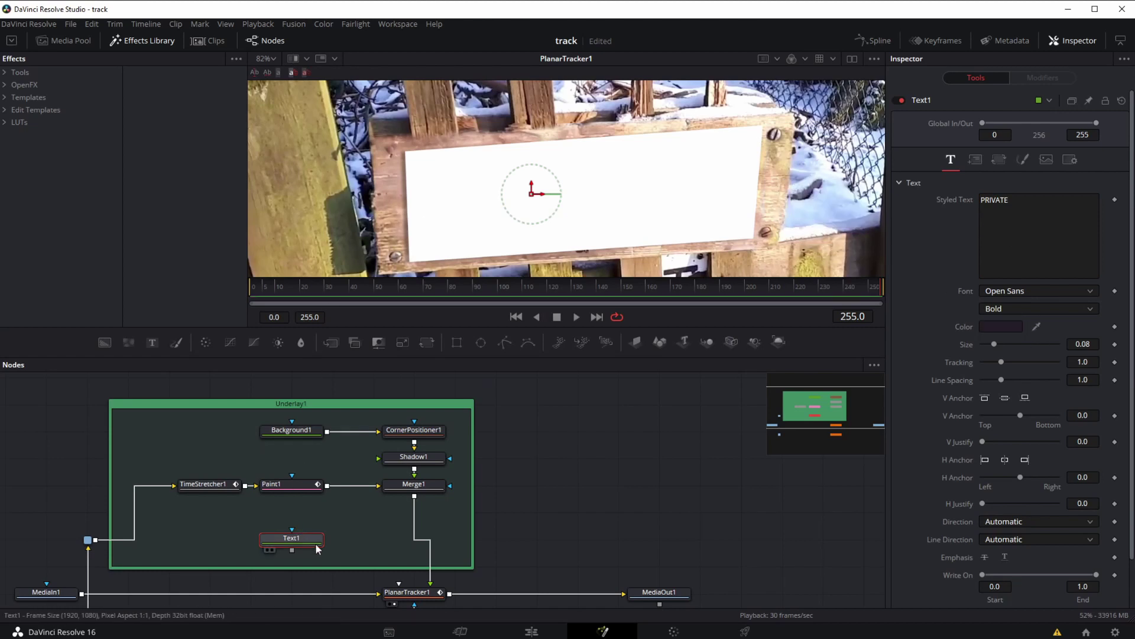
drag(291, 548, 414, 536)
key(1)
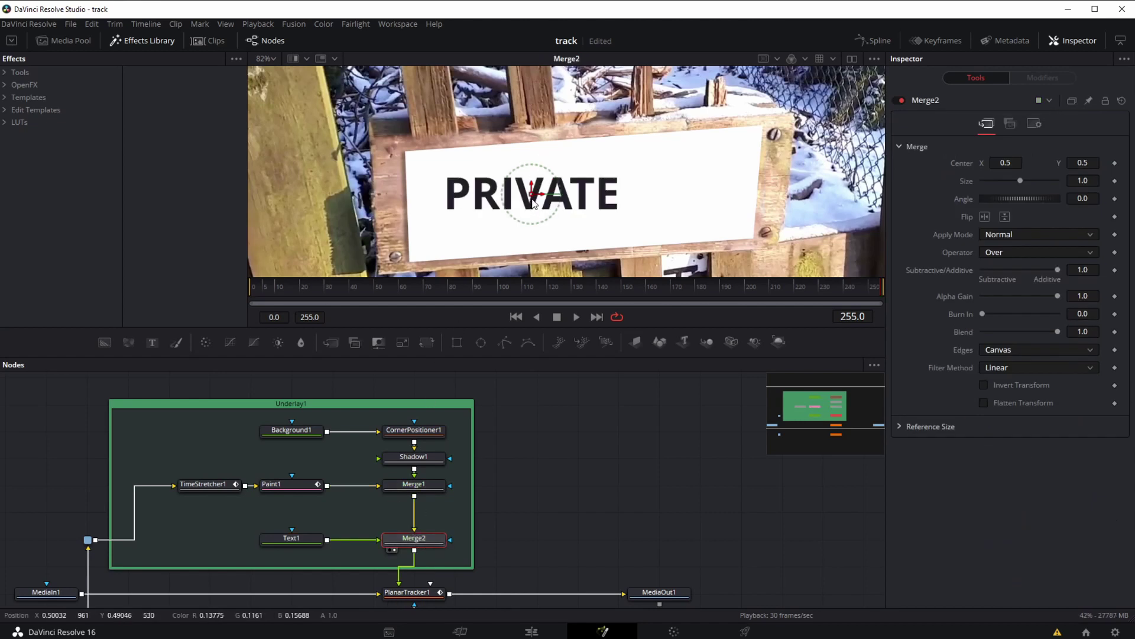
- Move the merged PRIVATE text to the middle of the white plate, at about X 0.558, Y 0.498
drag(535, 197, 586, 195)
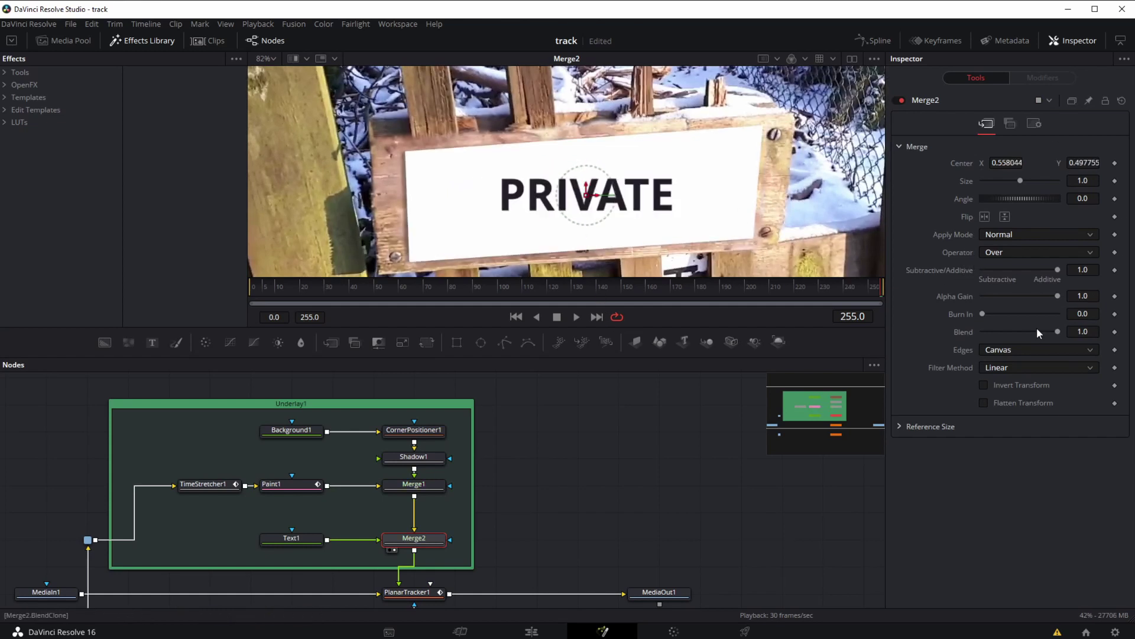
click(1007, 125)
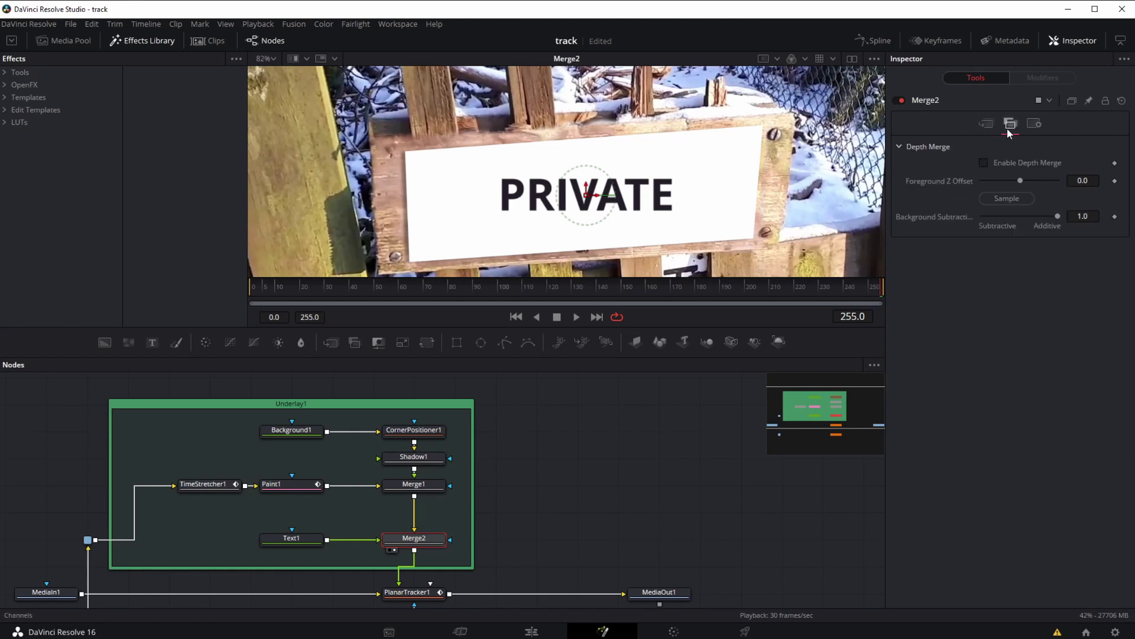
click(987, 127)
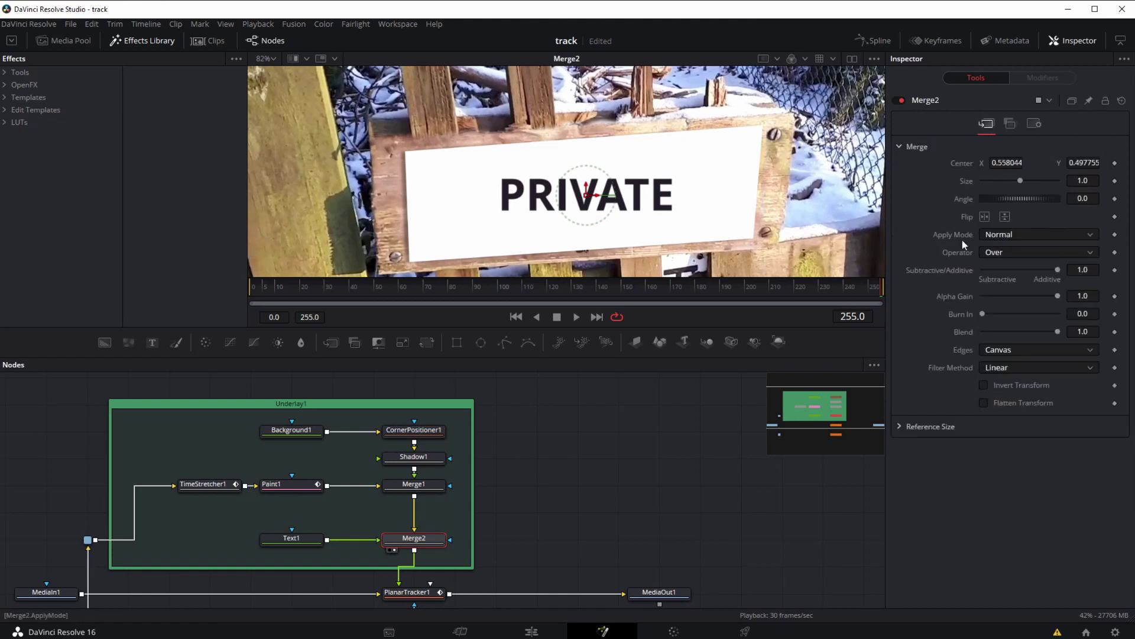
- Try the fonts Noto Sans, Raleway and Scheherazade on the PRIVATE text in Text1
click(292, 538)
click(1012, 291)
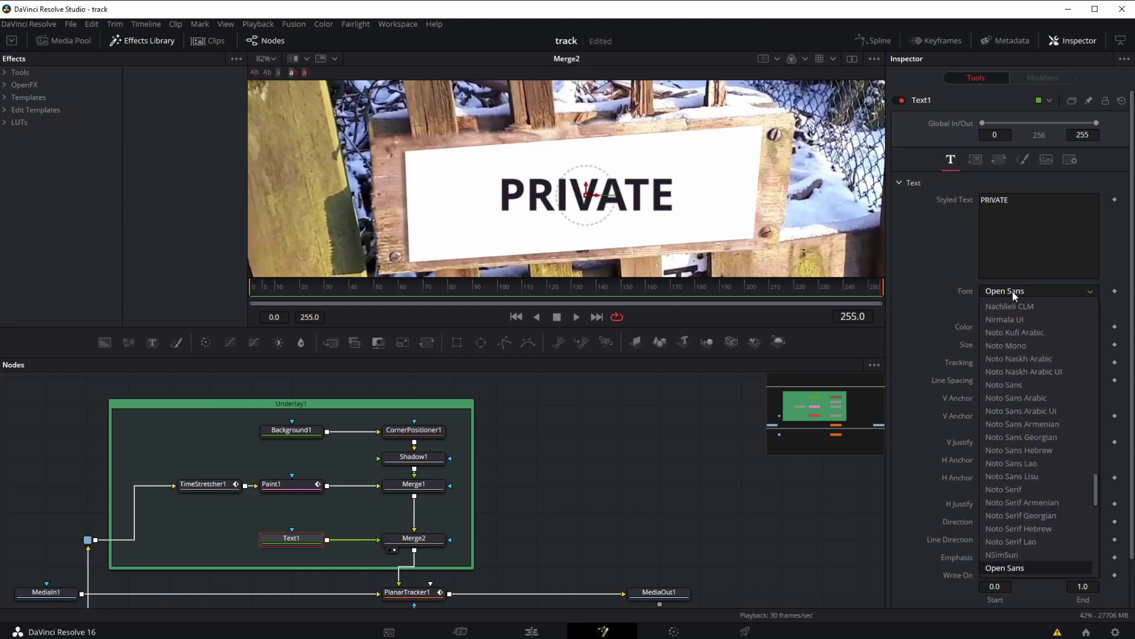
click(1013, 385)
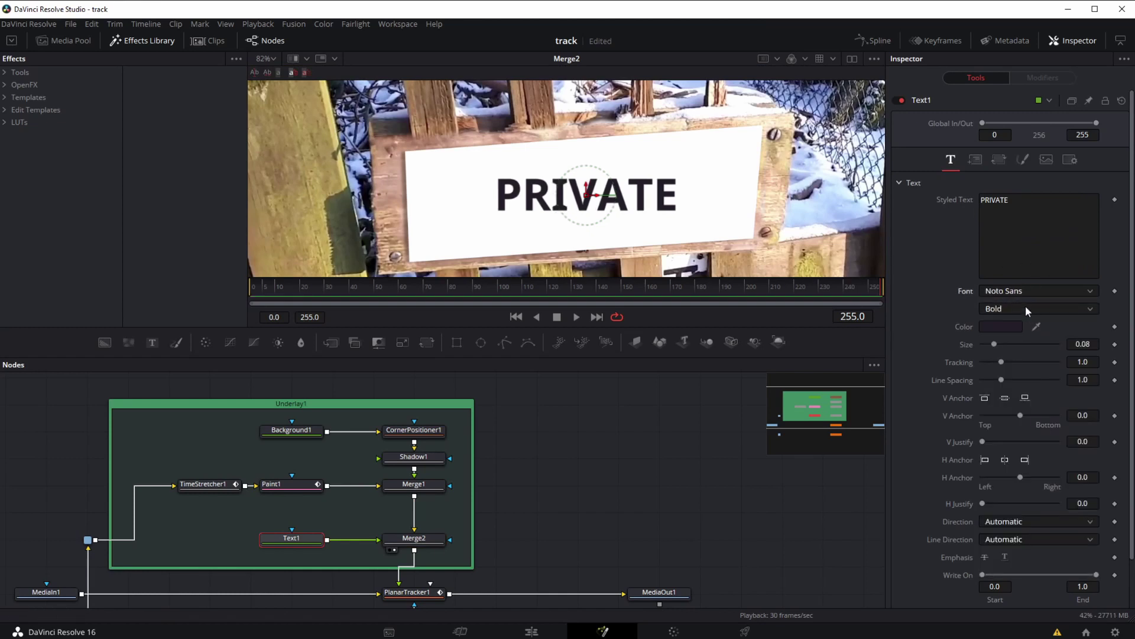
click(1035, 292)
scroll(1073, 522, down, 4)
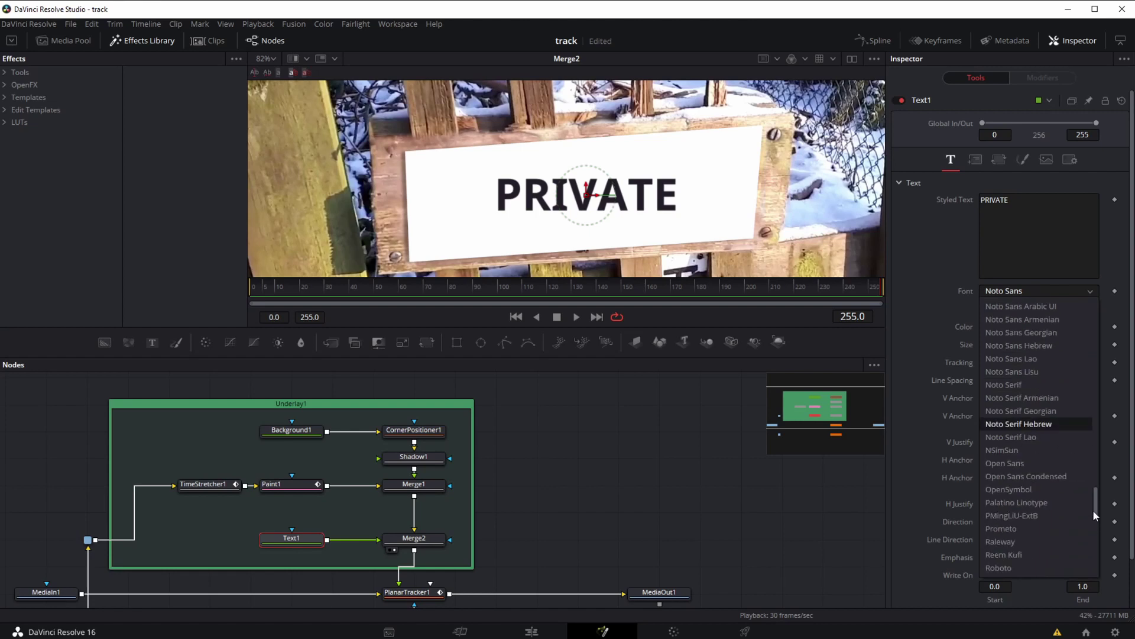
click(1021, 501)
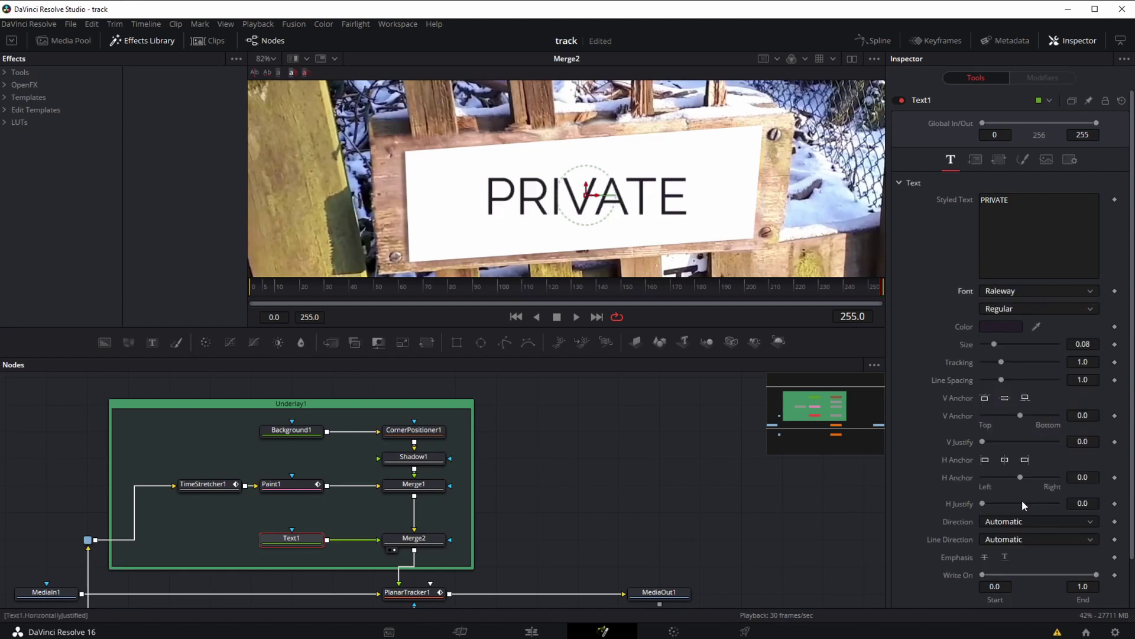
click(1059, 293)
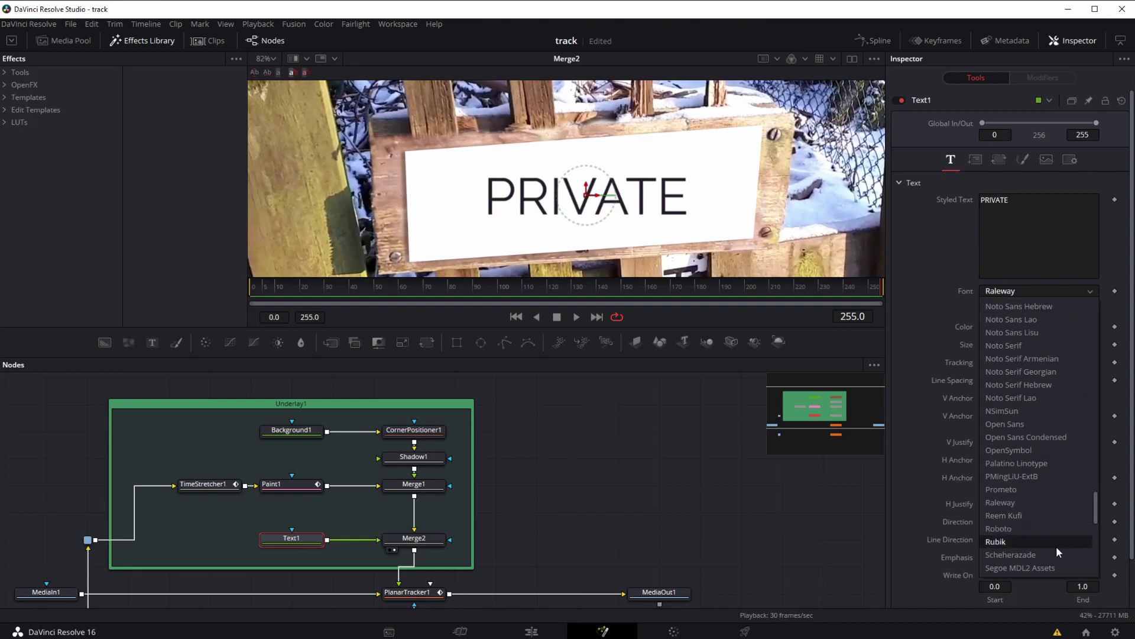
click(1056, 548)
- Set Text1's font to Tahoma Bold and enlarge the lettering to a size of about 0.114 to fill the plate
click(1039, 291)
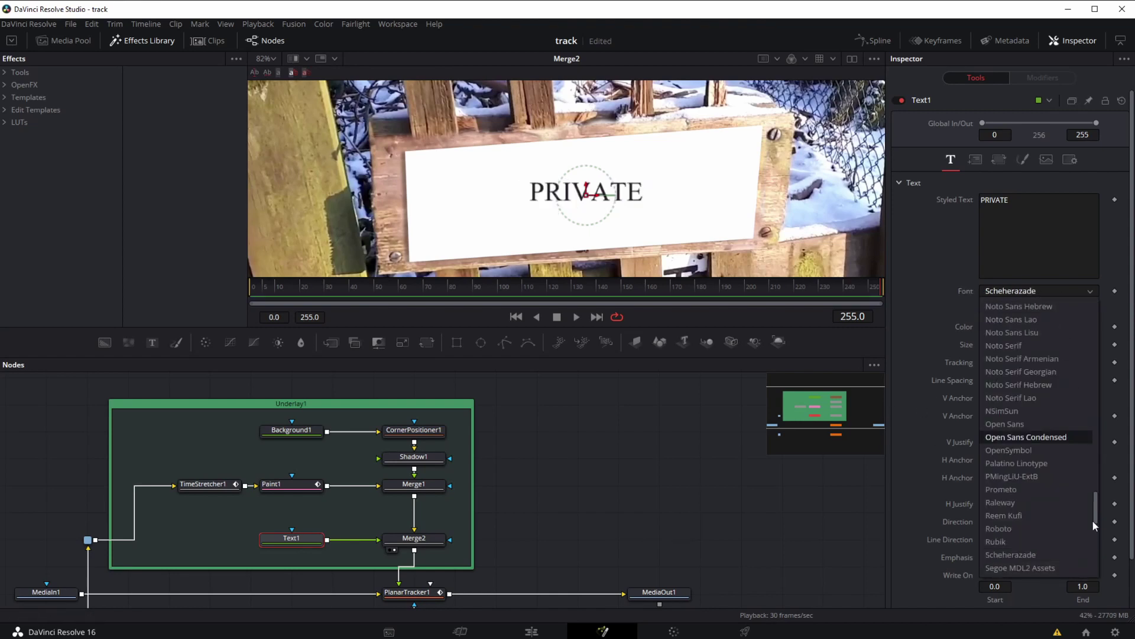
drag(1094, 511, 1090, 555)
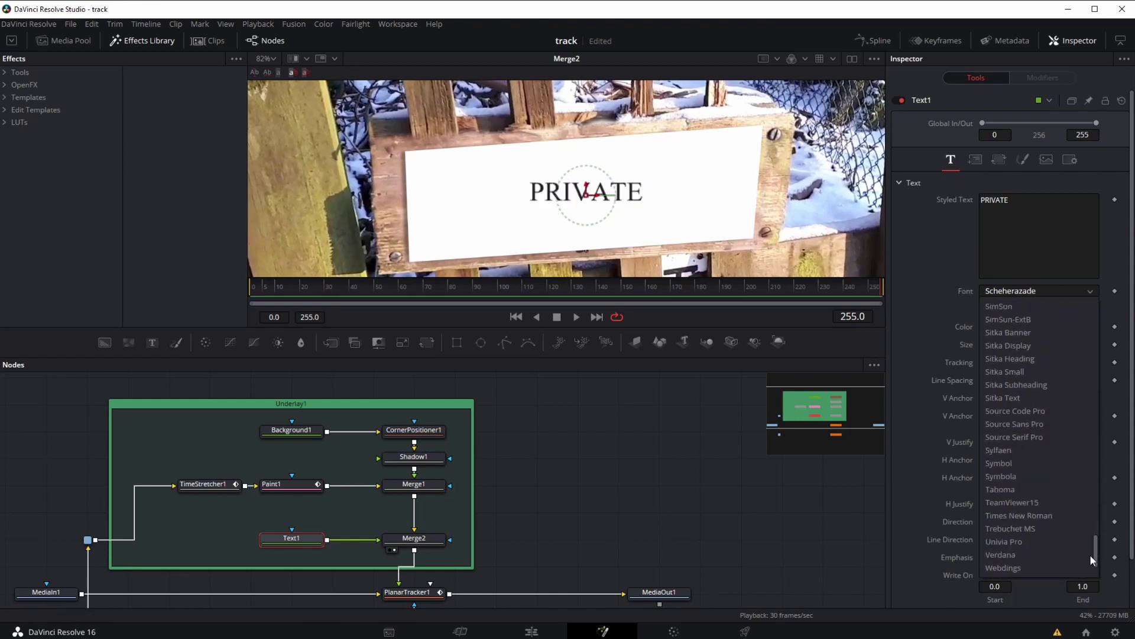
click(1002, 489)
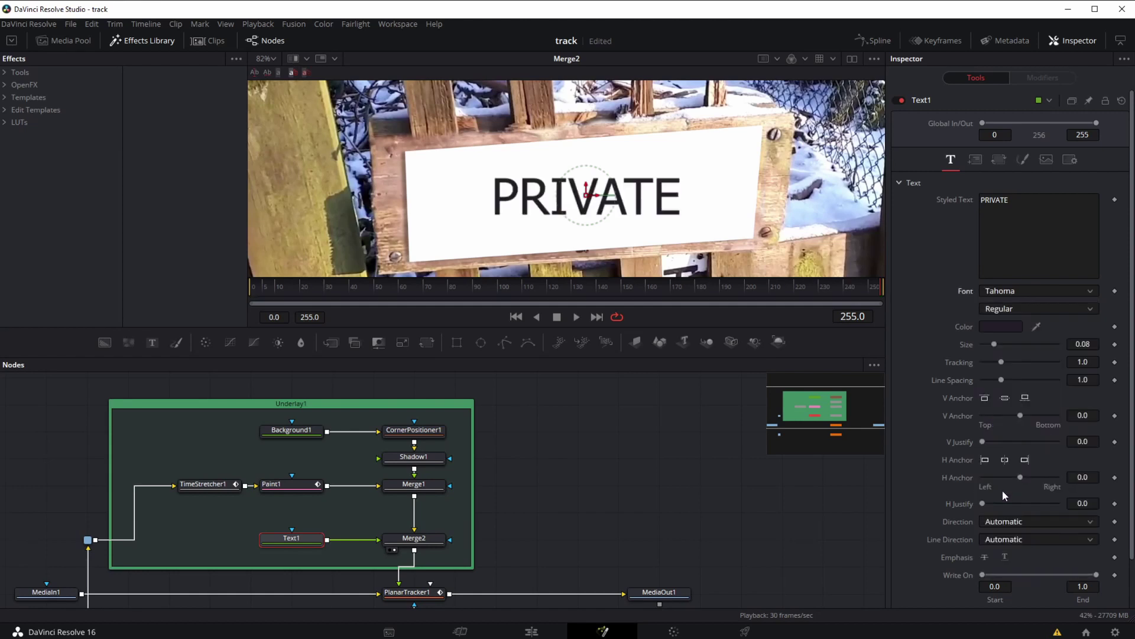
click(1021, 310)
click(1013, 325)
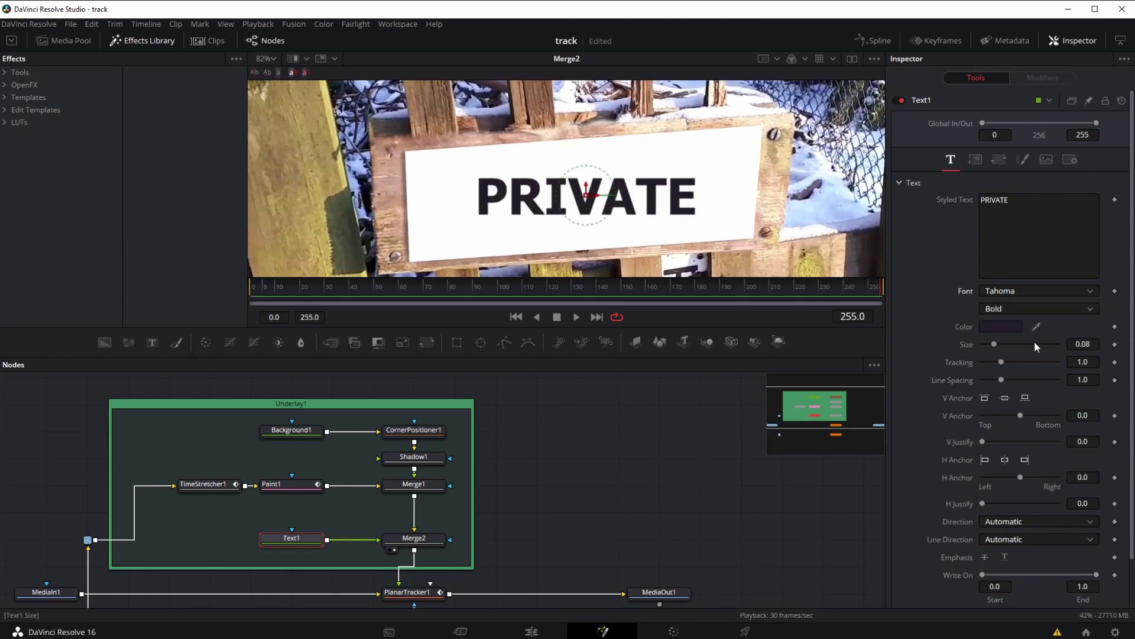
drag(996, 341, 999, 345)
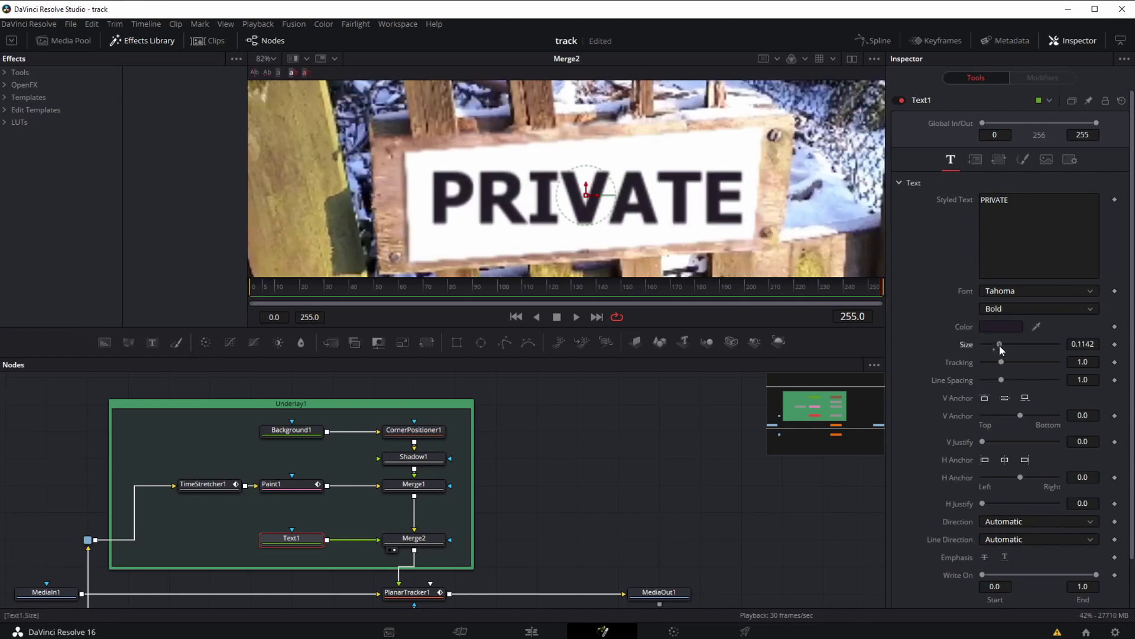
- Set Text1's transform to Lines and shear it on Y to about -0.067 to follow the plate's slope
click(981, 162)
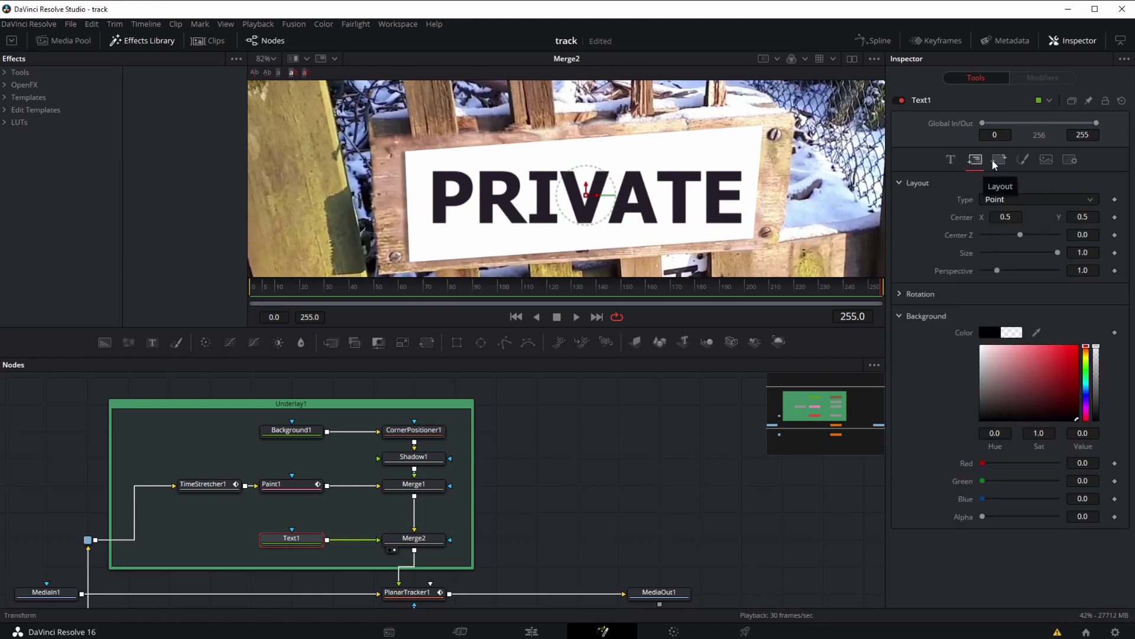
click(999, 160)
click(1005, 201)
click(996, 241)
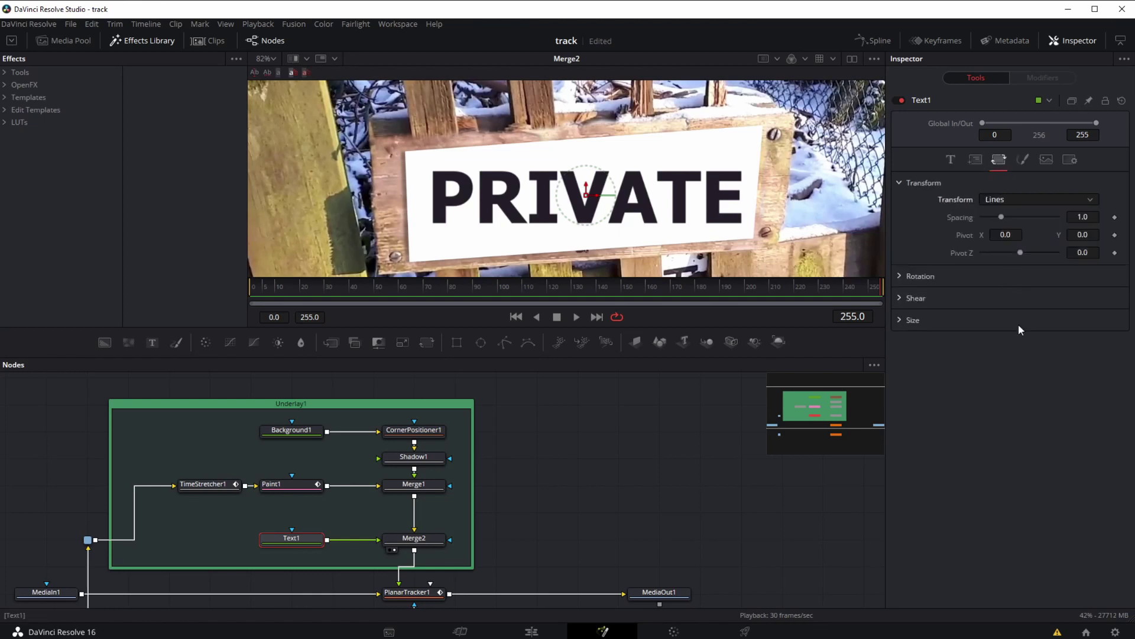
click(900, 277)
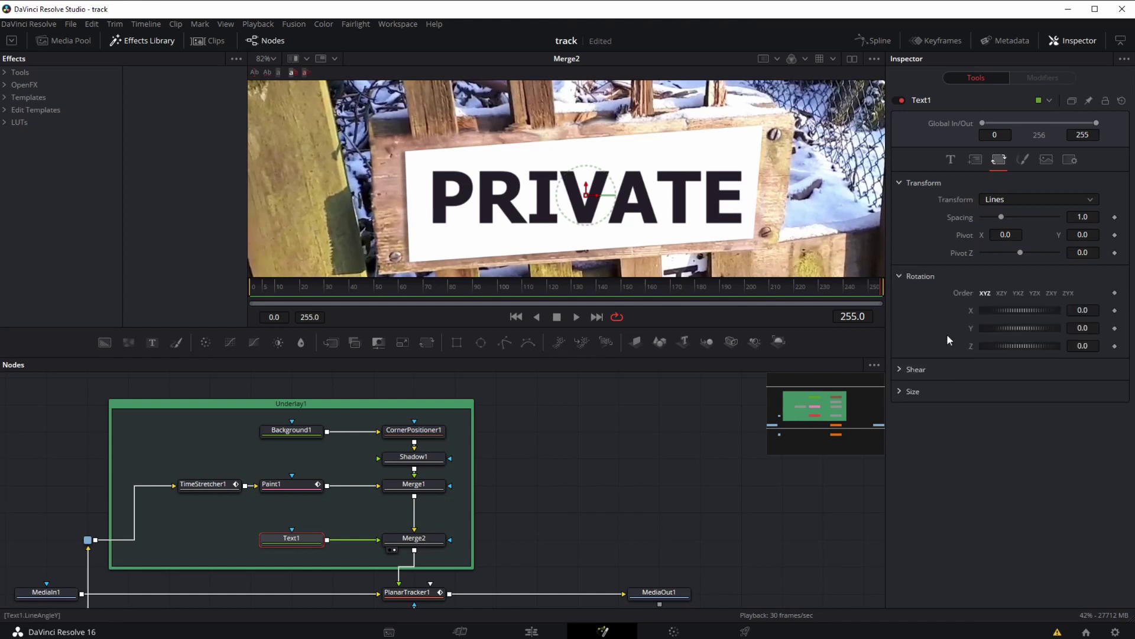
click(906, 277)
click(907, 298)
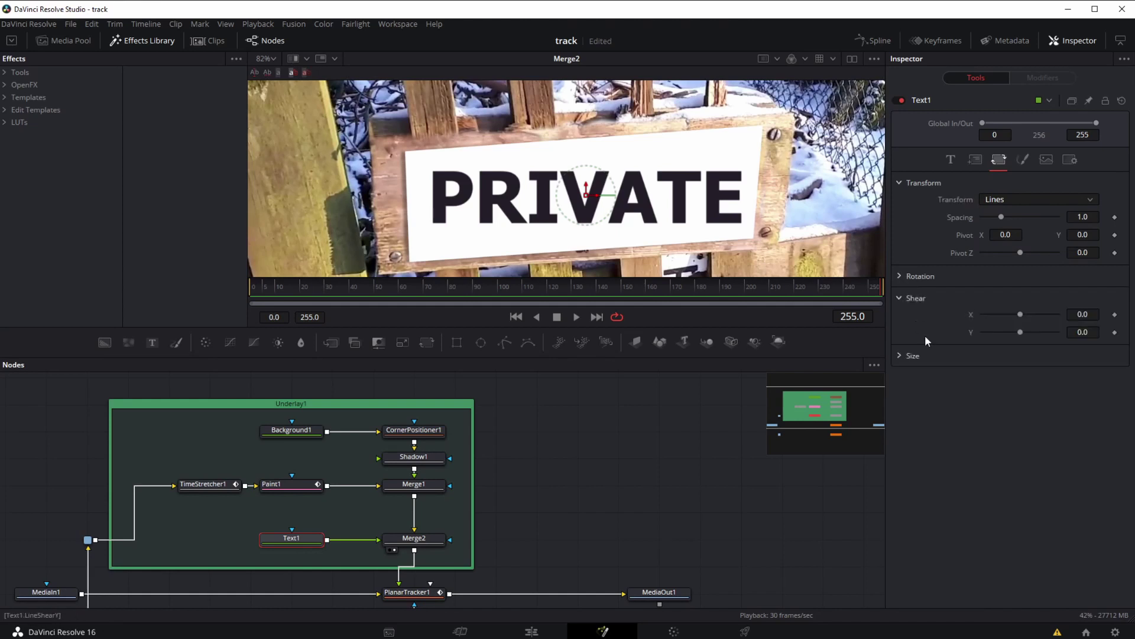
drag(1020, 332, 1017, 332)
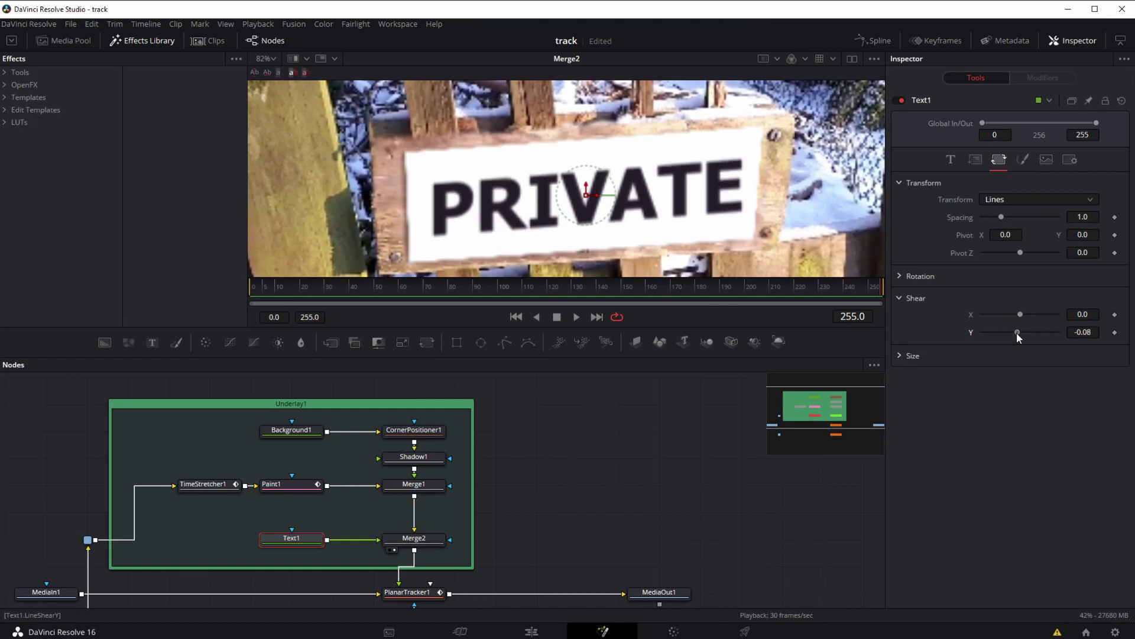
drag(1017, 339, 1021, 341)
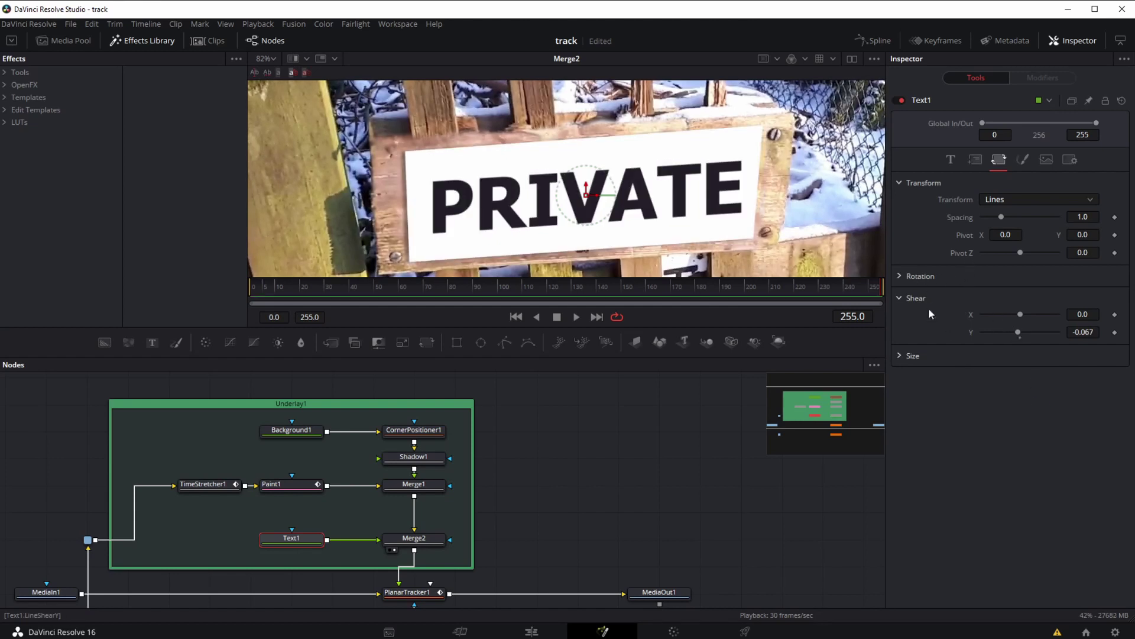
- Rotate Text1's lines to about -5.22 on X and -8.87 on Y to match the plate's perspective
click(900, 298)
click(901, 277)
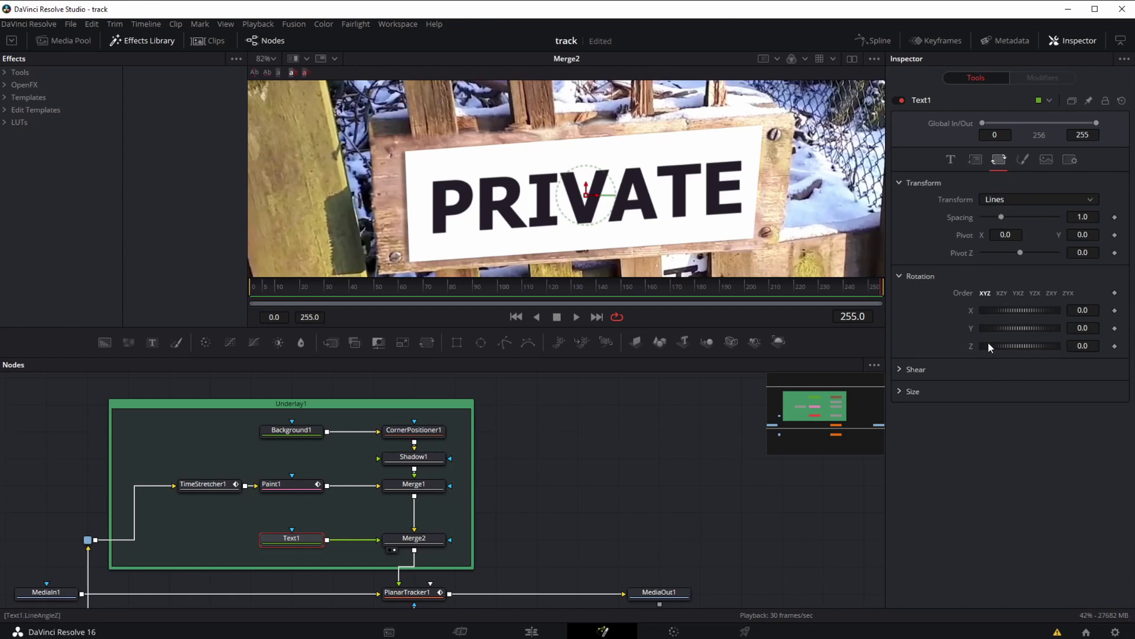
drag(1000, 330, 976, 309)
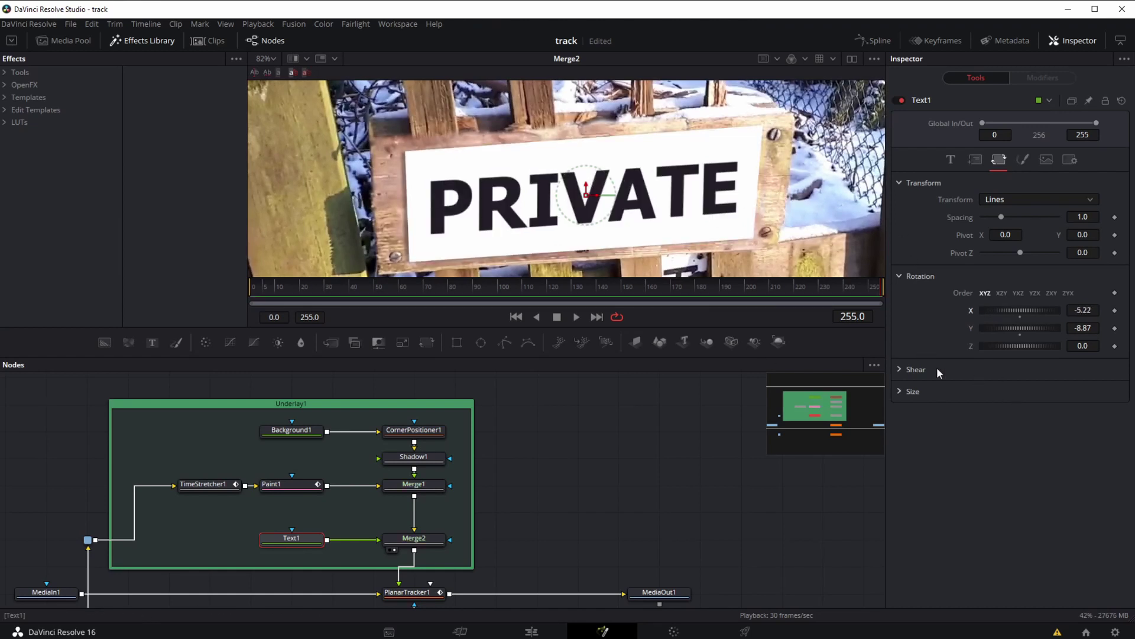
click(912, 183)
click(900, 205)
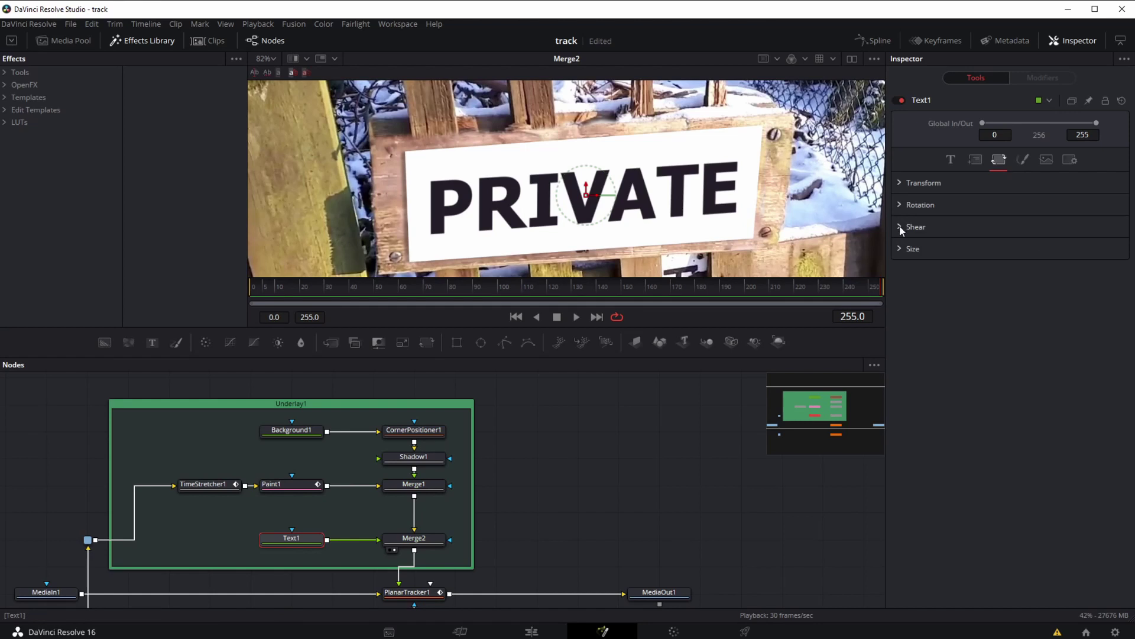
click(900, 249)
click(900, 249)
- Apply softness to the fill color of Text1's first shading element, with softness X and Y at 0.5
click(975, 160)
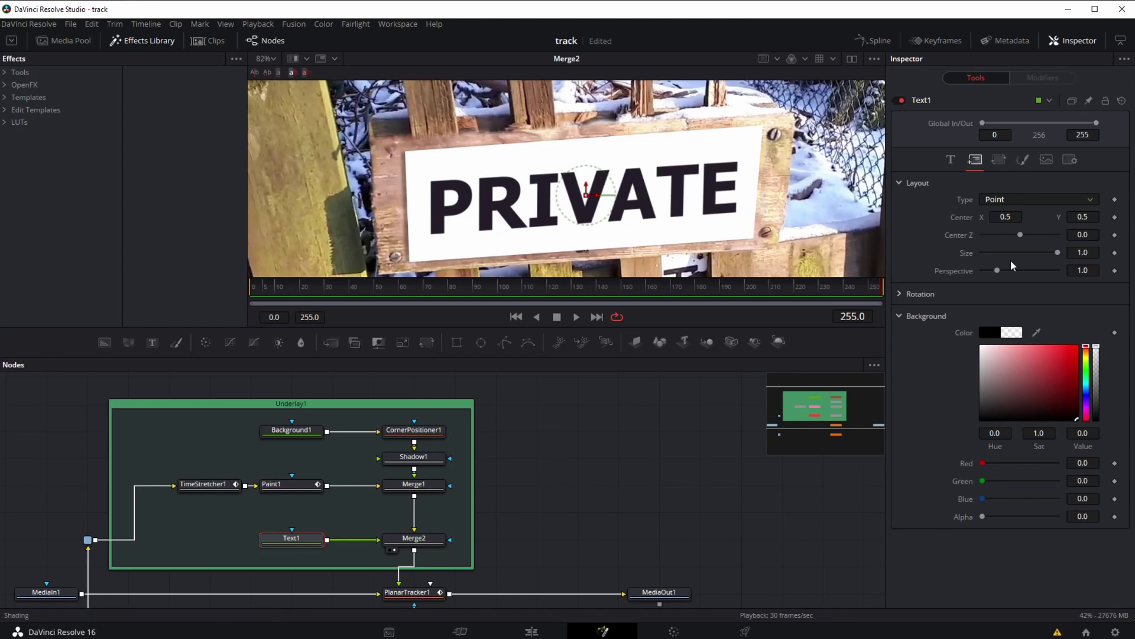
click(1022, 160)
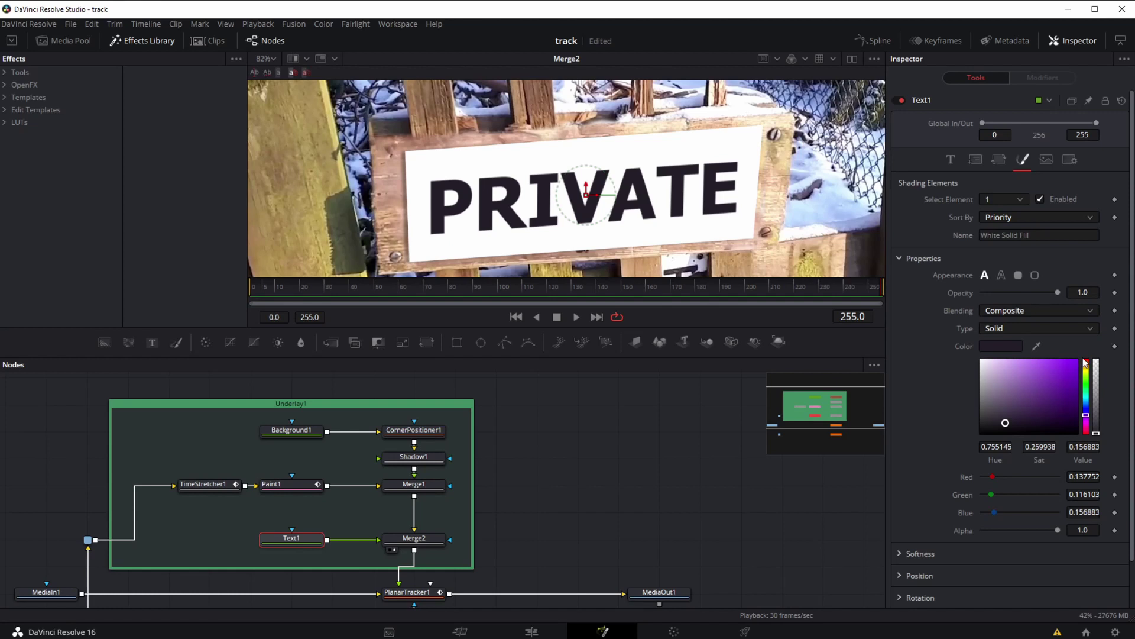
scroll(1128, 343, down, 1)
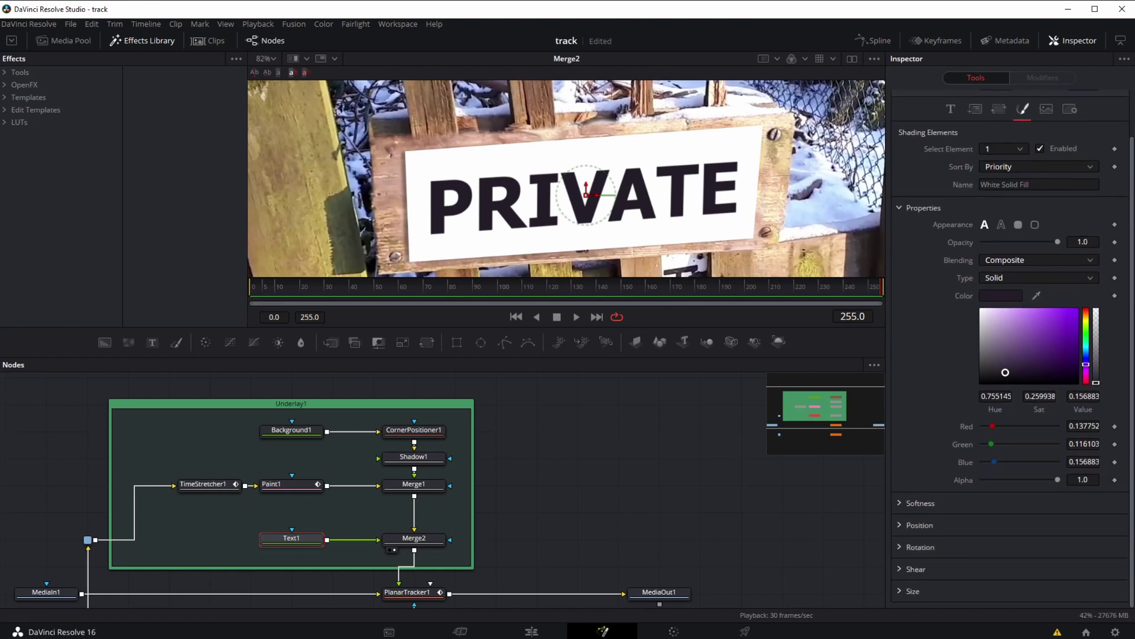
click(900, 503)
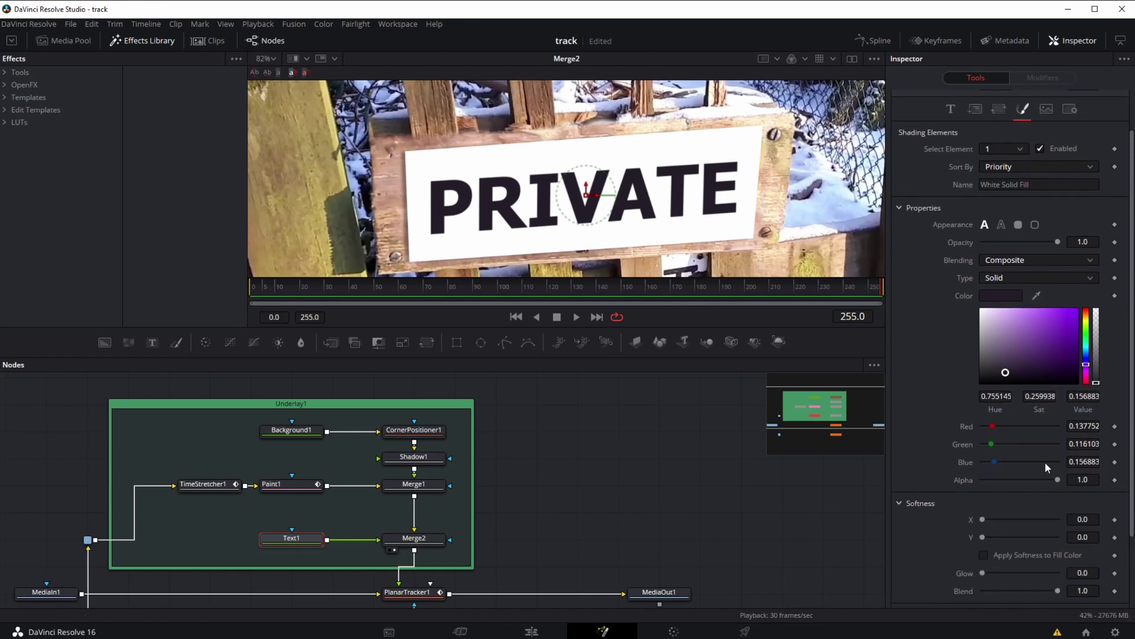
click(984, 555)
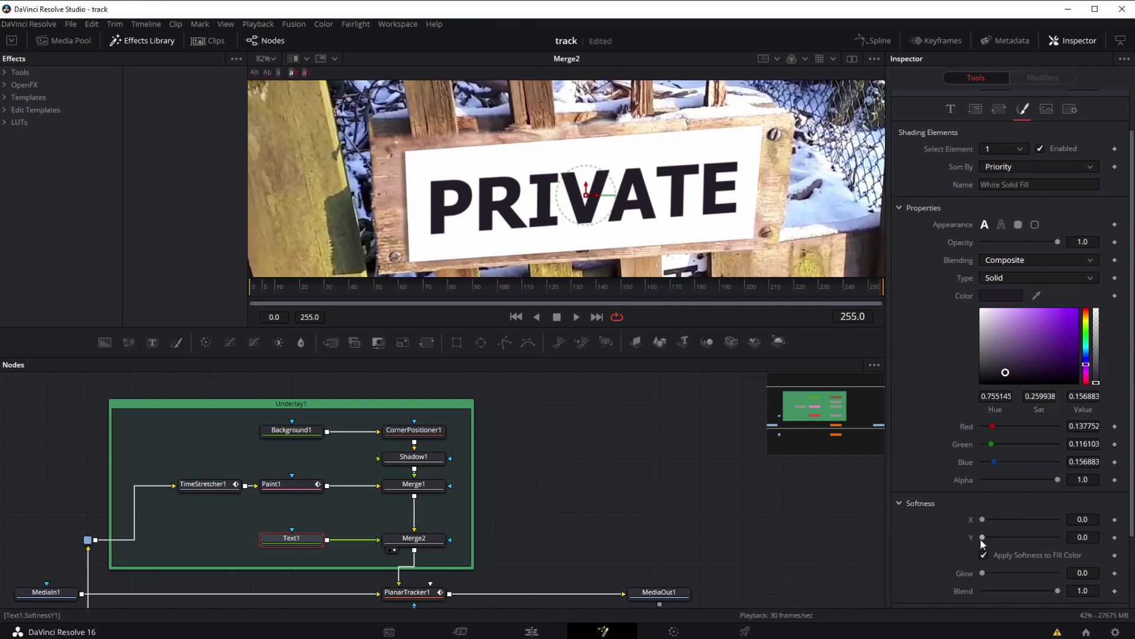
drag(984, 538, 988, 520)
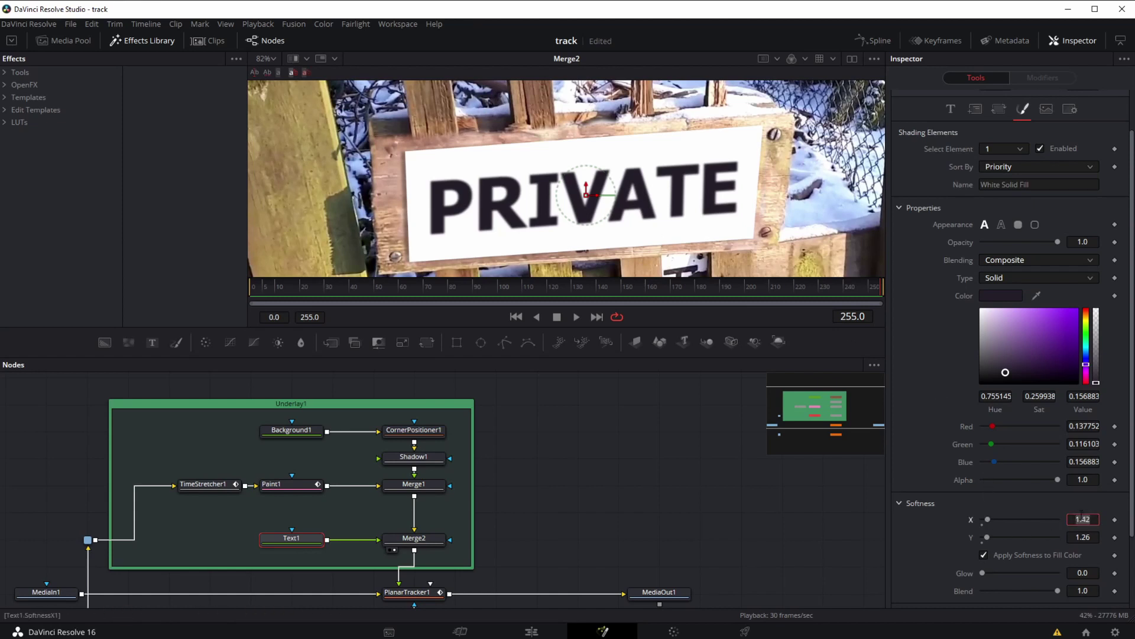
key(Tab)
double_click(1082, 538)
text(.5)
key(Tab)
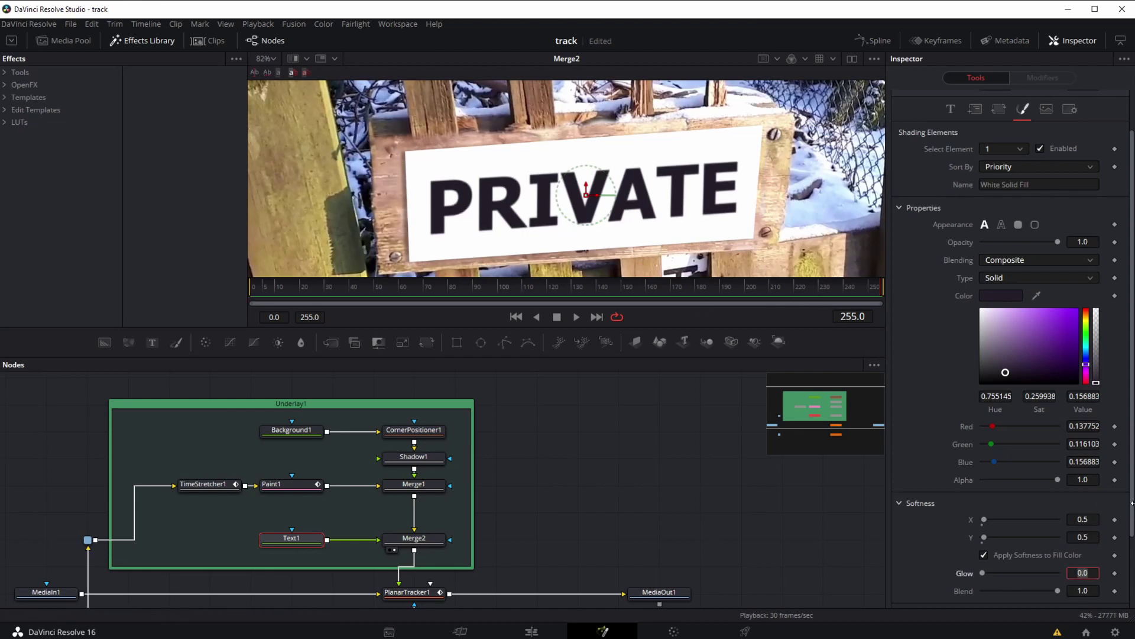
- Change the shading type of Text1's fill from Solid to Image, with Tool as the image source
scroll(1132, 504, down, 3)
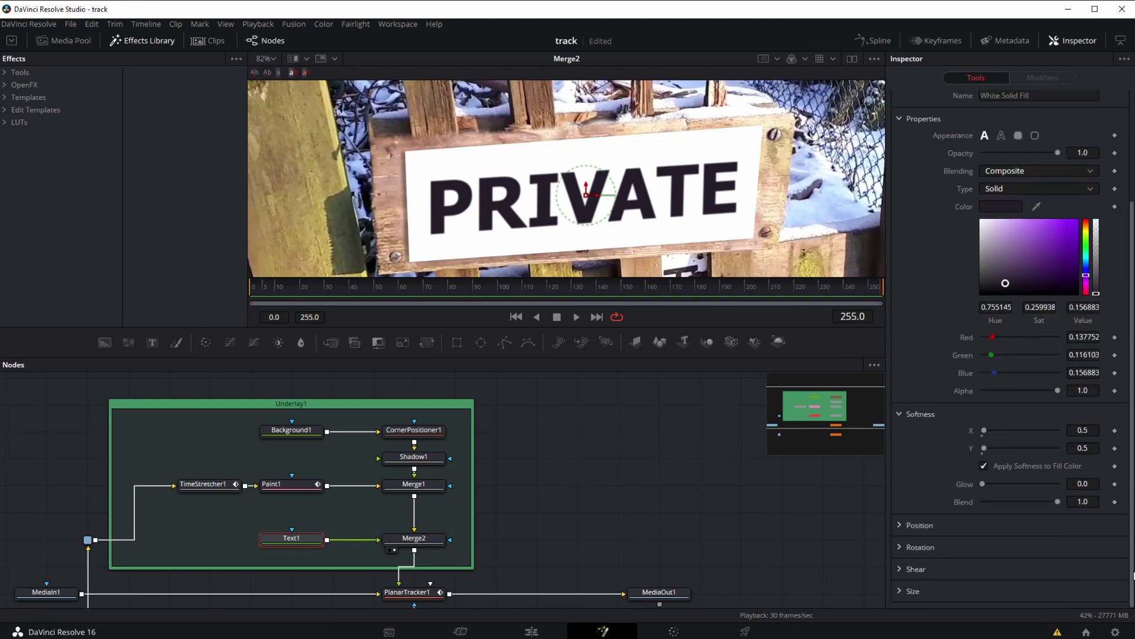
scroll(1133, 573, up, 5)
click(996, 329)
click(993, 358)
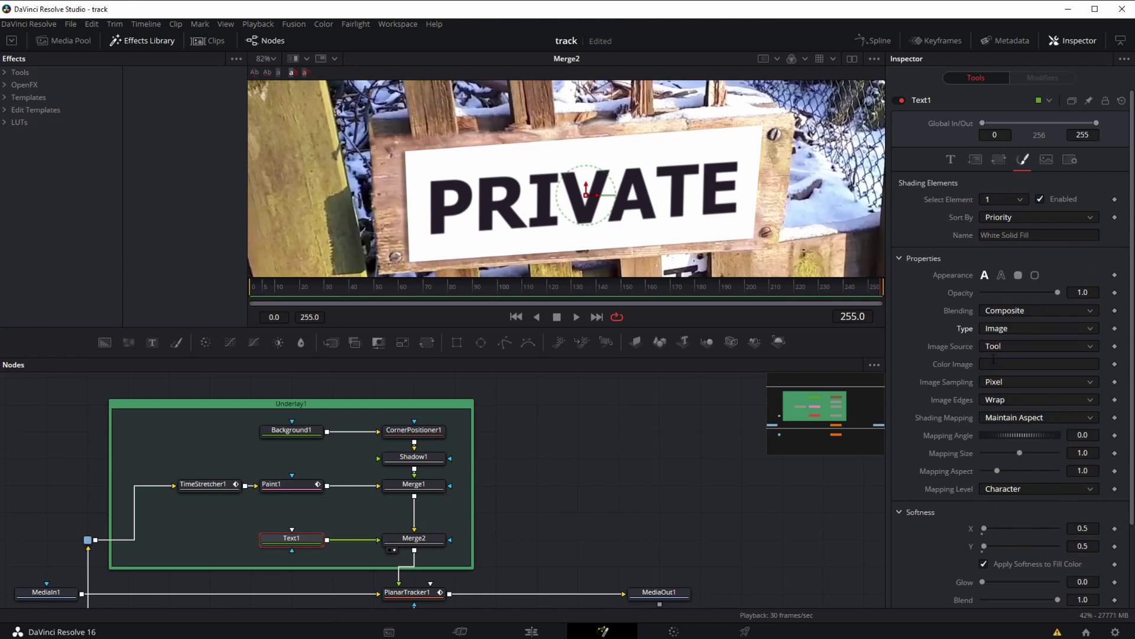
click(1006, 326)
click(1005, 330)
click(989, 348)
click(954, 342)
- Extend the underlay's left edge and shift TimeStretcher1, its input router and Paint1 left to open up space
drag(46, 442, 171, 438)
drag(230, 466, 72, 467)
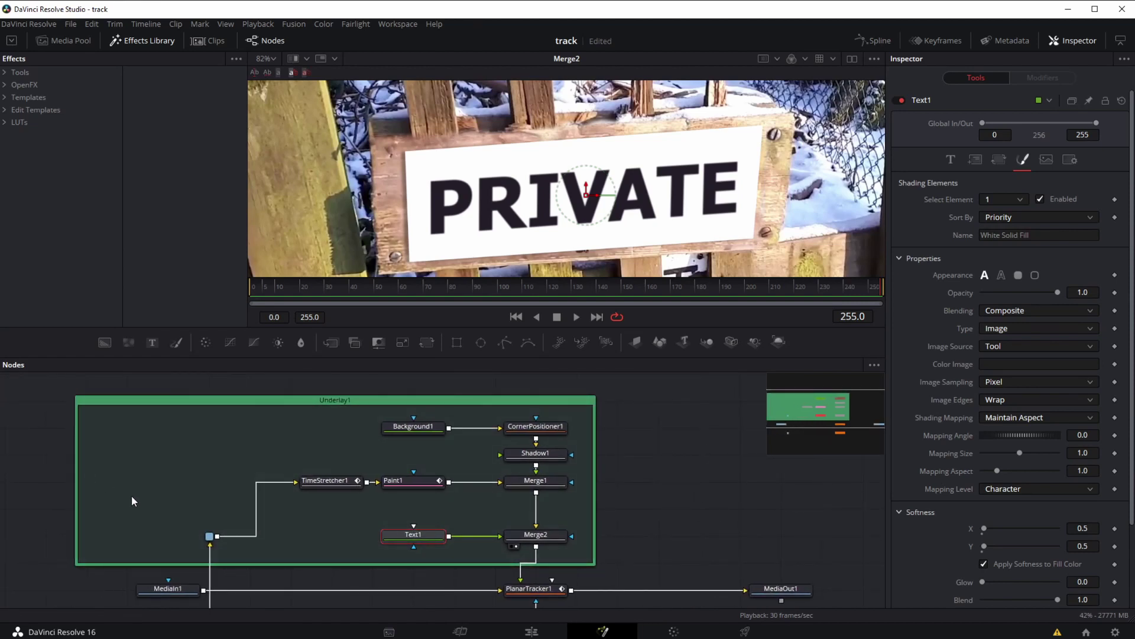
drag(253, 397, 353, 389)
drag(391, 483, 207, 481)
drag(251, 560, 168, 561)
drag(222, 484, 181, 485)
mouse_move(455, 509)
mouse_down()
mouse_move(454, 494)
mouse_move(275, 484)
mouse_up()
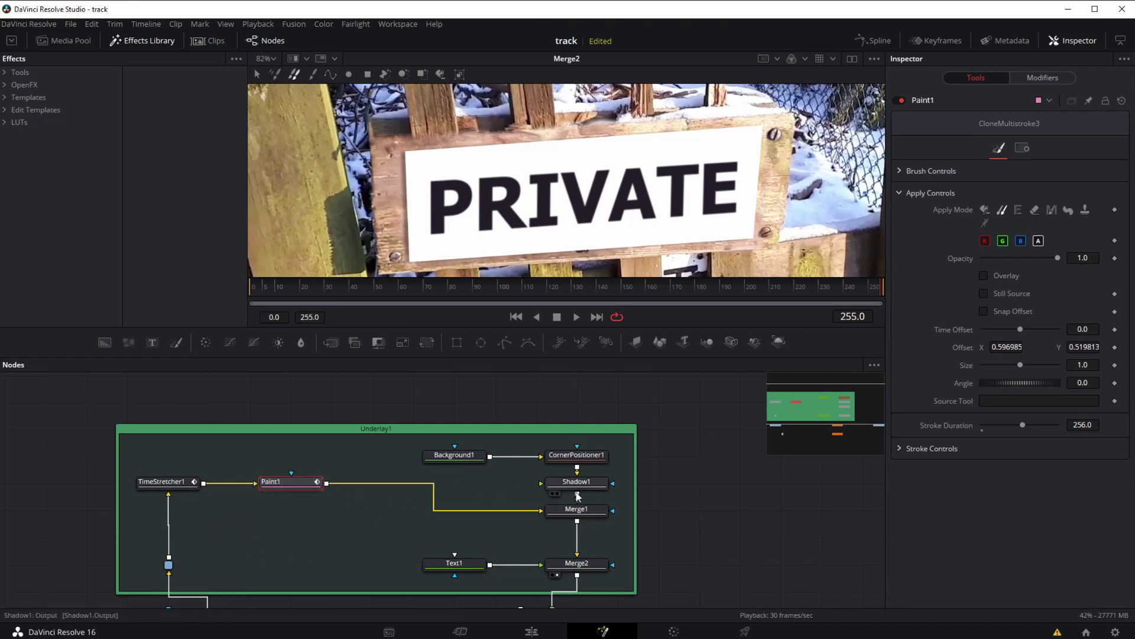
- Extend the underlay's upper edge, raise CornerPositioner1 and move Background1 left and up, level with it
drag(485, 461, 363, 461)
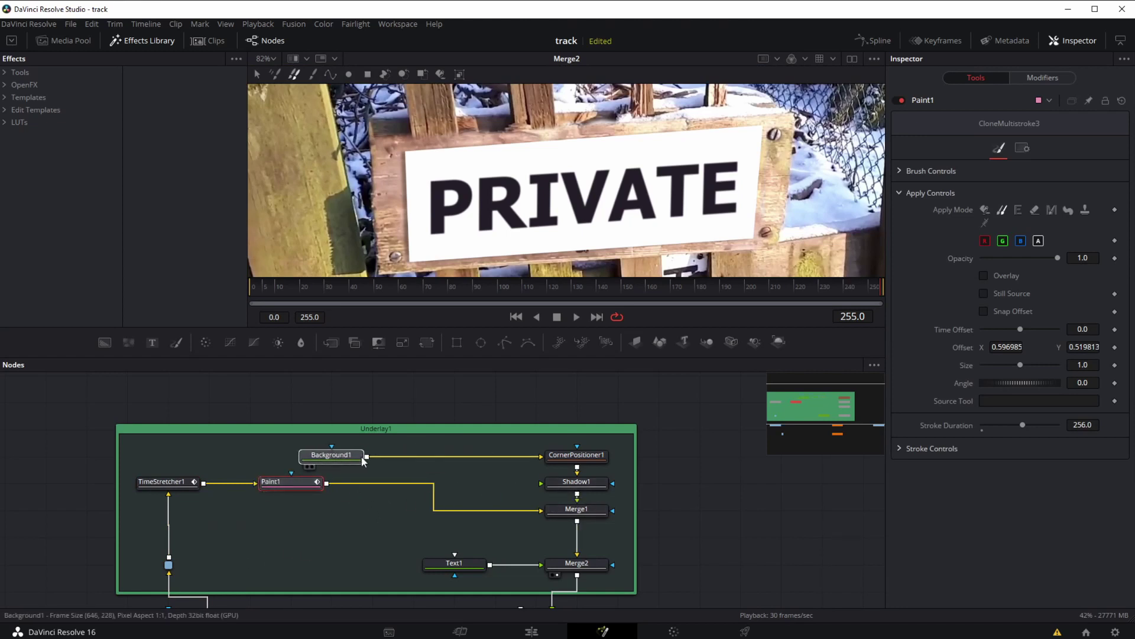
click(571, 461)
drag(408, 424, 408, 406)
drag(555, 462, 554, 435)
drag(421, 407, 422, 396)
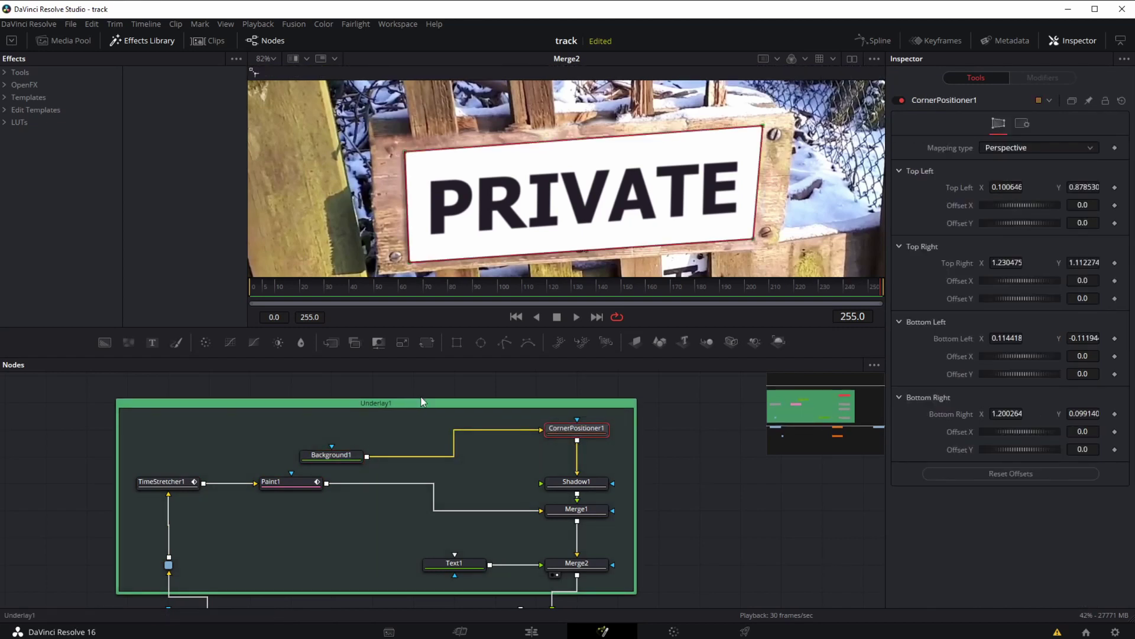
drag(335, 452, 334, 431)
- Move Shadow1, Merge1 and Merge2 up beneath CornerPositioner1, with Merge1 level with Paint1
drag(554, 486, 554, 460)
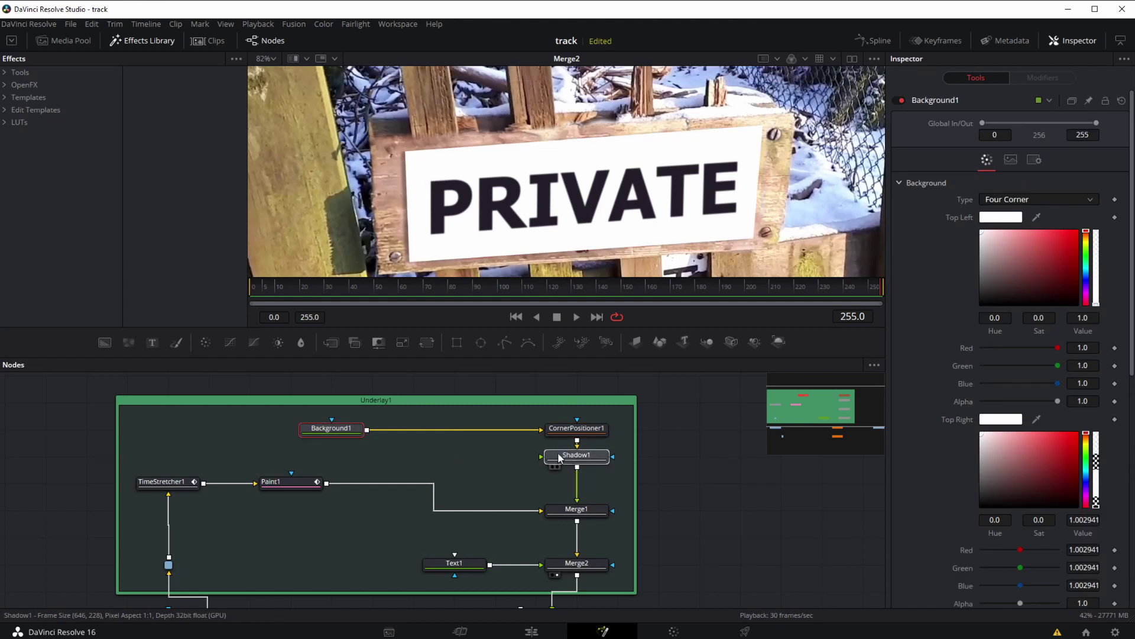
drag(565, 512, 567, 483)
click(323, 538)
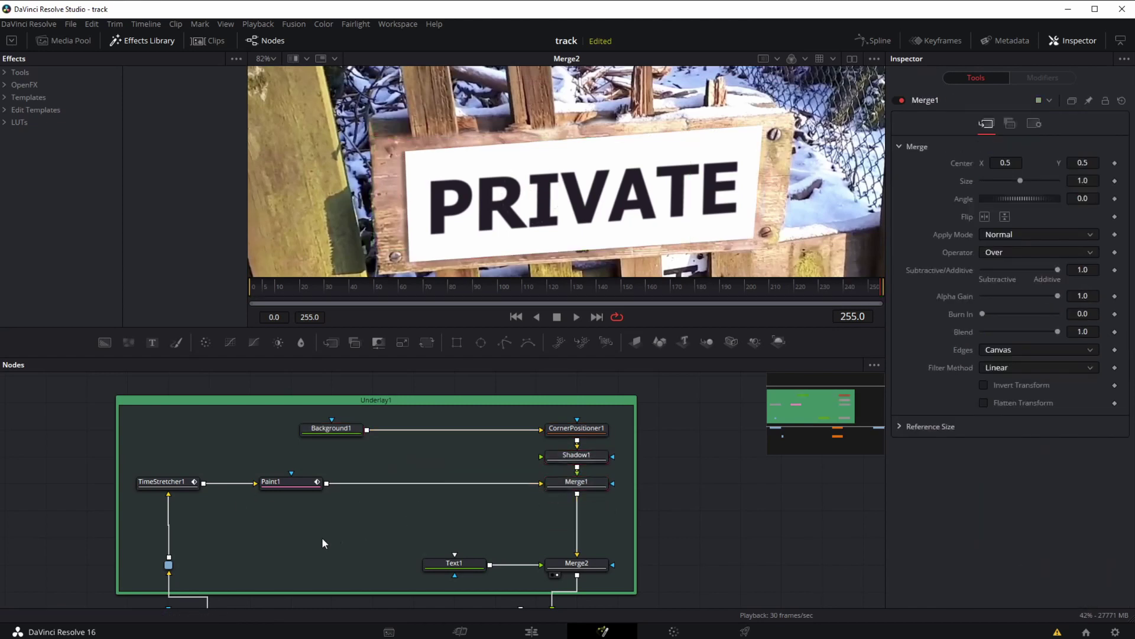
drag(560, 561, 561, 534)
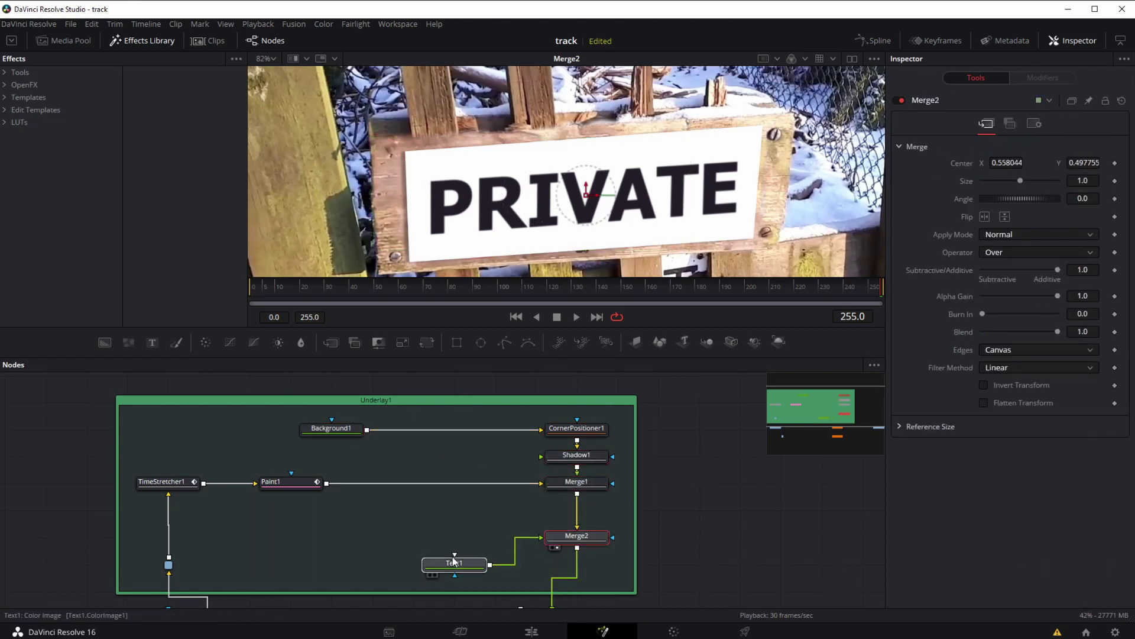
- Move Text1 level with Merge2 and connect a new FastNoise generator, placed beneath Paint1, to Text1's color image input
drag(449, 564, 450, 537)
click(275, 537)
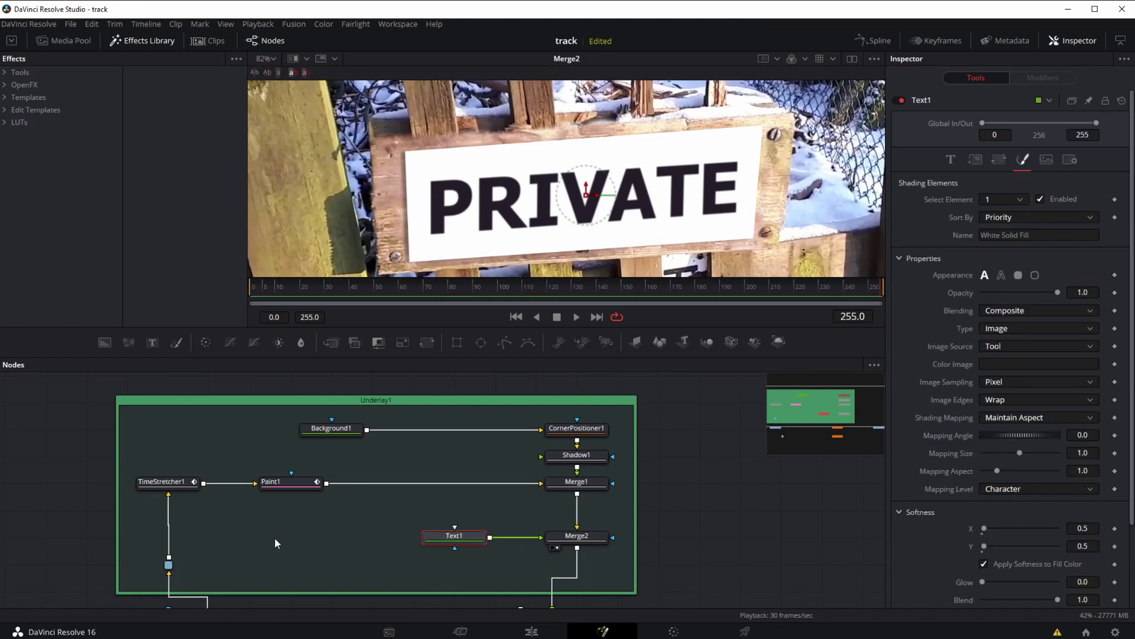
right_click(276, 531)
mouse_move(288, 538)
mouse_move(463, 508)
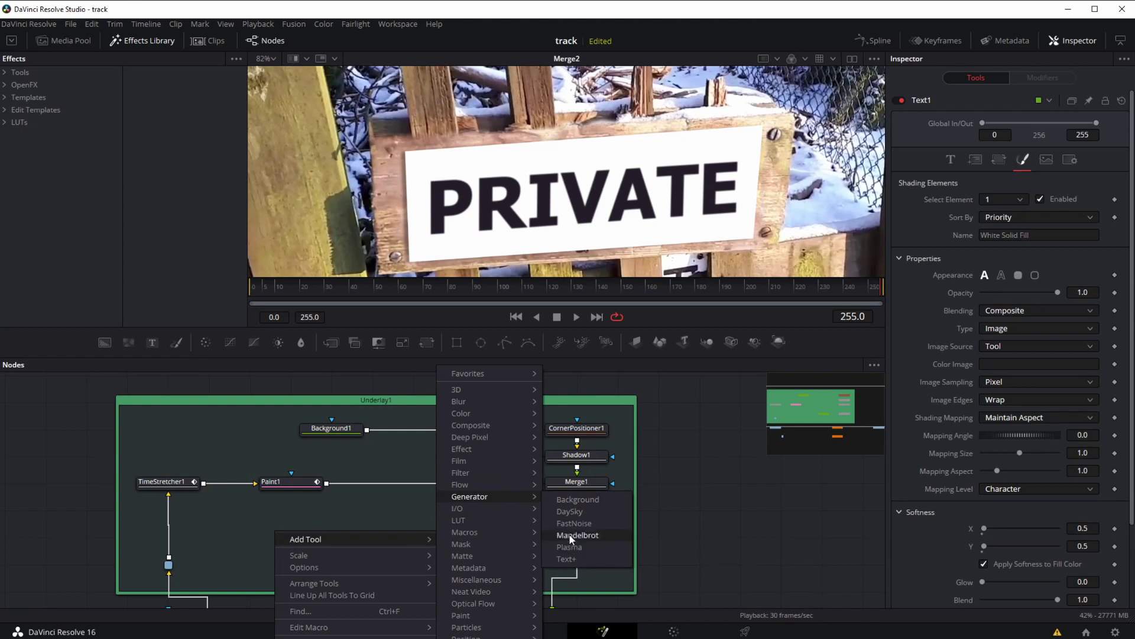
click(571, 523)
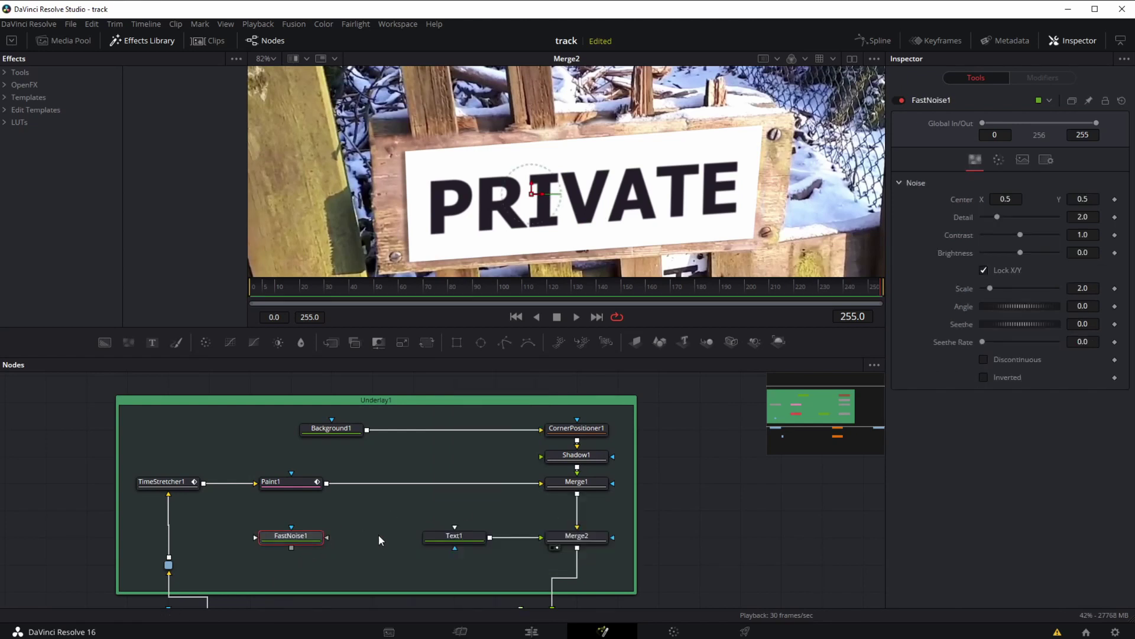
drag(291, 548, 455, 533)
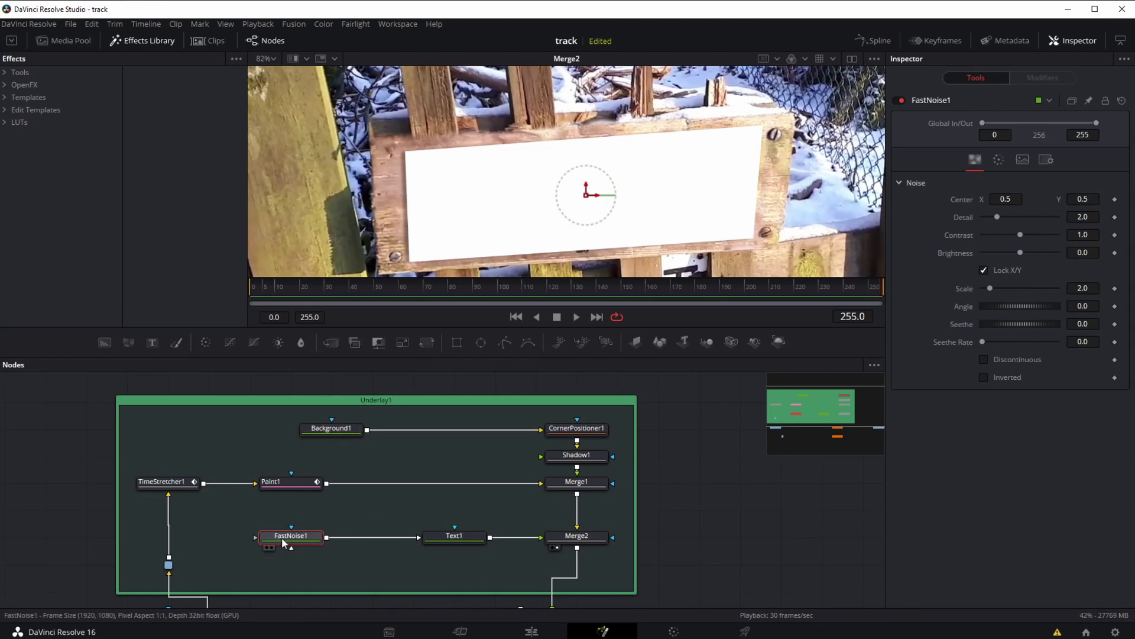
- Raise FastNoise1's detail and set the alpha of its Color 1 to 1.0, keeping the color black
drag(997, 216, 1014, 217)
click(1001, 160)
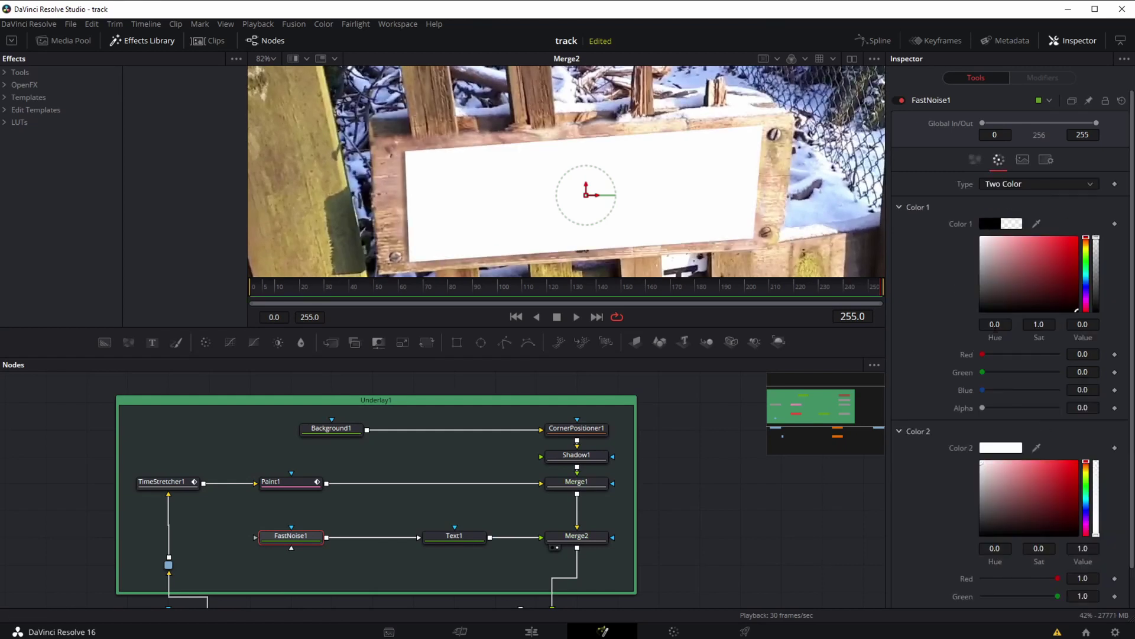
click(990, 225)
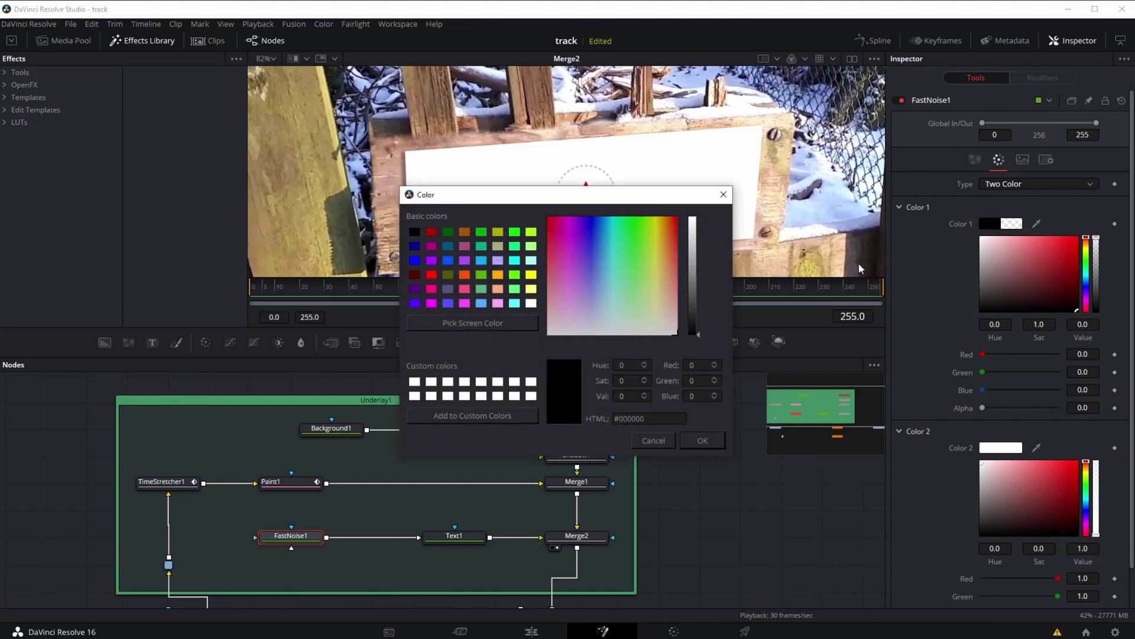
click(664, 447)
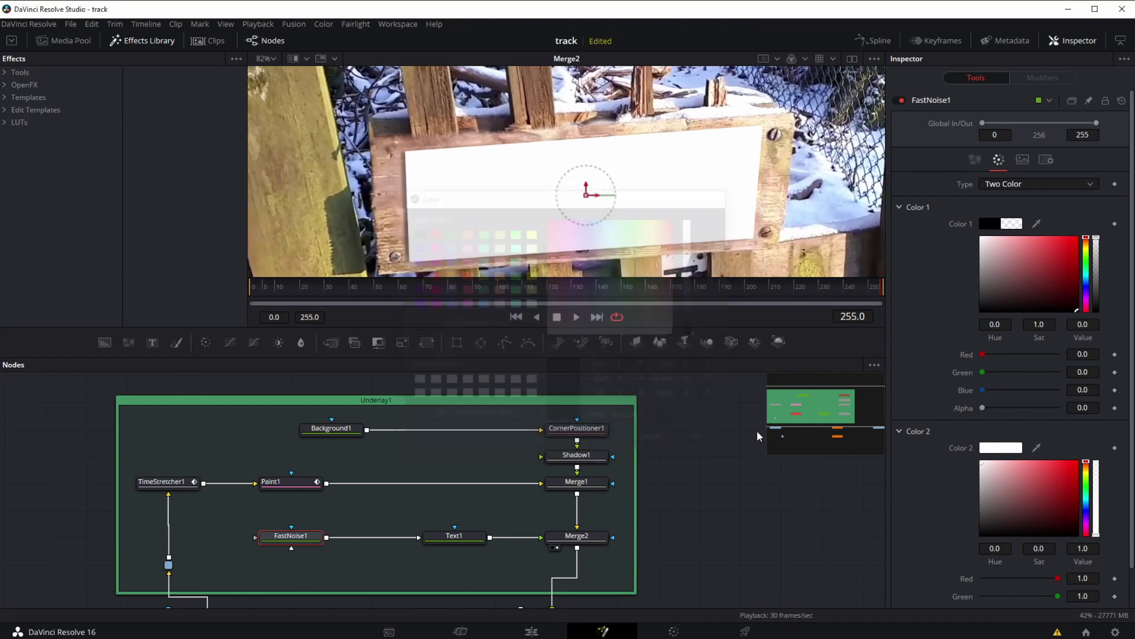
drag(982, 408, 1069, 404)
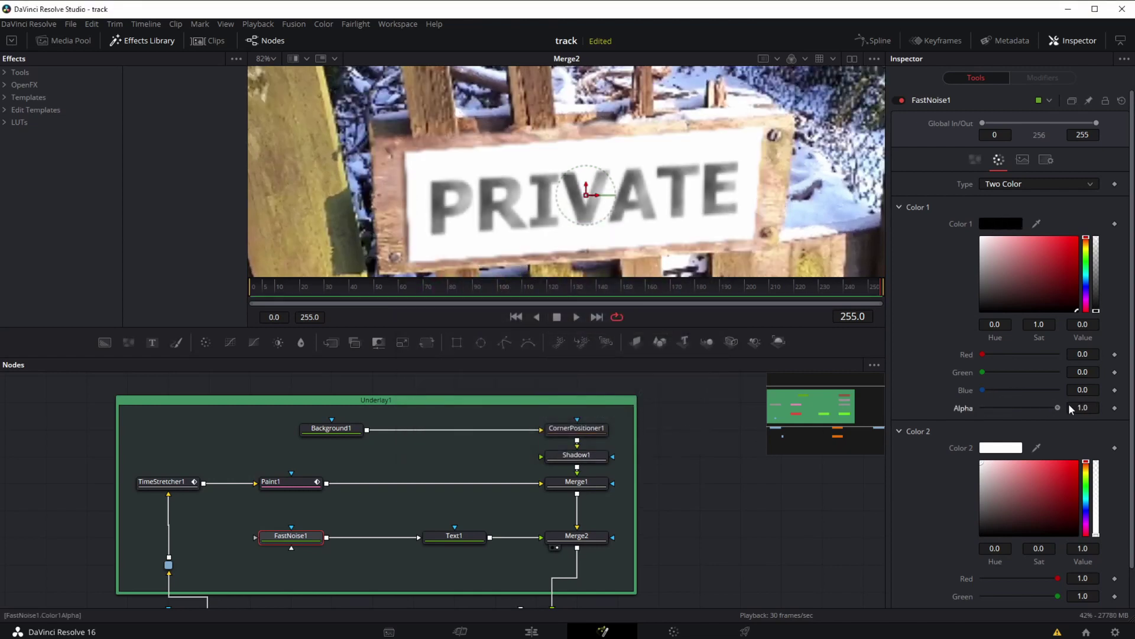
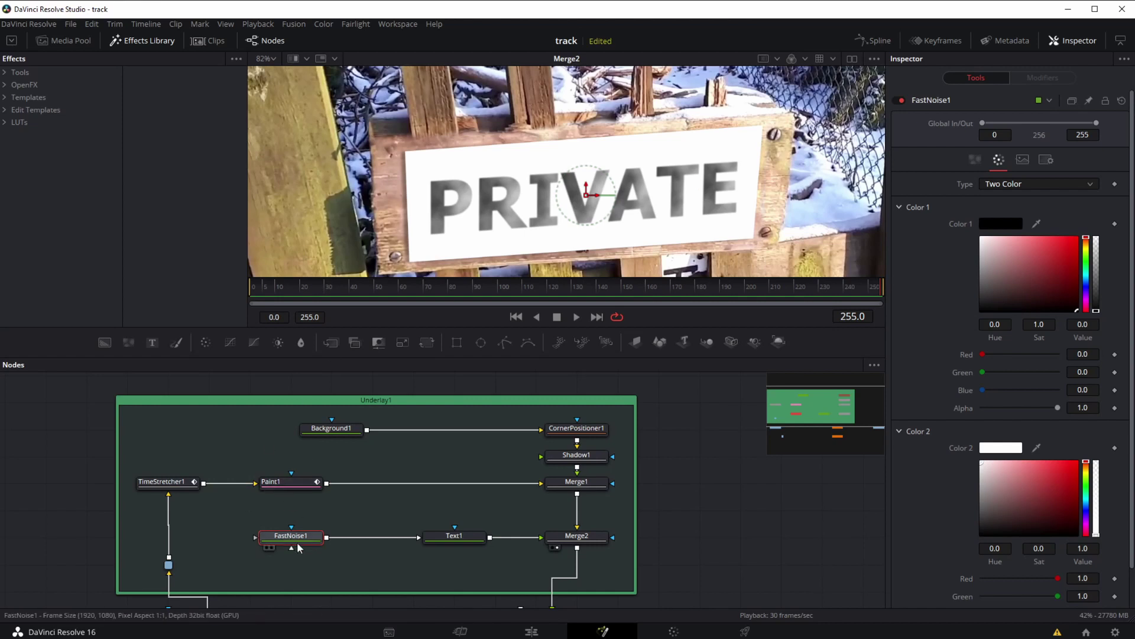
- View FastNoise1 on its own and set its contrast to 0.86, brightness to -0.03, scale to 4.25, angle to 49.6 and seethe to 0.072
key(1)
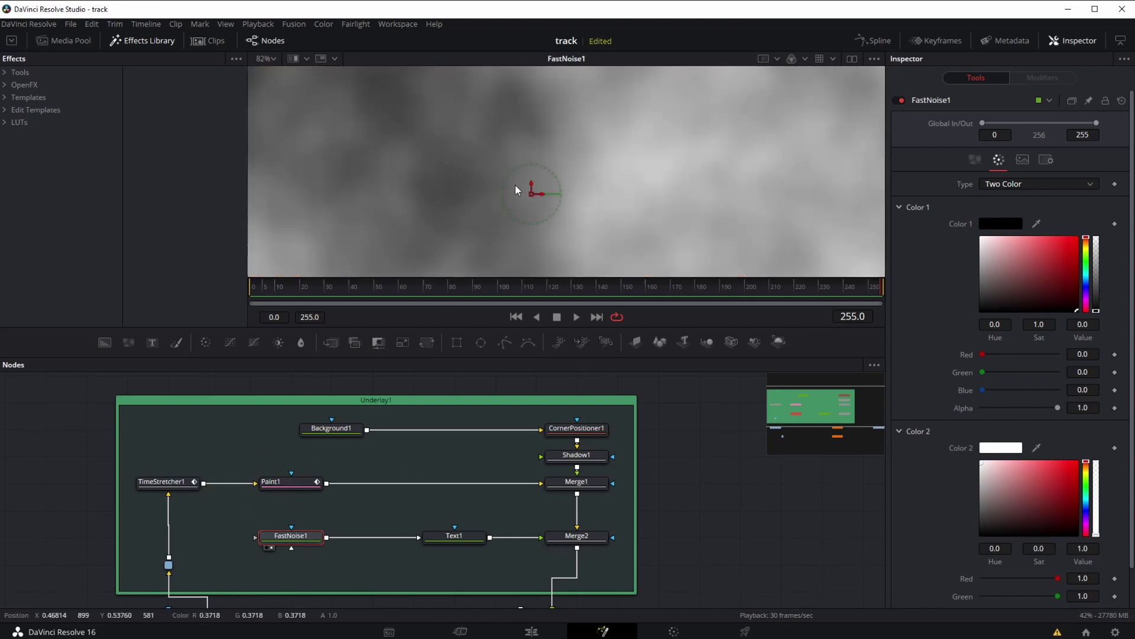
key(minus)
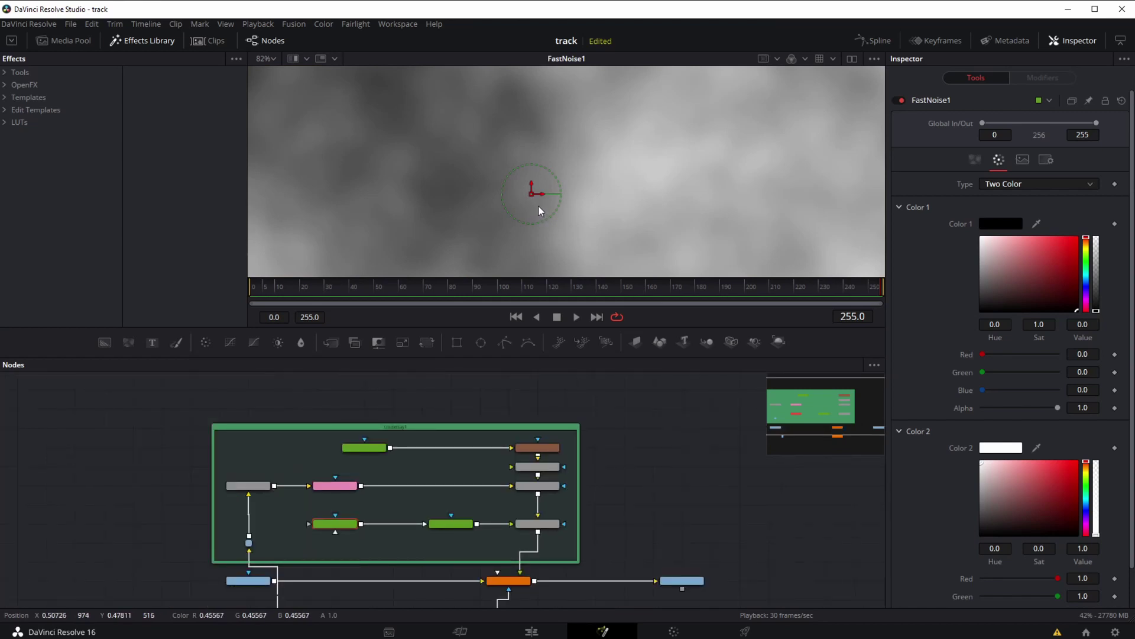
key(minus)
key(minus)
key(minus)
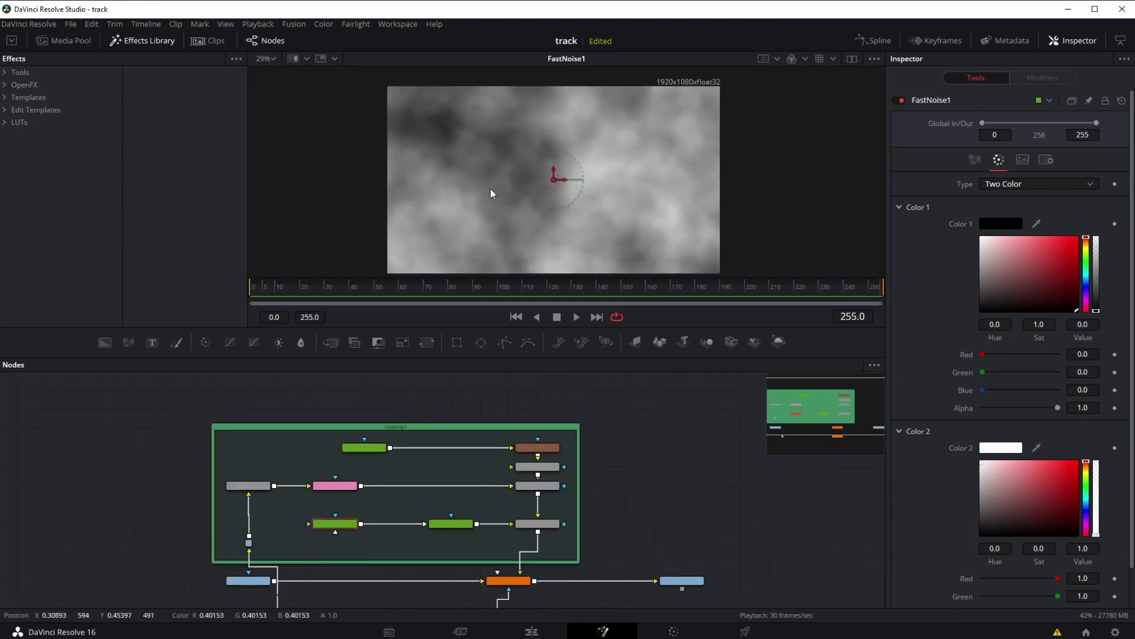
key(equal)
key(equal)
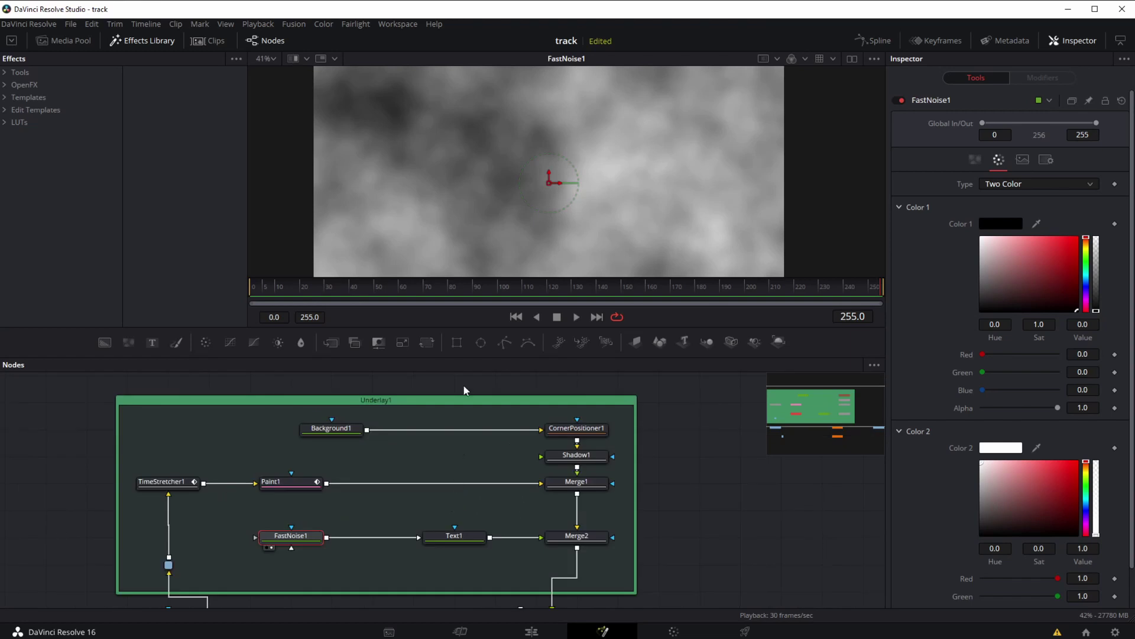
key(minus)
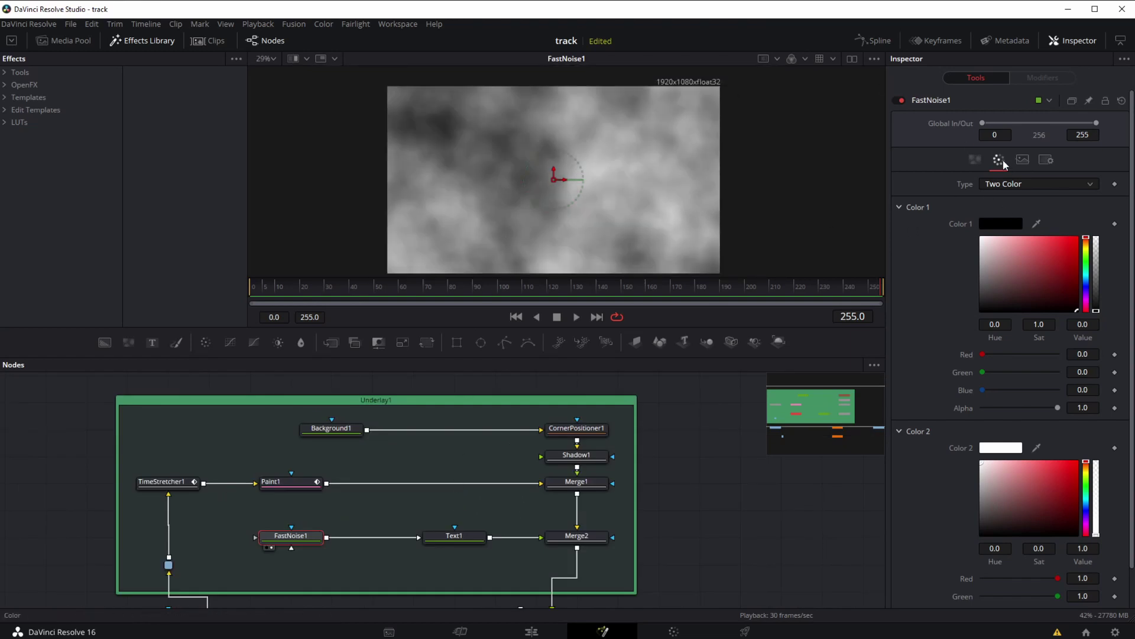
click(976, 160)
mouse_move(1020, 253)
mouse_down()
mouse_move(1027, 218)
mouse_move(1047, 218)
mouse_move(1012, 235)
mouse_up()
drag(1001, 303, 1016, 325)
drag(990, 289, 999, 289)
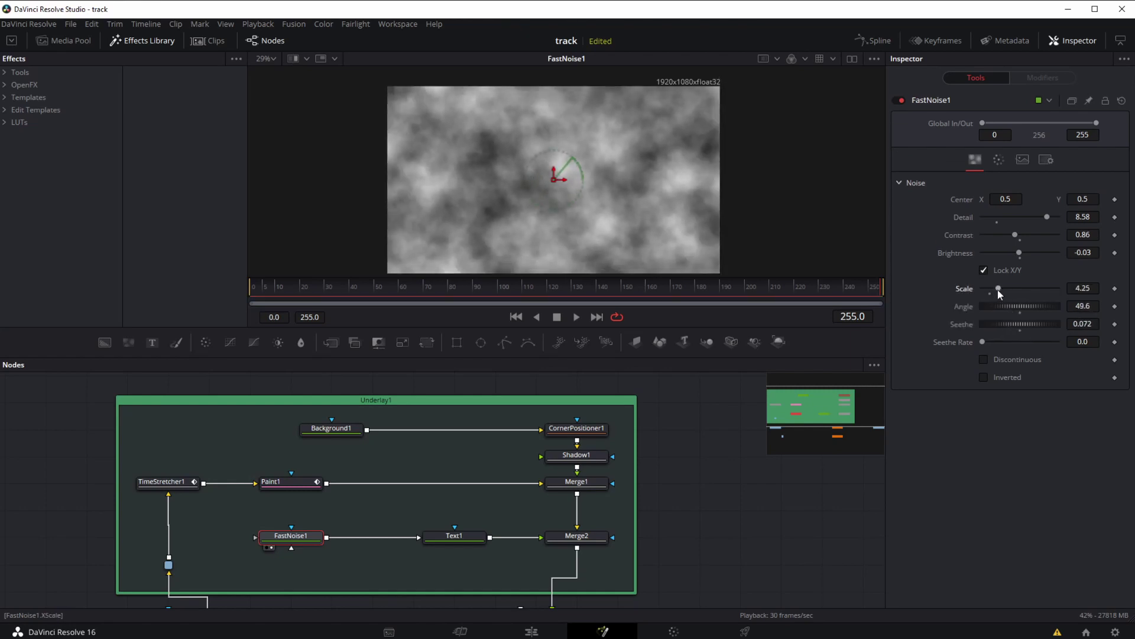
- Change FastNoise1's Color 1 to bluish gray #878996, then darken it to a value of 0.236
click(999, 160)
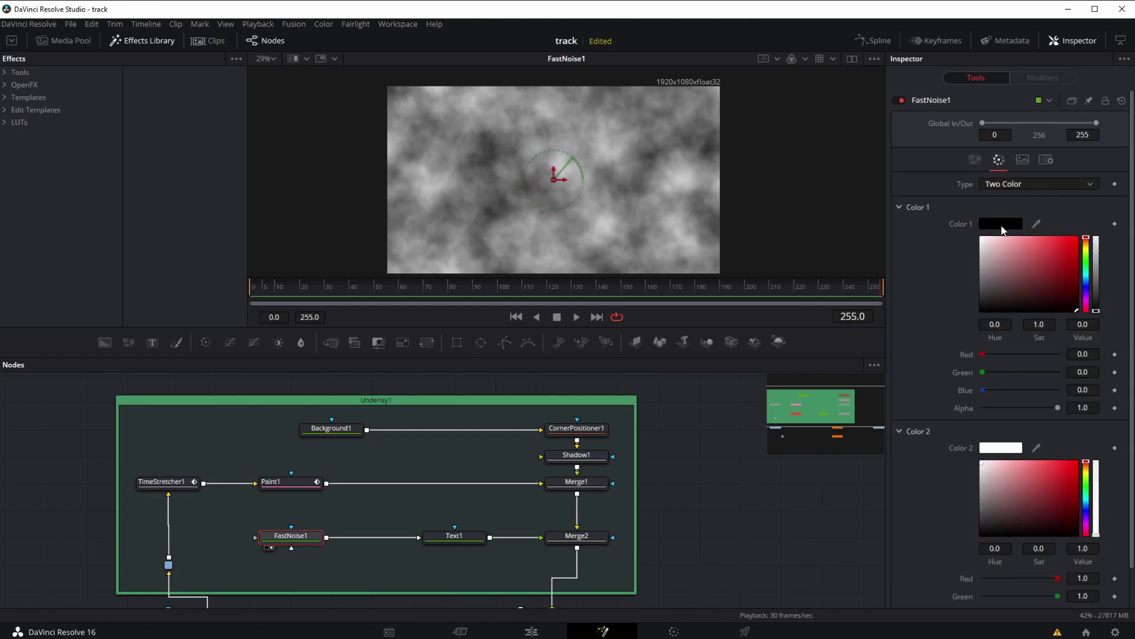
click(1002, 225)
drag(551, 194, 673, 278)
drag(727, 405, 678, 404)
drag(762, 418, 766, 348)
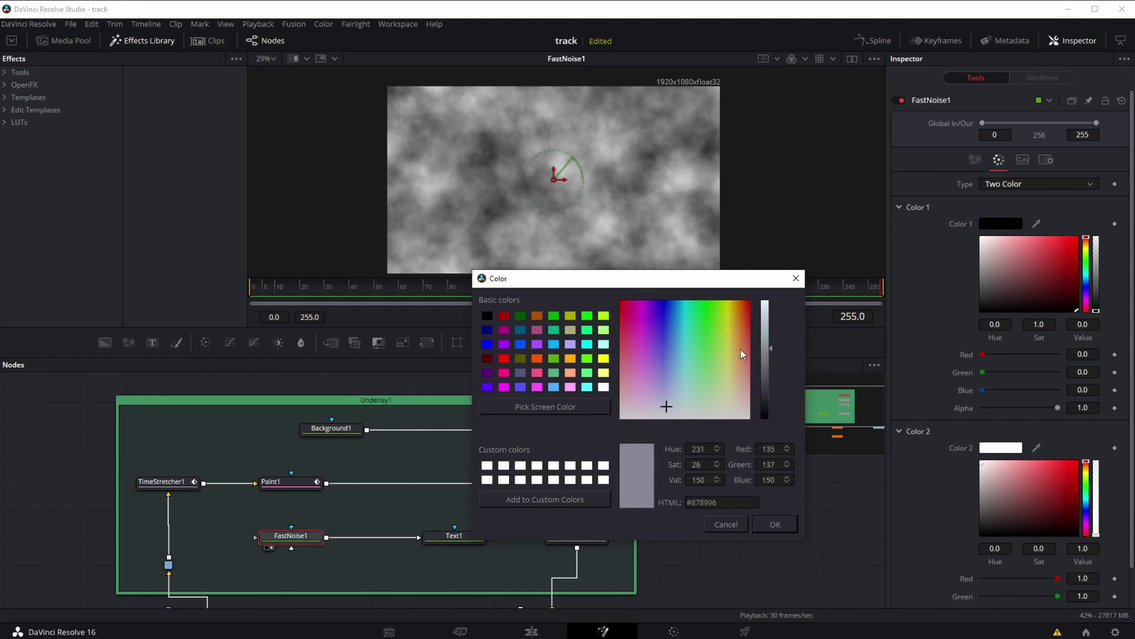
click(756, 524)
click(988, 273)
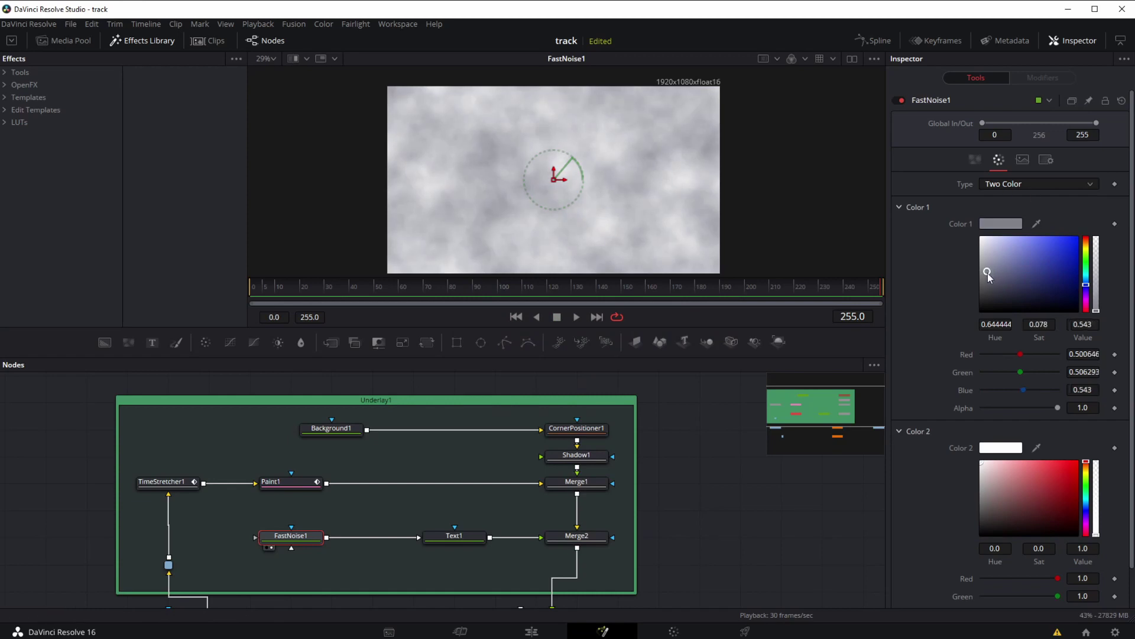
drag(987, 273, 985, 294)
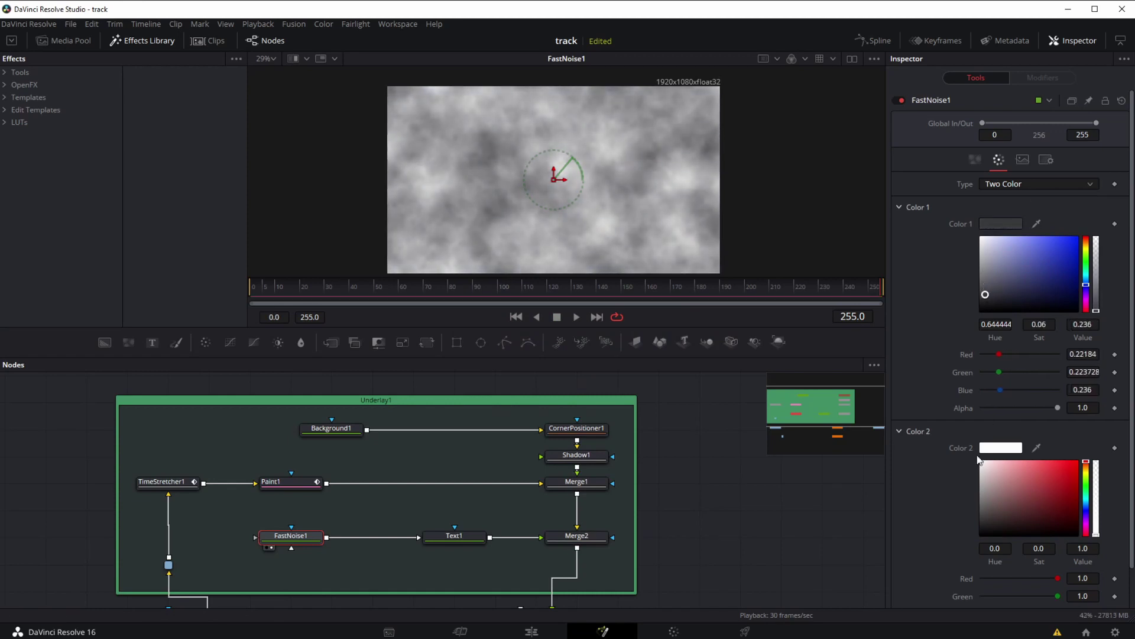
- Darken FastNoise1's Color 1 to black and its Color 2 to dark gray with a value of 0.299
drag(980, 464, 981, 487)
drag(983, 297, 981, 311)
drag(981, 487, 981, 514)
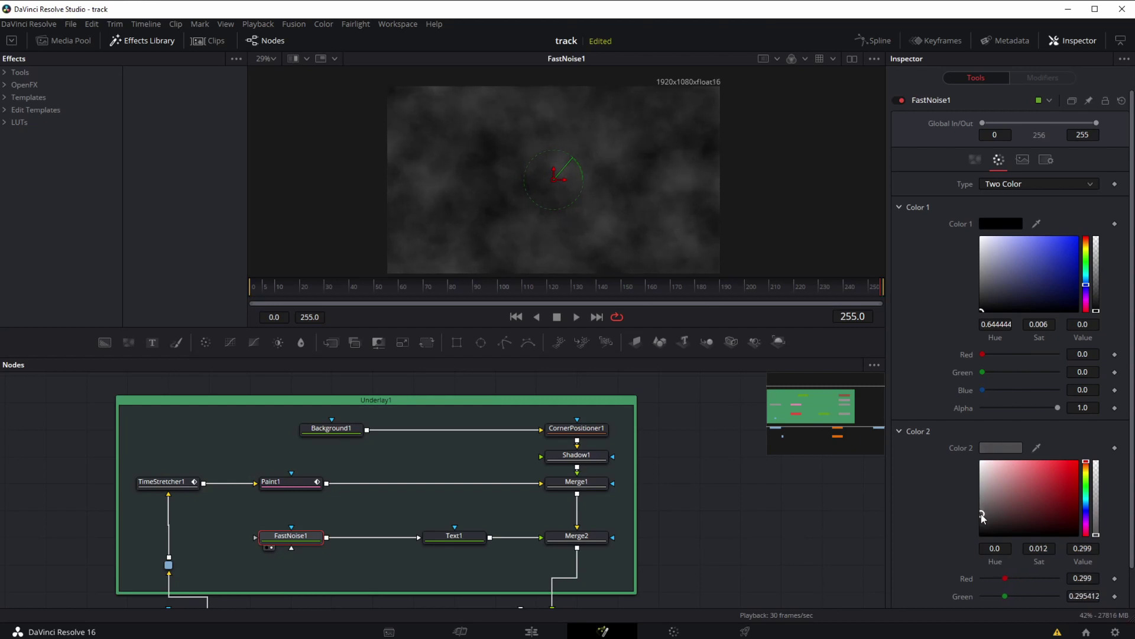
- Look over FastNoise1's image and noise settings and show Merge2's output in the viewer
click(1023, 161)
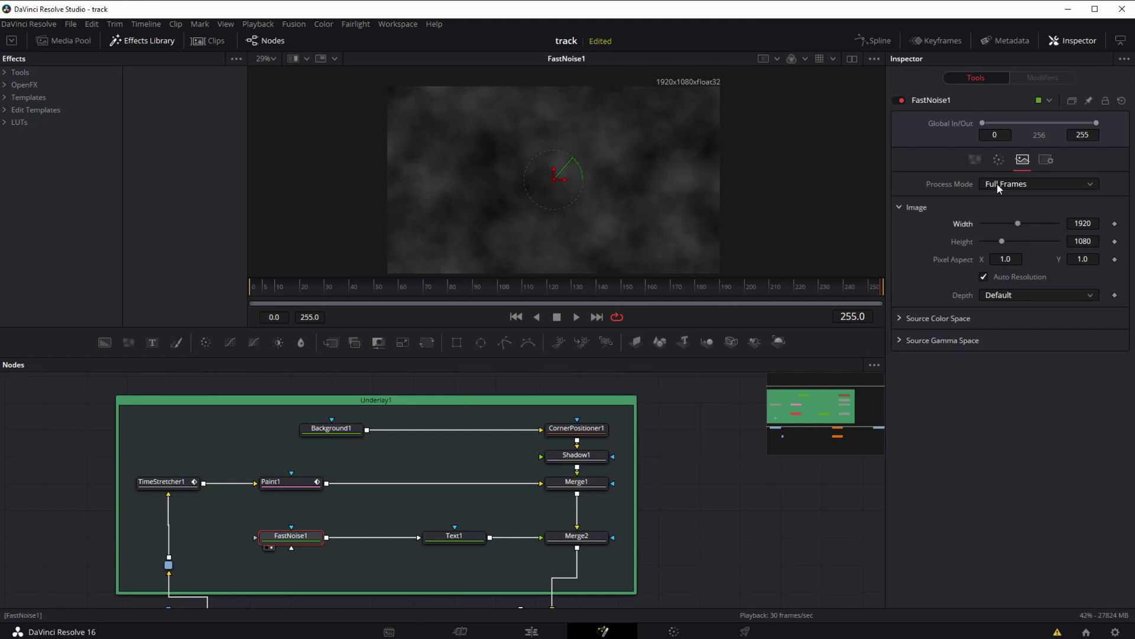
click(975, 160)
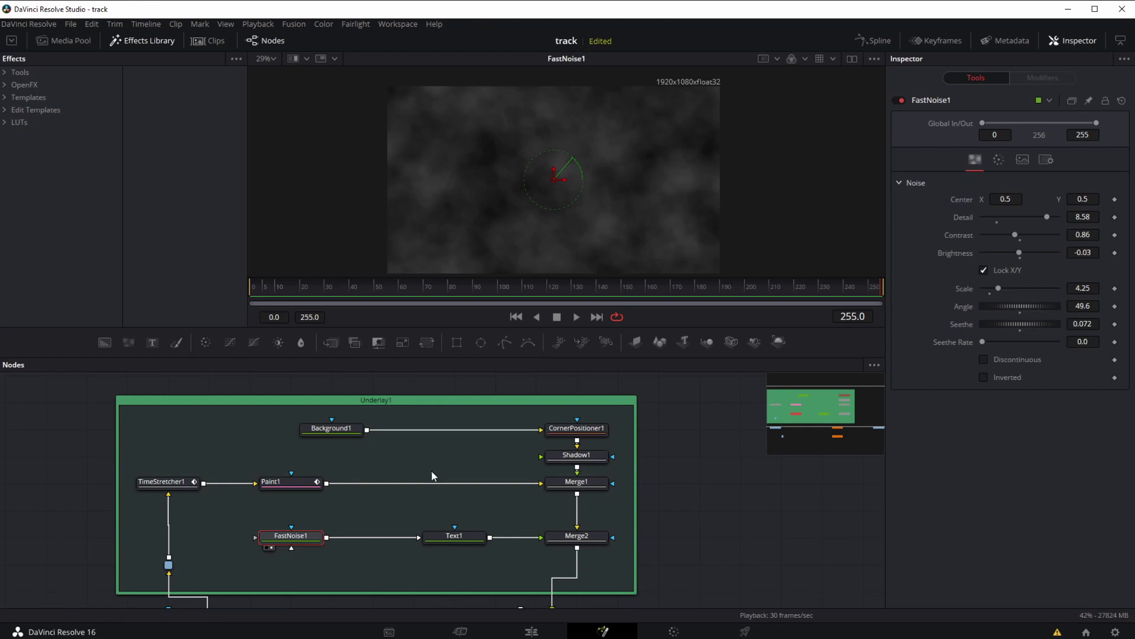
click(560, 543)
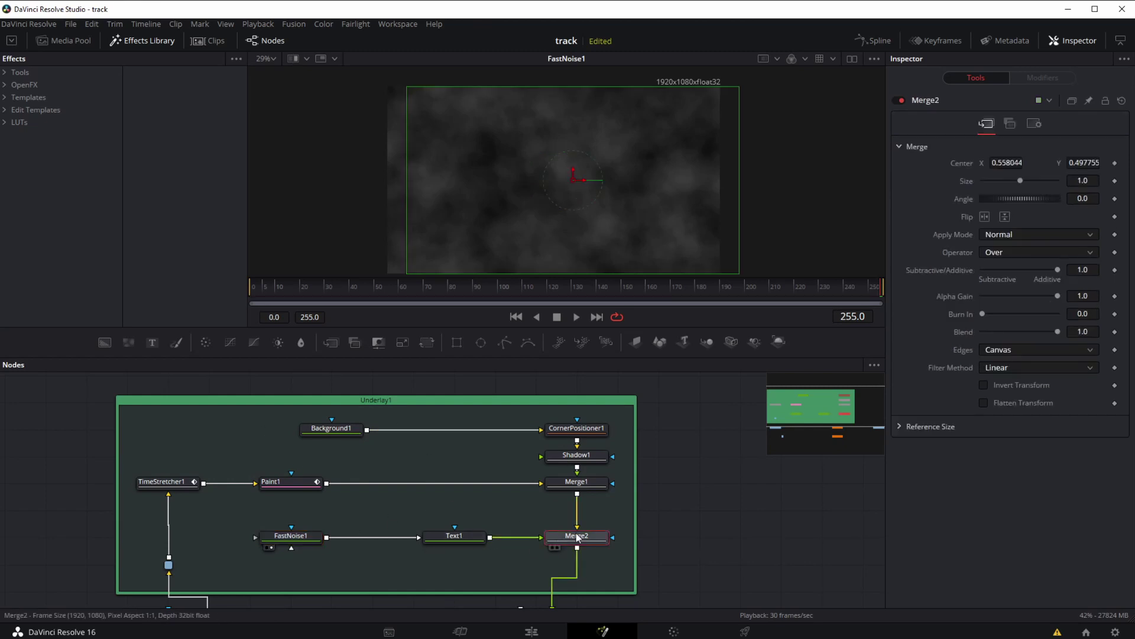
key(2)
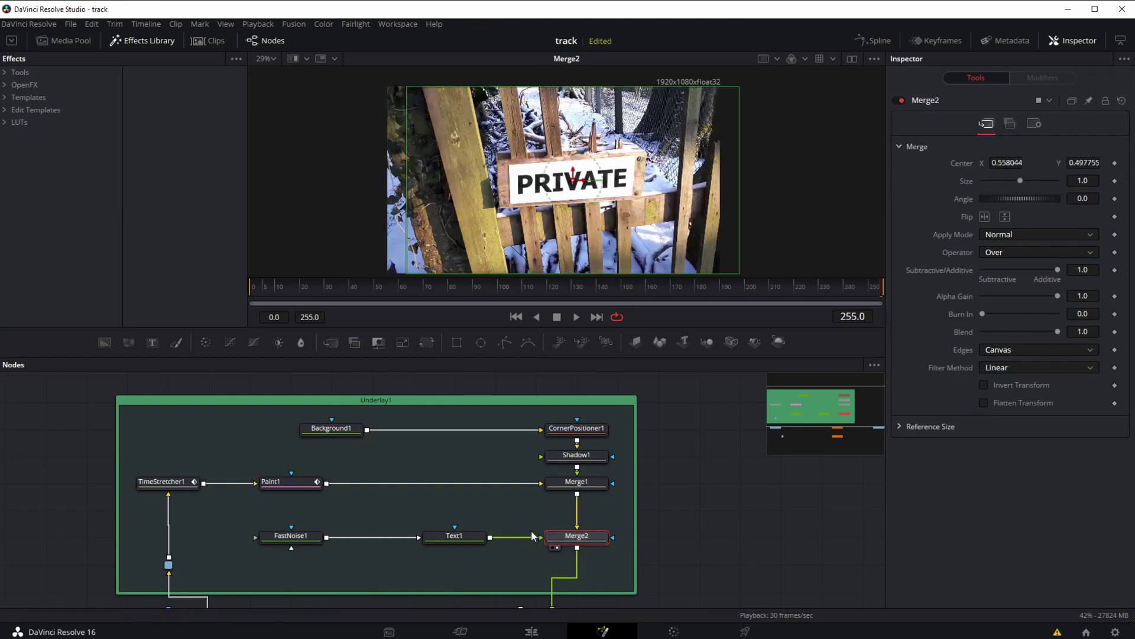
- Set FastNoise1's detail to 8.82, contrast to 2.52, brightness to 0.57, scale to 3.15 and angle to 26.1, and try inverting the noise
drag(426, 549, 427, 520)
click(453, 515)
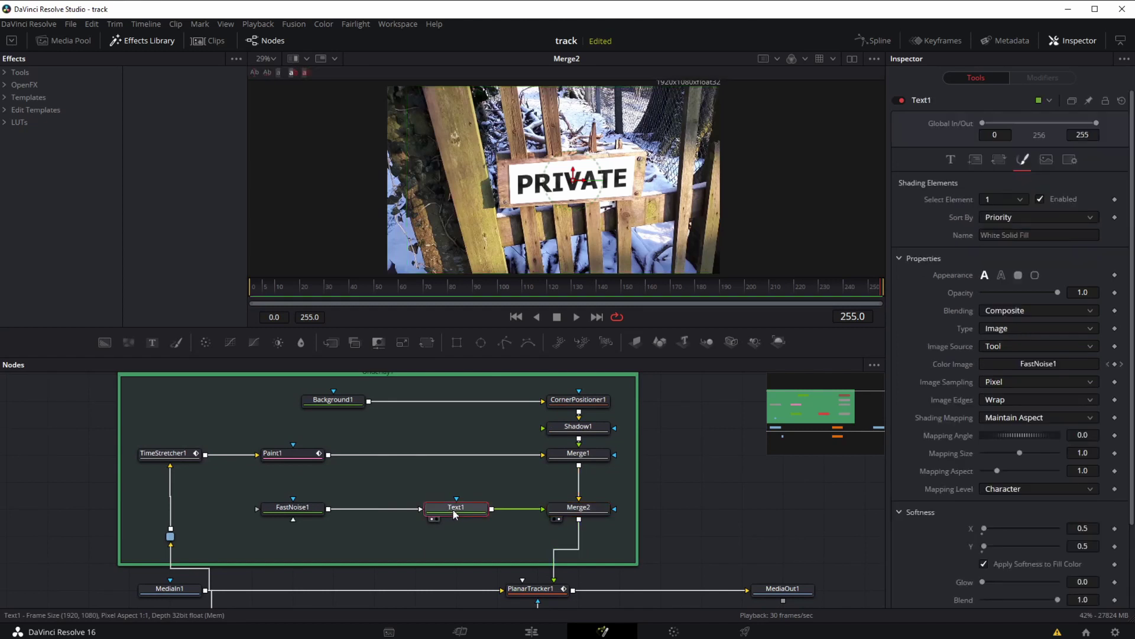
click(292, 507)
drag(481, 223, 479, 229)
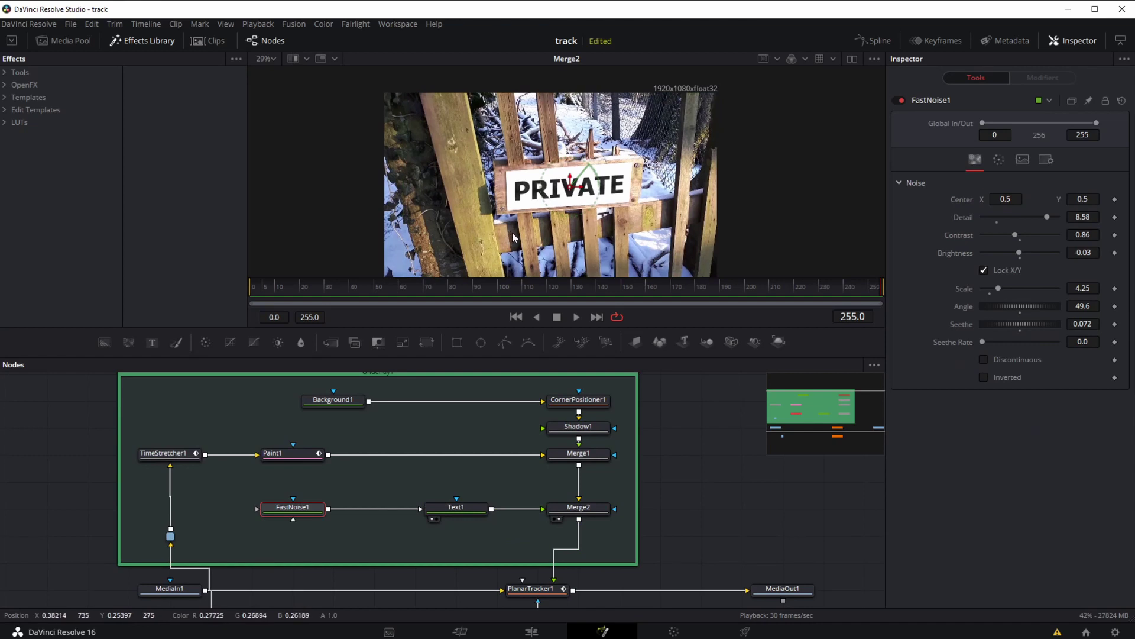
scroll(512, 235, up, 5)
drag(506, 219, 505, 212)
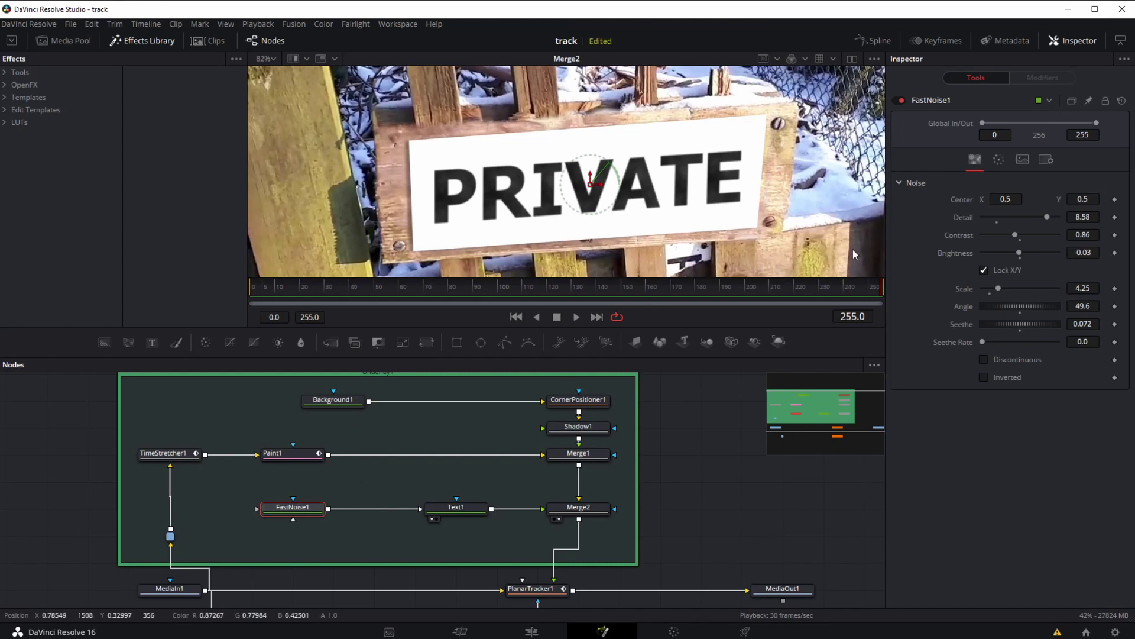
drag(1047, 219, 1041, 256)
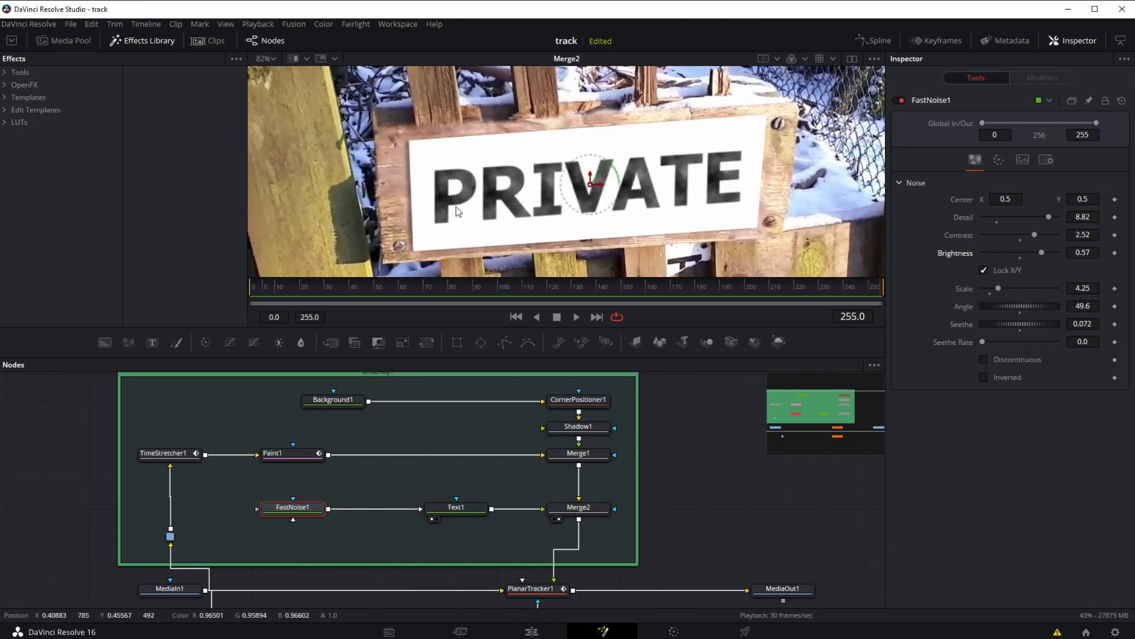
mouse_move(999, 288)
mouse_down()
mouse_move(1031, 292)
mouse_move(1029, 307)
mouse_move(1016, 287)
mouse_move(992, 285)
mouse_up()
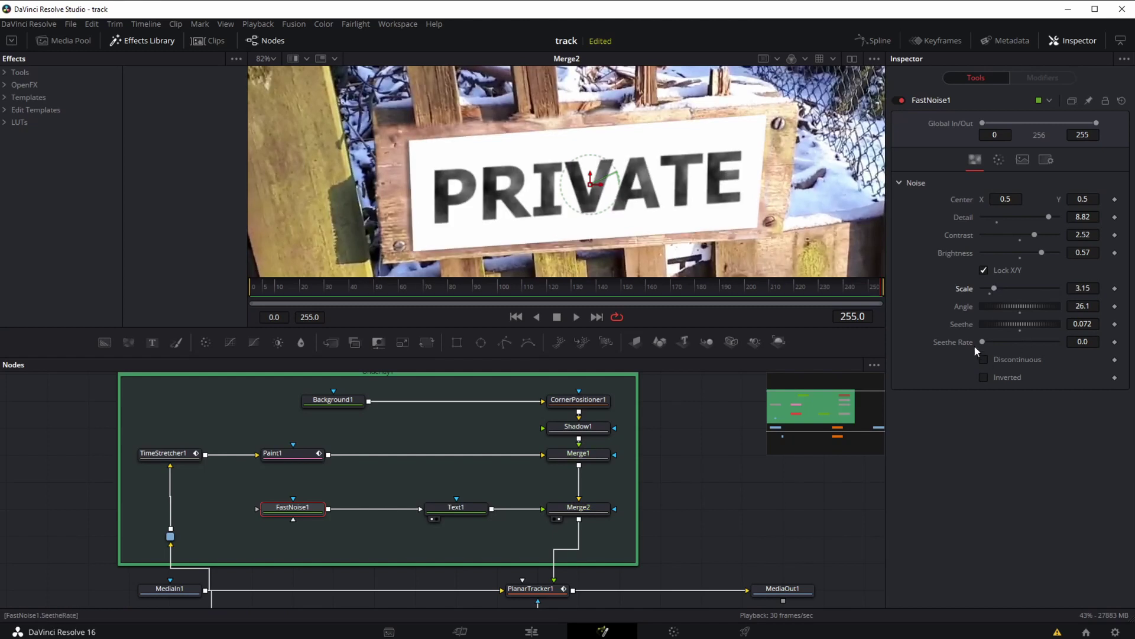
click(985, 377)
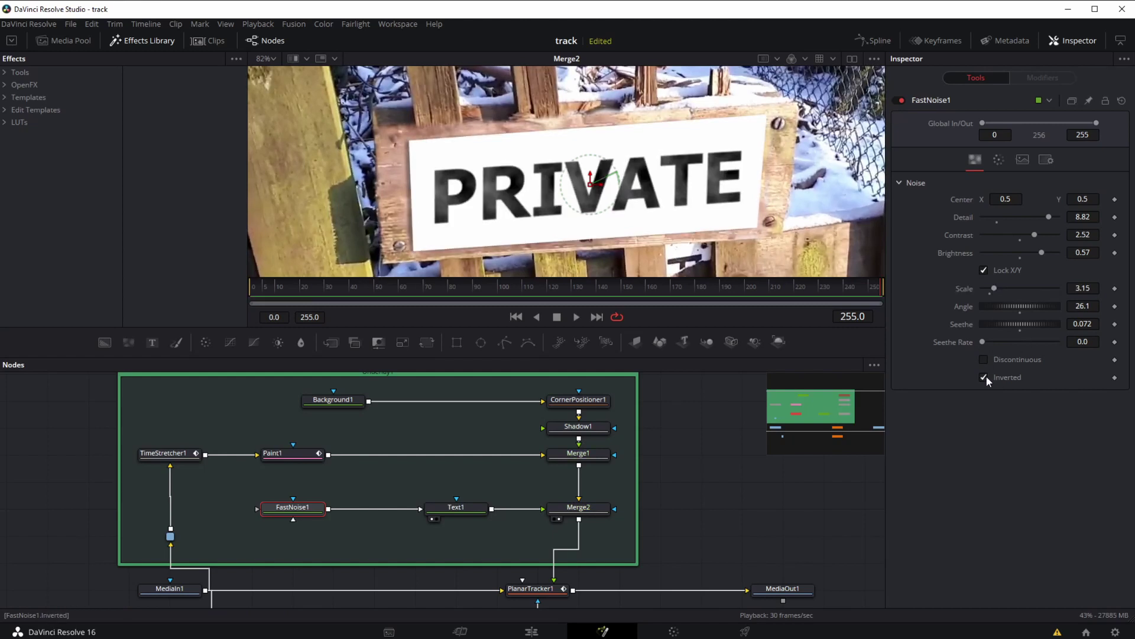
click(984, 377)
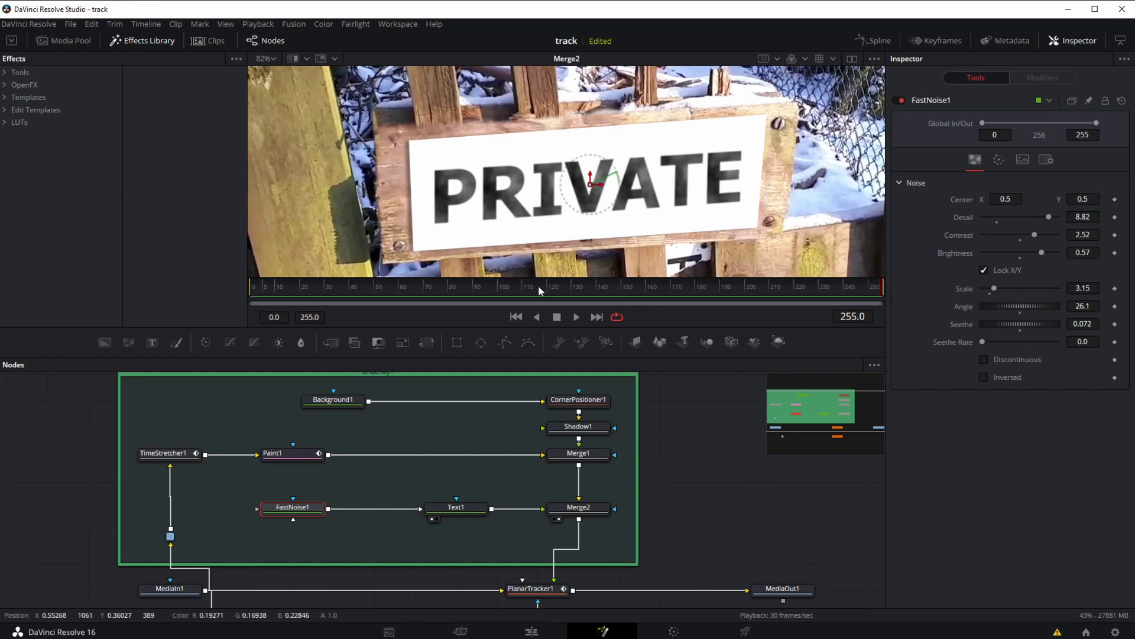
- Show MediaOut1 in the viewer, enlarge the viewer area and fit the whole frame to check the composite
drag(550, 574, 473, 544)
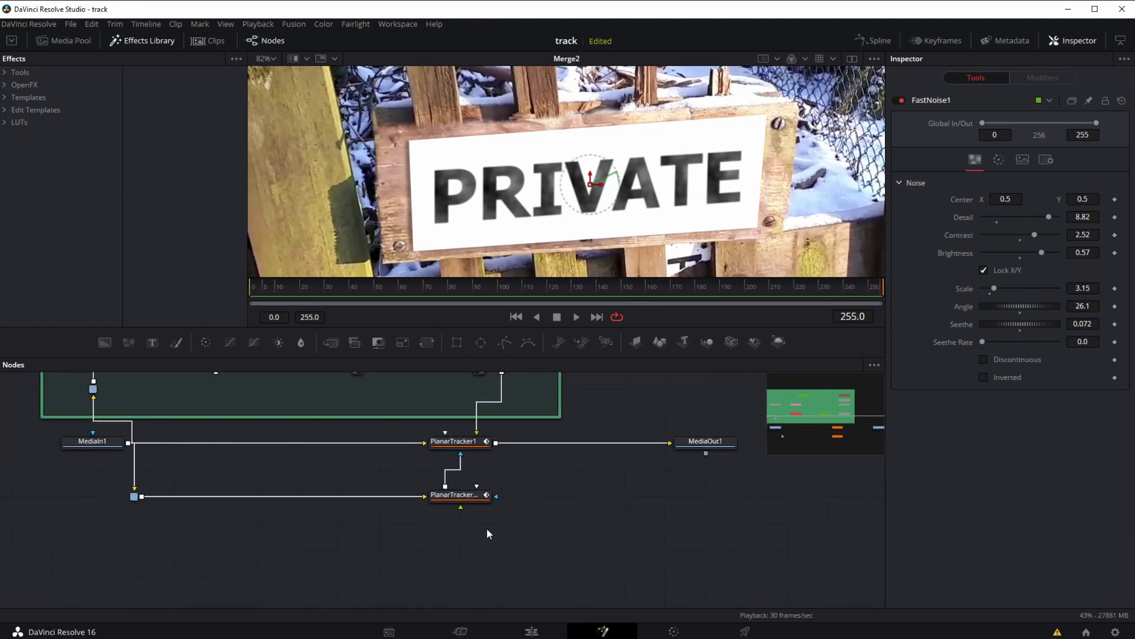
click(693, 441)
key(1)
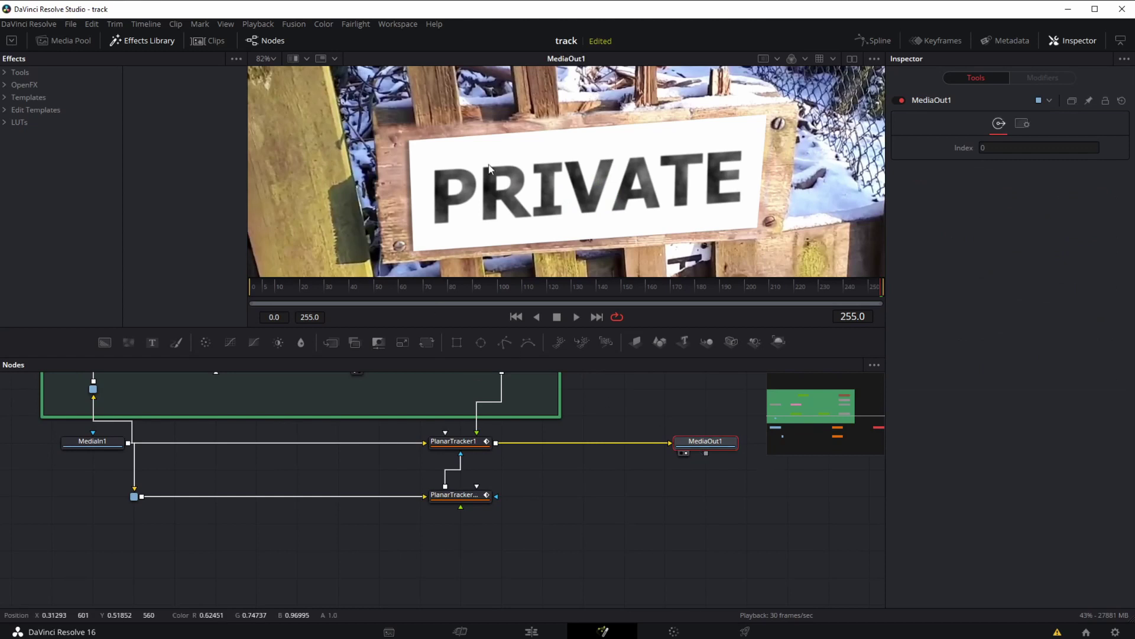
drag(483, 329, 480, 516)
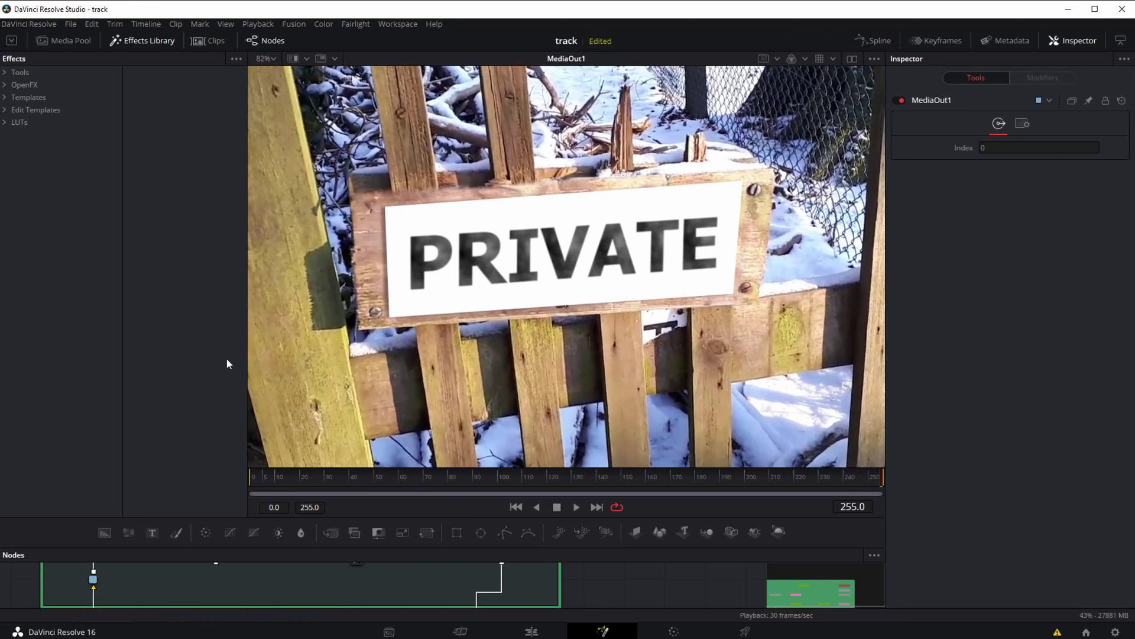
drag(246, 361, 149, 353)
drag(177, 336, 180, 360)
key(ctrl+f)
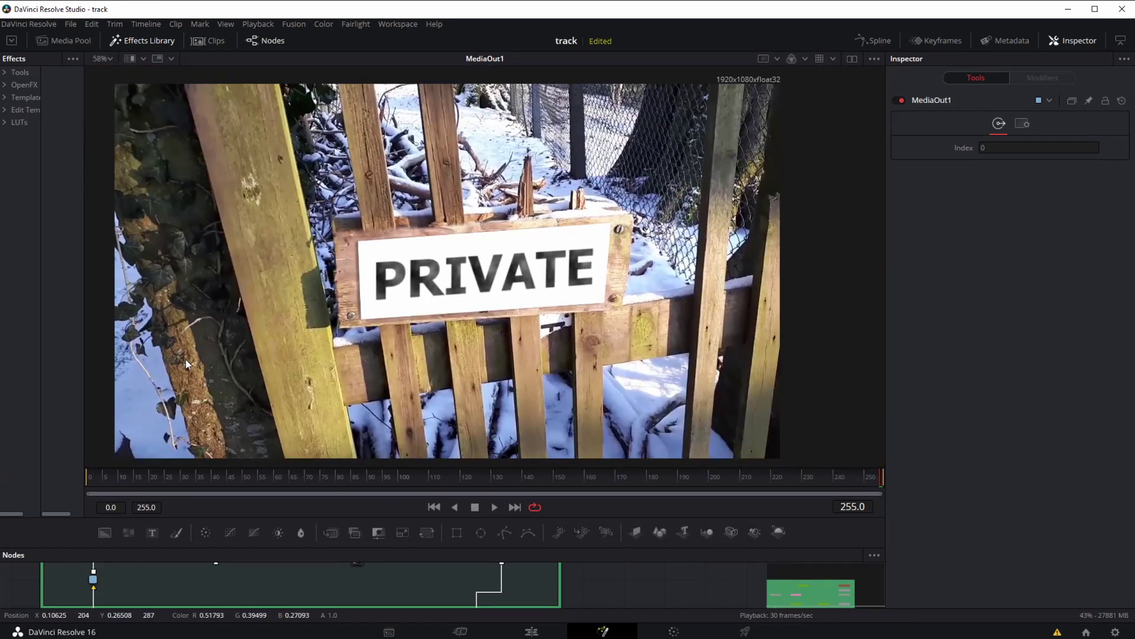
- Check the sign composite on the first, last and a middle frame, and play it through from the start
click(433, 507)
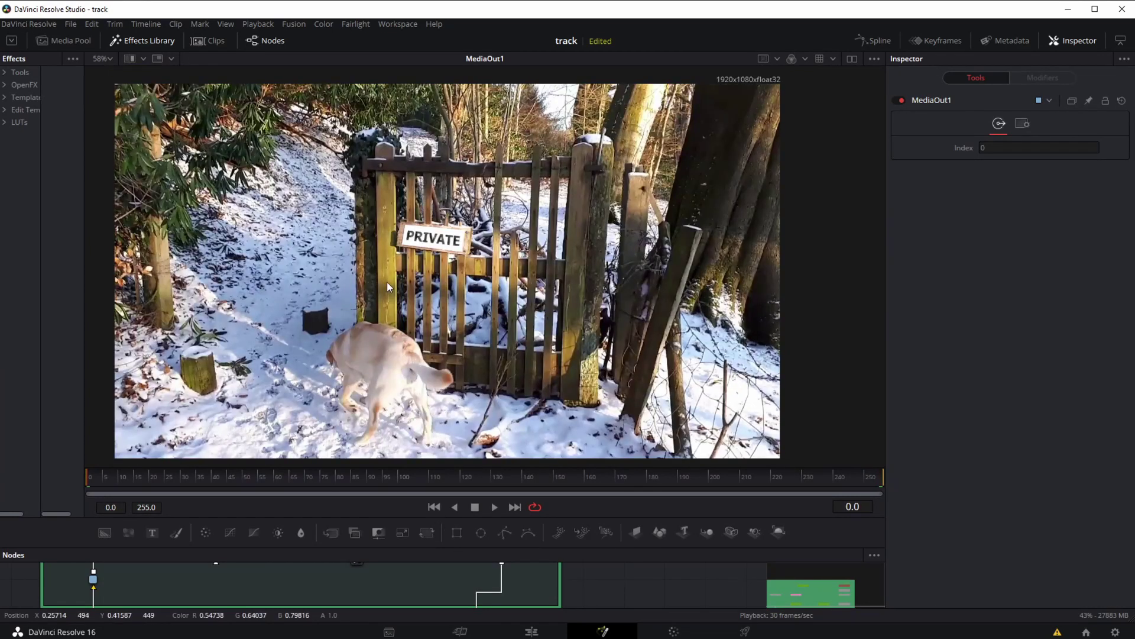
click(879, 477)
click(477, 477)
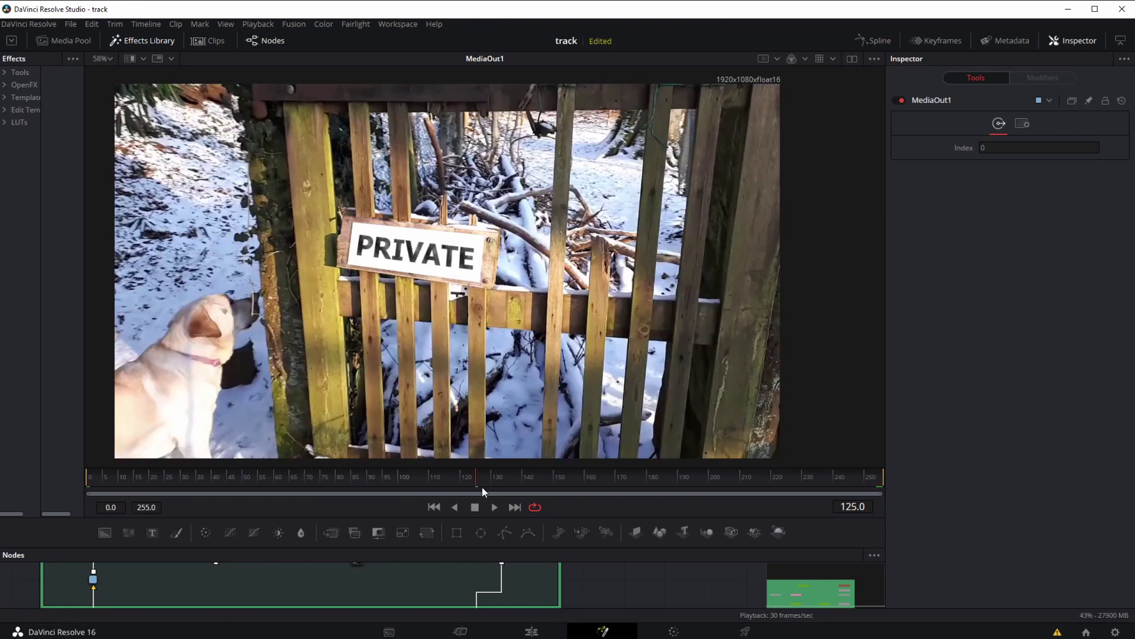
click(434, 508)
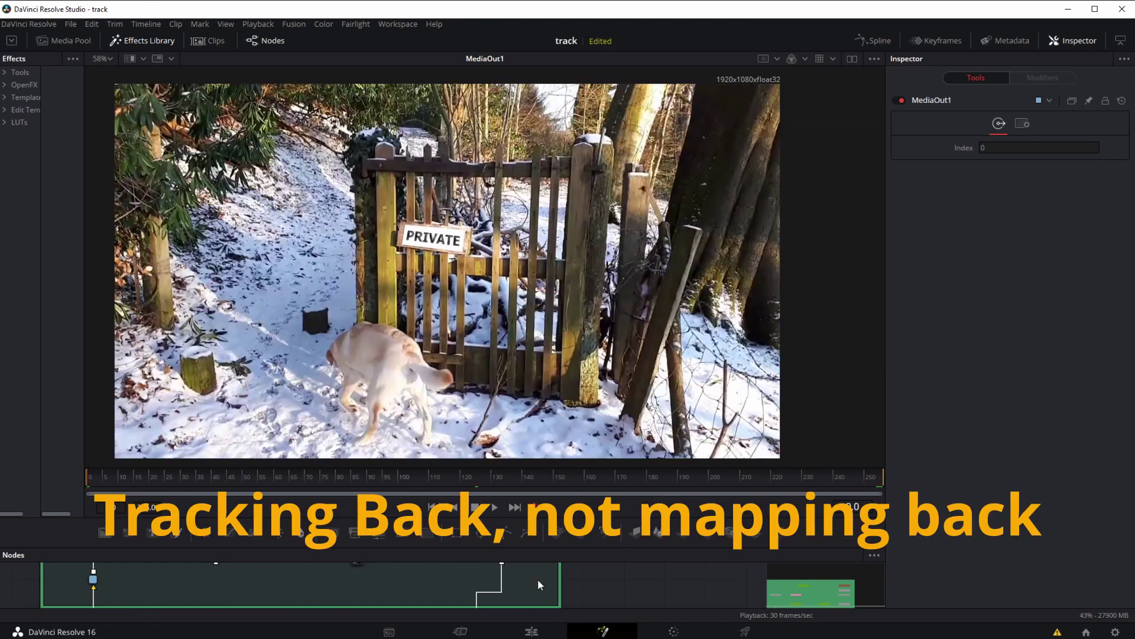
click(495, 509)
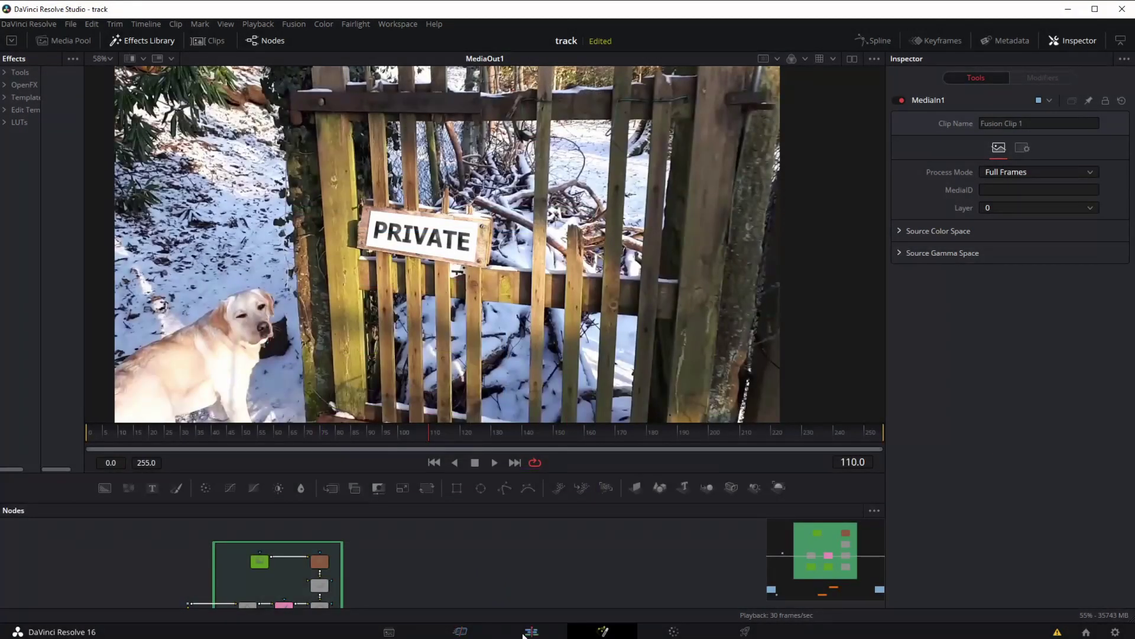
- Switch to the Edit page, scrub through Fusion Clip 1 to check the tracked sign, and return to the timeline start
click(524, 631)
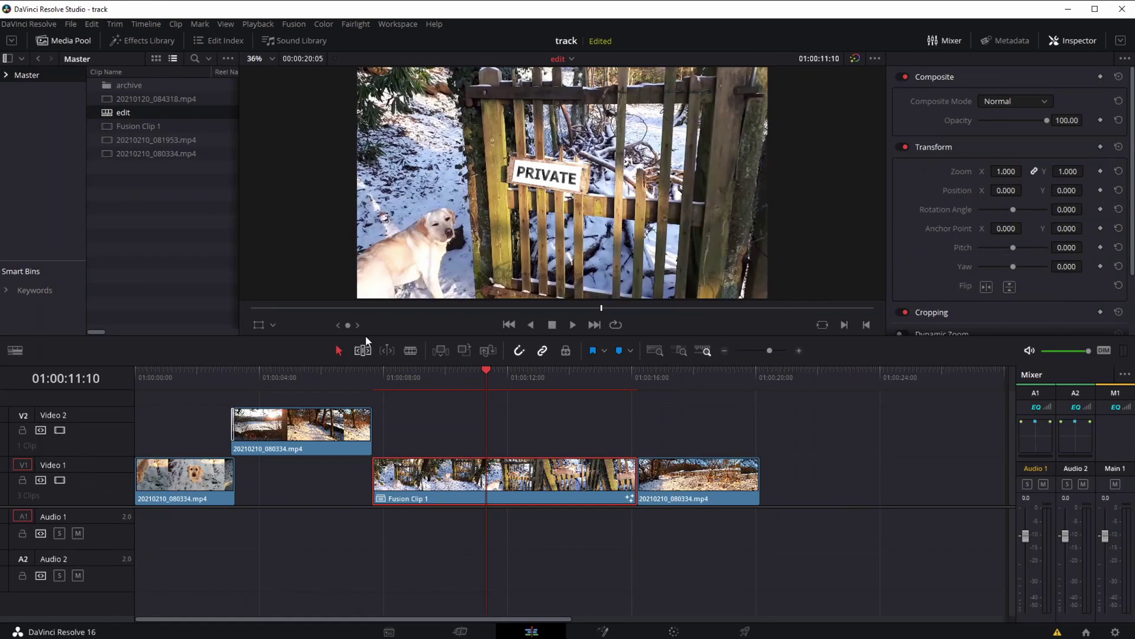
drag(360, 385, 513, 380)
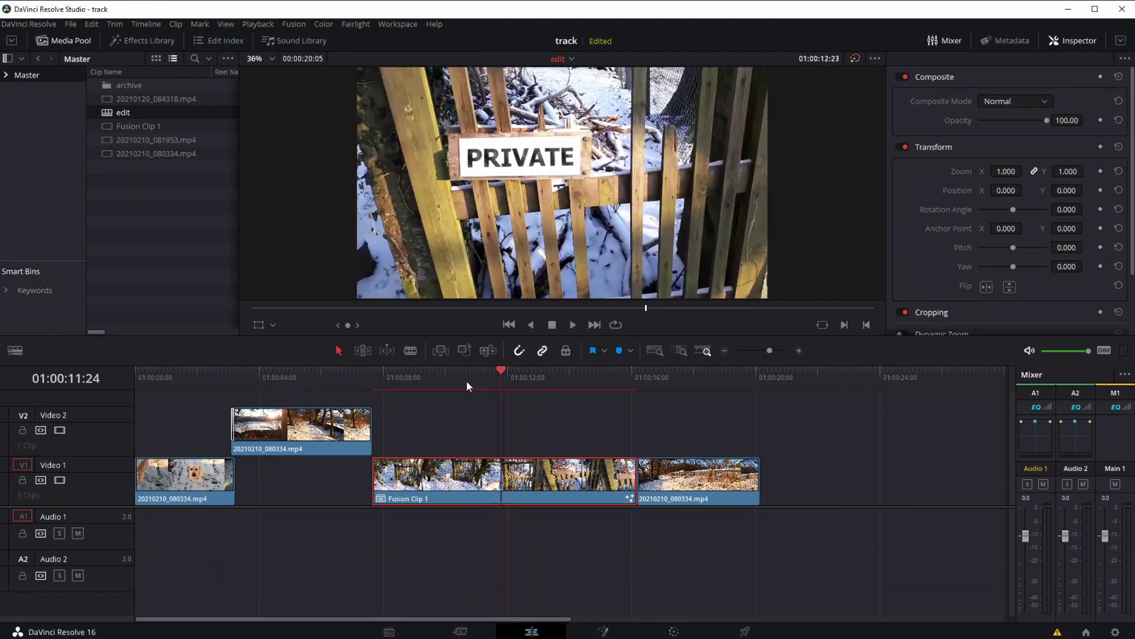
key(Home)
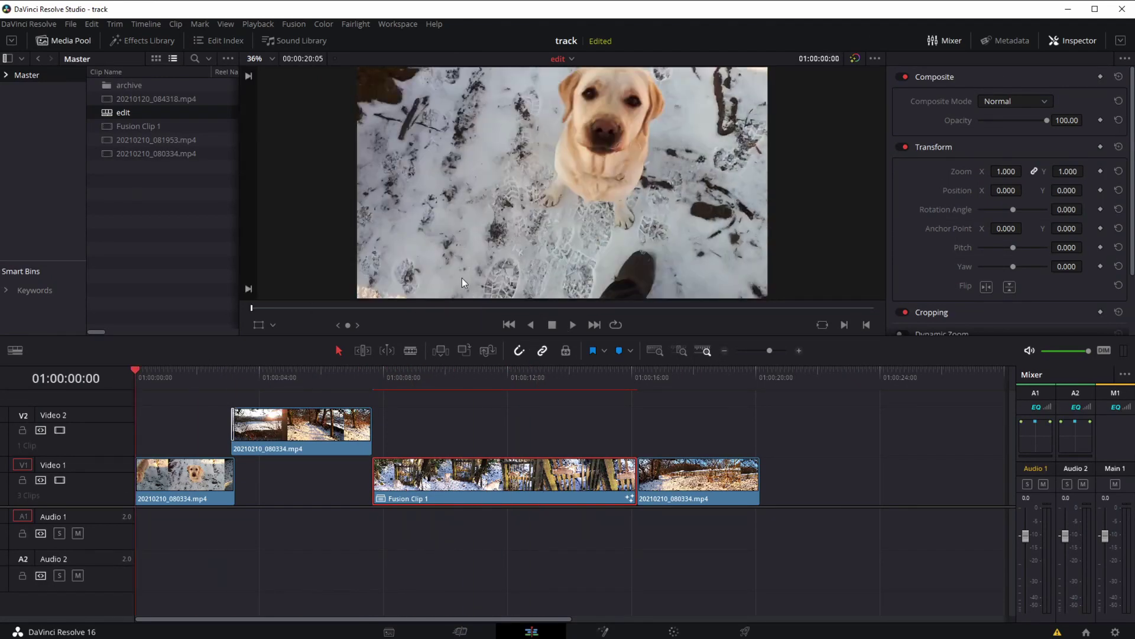
- Enlarge the timeline viewer, play the edit from the start, and review it again up to the gate shot
drag(479, 336, 479, 417)
click(572, 403)
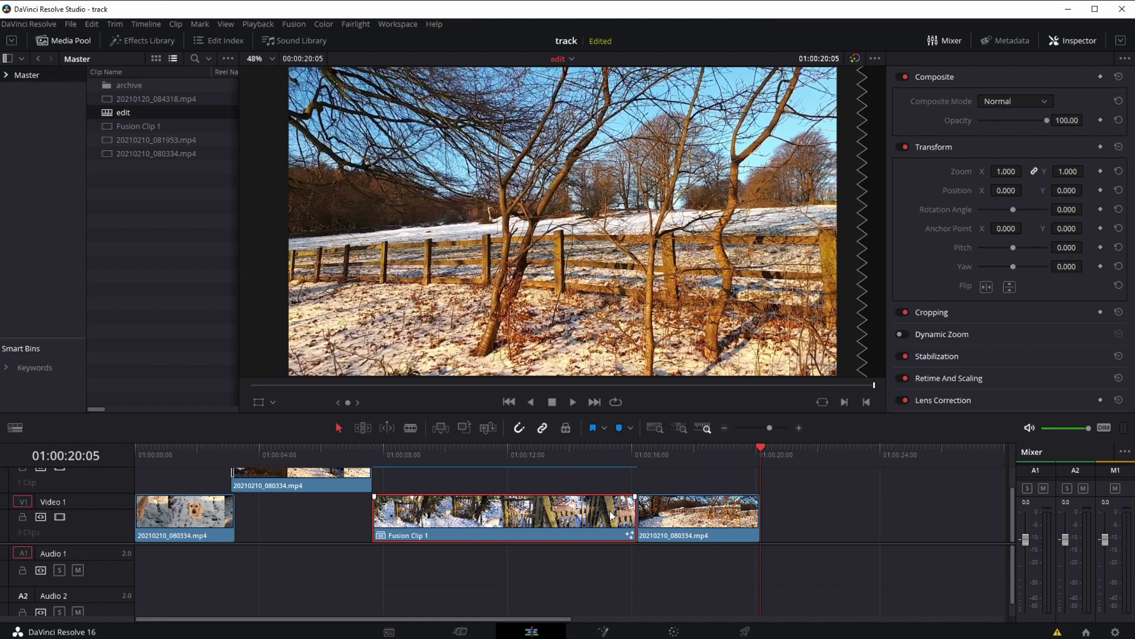
key(Home)
drag(147, 453, 613, 476)
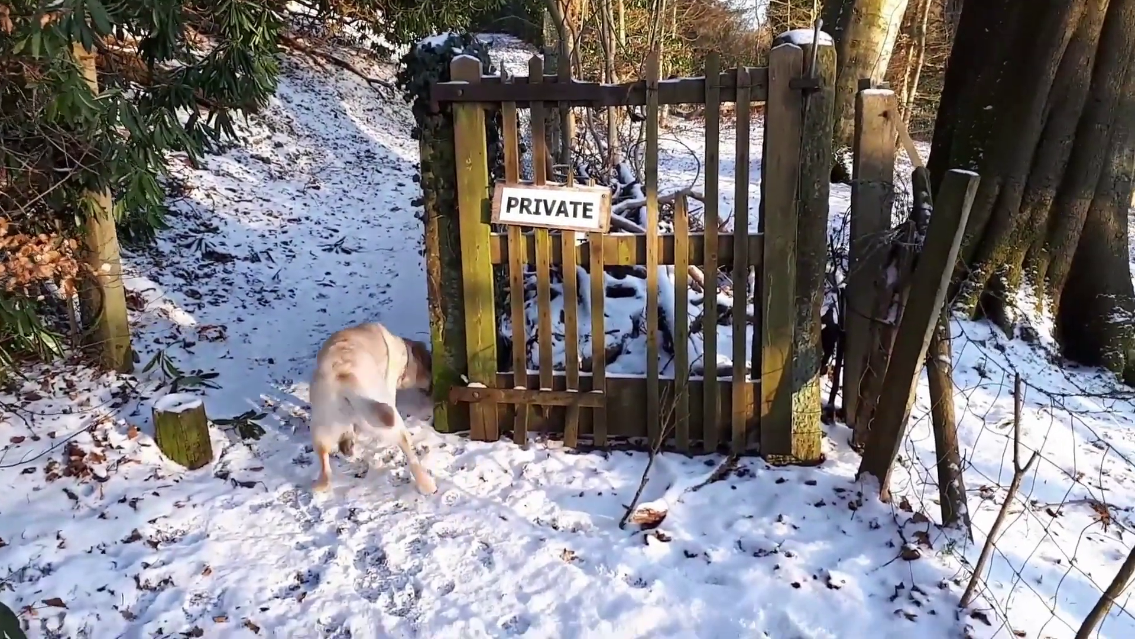